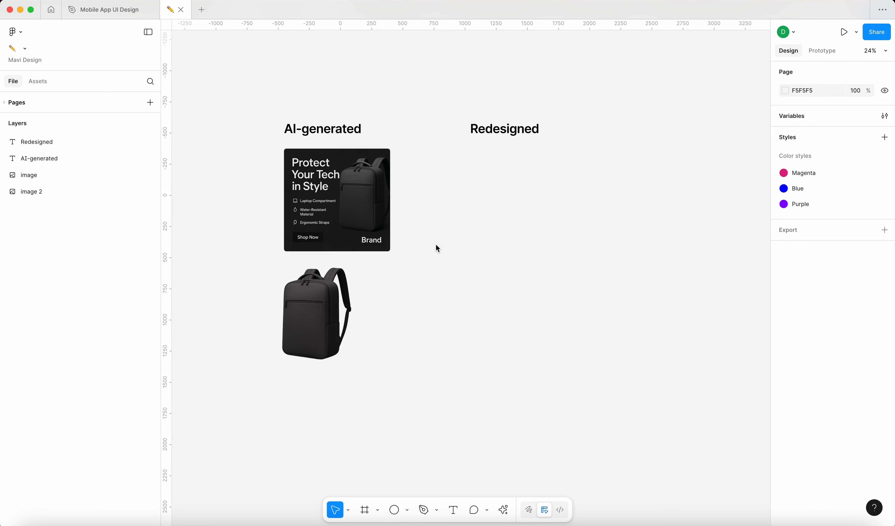
# Paste the chat screenshot onto the canvas beside the AI-generated ad and read its prompt text.
pyautogui.press('super+v')
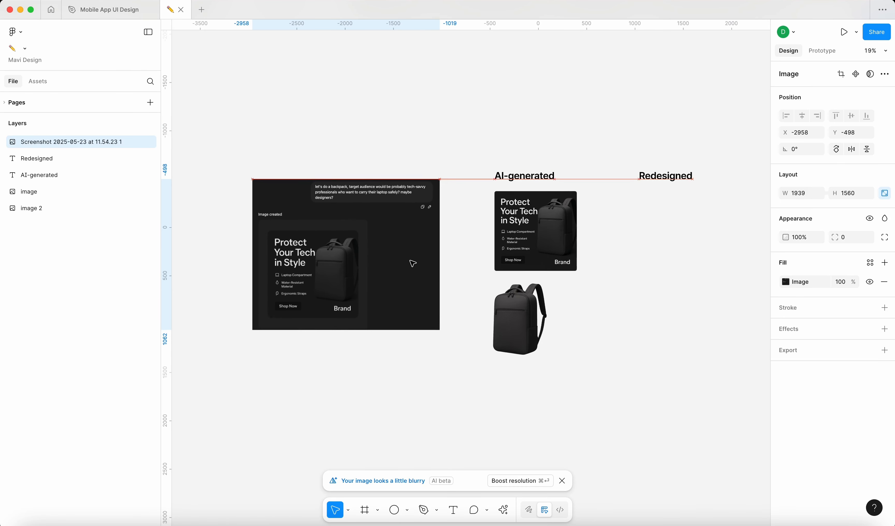
pyautogui.click(369, 152)
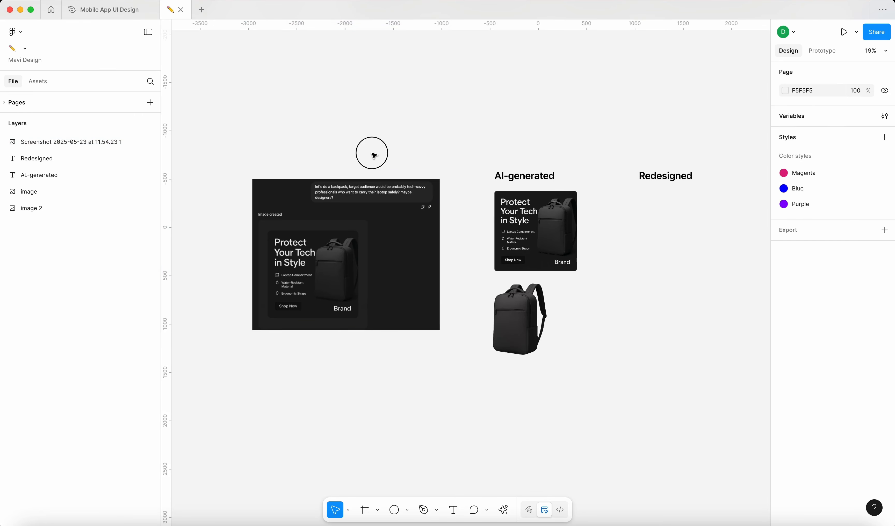
pyautogui.scroll(5, 375, 173)
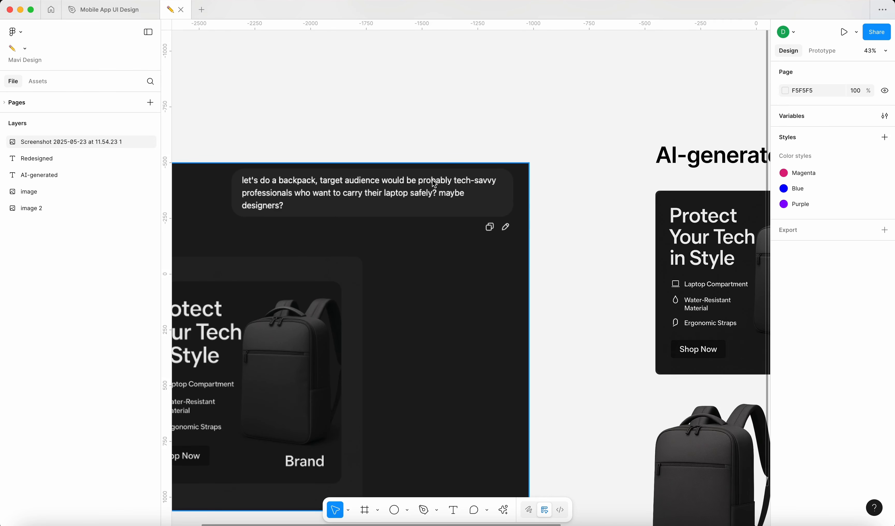
pyautogui.hscroll(-3, 281, 200)
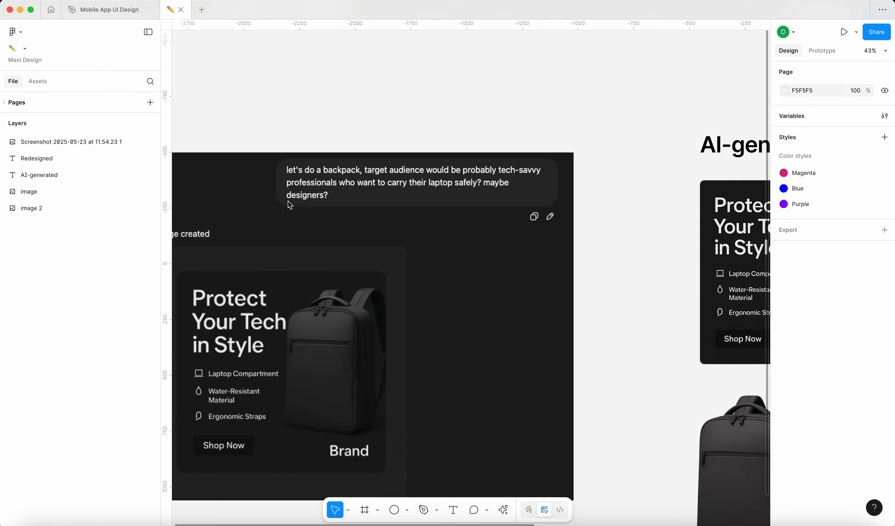
pyautogui.scroll(-5, 314, 209)
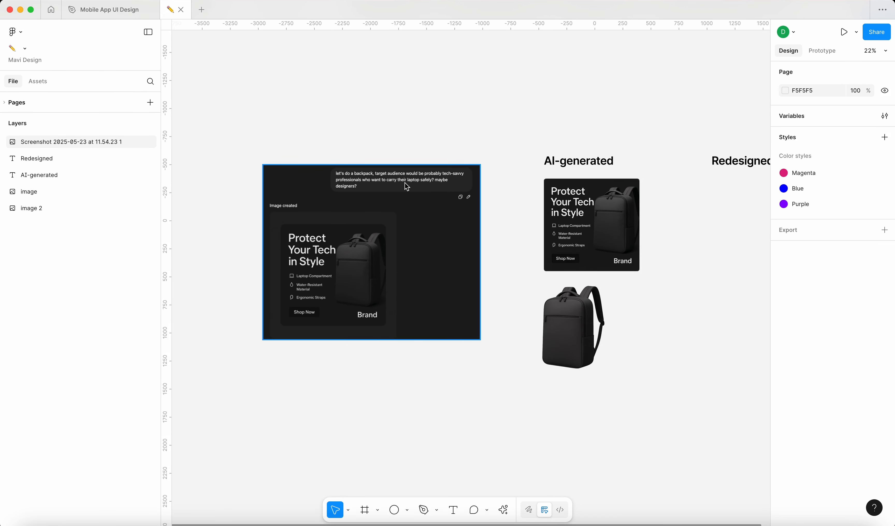
# Move the pasted chat screenshot down to Y -373 so its top edge lines up with the AI-generated ad.
pyautogui.moveTo(420, 214); pyautogui.dragTo(387, 229)
pyautogui.scroll(-5, 381, 209)
pyautogui.scroll(8, 387, 229)
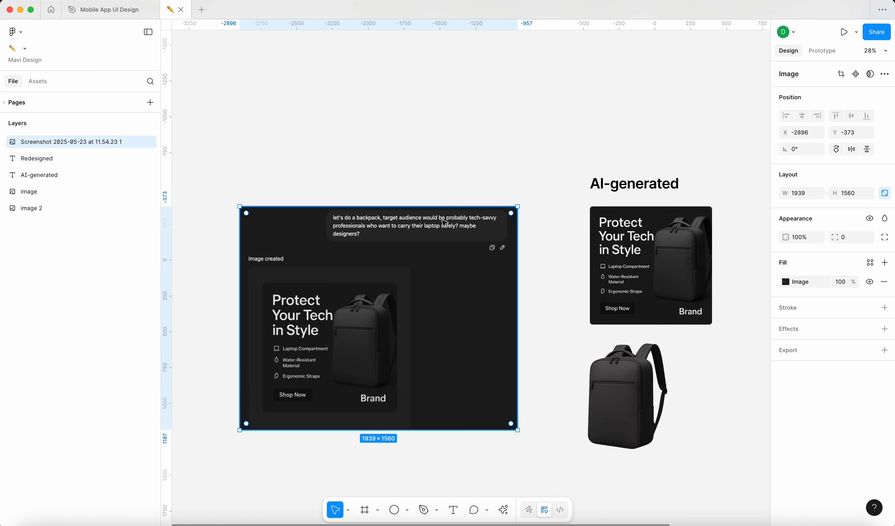
pyautogui.click(540, 246)
# Write "Good hierarchy" as the first bullet of the Pros list next to the AI-generated ad.
pyautogui.hscroll(4, 540, 246)
pyautogui.scroll(-3, 540, 246)
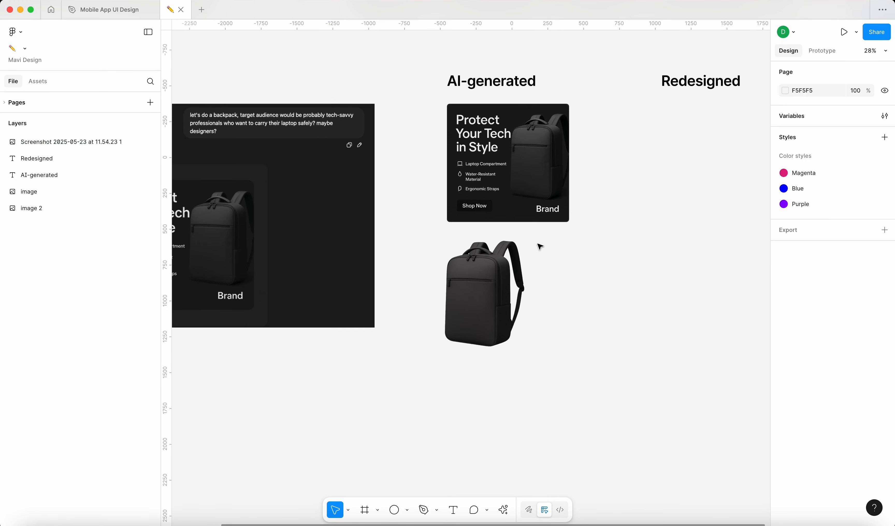
pyautogui.hscroll(4, 565, 290)
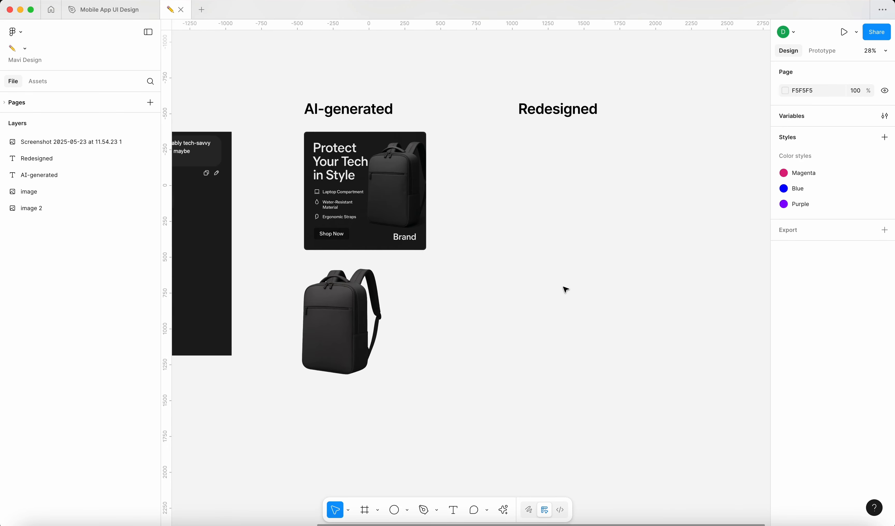
pyautogui.scroll(-3, 565, 290)
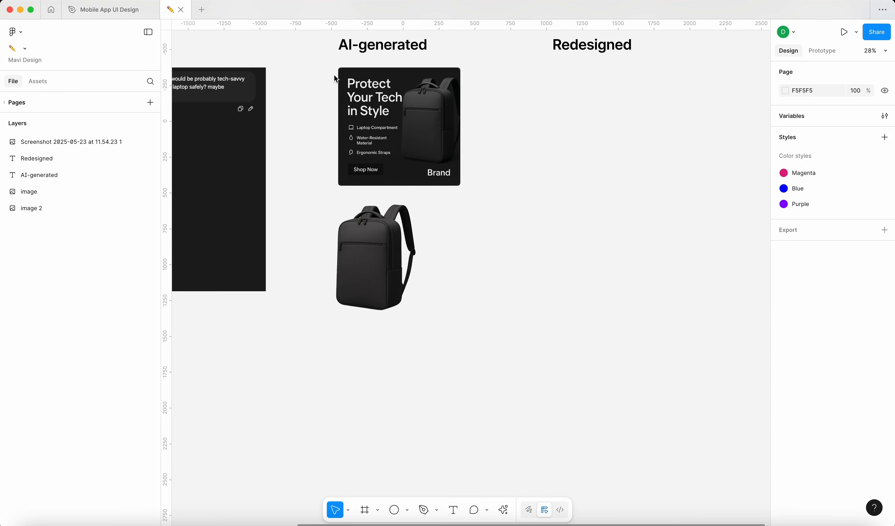
pyautogui.scroll(3, 500, 105)
pyautogui.hscroll(1, 499, 105)
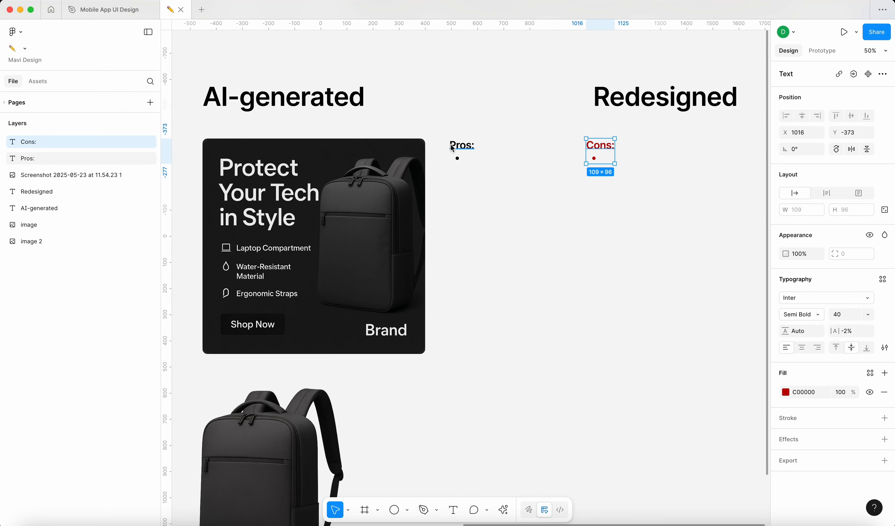
pyautogui.doubleClick(453, 148)
pyautogui.write('Good hierarchz')
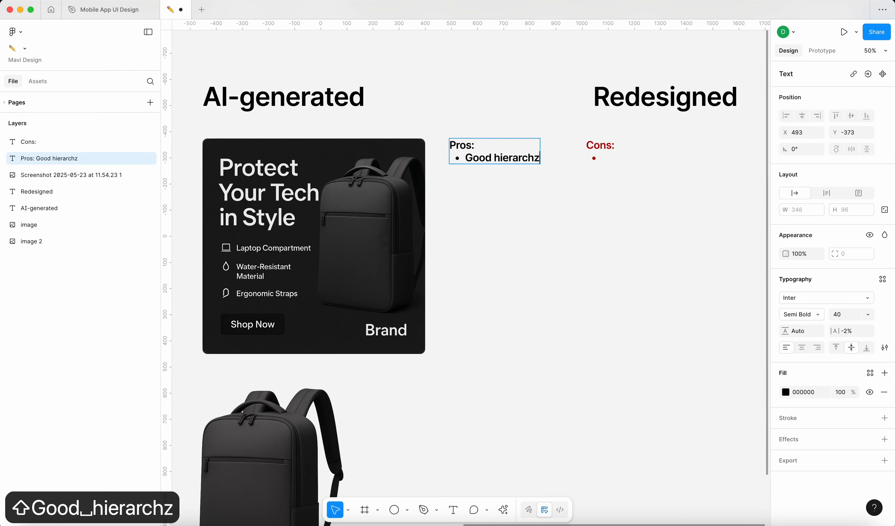
pyautogui.press('BackSpace')
pyautogui.write('y')
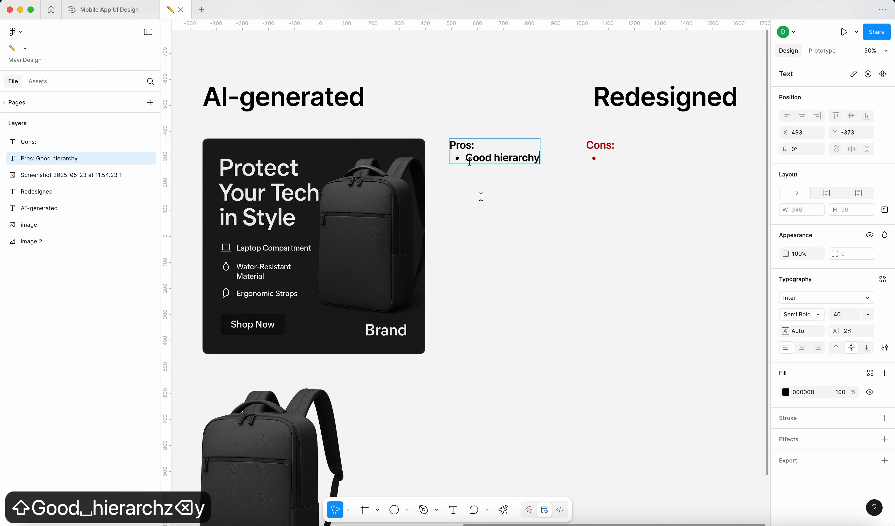
pyautogui.click(500, 286)
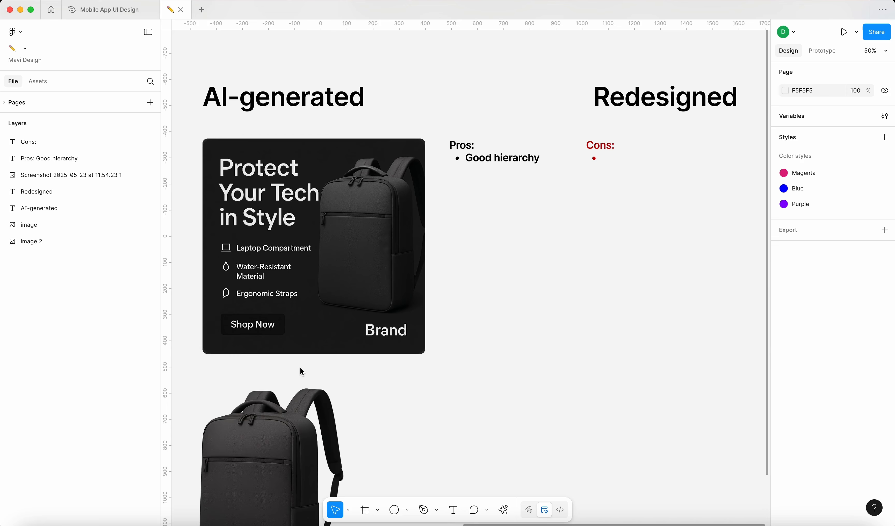
# Write "It's AI and Im scared about my job" as the first bullet of the red Cons list.
pyautogui.click(595, 150)
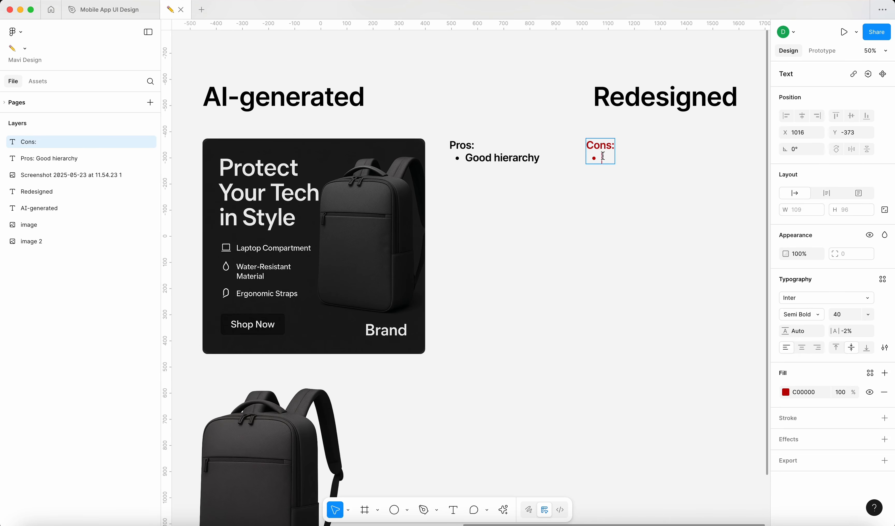
pyautogui.write("It's AI and I")
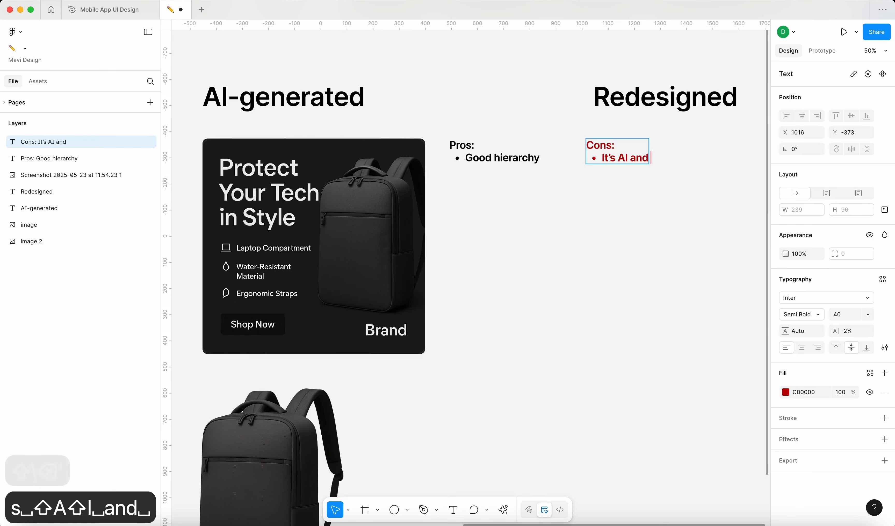
pyautogui.write('m scared about my job')
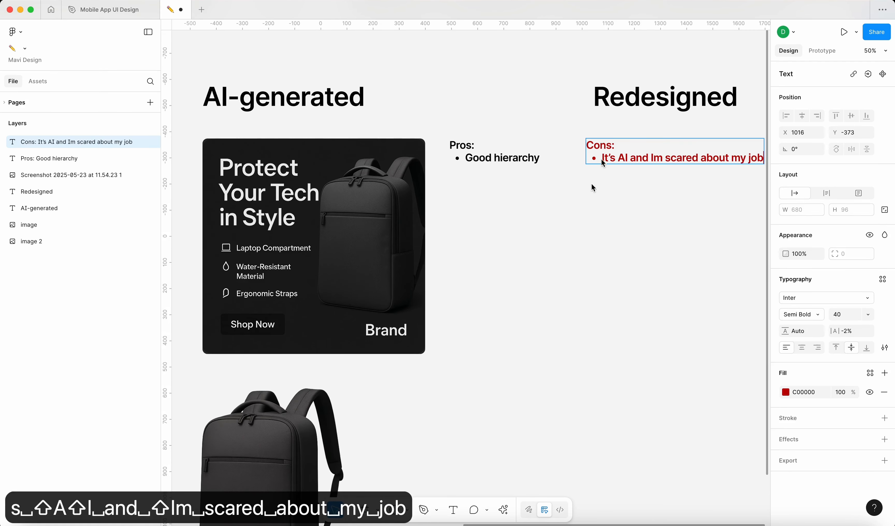
pyautogui.click(574, 243)
# Add the bullet "Headline - good idea" to the Pros list and keep the list's top aligned with the Cons list.
pyautogui.hscroll(3, 574, 244)
pyautogui.hscroll(-4, 573, 244)
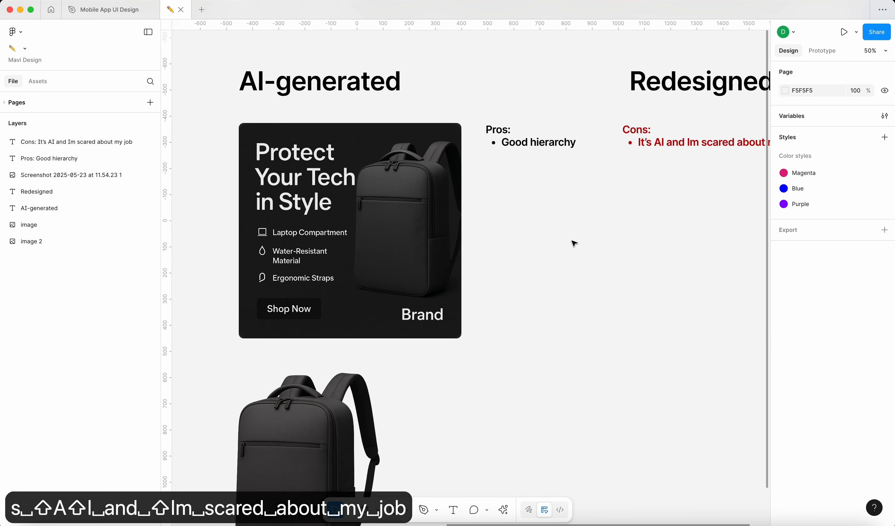
pyautogui.scroll(-3, 574, 243)
pyautogui.click(527, 160)
pyautogui.press('Return')
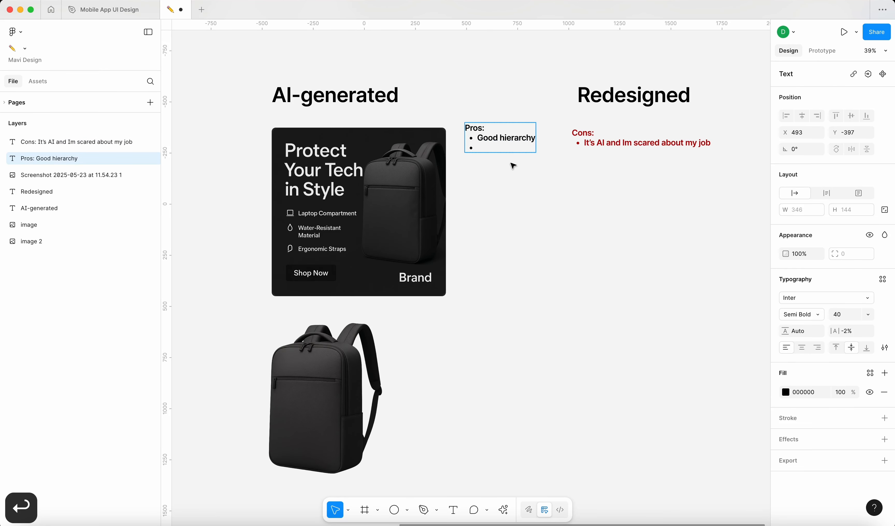
pyautogui.press('Return')
pyautogui.click(508, 198)
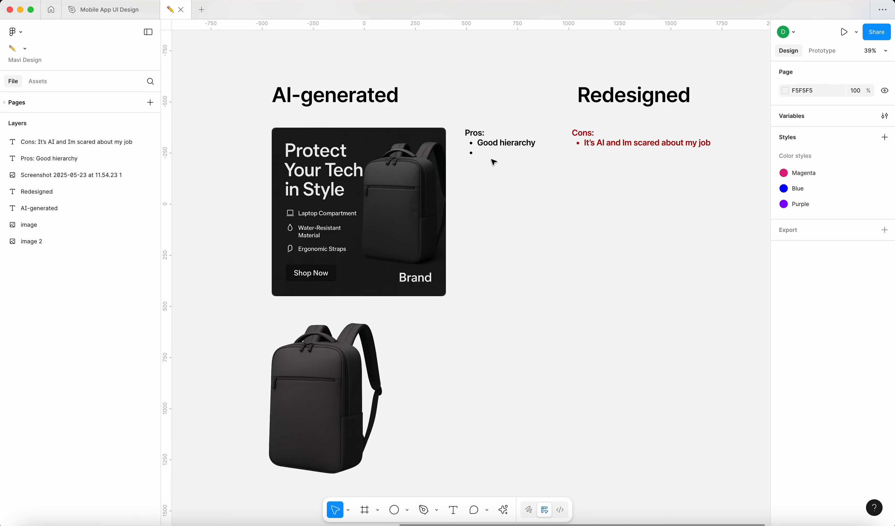
pyautogui.doubleClick(491, 159)
pyautogui.write('H')
pyautogui.press('BackSpace')
pyautogui.write('Headline - good idea')
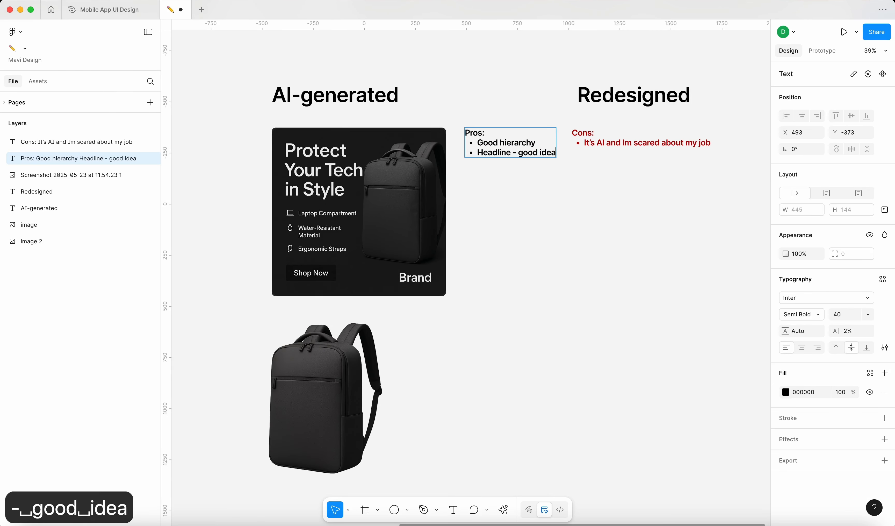
pyautogui.click(499, 215)
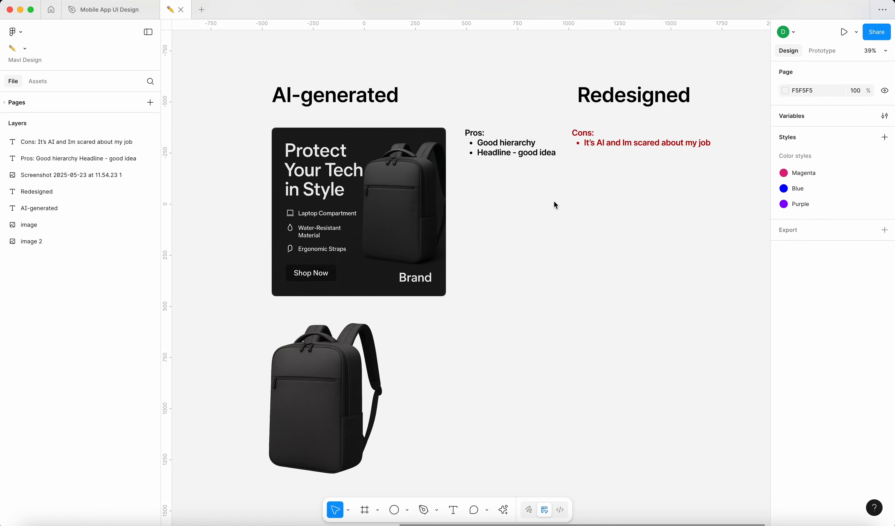
# Add a third bullet, "It looks good - looks clean", to the Pros list.
pyautogui.doubleClick(554, 149)
pyautogui.press('Right')
pyautogui.press('Return')
pyautogui.write('It looks')
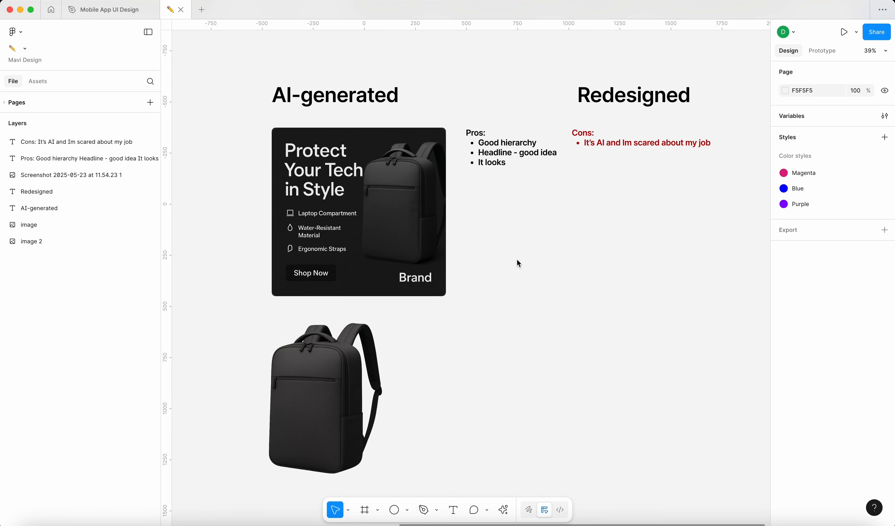
pyautogui.doubleClick(504, 163)
pyautogui.write('good - looks clean')
pyautogui.click(540, 241)
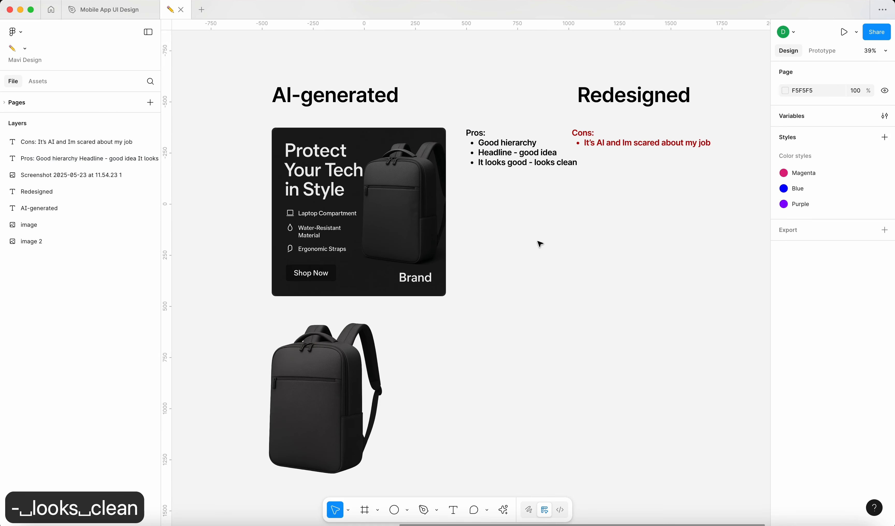
# Move the Cons list right to X 1244 and add the two-line Pros bullet "Shows everything an ad should show - is informative".
pyautogui.moveTo(588, 142); pyautogui.dragTo(634, 143)
pyautogui.click(573, 240)
pyautogui.doubleClick(573, 163)
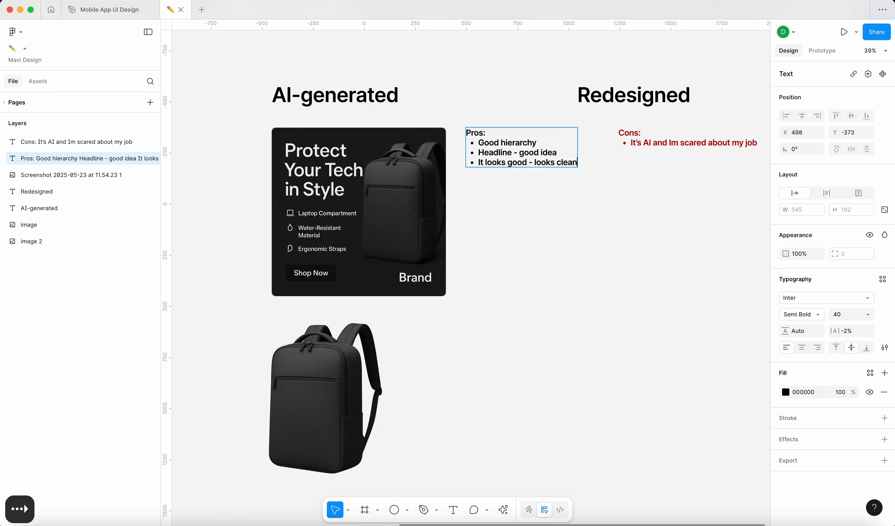
pyautogui.press('Return')
pyautogui.write('Shows everything a')
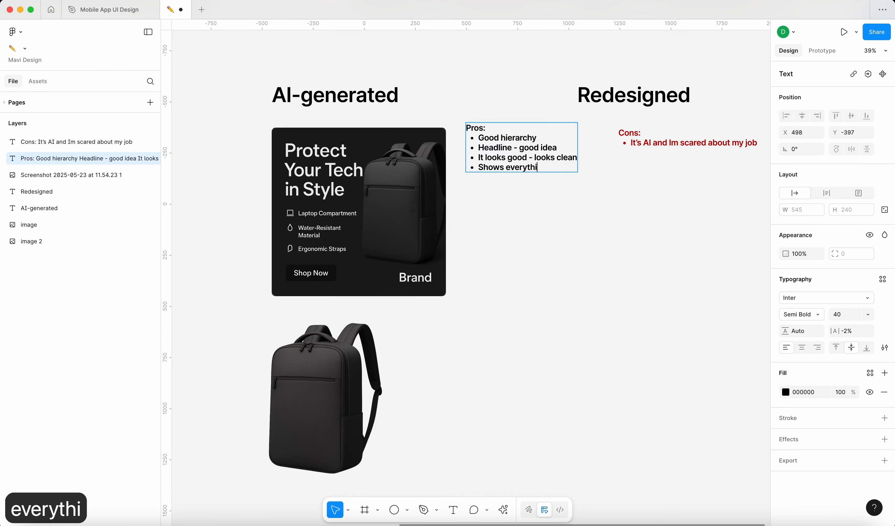
pyautogui.press('BackSpace')
pyautogui.write('an ad should sho')
pyautogui.write('w')
pyautogui.hotkey('shift', 'Return')
pyautogui.write('- is informative')
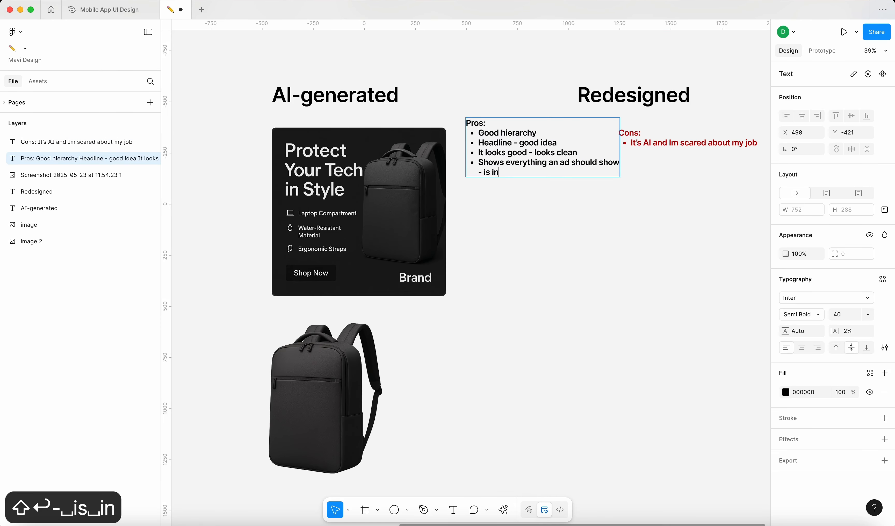
pyautogui.press('Escape')
# Narrow the Pros text box to 665 wide and realign its top with the Cons list.
pyautogui.moveTo(615, 154); pyautogui.dragTo(601, 154)
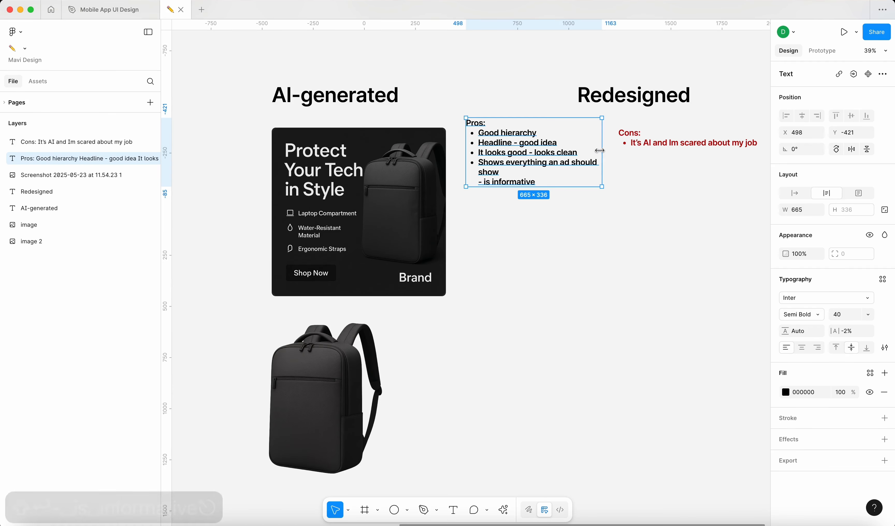
pyautogui.moveTo(520, 154); pyautogui.dragTo(524, 162)
# Add a second Cons bullet reading "Boring" and keep the list's top aligned with the Pros list.
pyautogui.doubleClick(646, 141)
pyautogui.press('Right')
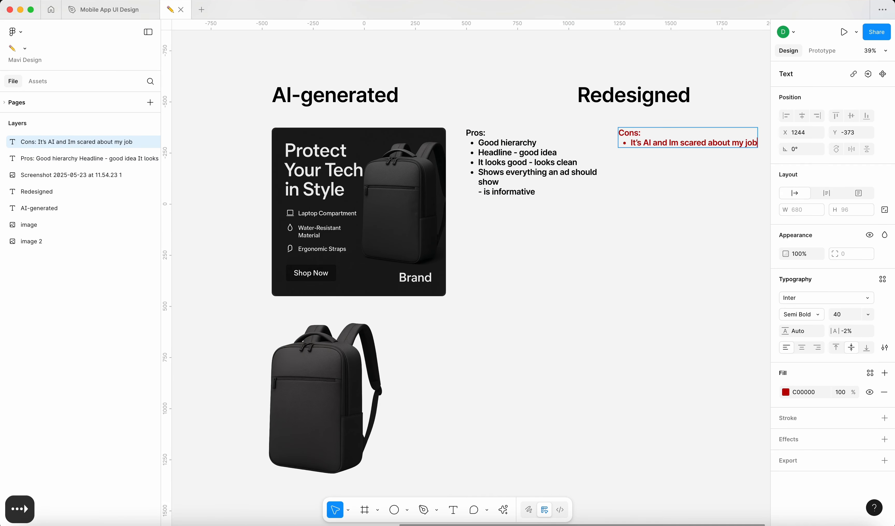
pyautogui.press('Return')
pyautogui.click(631, 178)
pyautogui.moveTo(630, 133); pyautogui.dragTo(631, 139)
pyautogui.doubleClick(633, 151)
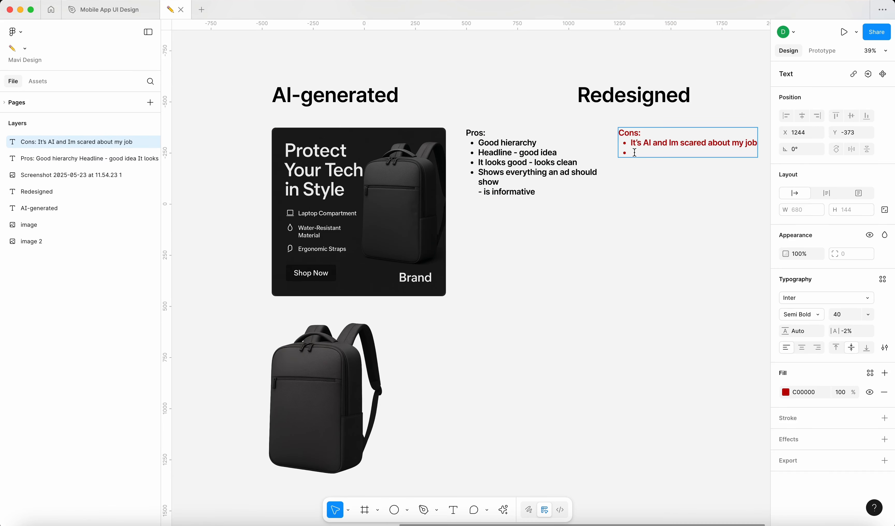
pyautogui.write('Boring')
pyautogui.click(638, 291)
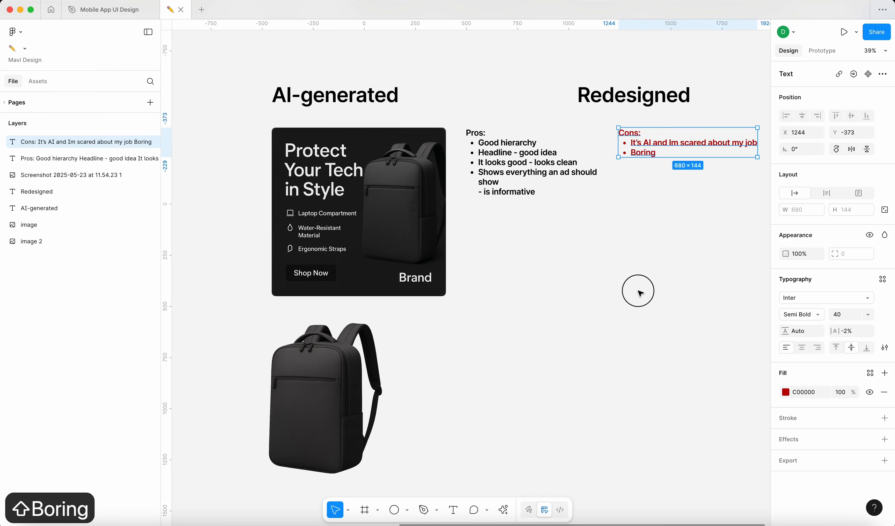
# Extend the second Cons bullet to read "Boring - too flat".
pyautogui.doubleClick(652, 155)
pyautogui.click(657, 153)
pyautogui.write('- too flat')
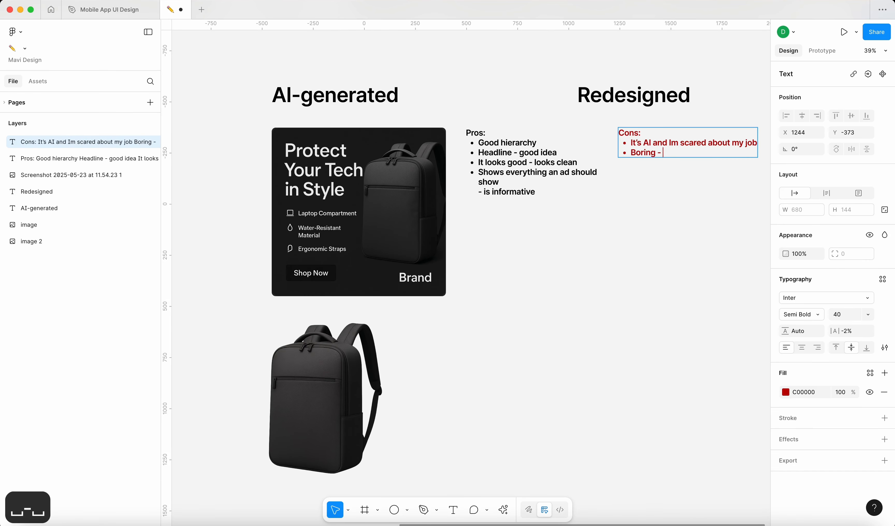
pyautogui.press('Escape')
pyautogui.click(641, 247)
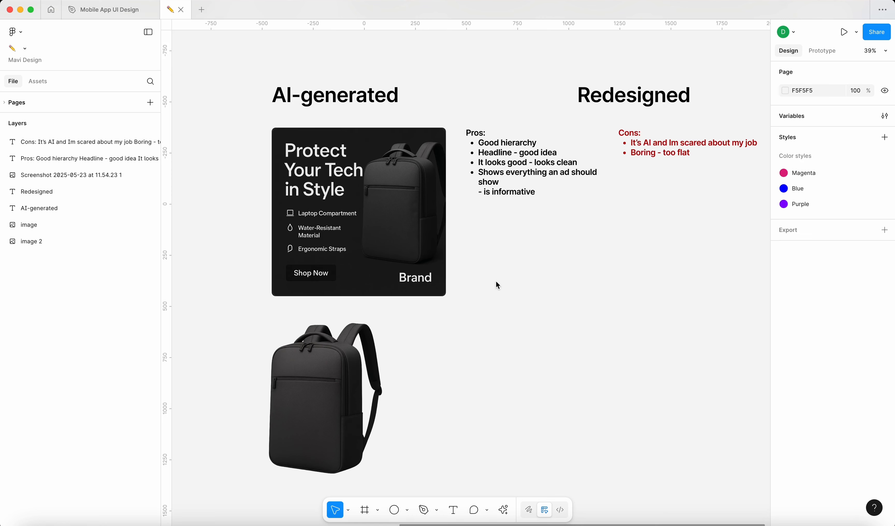
# Add a third bullet, "Not high enough contrast", to the Cons list.
pyautogui.click(707, 151)
pyautogui.doubleClick(707, 151)
pyautogui.press('Return')
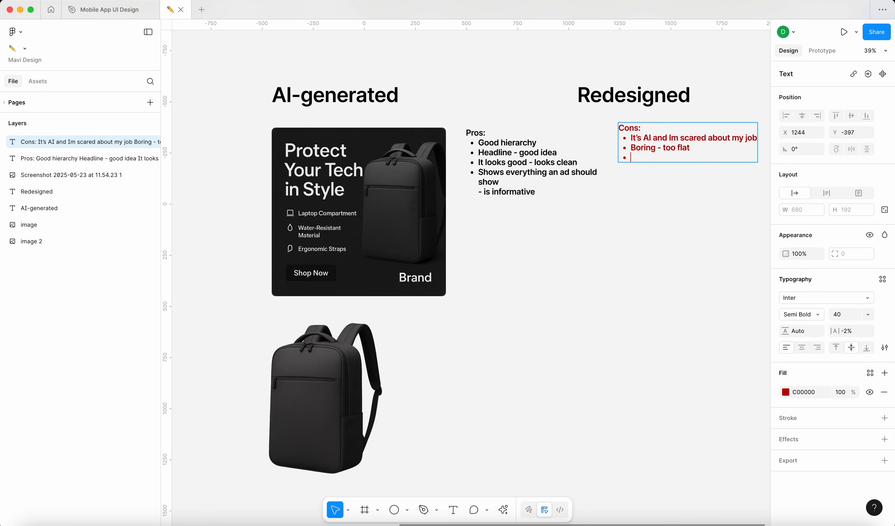
pyautogui.write('C')
pyautogui.press('BackSpace')
pyautogui.write('Not ')
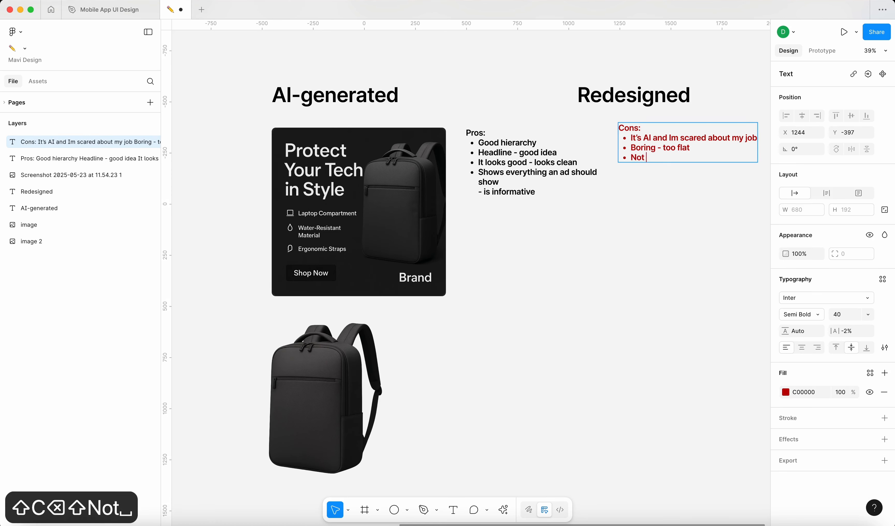
pyautogui.write('high enough contrast')
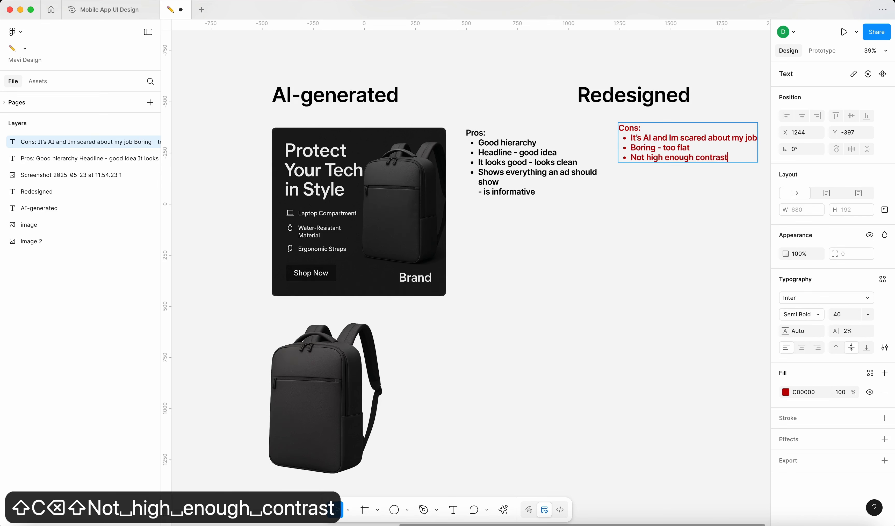
# Extend the third Cons bullet to read "Not high enough contrast - bg / fg" and realign the list's top with the Pros list.
pyautogui.press('Escape')
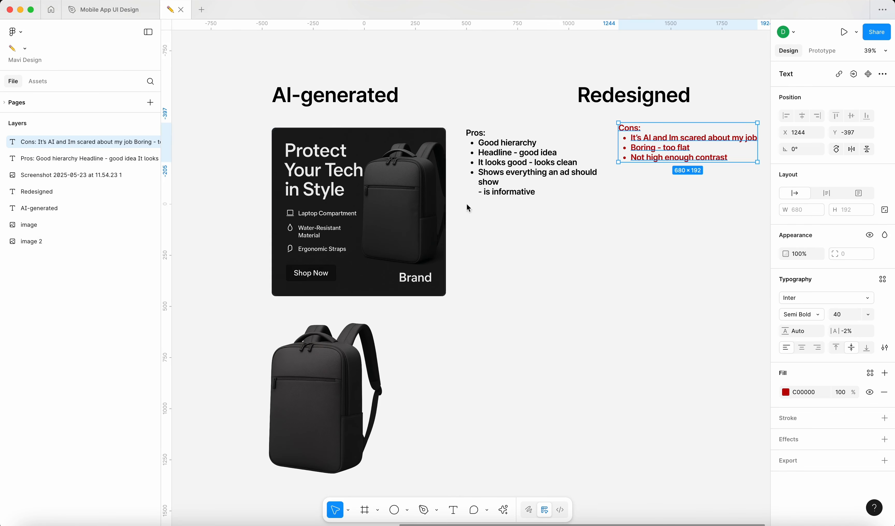
pyautogui.doubleClick(680, 159)
pyautogui.click(729, 158)
pyautogui.write('- bg ')
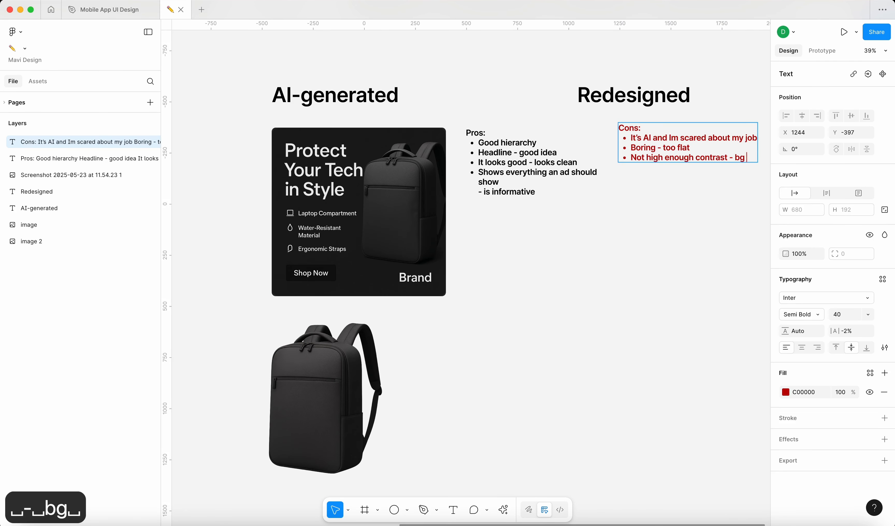
pyautogui.write('/ fg')
pyautogui.click(703, 260)
pyautogui.moveTo(685, 157); pyautogui.dragTo(687, 161)
pyautogui.click(695, 259)
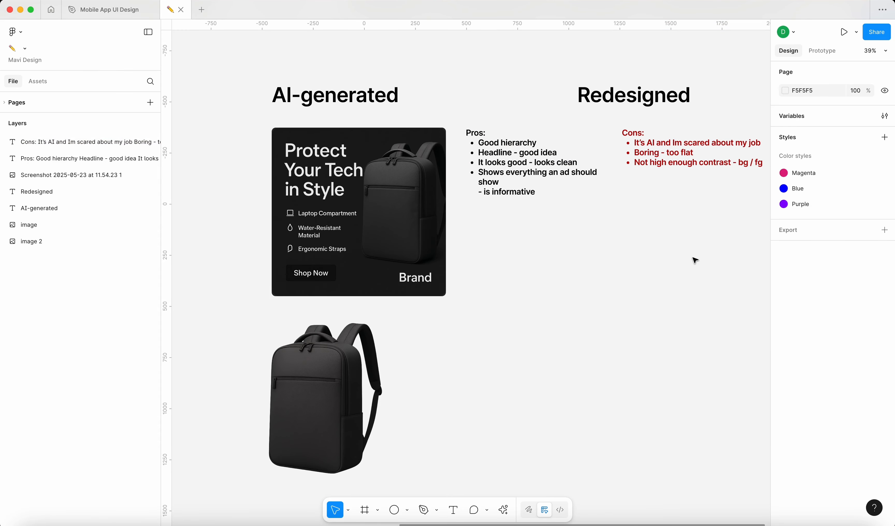
# Add a fourth Cons bullet reading "lacks creativity" and keep the list's top level with the Pros list.
pyautogui.hscroll(3, 694, 258)
pyautogui.doubleClick(649, 167)
pyautogui.press('Right')
pyautogui.press('Return')
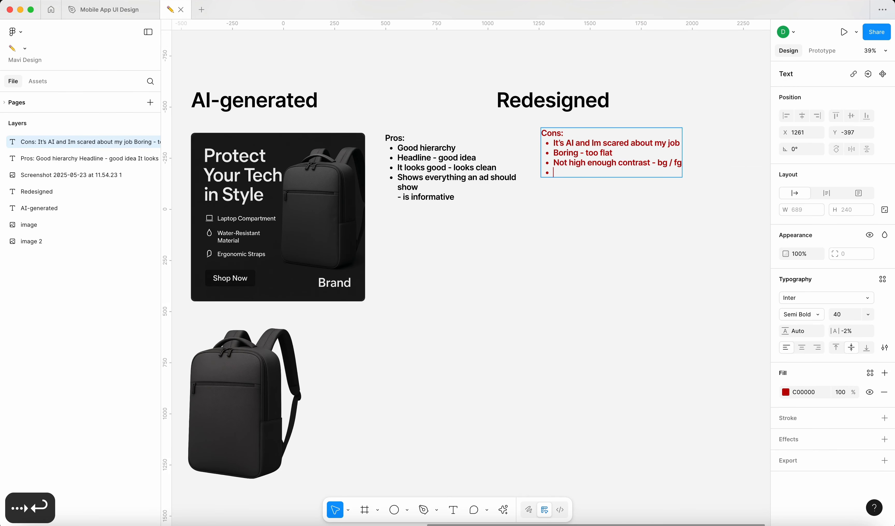
pyautogui.write('lacks ')
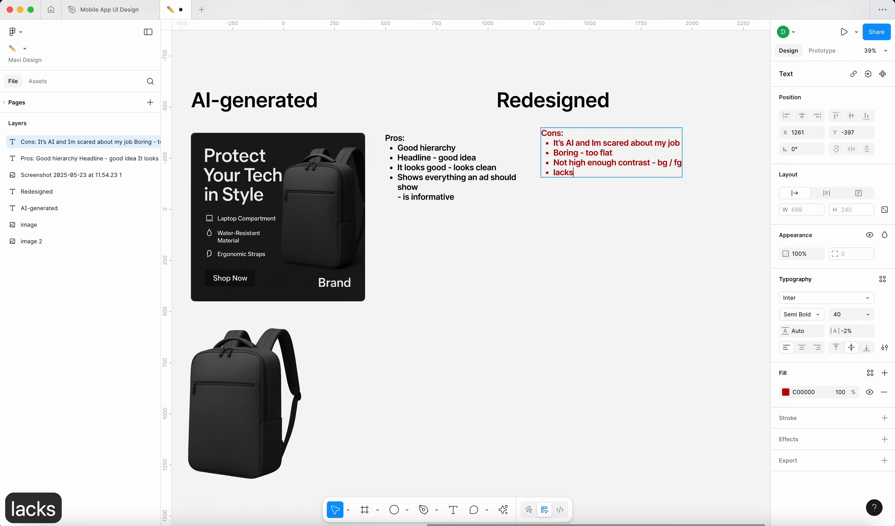
pyautogui.write('creativity')
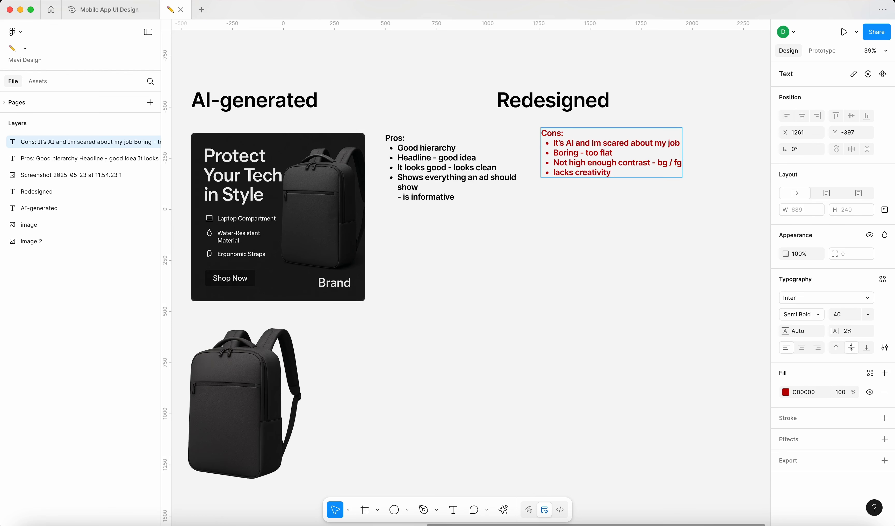
pyautogui.press('Escape')
pyautogui.click(577, 252)
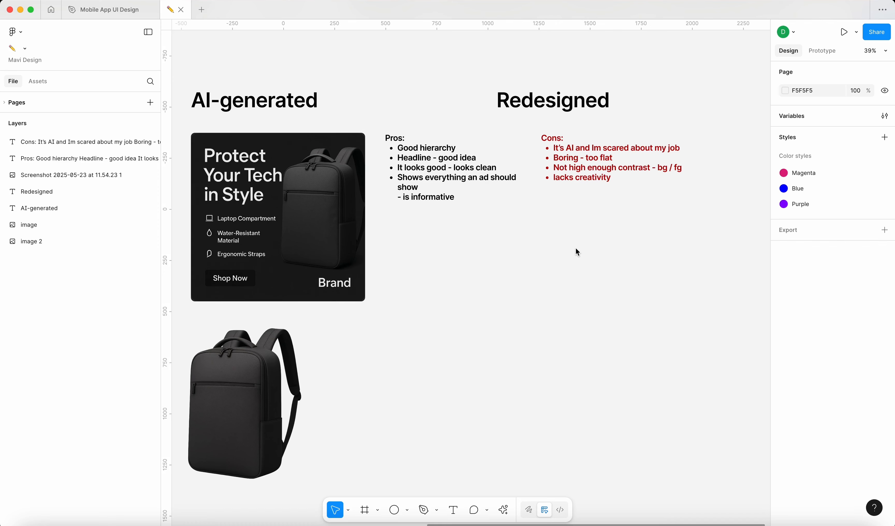
# Move the Redesigned heading horizontally to X 2077, past the Cons list.
pyautogui.moveTo(552, 100); pyautogui.dragTo(764, 101)
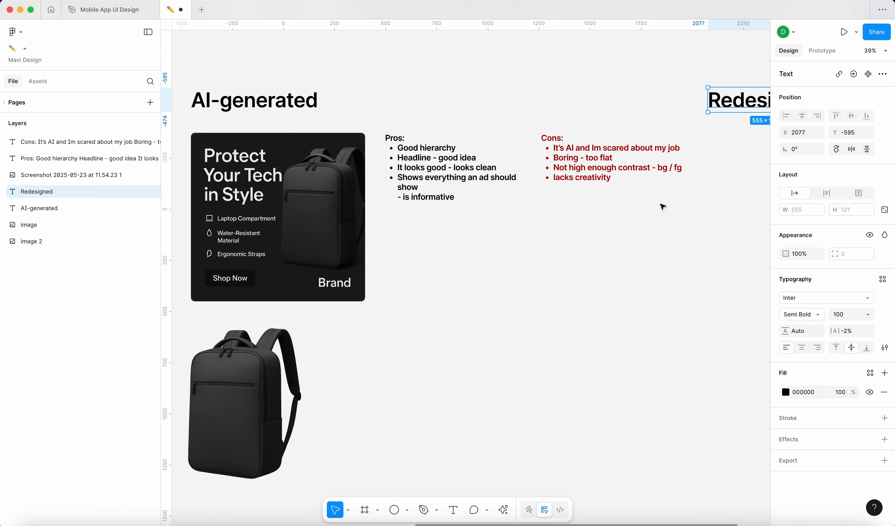
pyautogui.click(655, 214)
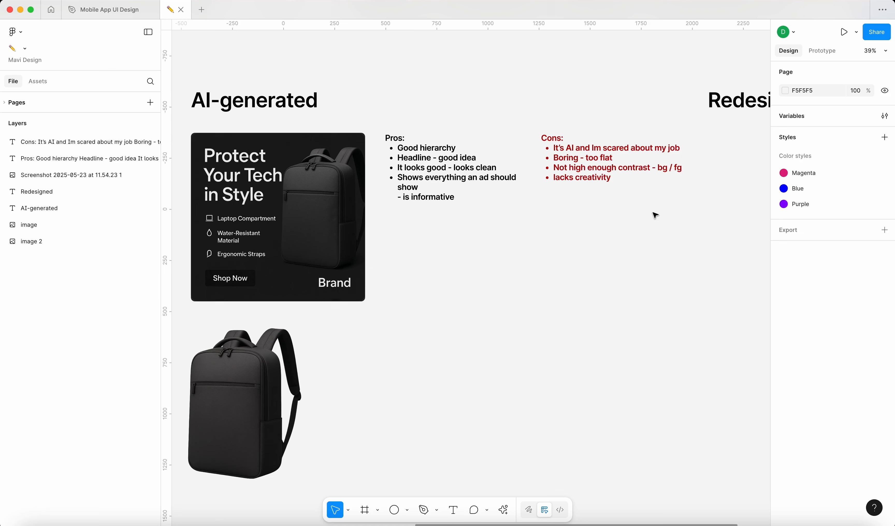
# Add a fifth Cons bullet reading "CTA - not high enough contrast" and realign the list's top at Y -373.
pyautogui.doubleClick(607, 178)
pyautogui.click(610, 178)
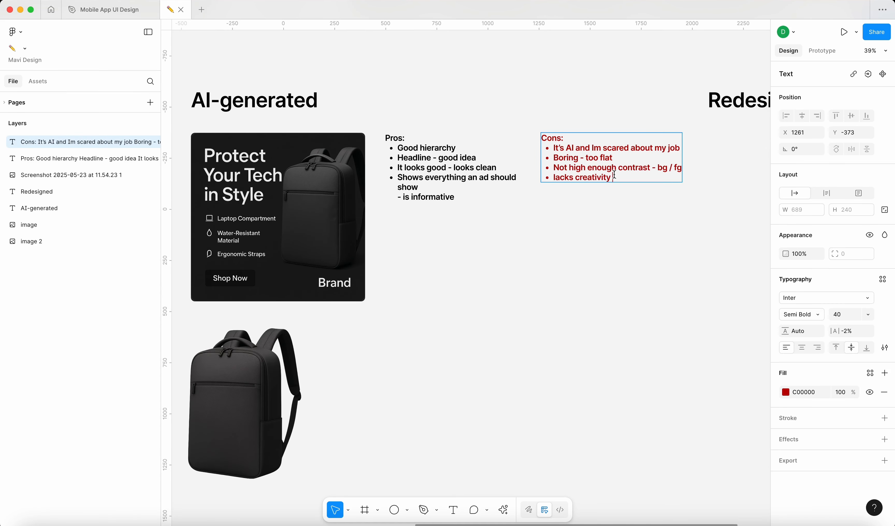
pyautogui.press('Return')
pyautogui.write('CTA')
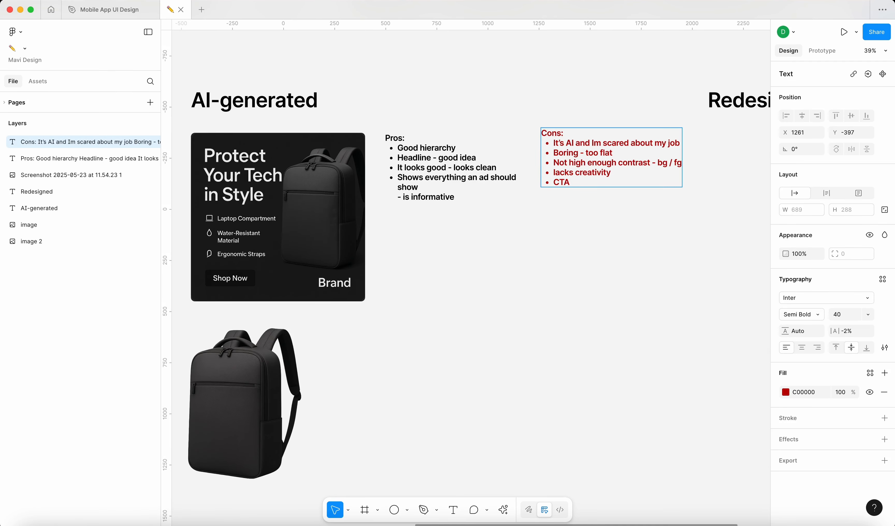
pyautogui.write(' -')
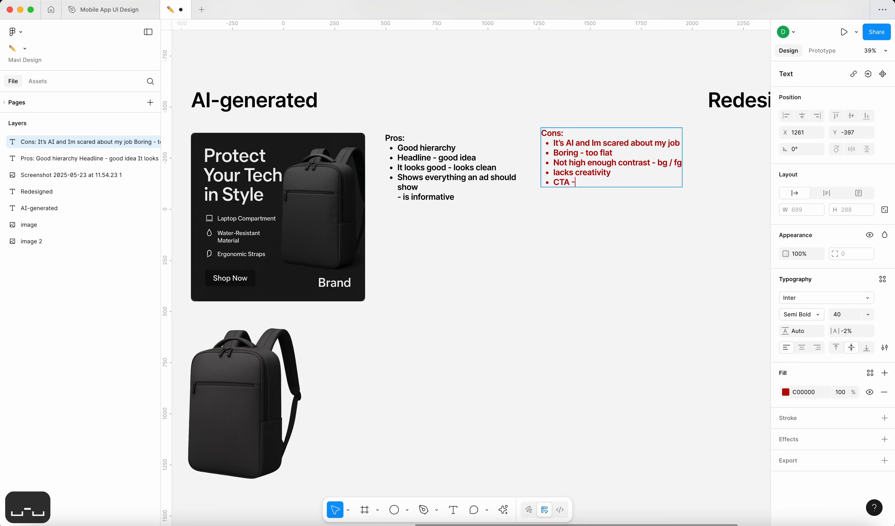
pyautogui.write(' not high enough contras')
pyautogui.press('BackSpace')
pyautogui.write('contrast')
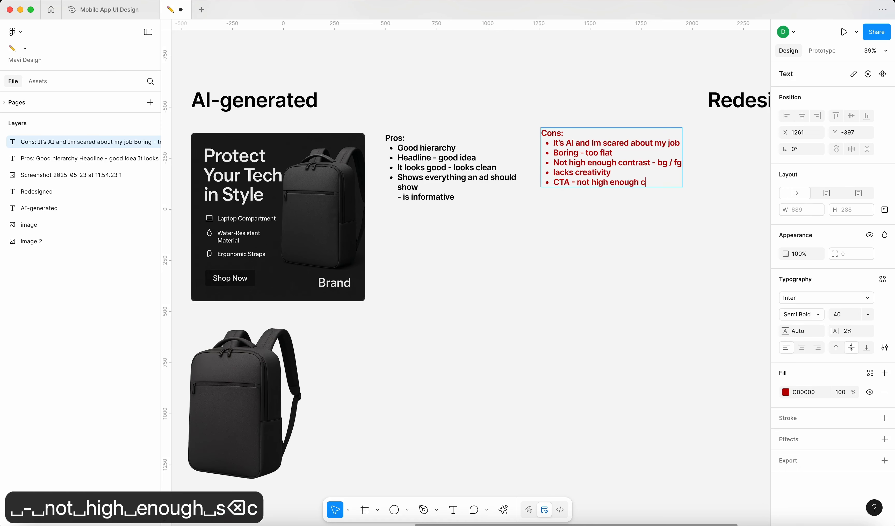
pyautogui.moveTo(592, 183); pyautogui.dragTo(587, 195)
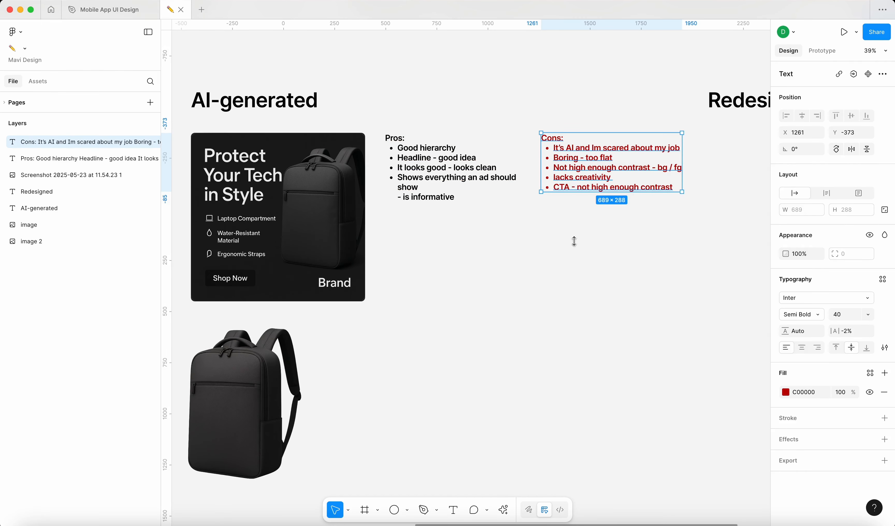
pyautogui.click(556, 355)
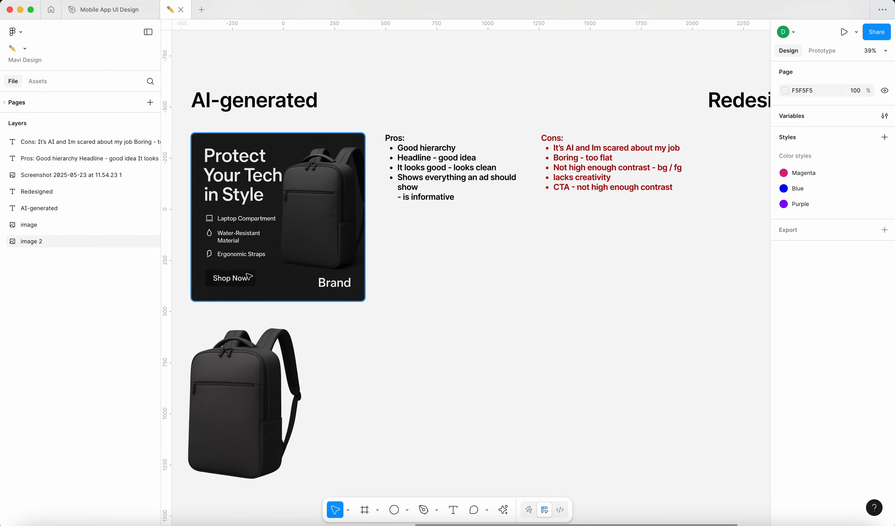
# Examine the Shop Now button of the AI-generated ad up close, then the whole board layout.
pyautogui.click(209, 269)
pyautogui.scroll(10, 235, 283)
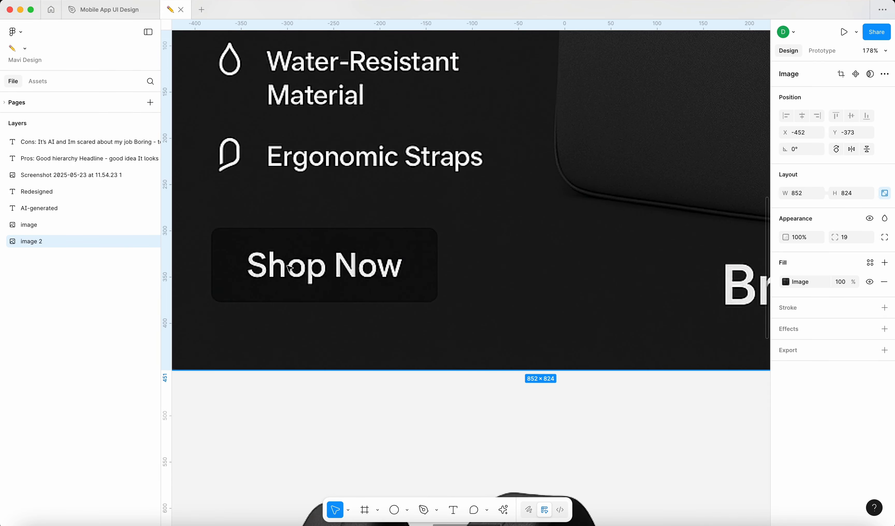
pyautogui.scroll(-8, 366, 269)
pyautogui.scroll(-3, 366, 269)
pyautogui.click(470, 302)
pyautogui.scroll(6, 253, 274)
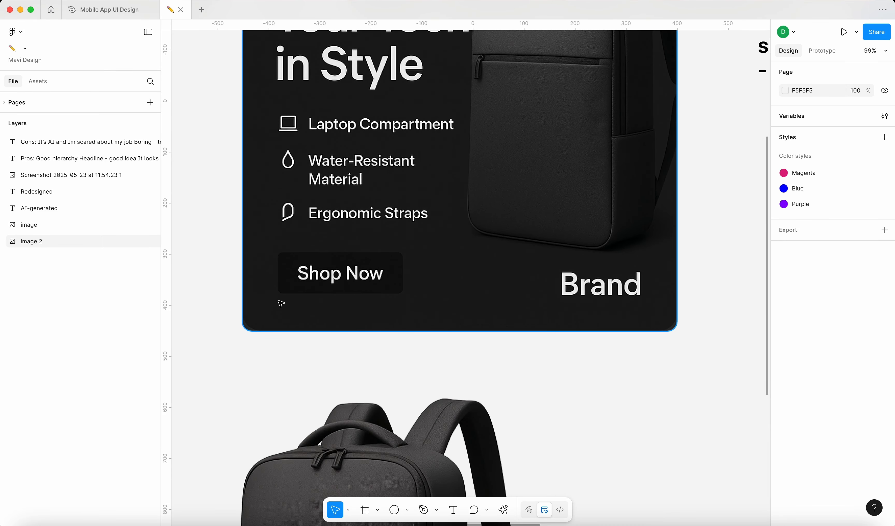
pyautogui.scroll(-5, 281, 304)
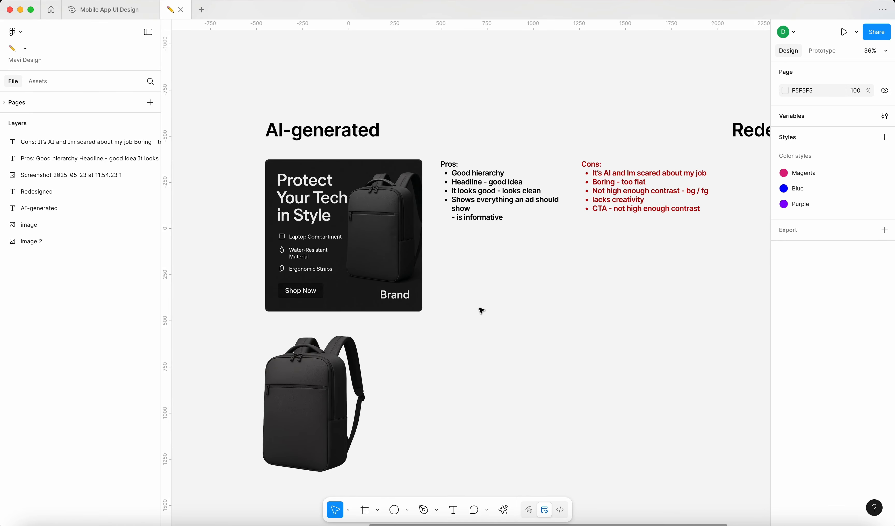
pyautogui.scroll(-2, 482, 310)
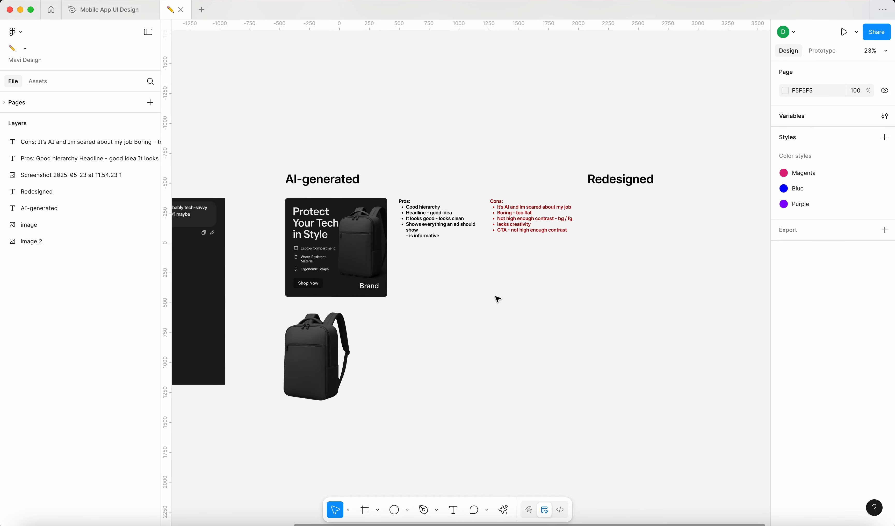
pyautogui.scroll(-2, 495, 297)
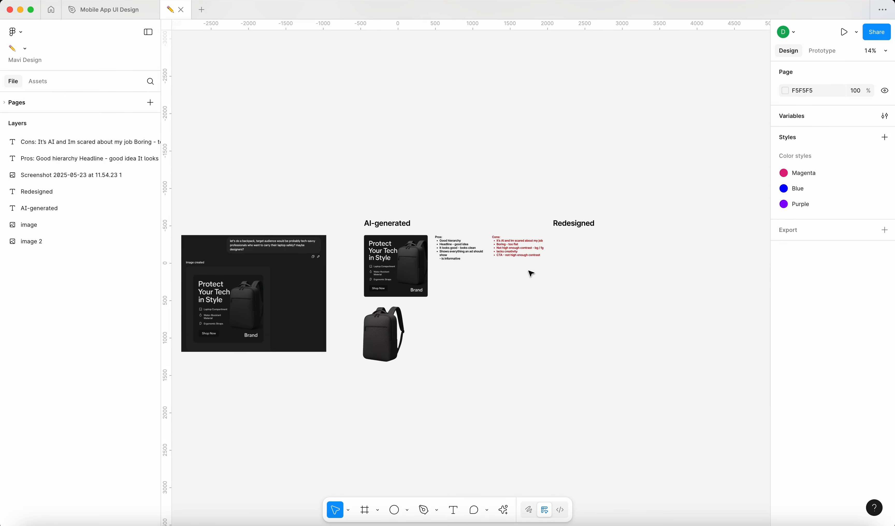
# Move the ad image and the standalone backpack image down together to free the space under the AI-generated heading.
pyautogui.click(518, 249)
pyautogui.keyDown('shift'); pyautogui.click(461, 249); pyautogui.keyUp('shift')
pyautogui.click(384, 333)
pyautogui.keyDown('shift'); pyautogui.click(396, 266); pyautogui.keyUp('shift')
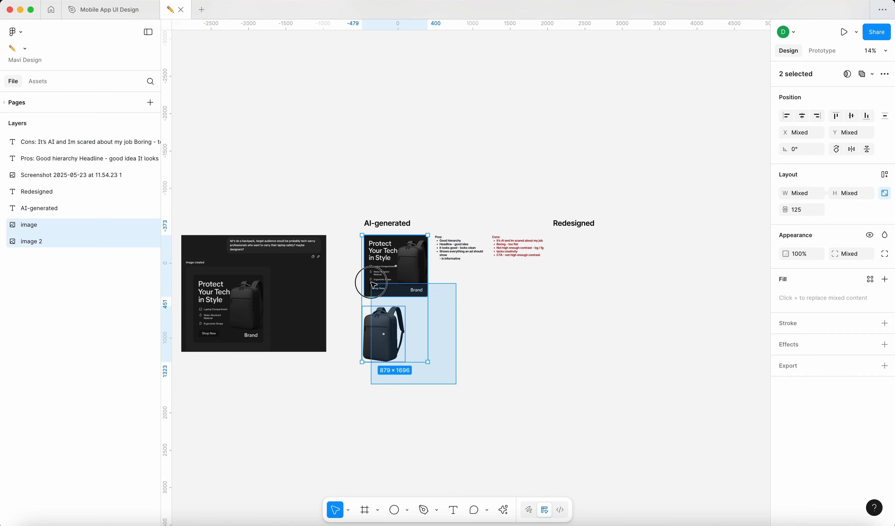
pyautogui.moveTo(387, 273); pyautogui.dragTo(386, 348)
# Move the Pros and Cons lists together under the AI-generated heading, aligned with its left edge.
pyautogui.click(505, 248)
pyautogui.keyDown('shift'); pyautogui.click(456, 251); pyautogui.keyUp('shift')
pyautogui.moveTo(456, 251); pyautogui.dragTo(385, 251)
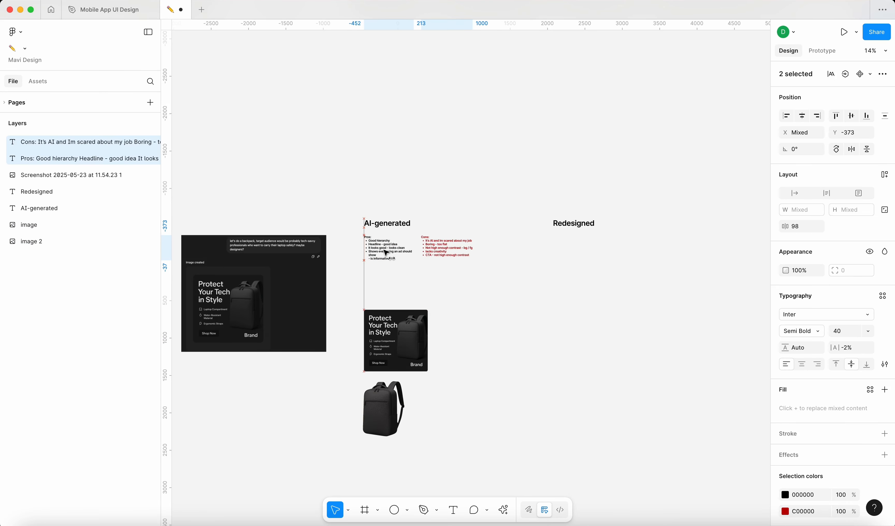
# Move the ad and backpack images up closer to the notes, and bring the Redesigned heading nearer to the Cons list.
pyautogui.click(384, 408)
pyautogui.keyDown('shift'); pyautogui.click(384, 350); pyautogui.keyUp('shift')
pyautogui.moveTo(387, 352); pyautogui.dragTo(387, 317)
pyautogui.moveTo(572, 227); pyautogui.dragTo(533, 227)
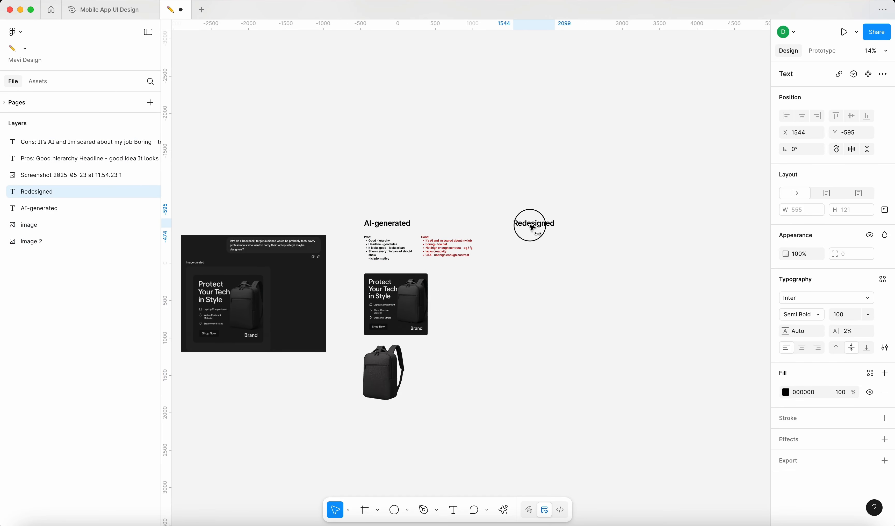
pyautogui.click(517, 275)
# Create an 860 × 860 frame beside the AI-generated ad, at X 789 and Y 140, level with the ad's top.
pyautogui.scroll(5, 479, 275)
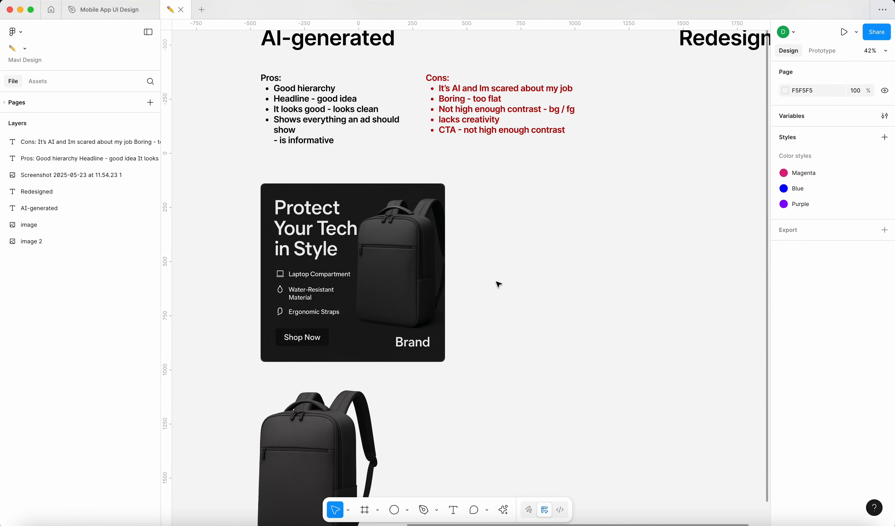
pyautogui.hscroll(5, 533, 266)
pyautogui.click(275, 234)
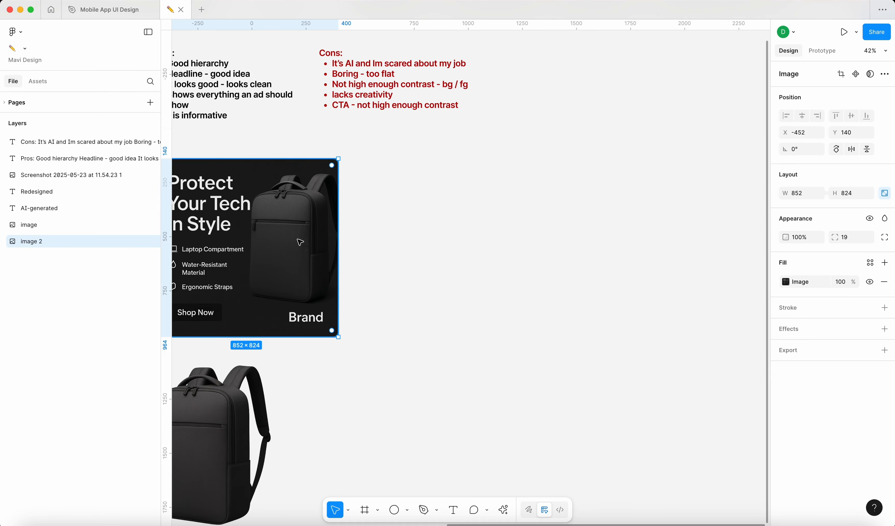
pyautogui.press('f')
pyautogui.moveTo(410, 158); pyautogui.dragTo(597, 308)
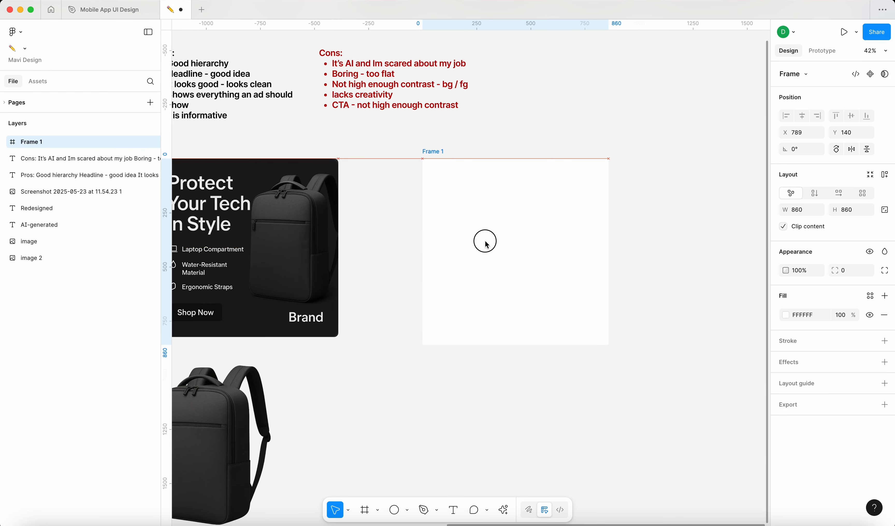
# Rename the new frame as "redesigned".
pyautogui.hscroll(-5, 455, 252)
pyautogui.press('super+r')
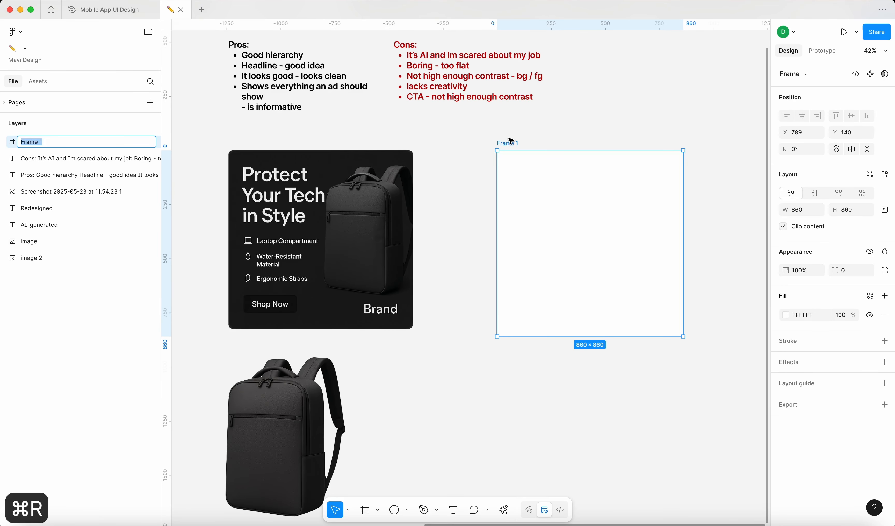
pyautogui.write('redesigned')
pyautogui.press('Return')
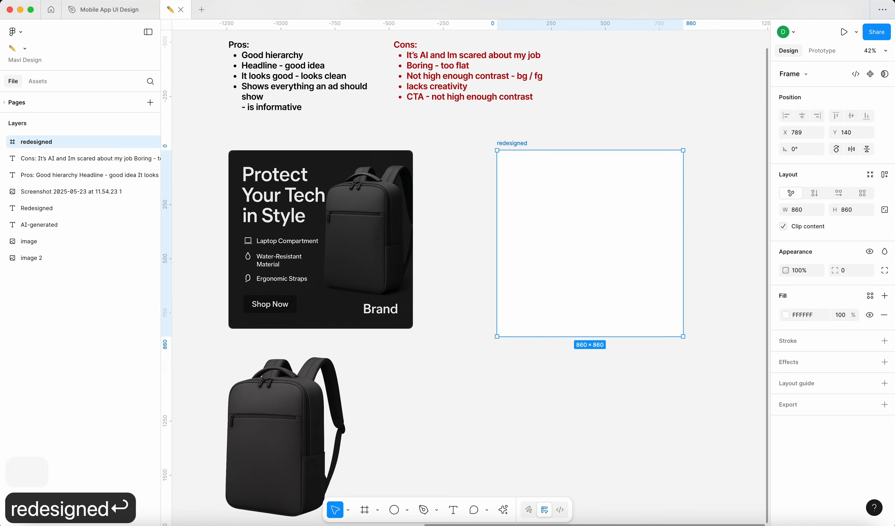
pyautogui.click(596, 137)
# Move the standalone backpack image up over the ad's headline side to compare it with the ad's backpack.
pyautogui.moveTo(352, 390); pyautogui.dragTo(373, 416)
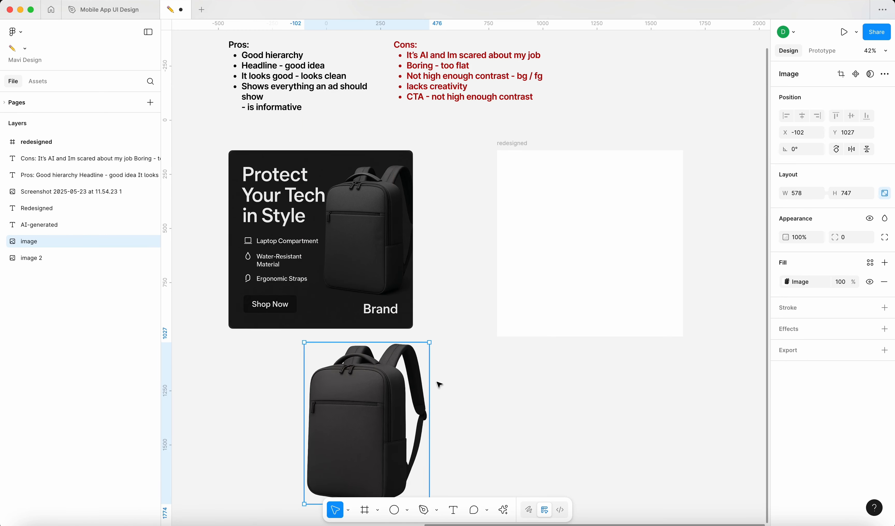
pyautogui.moveTo(422, 385); pyautogui.dragTo(405, 425)
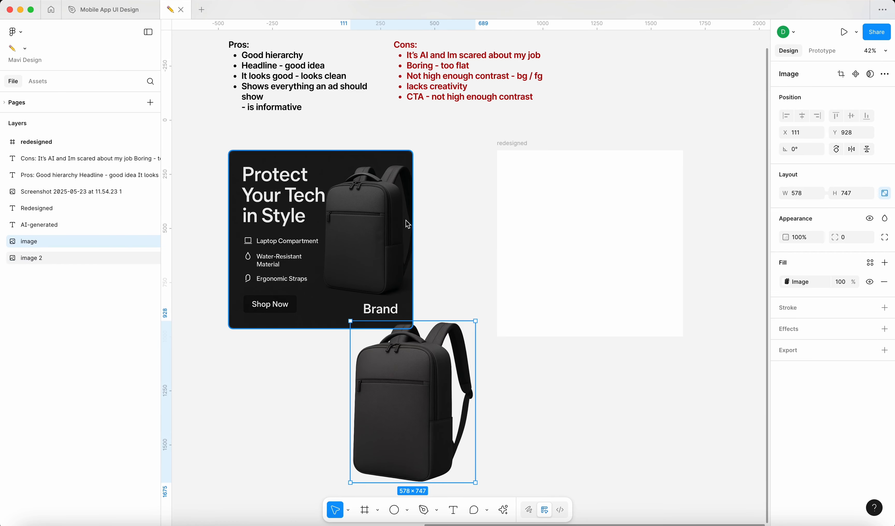
pyautogui.moveTo(422, 399); pyautogui.dragTo(354, 224)
pyautogui.scroll(5, 410, 232)
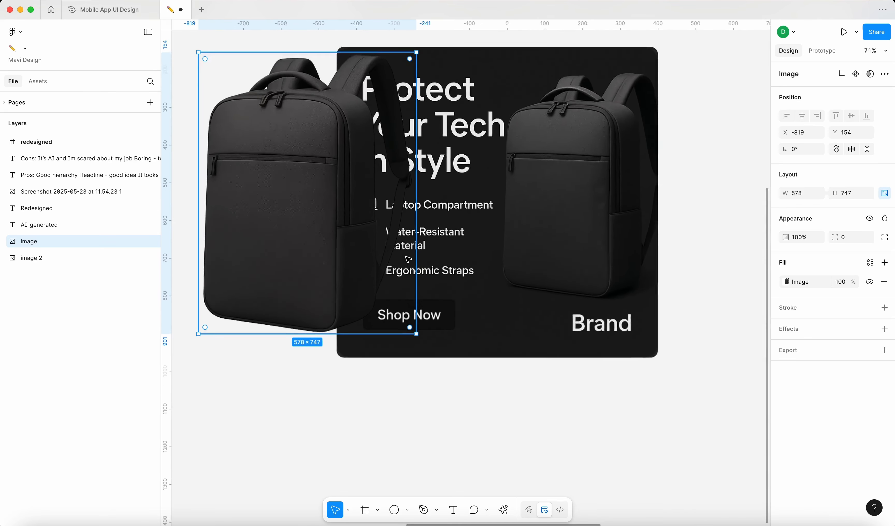
pyautogui.scroll(-3, 435, 267)
pyautogui.moveTo(330, 194); pyautogui.dragTo(354, 197)
pyautogui.scroll(3, 342, 155)
# Place the standalone backpack image over the ad's backpack at X 57, Y 205 and compare their details up close.
pyautogui.moveTo(289, 148); pyautogui.dragTo(680, 223)
pyautogui.scroll(6, 672, 152)
pyautogui.scroll(-5, 649, 234)
pyautogui.scroll(5, 594, 200)
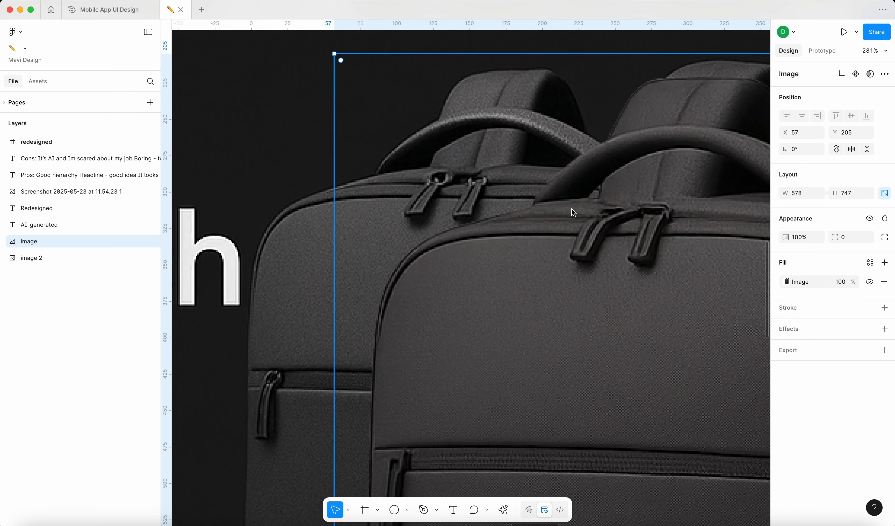
pyautogui.scroll(-4, 412, 194)
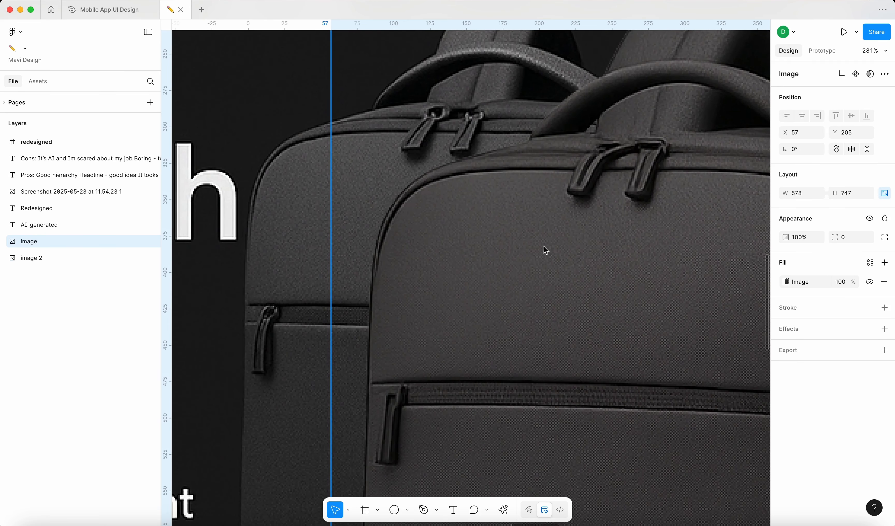
pyautogui.scroll(-8, 561, 201)
# Move the standalone backpack image back over the ad's headline side, to X -632, Y 128, for a side-by-side comparison with the ad's backpack.
pyautogui.moveTo(578, 248); pyautogui.dragTo(718, 237)
pyautogui.hscroll(3, 649, 236)
pyautogui.scroll(-1, 579, 261)
pyautogui.moveTo(607, 250); pyautogui.dragTo(310, 240)
pyautogui.scroll(-3, 578, 261)
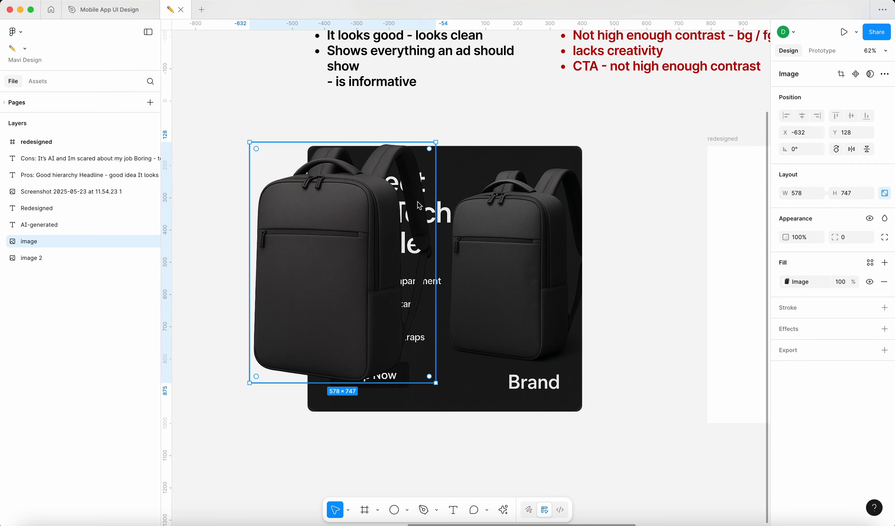
pyautogui.scroll(3, 447, 208)
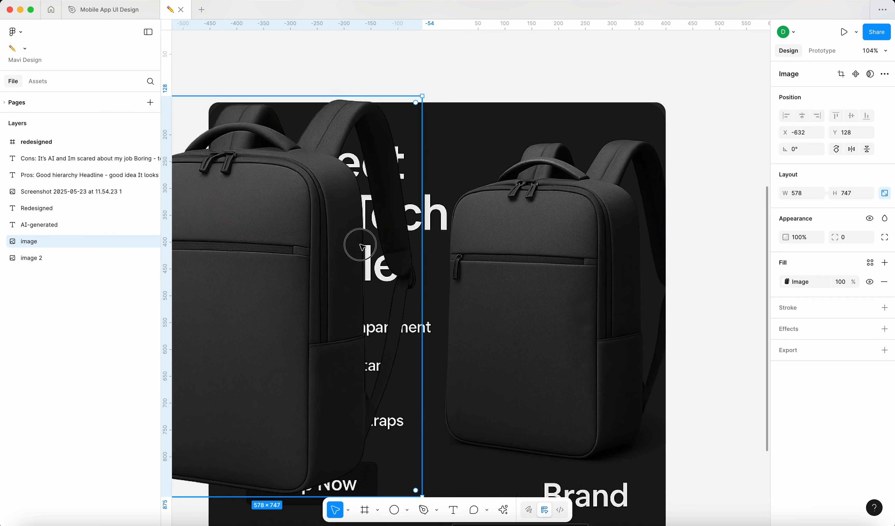
# Move the standalone backpack image off the ad to X -938, Y 199, and scale it down to 486 × 629.
pyautogui.moveTo(359, 244); pyautogui.dragTo(328, 260)
pyautogui.scroll(-6, 375, 239)
pyautogui.scroll(3, 308, 259)
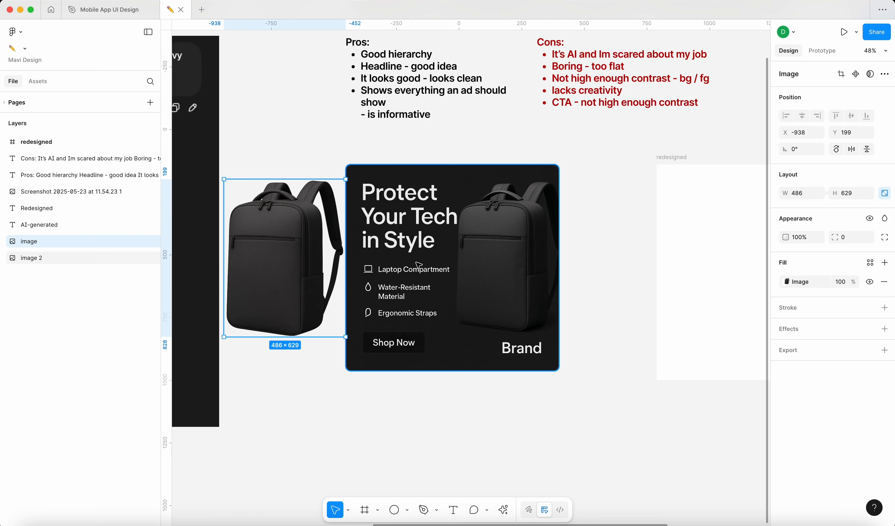
pyautogui.click(623, 235)
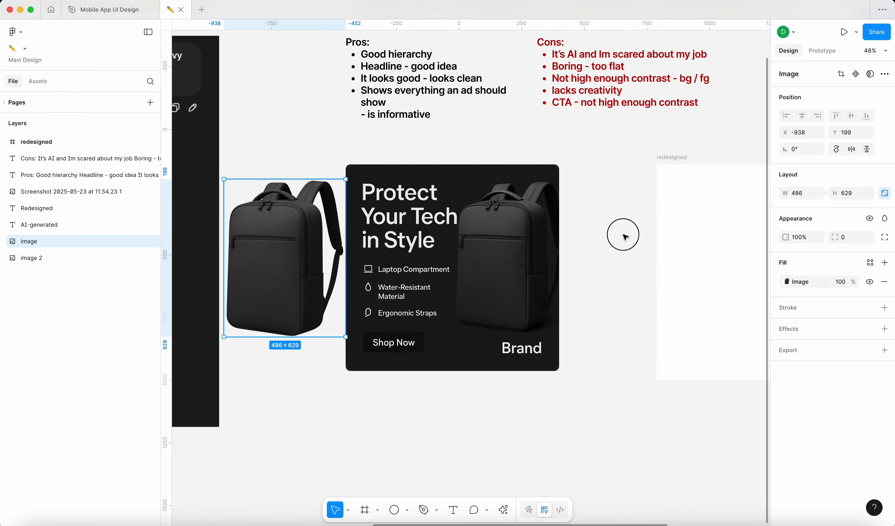
# Move the standalone backpack image into the redesigned frame, to X 463, Y 115.
pyautogui.moveTo(623, 234); pyautogui.dragTo(481, 228)
pyautogui.scroll(-4, 342, 236)
pyautogui.moveTo(249, 247); pyautogui.dragTo(493, 256)
pyautogui.scroll(3, 465, 246)
pyautogui.scroll(5, 394, 112)
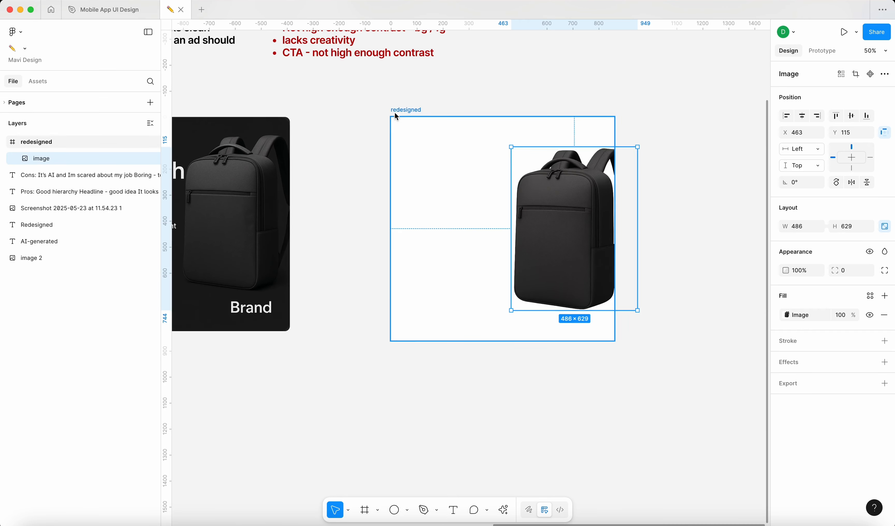
# Point out the "Not high enough contrast - bg / fg" note in the Cons list.
pyautogui.doubleClick(461, 127)
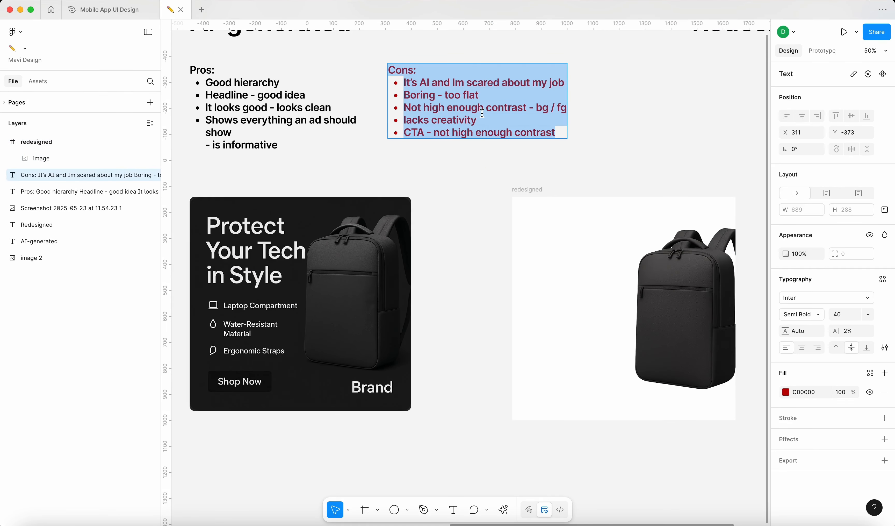
pyautogui.click(498, 114)
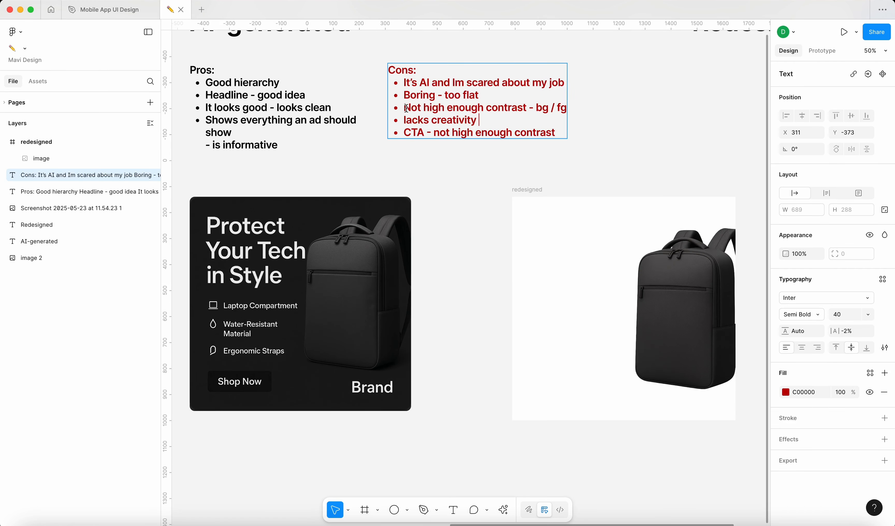
pyautogui.moveTo(406, 108); pyautogui.dragTo(555, 109)
pyautogui.press('Escape')
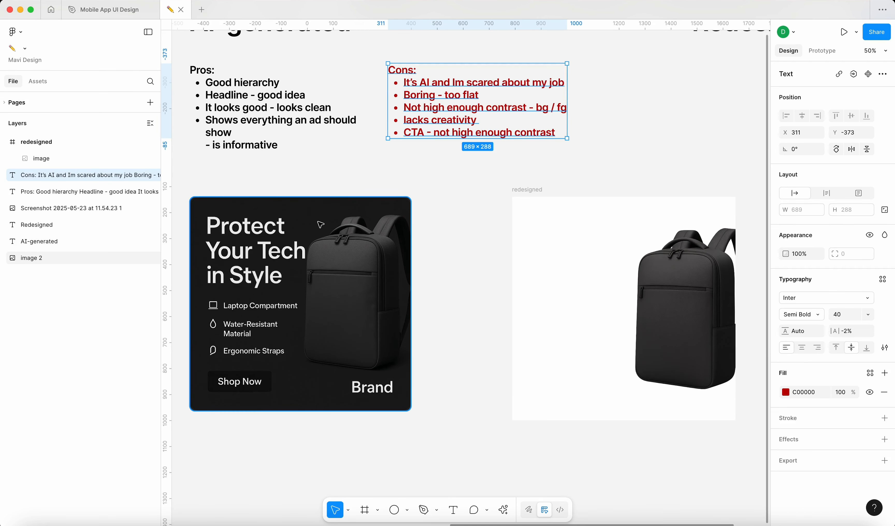
# Set the redesigned frame's fill to black, 000000.
pyautogui.hscroll(3, 353, 285)
pyautogui.scroll(-1, 353, 284)
pyautogui.click(465, 171)
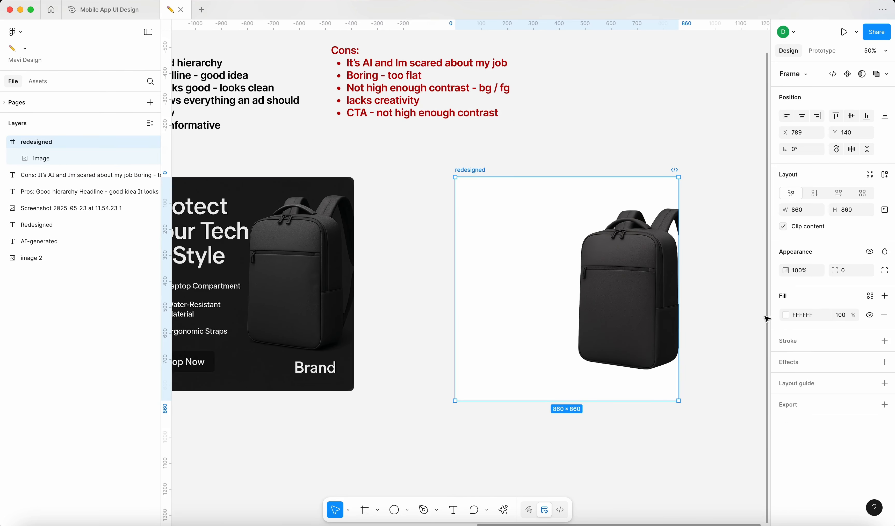
pyautogui.click(786, 318)
pyautogui.moveTo(698, 334); pyautogui.dragTo(568, 457)
pyautogui.click(569, 457)
# Move the backpack image within the black frame to X 411, Y 70.
pyautogui.scroll(-5, 525, 372)
pyautogui.scroll(3, 576, 376)
pyautogui.click(575, 376)
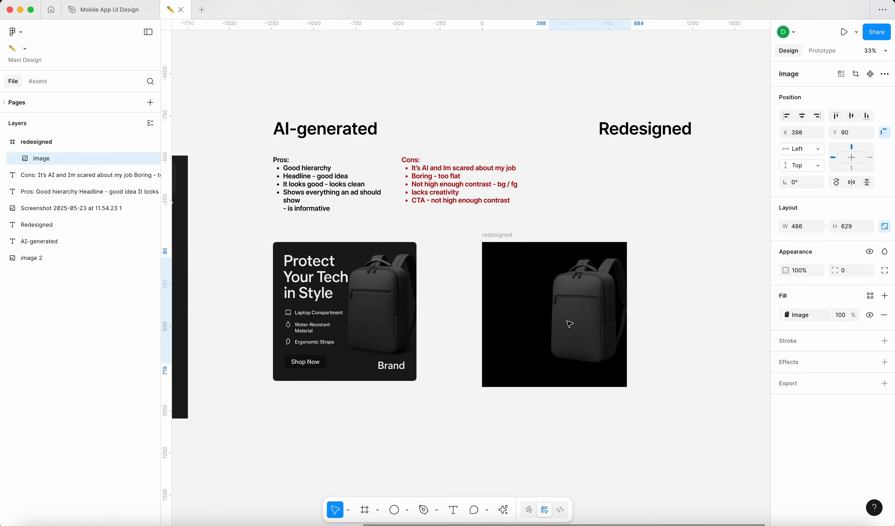
pyautogui.scroll(6, 570, 326)
pyautogui.scroll(-5, 569, 326)
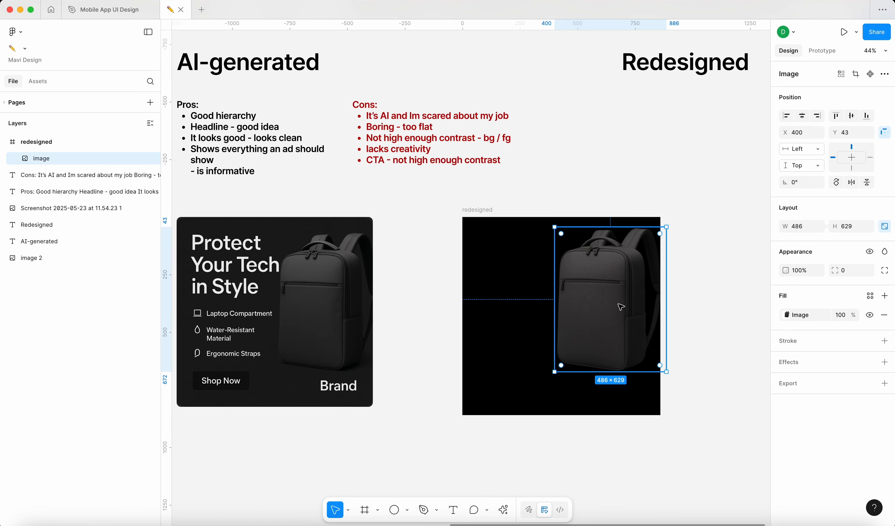
pyautogui.moveTo(620, 306)
pyautogui.mouseDown()
pyautogui.moveTo(614, 305)
pyautogui.moveTo(631, 314)
pyautogui.moveTo(622, 308)
pyautogui.mouseUp()
# Brighten the backpack image by slightly raising exposure and contrast, slightly lowering saturation and strongly raising highlights.
pyautogui.click(788, 317)
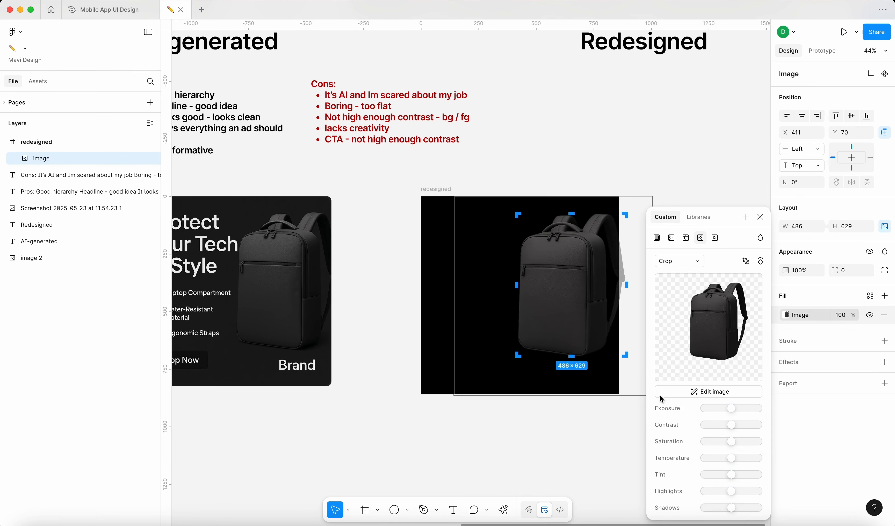
pyautogui.moveTo(726, 409); pyautogui.dragTo(735, 408)
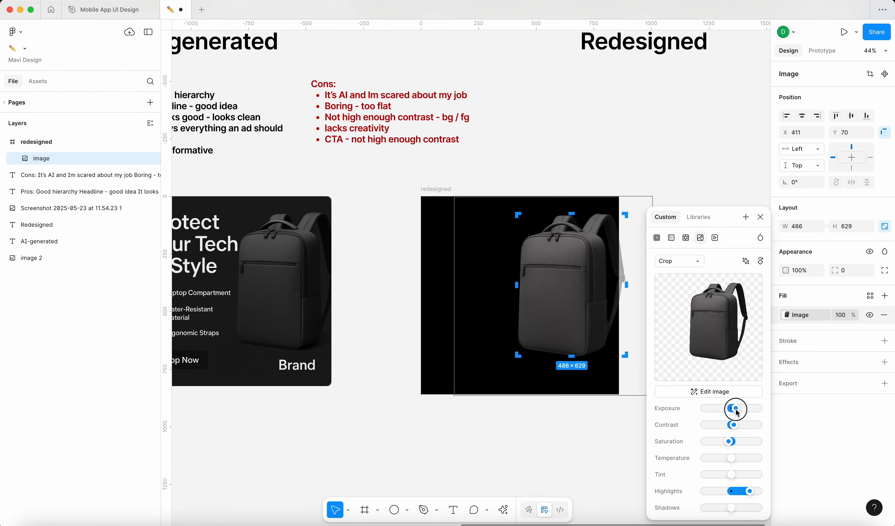
pyautogui.click(679, 174)
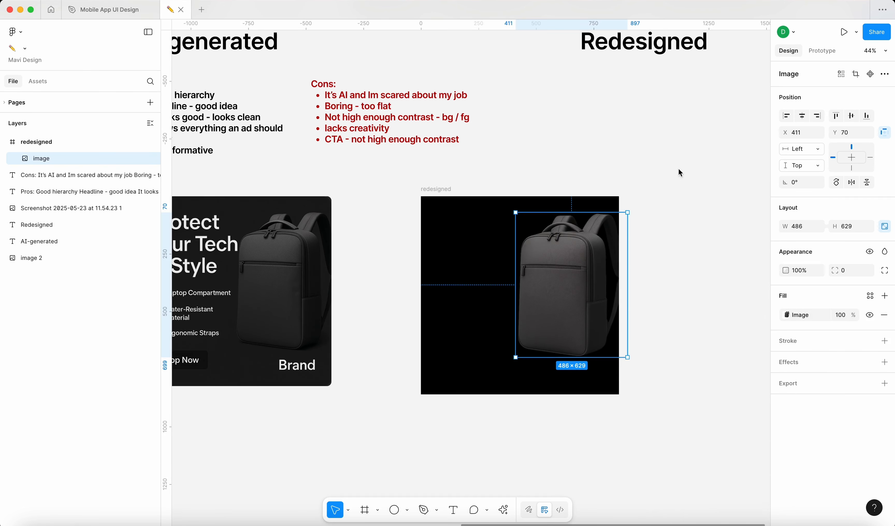
# Move the backpack image fully inside the redesigned frame, to X 362, Y 84.
pyautogui.hscroll(-3, 469, 253)
pyautogui.moveTo(621, 318); pyautogui.dragTo(639, 306)
pyautogui.press('Escape')
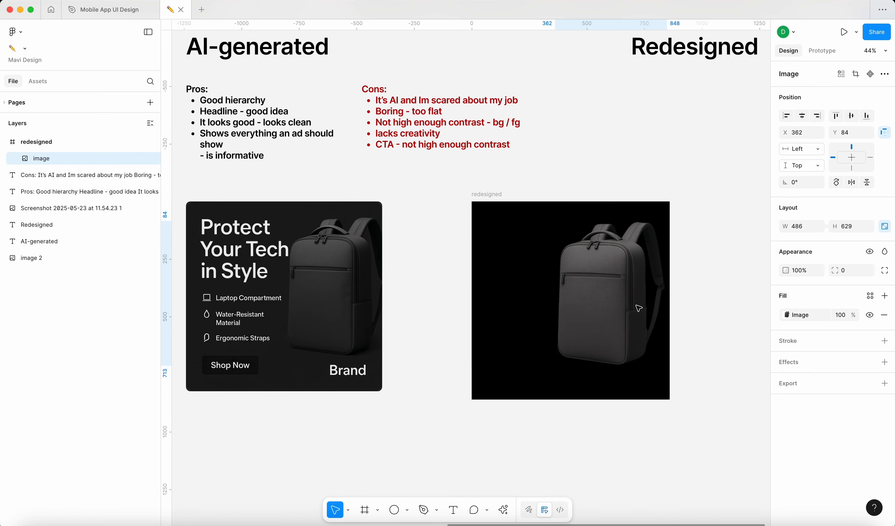
pyautogui.scroll(-2, 636, 320)
pyautogui.scroll(5, 639, 319)
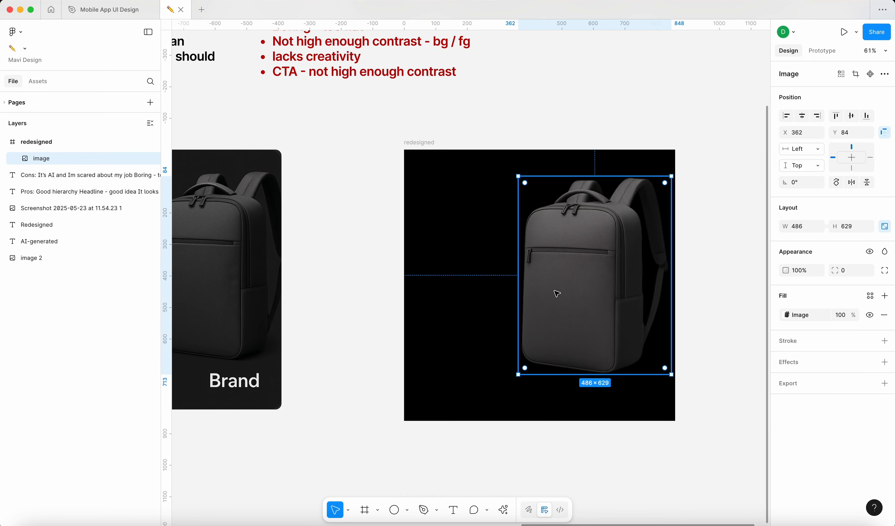
# Shift the backpack image sideways until its straps are cropped by the redesigned frame's right edge.
pyautogui.moveTo(557, 293); pyautogui.dragTo(572, 293)
pyautogui.scroll(5, 600, 281)
pyautogui.scroll(-10, 600, 280)
# Try adjusting the redesigned frame's fill shade, ending back on black 000000.
pyautogui.click(452, 177)
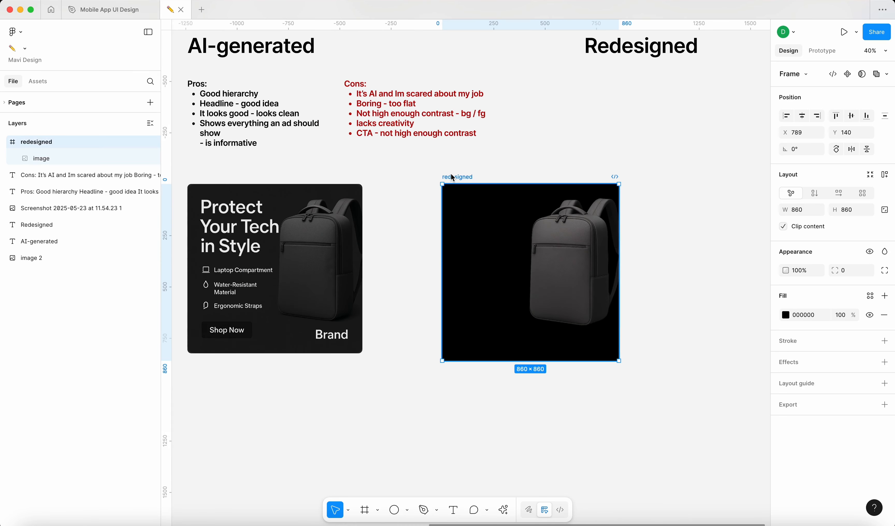
pyautogui.click(786, 314)
pyautogui.moveTo(672, 404); pyautogui.dragTo(608, 382)
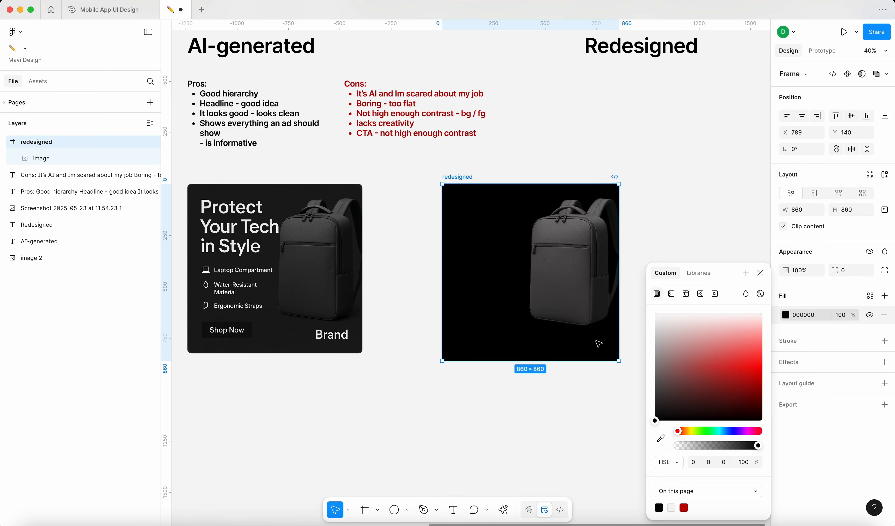
# Place the backpack image over the ad's backpack at X -38, Y 343 to compare them, and try adjusting its exposure.
pyautogui.click(588, 297)
pyautogui.moveTo(588, 296); pyautogui.dragTo(310, 282)
pyautogui.scroll(10, 309, 282)
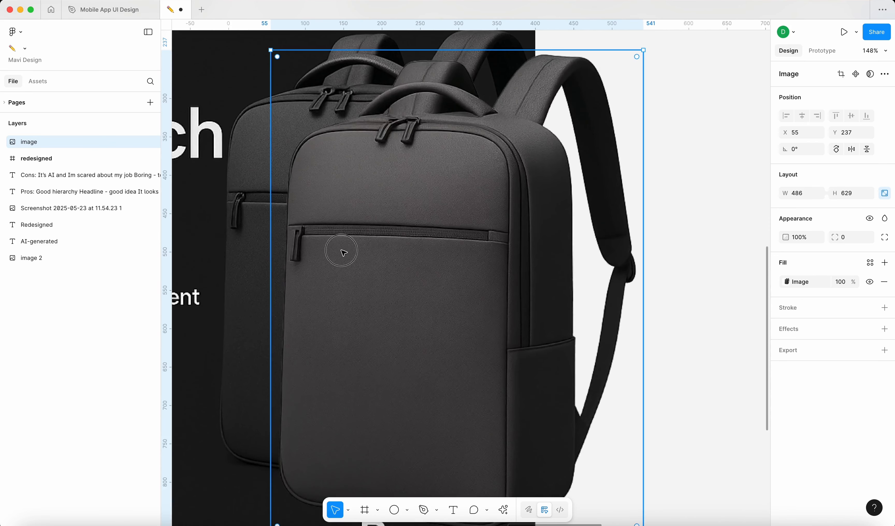
pyautogui.moveTo(248, 338); pyautogui.dragTo(274, 332)
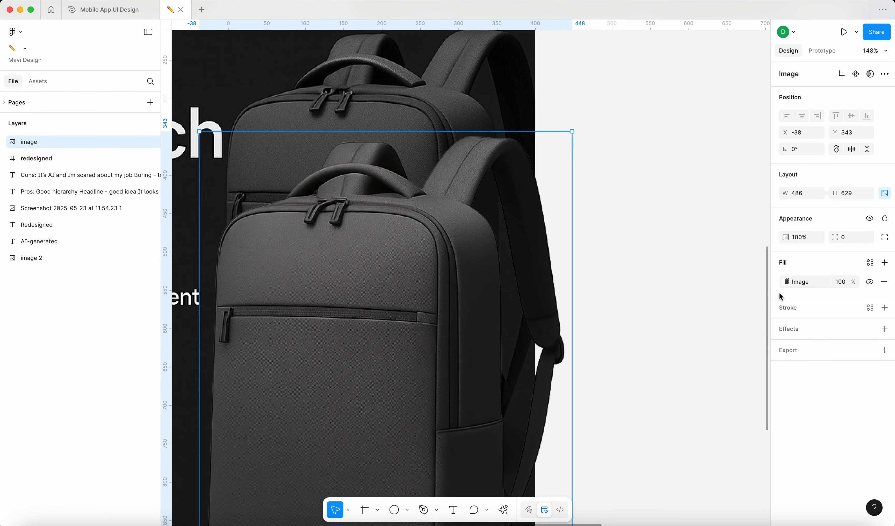
pyautogui.click(787, 281)
pyautogui.click(734, 410)
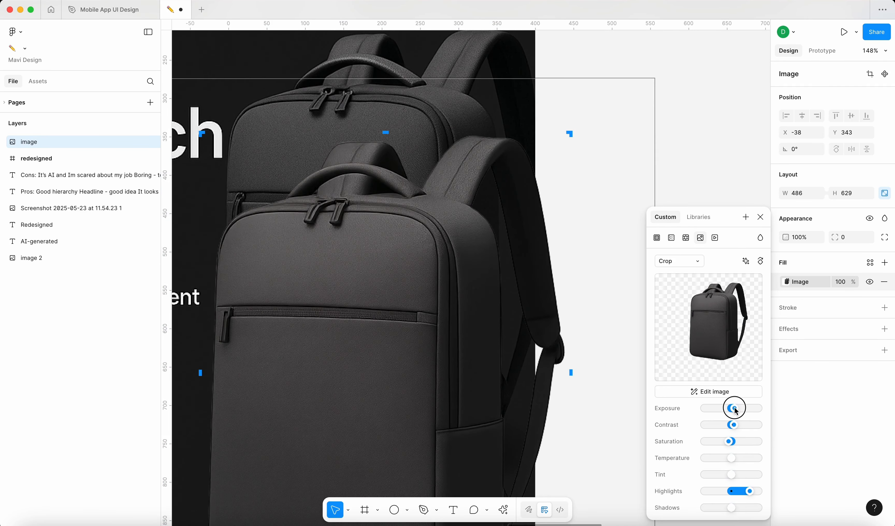
# Undo the last exposure change and return the backpack image to its place in the redesigned frame.
pyautogui.scroll(-10, 479, 312)
pyautogui.press('super+z')
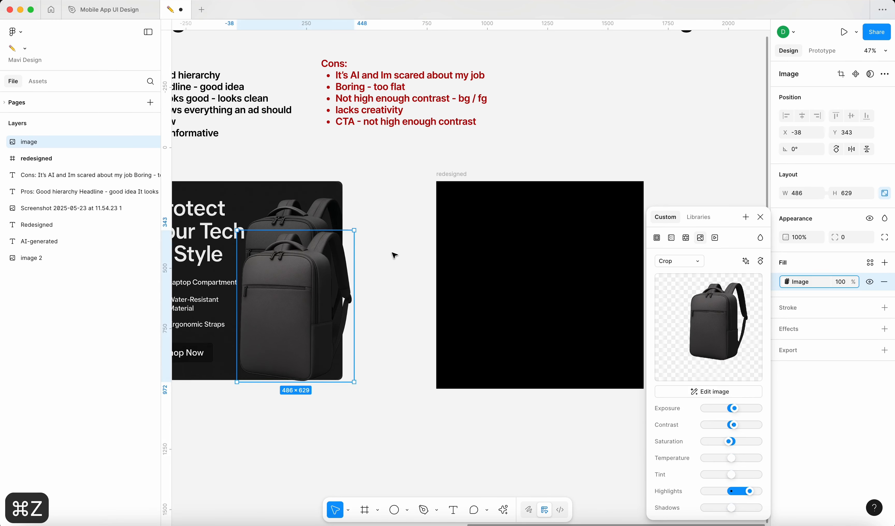
pyautogui.moveTo(313, 301); pyautogui.dragTo(595, 274)
pyautogui.hscroll(3, 493, 288)
# Add the white headline text "Protect Your Tech in Style" inside the redesigned frame.
pyautogui.press('t')
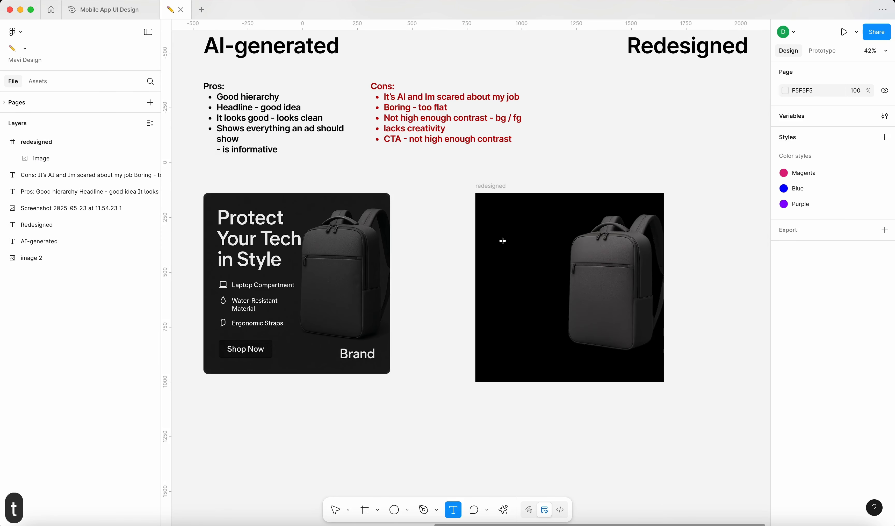
pyautogui.click(502, 241)
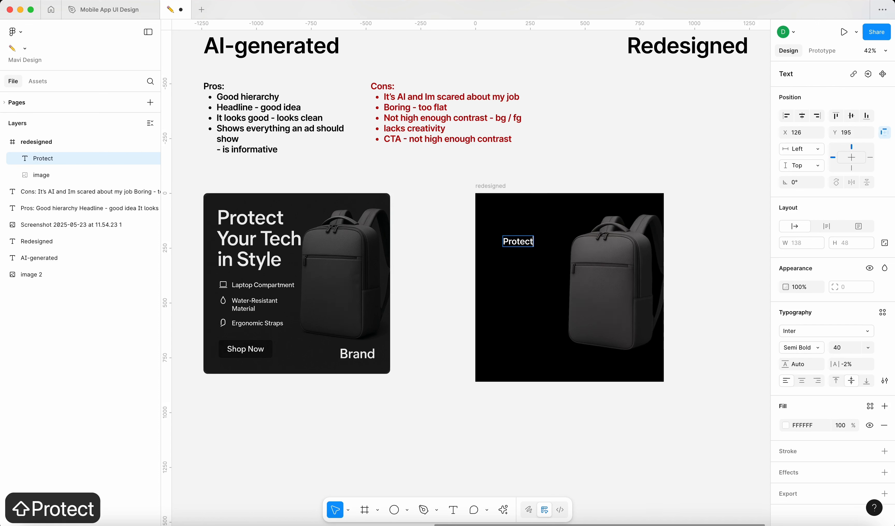
pyautogui.write('Protect Your Tech in Style')
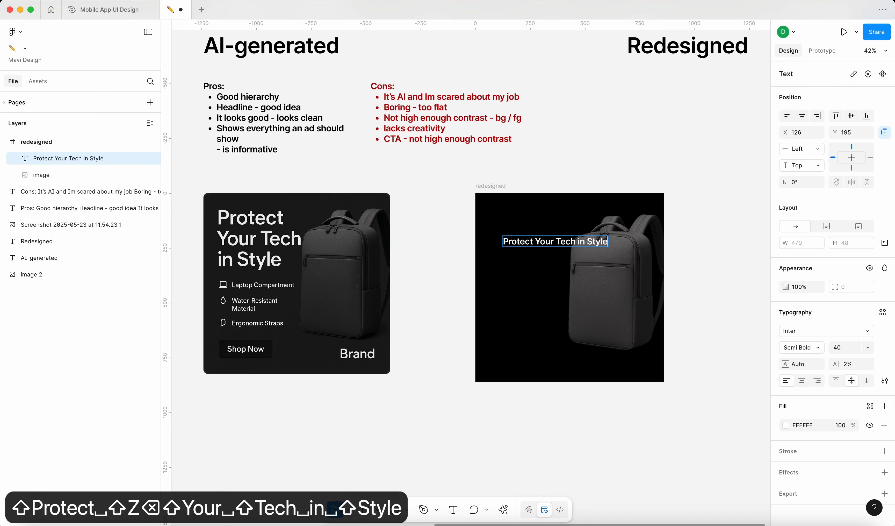
pyautogui.press('Escape')
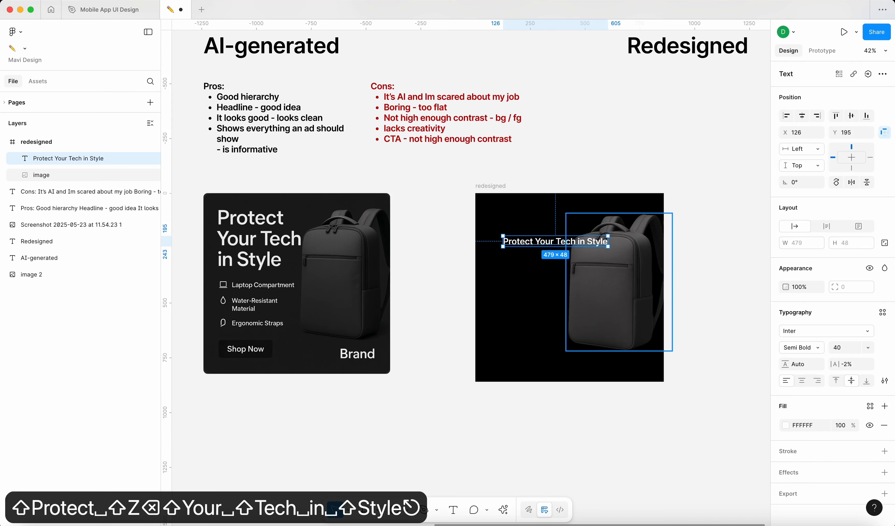
# Set the headline's font size to 110.
pyautogui.click(850, 348)
pyautogui.hotkey('shift', 'Up')
pyautogui.hotkey('shift', 'Up')
pyautogui.hotkey('shift', 'Up')
pyautogui.hotkey('shift', 'Up')
pyautogui.hotkey('shift', 'Up')
pyautogui.hotkey('shift', 'Up')
pyautogui.hotkey('shift', 'Up')
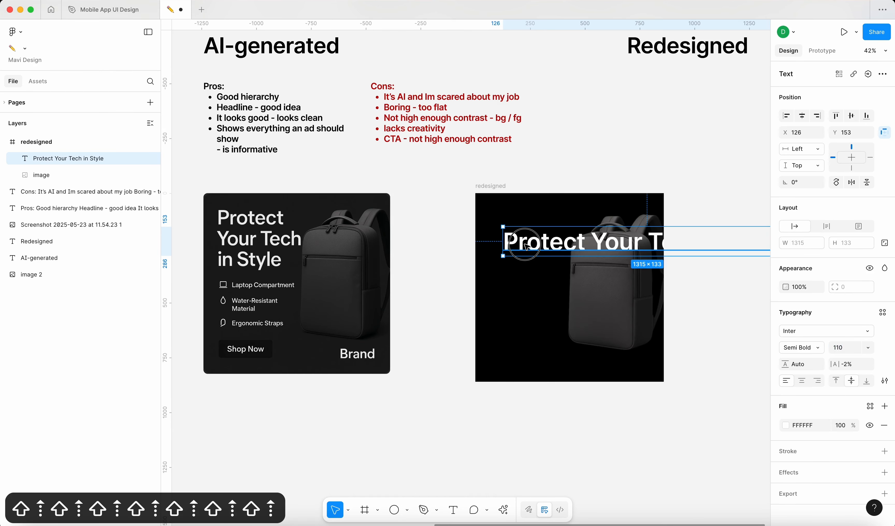
# Move the headline to X 39, Y 91 and narrow its text box to 616 so it wraps onto three lines.
pyautogui.moveTo(517, 244); pyautogui.dragTo(485, 219)
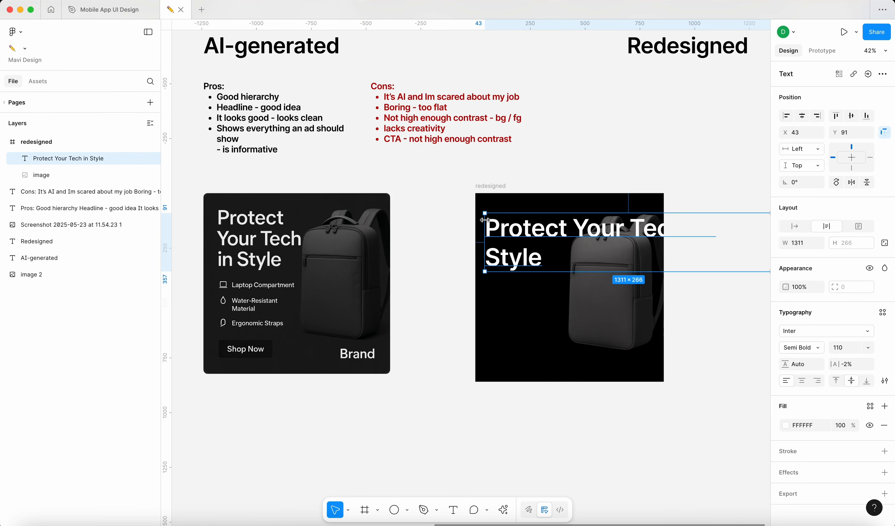
pyautogui.press('super+z')
pyautogui.press('super+z')
pyautogui.hscroll(-5, 496, 267)
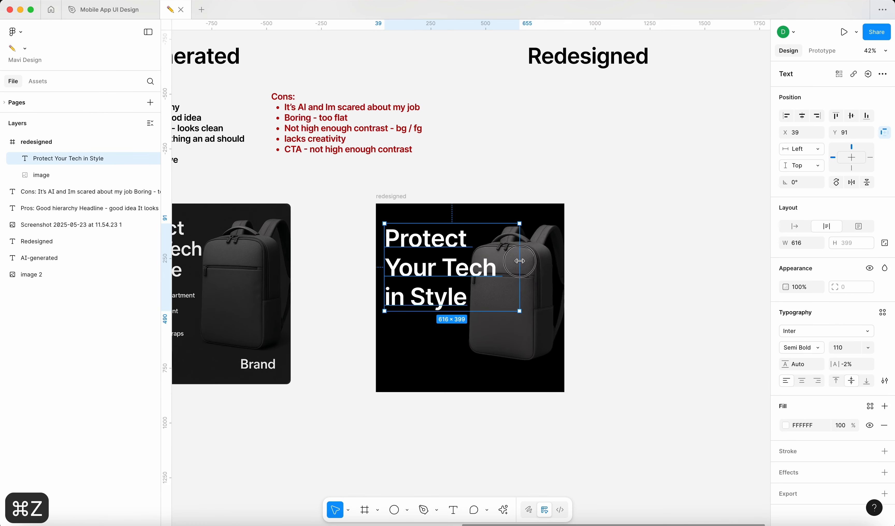
# Move the headline into the redesigned frame's upper-left corner at X 14, Y 7, with a text box width of 642.
pyautogui.moveTo(432, 266); pyautogui.dragTo(428, 253)
pyautogui.scroll(-3, 429, 273)
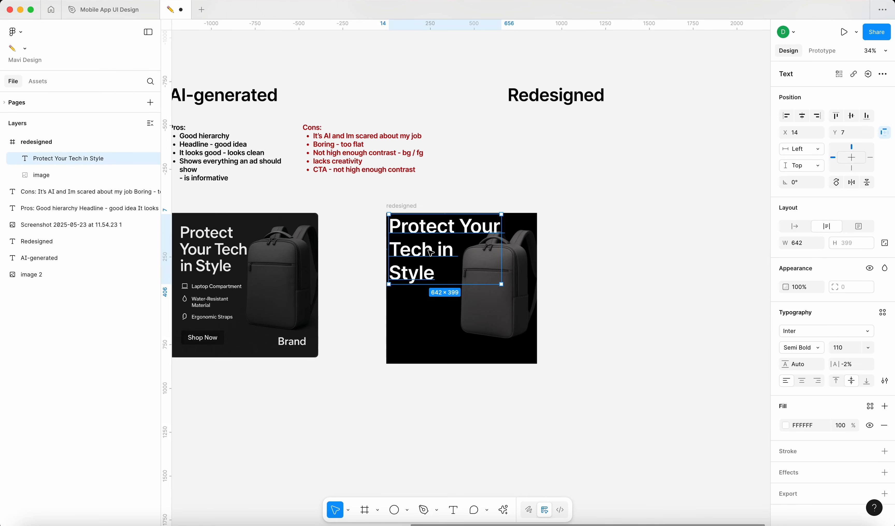
pyautogui.hscroll(-2, 397, 260)
pyautogui.scroll(5, 380, 253)
# Set the headline's font size to 90 and place it at X 14, Y 12.
pyautogui.click(841, 347)
pyautogui.hotkey('shift', 'Down')
pyautogui.hotkey('shift', 'Down')
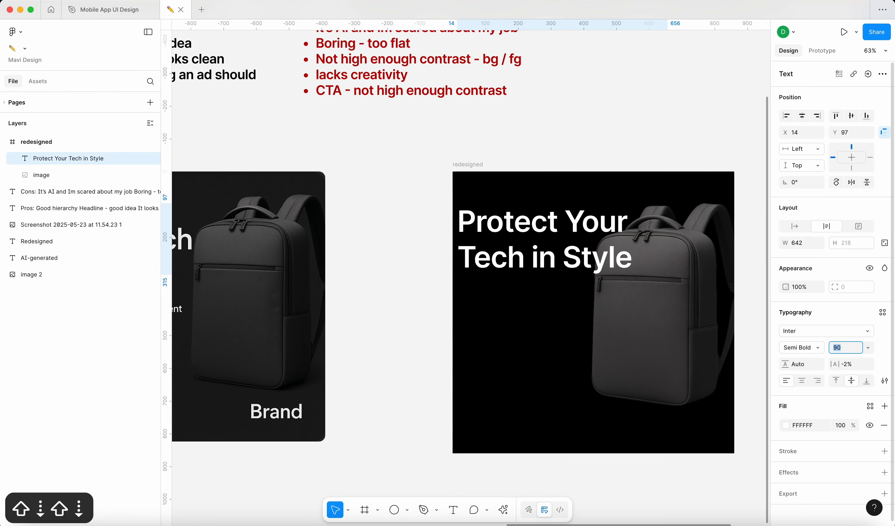
pyautogui.hotkey('shift', 'Down')
pyautogui.hotkey('shift', 'Up')
pyautogui.click(854, 364)
pyautogui.press('Up')
pyautogui.press('Up')
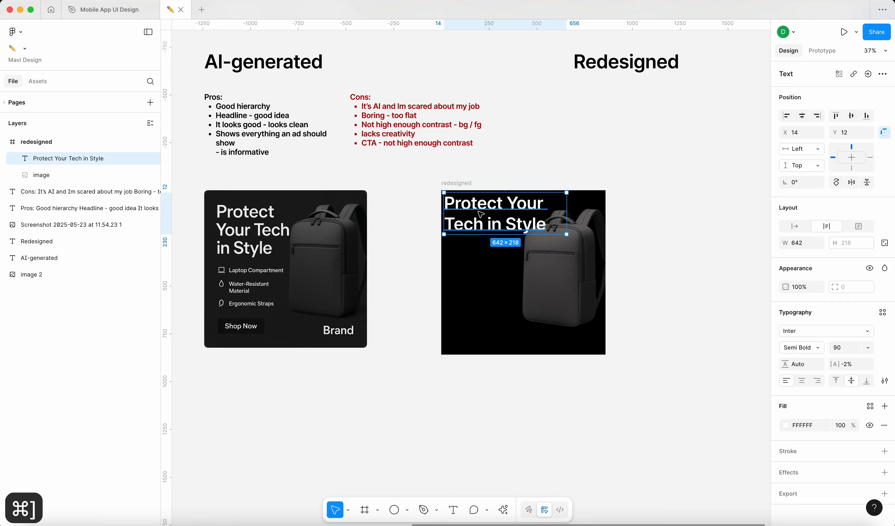
# Send the headline behind the backpack image in the layer order.
pyautogui.scroll(5, 481, 213)
pyautogui.scroll(-4, 667, 277)
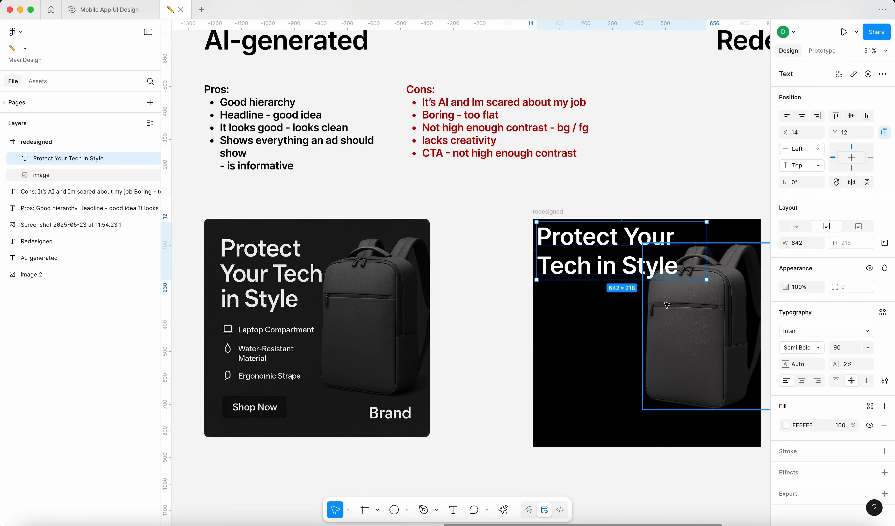
pyautogui.press('super+bracketleft')
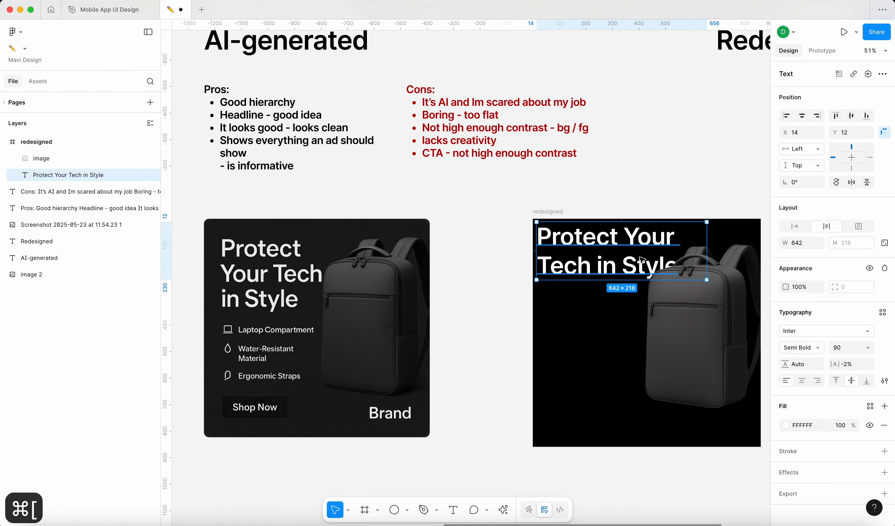
# Narrow the headline's text box to 456 so the text wraps onto three lines beside the backpack.
pyautogui.moveTo(706, 257); pyautogui.dragTo(657, 257)
pyautogui.hscroll(5, 520, 230)
pyautogui.scroll(-3, 520, 230)
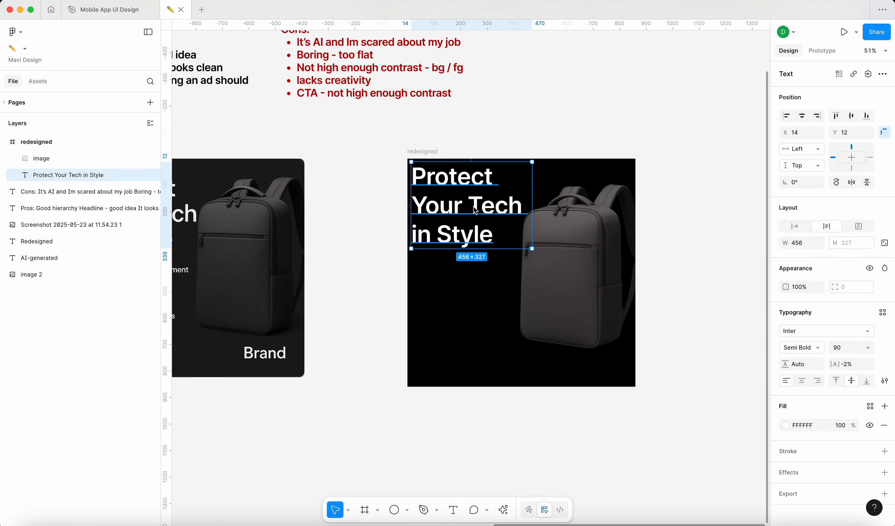
pyautogui.click(338, 237)
pyautogui.click(458, 209)
pyautogui.hscroll(-2, 361, 199)
pyautogui.scroll(-1, 362, 199)
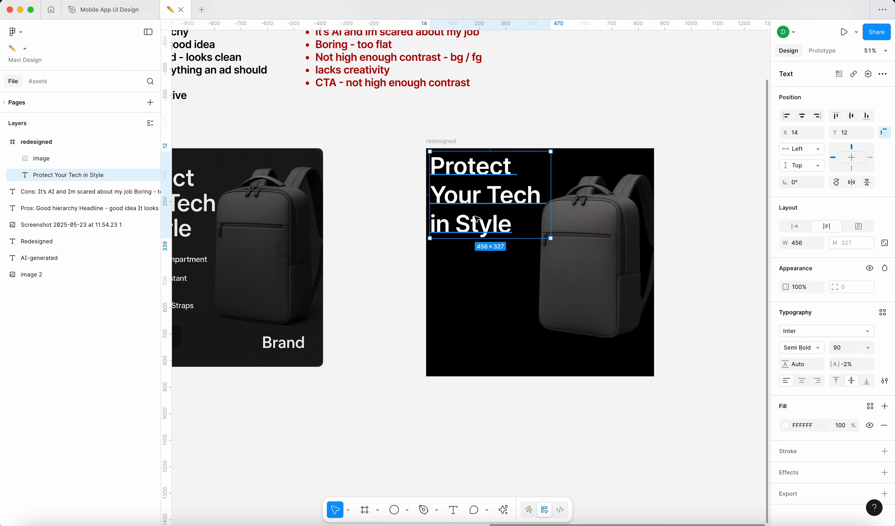
# Scale the headline up proportionally to about 566 × 405 so it reaches behind the backpack.
pyautogui.scroll(-3, 477, 218)
pyautogui.press('k')
pyautogui.scroll(4, 483, 220)
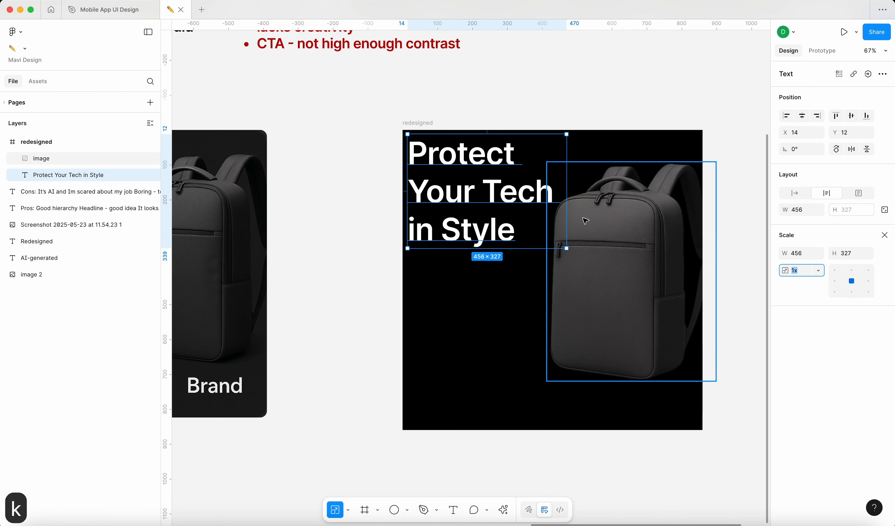
pyautogui.moveTo(569, 223); pyautogui.dragTo(605, 225)
pyautogui.moveTo(498, 190)
pyautogui.mouseDown()
pyautogui.moveTo(495, 204)
pyautogui.moveTo(499, 194)
pyautogui.mouseUp()
pyautogui.scroll(-1, 499, 197)
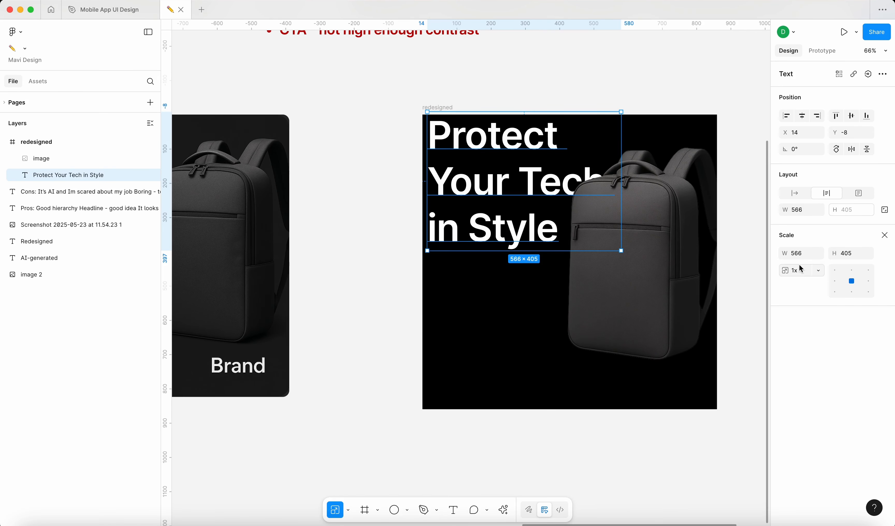
# Tighten the headline's line height to 115.
pyautogui.press('v')
pyautogui.click(812, 365)
pyautogui.hotkey('shift', 'Down')
pyautogui.hotkey('shift', 'Down')
pyautogui.hotkey('shift', 'Down')
pyautogui.hotkey('shift', 'Up')
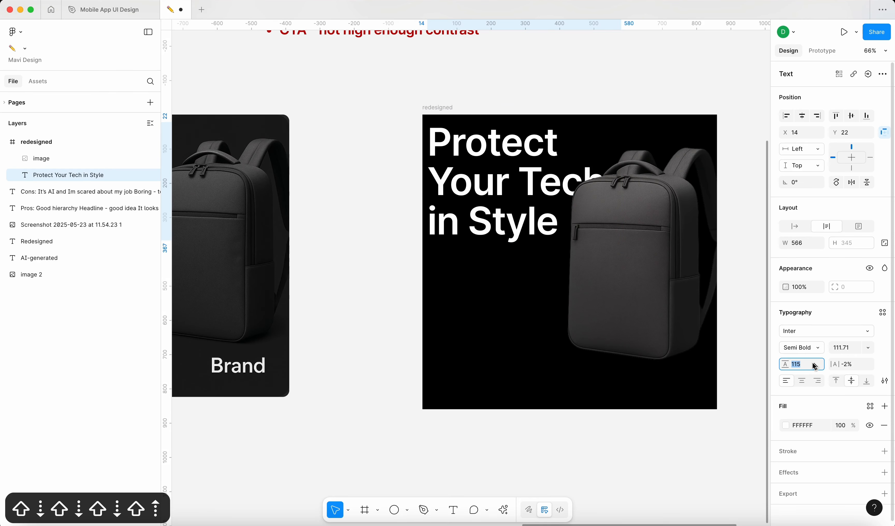
# Switch the headline's line height to a percentage and set it to 100%.
pyautogui.press('super+a')
pyautogui.write('!')
pyautogui.press('BackSpace')
pyautogui.write('120%')
pyautogui.press('Return')
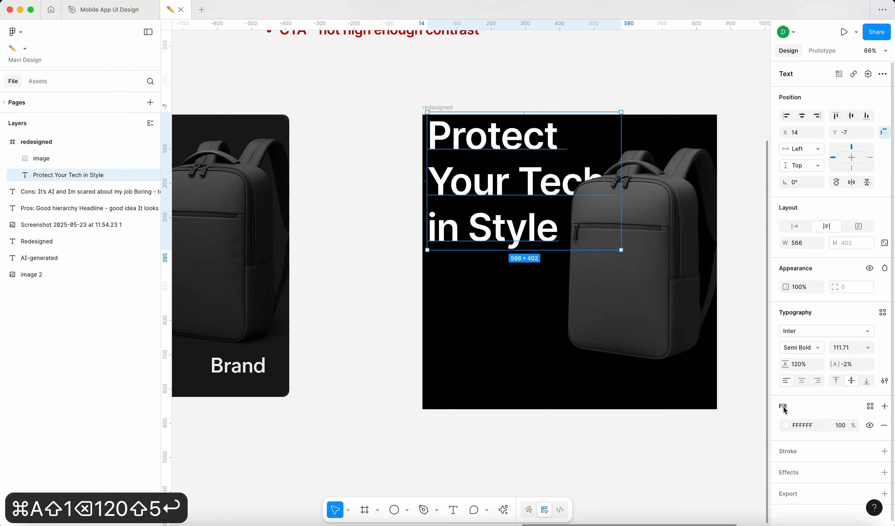
pyautogui.click(813, 365)
pyautogui.hotkey('shift', 'Down')
pyautogui.hotkey('shift', 'Down')
pyautogui.hotkey('shift', 'Down')
pyautogui.hotkey('shift', 'Down')
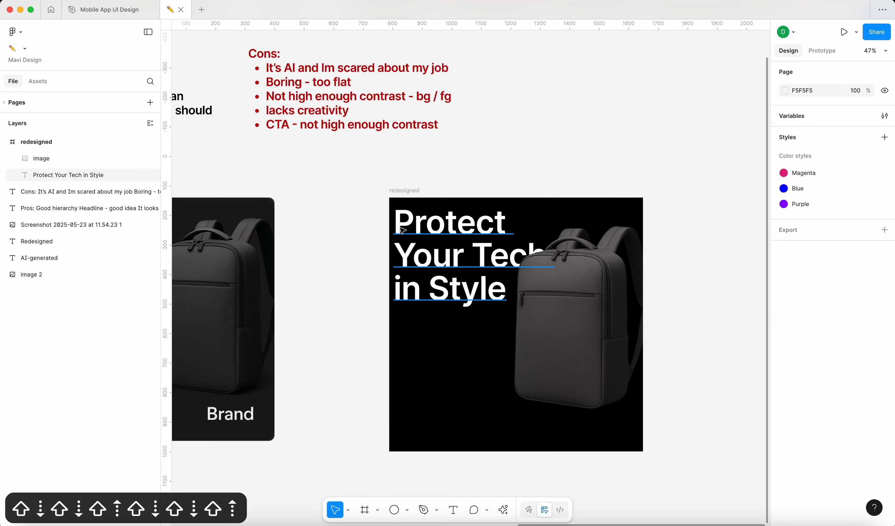
# Reposition the headline within the redesigned frame at X 14, Y 5.
pyautogui.click(458, 270)
pyautogui.moveTo(458, 270); pyautogui.dragTo(456, 257)
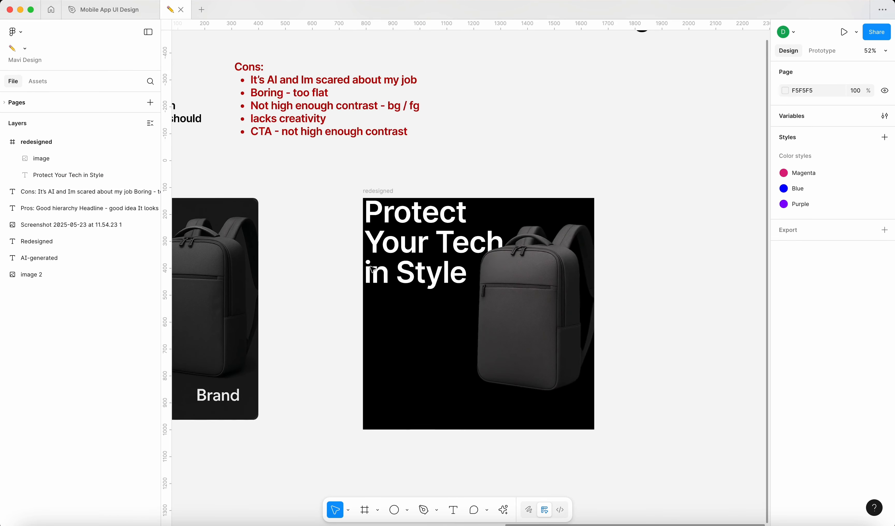
pyautogui.click(386, 249)
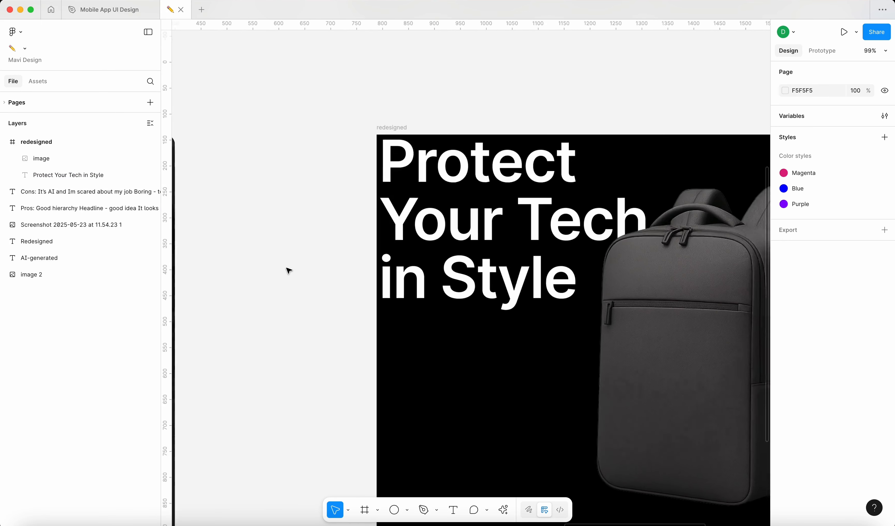
pyautogui.click(472, 238)
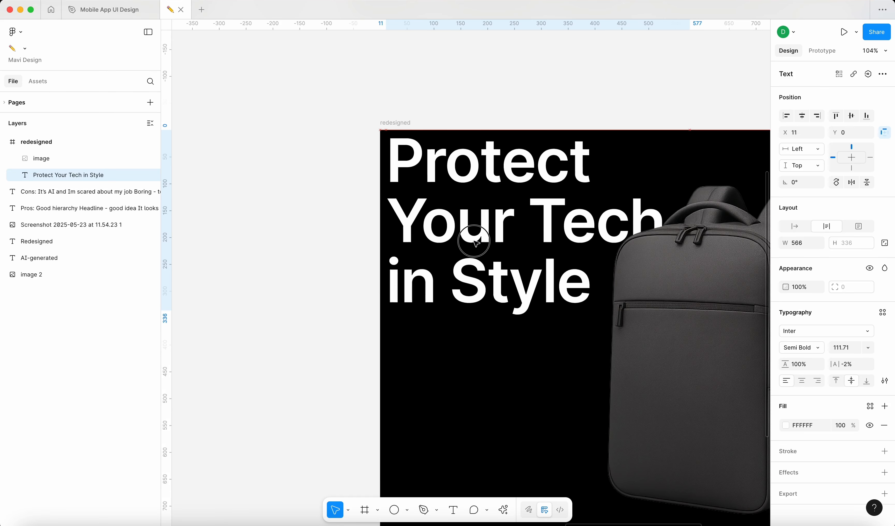
pyautogui.moveTo(477, 246)
pyautogui.mouseDown()
pyautogui.moveTo(476, 236)
pyautogui.moveTo(478, 246)
pyautogui.mouseUp()
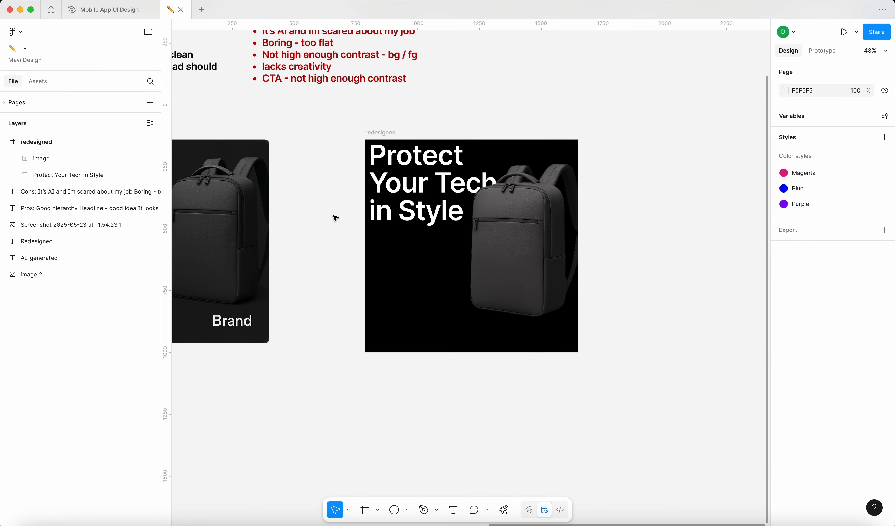
# Scale the headline up proportionally to about 586 × 348.
pyautogui.scroll(-5, 333, 216)
pyautogui.hscroll(-2, 316, 268)
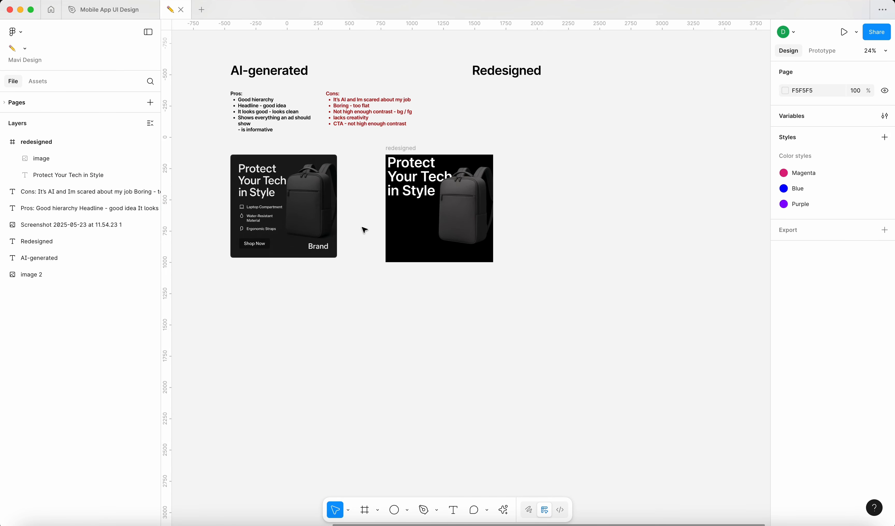
pyautogui.scroll(5, 362, 231)
pyautogui.click(518, 153)
pyautogui.press('k')
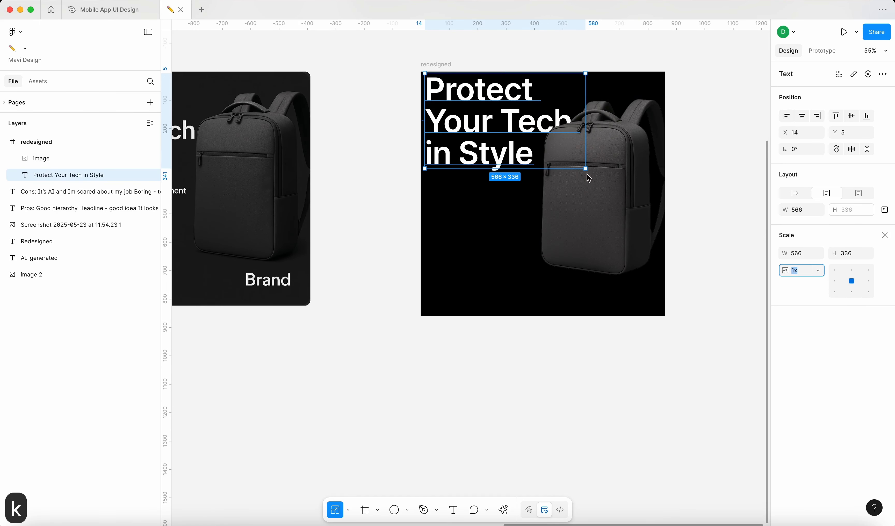
pyautogui.moveTo(585, 169)
pyautogui.mouseDown()
pyautogui.moveTo(611, 178)
pyautogui.moveTo(590, 169)
pyautogui.mouseUp()
pyautogui.click(594, 234)
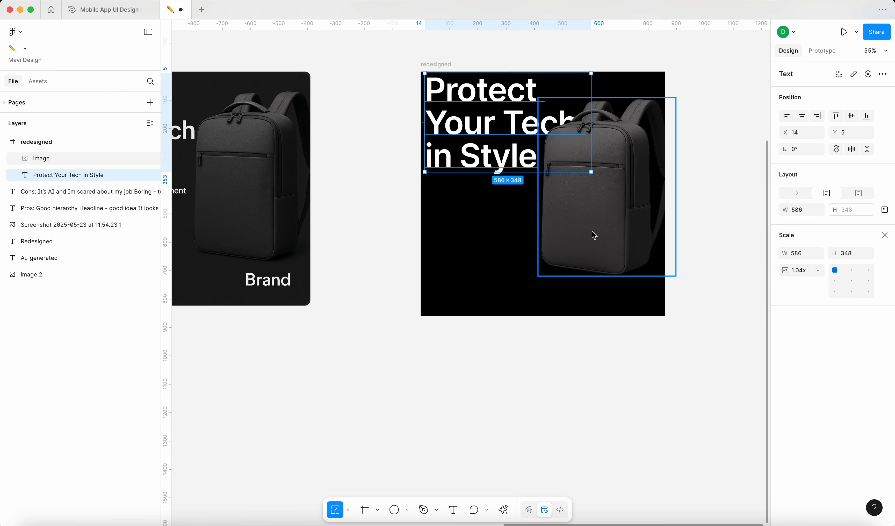
pyautogui.moveTo(593, 234)
pyautogui.mouseDown()
pyautogui.moveTo(609, 235)
pyautogui.moveTo(591, 262)
pyautogui.moveTo(593, 237)
pyautogui.mouseUp()
# Resize the headline proportionally to about 571 × 339 and leave the Scale tool.
pyautogui.click(527, 160)
pyautogui.scroll(5, 582, 166)
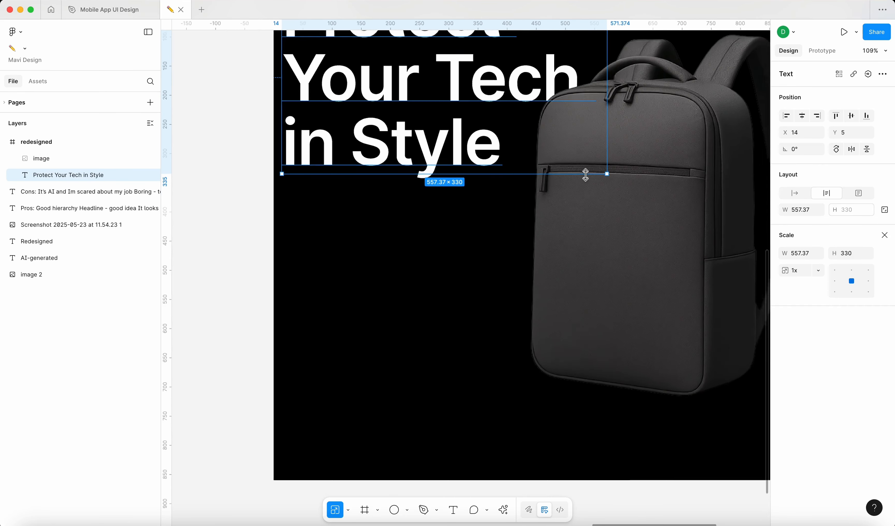
pyautogui.moveTo(606, 172); pyautogui.dragTo(614, 178)
pyautogui.scroll(-5, 615, 178)
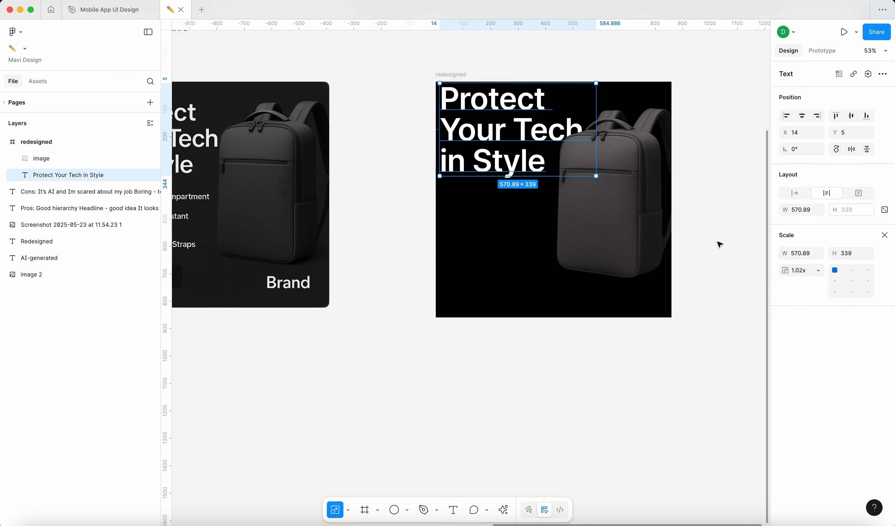
pyautogui.press('v')
# Give the backpack image a drop shadow with an X offset of -60.
pyautogui.click(613, 263)
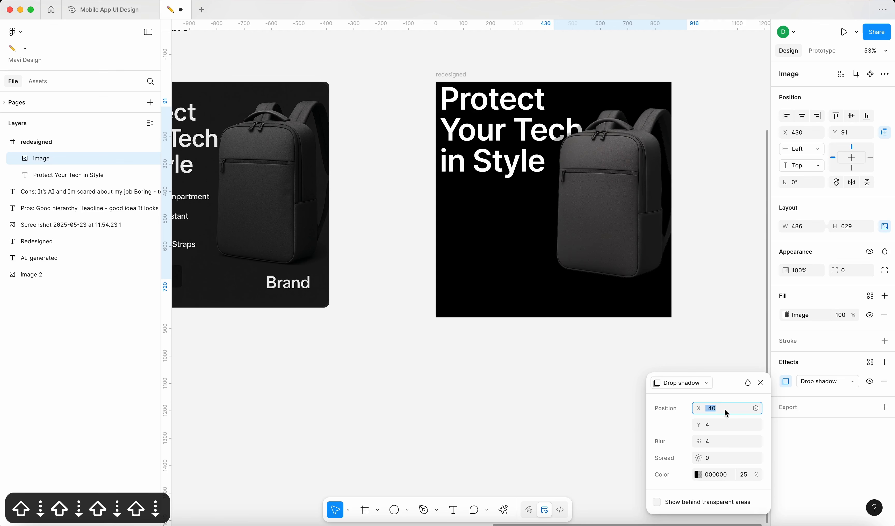
pyautogui.hotkey('shift', 'Down')
pyautogui.hotkey('shift', 'Down')
# Try a spread of 20 on the backpack's drop shadow and return it to 0.
pyautogui.click(718, 459)
pyautogui.hotkey('shift', 'Up')
pyautogui.hotkey('shift', 'Up')
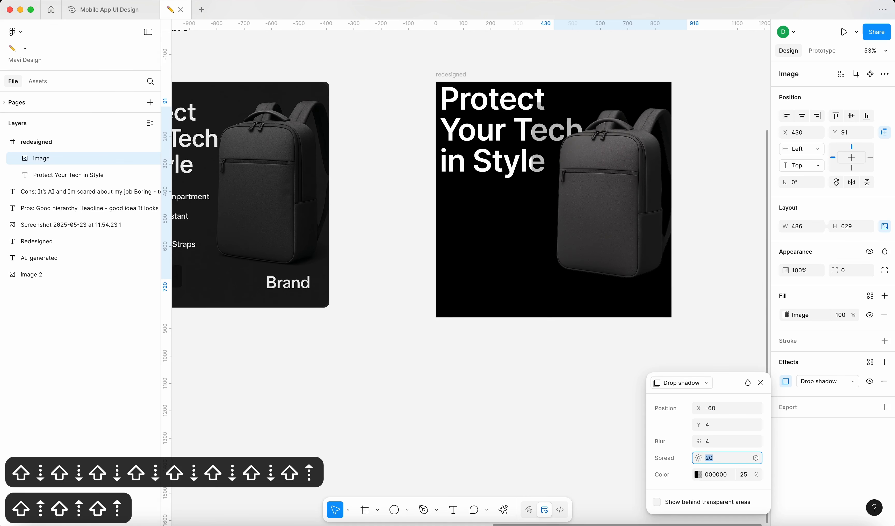
pyautogui.hotkey('shift', 'Down')
pyautogui.hotkey('shift', 'Down')
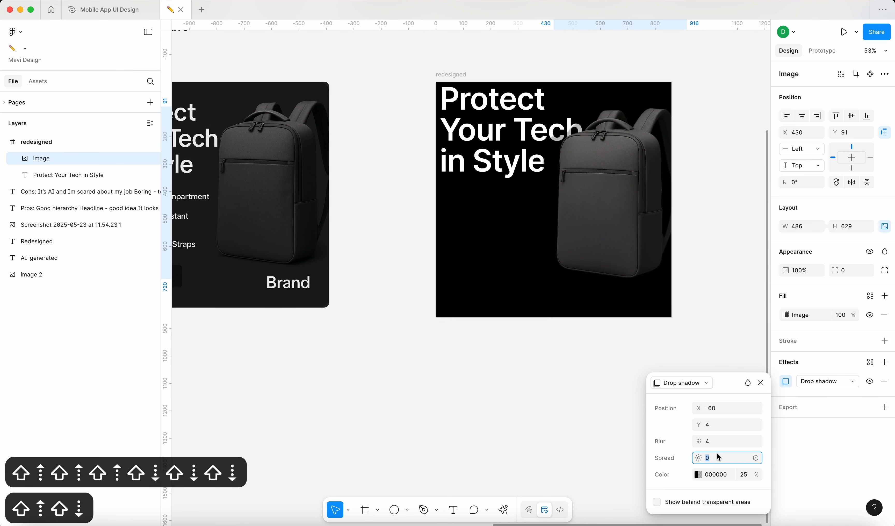
# Set the blur of the backpack's drop shadow to 44.
pyautogui.click(721, 445)
pyautogui.hotkey('shift', 'Up')
pyautogui.hotkey('shift', 'Up')
pyautogui.hotkey('shift', 'Up')
# Raise the opacity of the backpack's drop shadow to 80%.
pyautogui.click(747, 479)
pyautogui.hotkey('shift', 'Up')
pyautogui.hotkey('shift', 'Up')
pyautogui.hotkey('shift', 'Up')
pyautogui.hotkey('shift', 'Up')
pyautogui.hotkey('shift', 'Up')
pyautogui.hotkey('shift', 'Up')
pyautogui.hotkey('shift', 'Up')
pyautogui.hotkey('shift', 'Up')
pyautogui.hotkey('shift', 'Down')
pyautogui.hotkey('shift', 'Down')
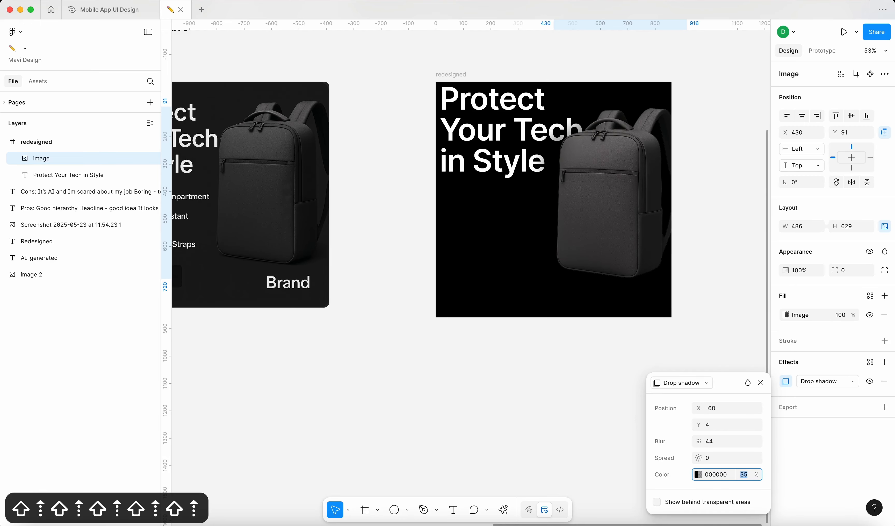
# Fine-tune the backpack's drop shadow to a blur of 44 and an opacity of 70%.
pyautogui.click(726, 444)
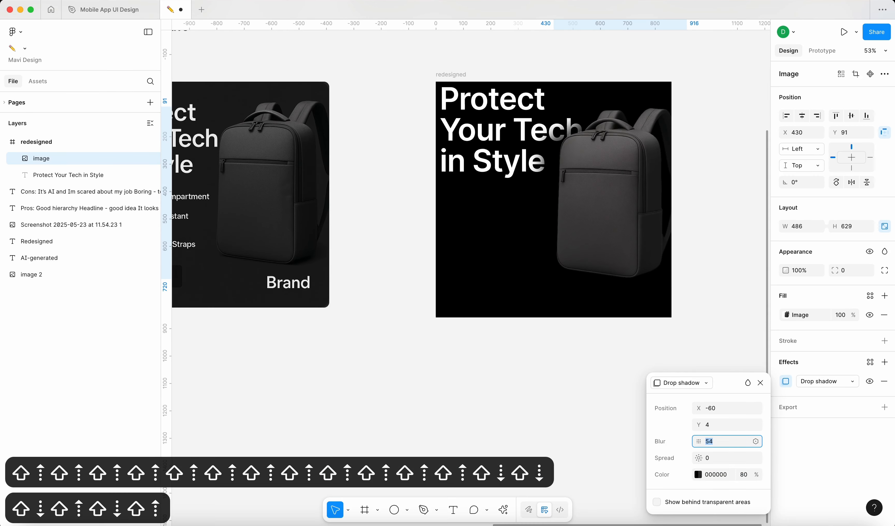
pyautogui.hotkey('shift', 'Down')
pyautogui.hotkey('shift', 'Down')
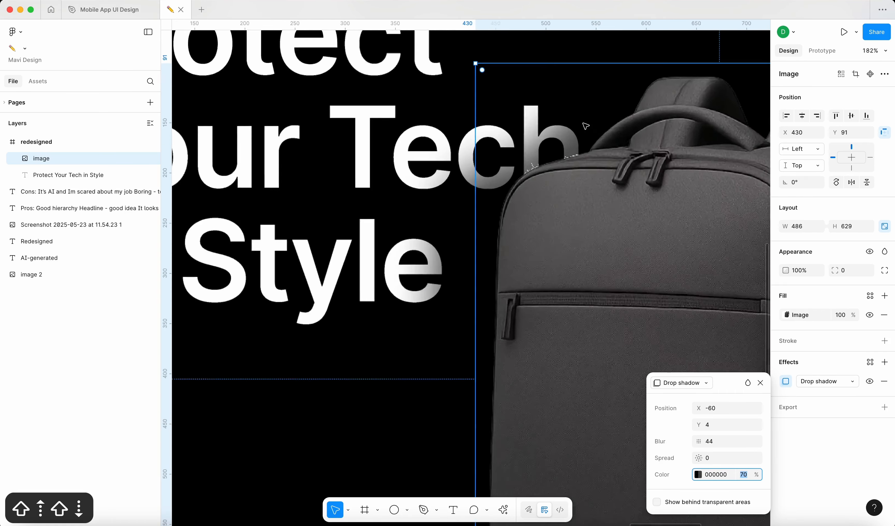
# Remove the drop shadow from the backpack image.
pyautogui.scroll(-5, 584, 125)
pyautogui.scroll(5, 571, 156)
pyautogui.scroll(-10, 475, 197)
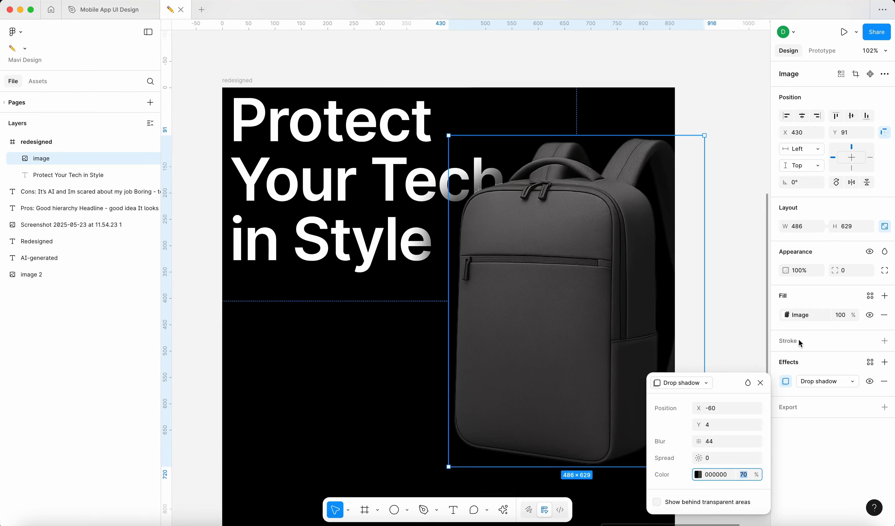
pyautogui.click(885, 384)
# Trace a closed vector outline around the backpack with the Pen tool, about 362.5 × 583.5.
pyautogui.scroll(-3, 582, 285)
pyautogui.press('p')
pyautogui.scroll(7, 540, 231)
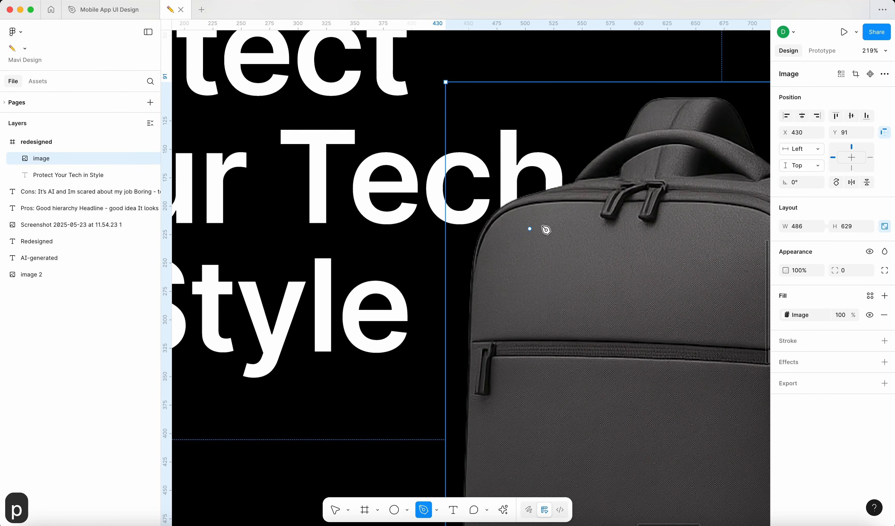
pyautogui.click(473, 358)
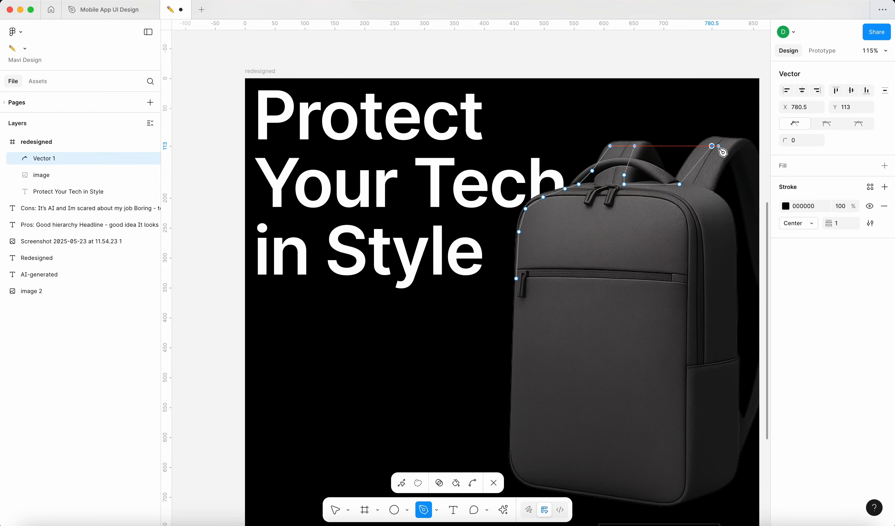
pyautogui.click(732, 424)
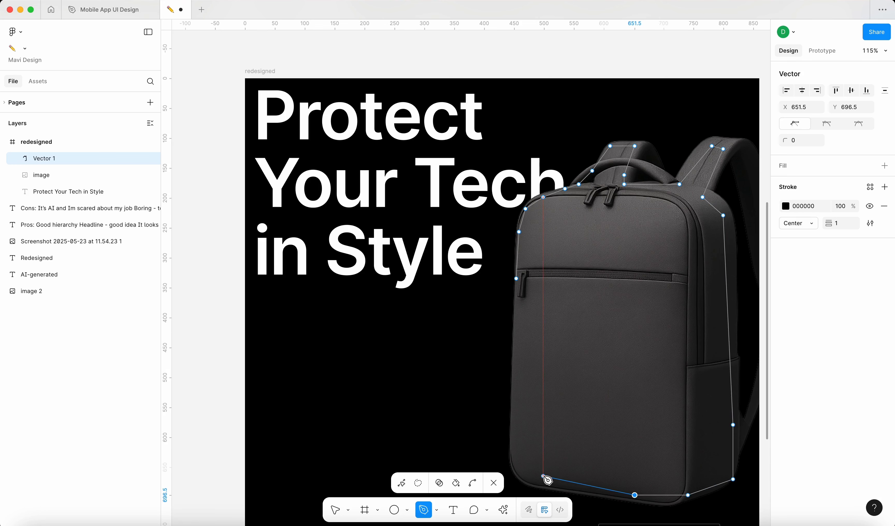
pyautogui.click(532, 478)
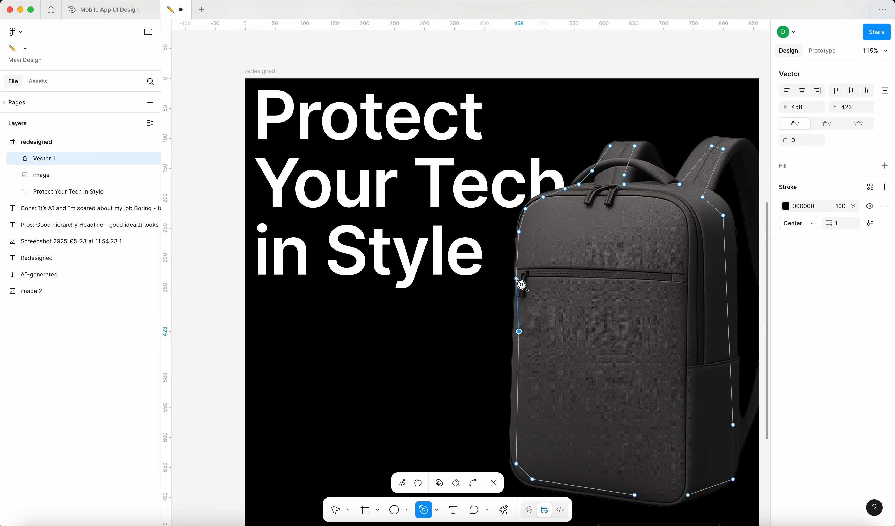
pyautogui.press('Return')
# Move the traced outline aside to X 118, Y 113 and give it a D9D9D9 fill with no stroke.
pyautogui.scroll(-5, 516, 279)
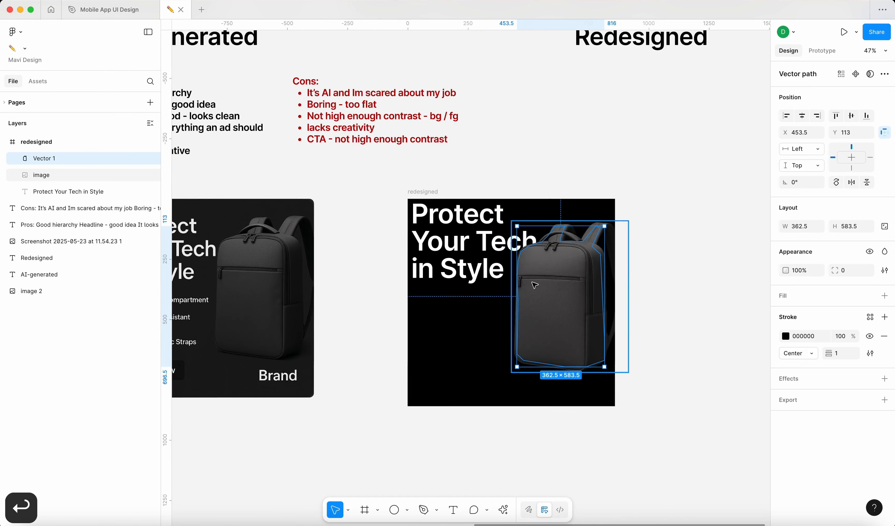
pyautogui.moveTo(547, 289); pyautogui.dragTo(469, 291)
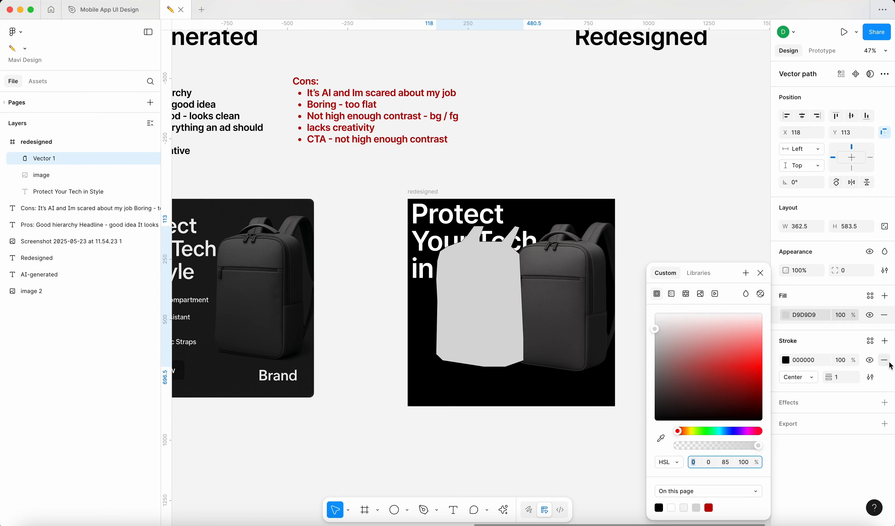
pyautogui.click(884, 360)
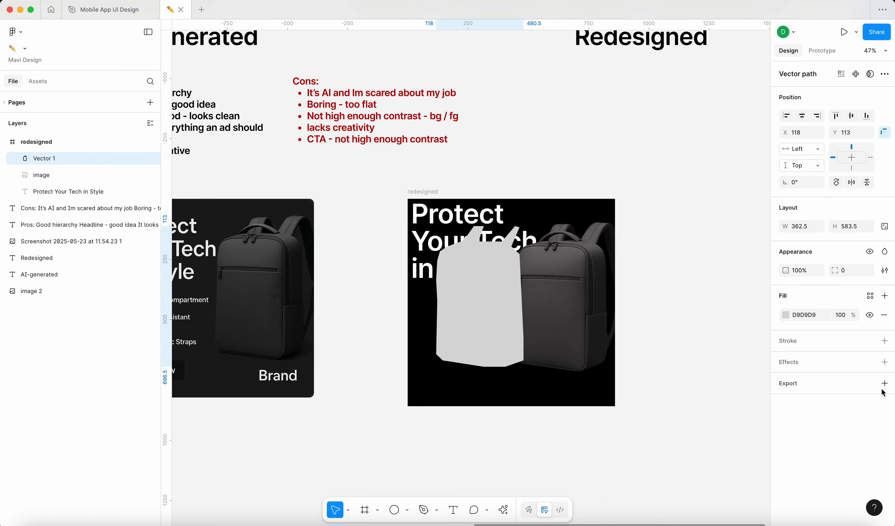
# Add a drop shadow with a blur of 64 to the traced backpack shape.
pyautogui.click(885, 362)
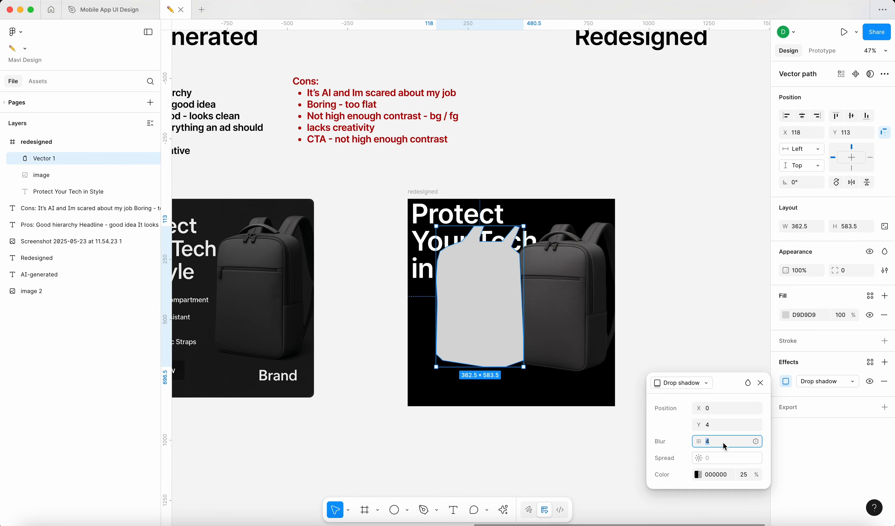
pyautogui.hotkey('shift', 'Up')
pyautogui.hotkey('shift', 'Up')
pyautogui.hotkey('shift', 'Up')
pyautogui.hotkey('shift', 'Up')
pyautogui.hotkey('shift', 'Up')
pyautogui.hotkey('shift', 'Up')
pyautogui.scroll(3, 429, 267)
# Set the opacity of the traced shape's drop shadow to 85%.
pyautogui.click(742, 474)
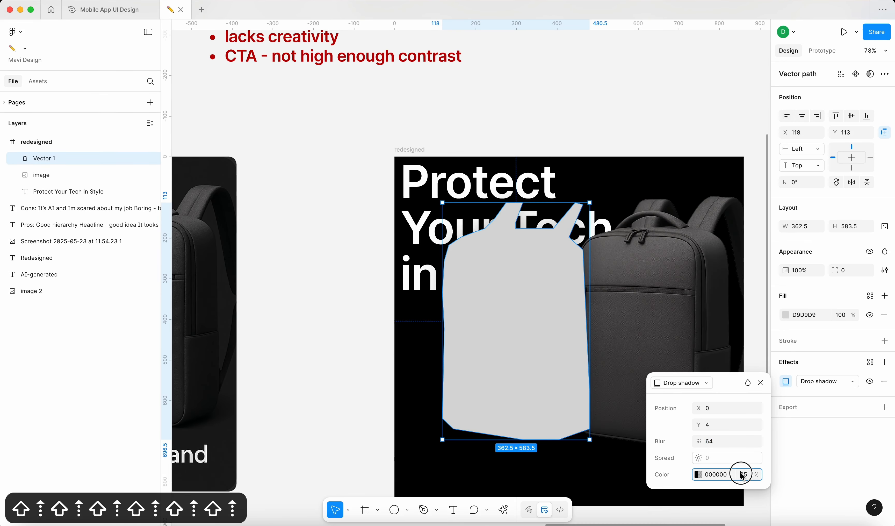
pyautogui.hotkey('shift', 'Up')
pyautogui.hotkey('shift', 'Up')
pyautogui.hotkey('shift', 'Up')
pyautogui.hotkey('shift', 'Up')
pyautogui.hotkey('shift', 'Up')
pyautogui.hotkey('shift', 'Up')
# Align the traced shape with the backpack at X 457, Y 113 and send it behind the backpack image.
pyautogui.click(516, 310)
pyautogui.click(645, 312)
pyautogui.click(517, 311)
pyautogui.hotkey('shift', 'Right')
pyautogui.hotkey('shift', 'Right')
pyautogui.hotkey('shift', 'Right')
pyautogui.hotkey('shift', 'Right')
pyautogui.hotkey('shift', 'Right')
pyautogui.hotkey('shift', 'Right')
pyautogui.moveTo(514, 312); pyautogui.dragTo(627, 312)
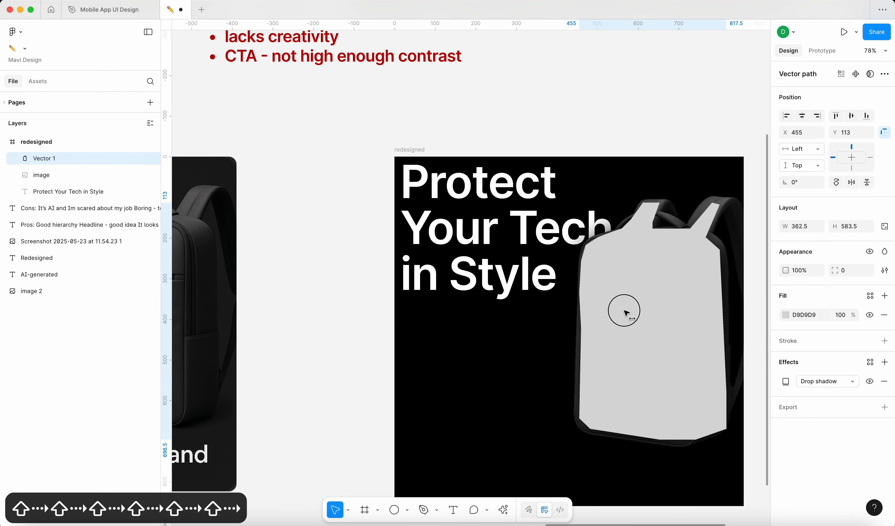
pyautogui.press('super+bracketleft')
# Increase the blur of the traced shape's drop shadow to 84.
pyautogui.scroll(3, 627, 312)
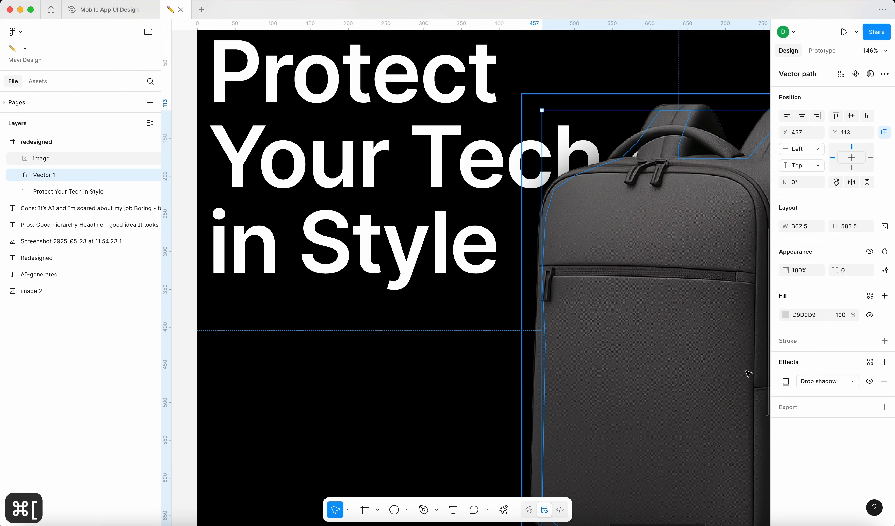
pyautogui.click(786, 381)
pyautogui.scroll(10, 585, 320)
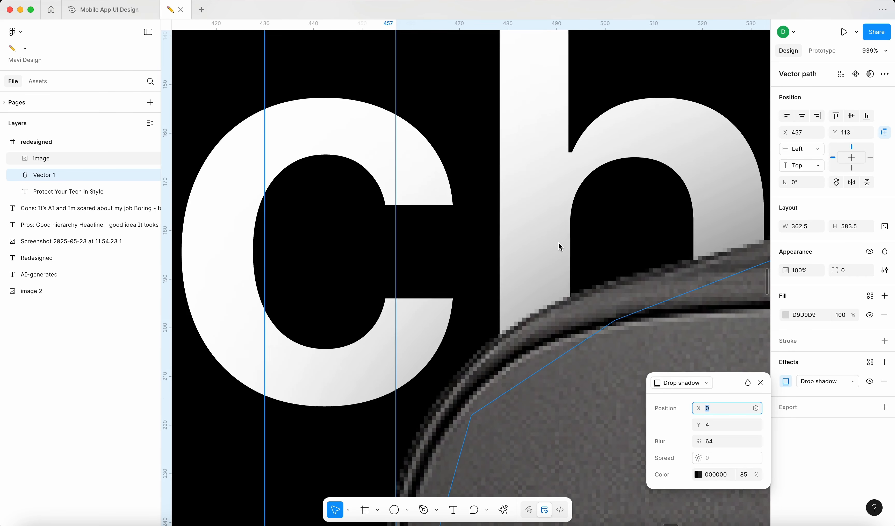
pyautogui.scroll(-5, 559, 247)
pyautogui.click(726, 441)
pyautogui.hotkey('shift', 'Up')
pyautogui.hotkey('shift', 'Up')
pyautogui.hotkey('shift', 'Up')
pyautogui.hotkey('shift', 'Up')
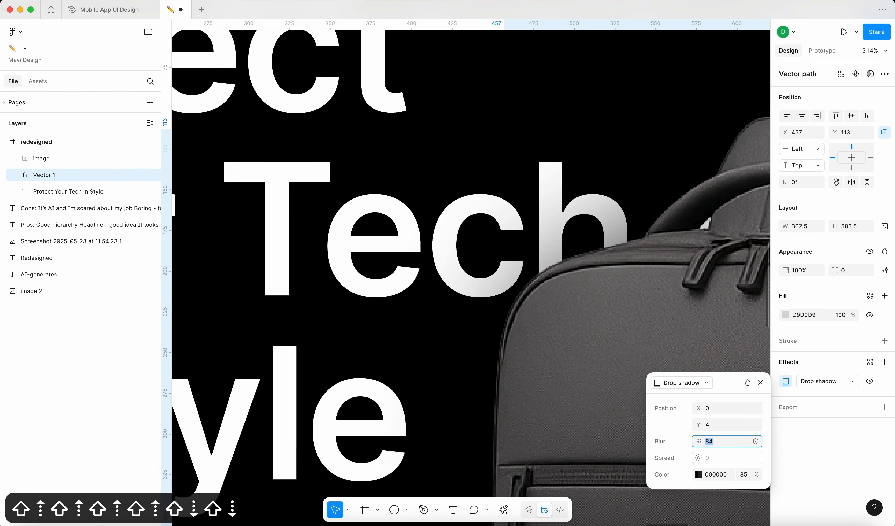
# Raise the opacity of the traced shape's drop shadow to 100%.
pyautogui.hotkey('shift', 'Up')
pyautogui.hotkey('shift', 'Up')
pyautogui.hotkey('shift', 'Up')
pyautogui.hotkey('shift', 'Up')
pyautogui.hotkey('shift', 'Up')
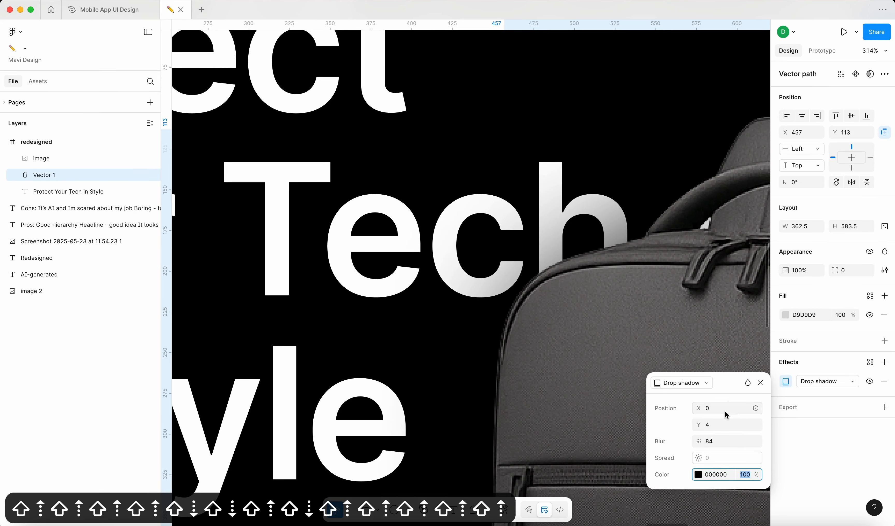
# Set the horizontal offset of the traced shape's drop shadow to -60.
pyautogui.click(726, 408)
pyautogui.hotkey('shift', 'Down')
pyautogui.hotkey('shift', 'Down')
pyautogui.hotkey('shift', 'Down')
pyautogui.hotkey('shift', 'Down')
pyautogui.scroll(-5, 605, 323)
pyautogui.hotkey('shift', 'Down')
pyautogui.hotkey('shift', 'Down')
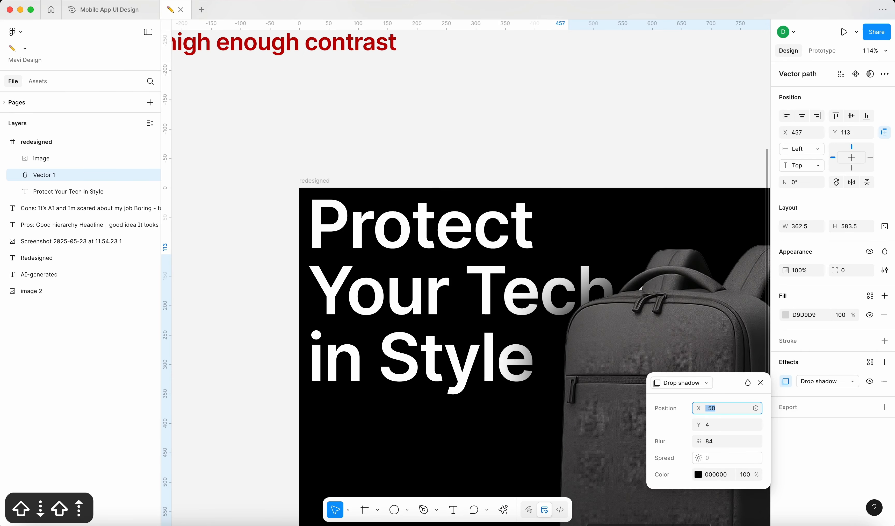
pyautogui.scroll(2, 596, 267)
pyautogui.click(720, 431)
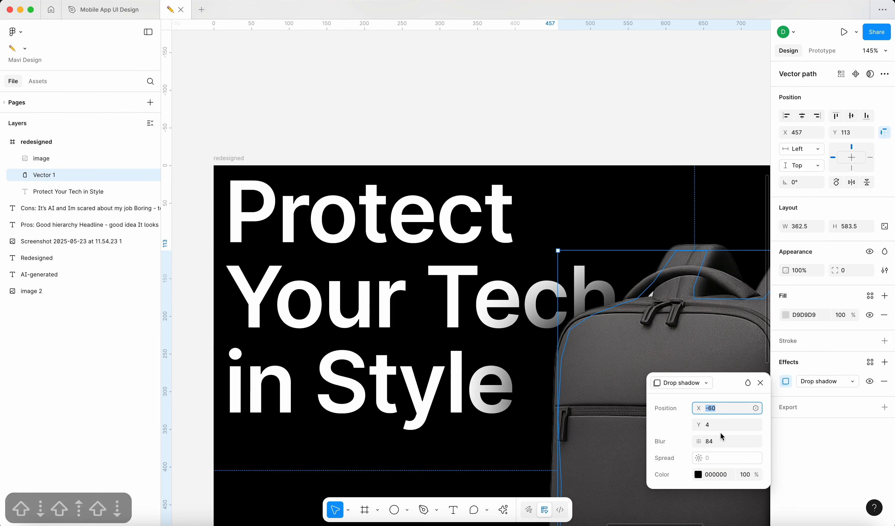
pyautogui.hotkey('shift', 'Down')
pyautogui.hotkey('shift', 'Down')
pyautogui.hotkey('shift', 'Up')
pyautogui.hotkey('shift', 'Down')
pyautogui.hotkey('shift', 'Up')
pyautogui.hotkey('shift', 'Down')
pyautogui.press('Return')
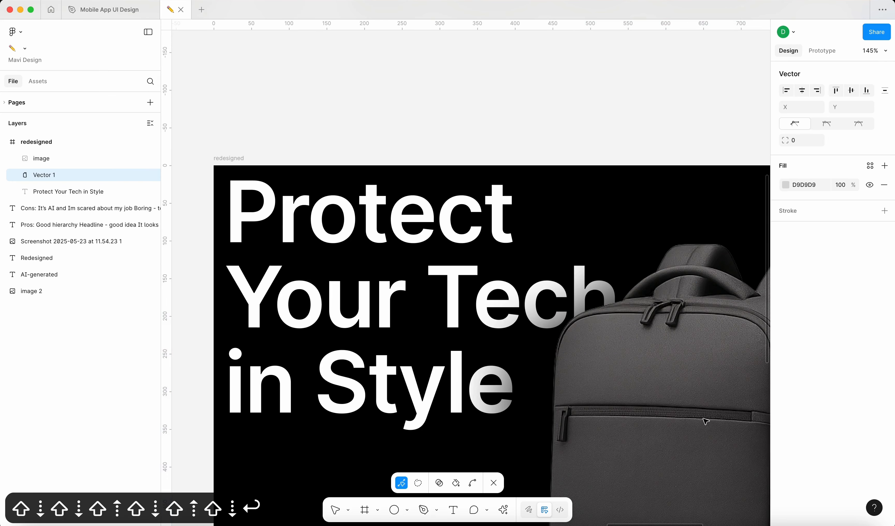
pyautogui.press('Return')
# Nudge the traced shape behind the backpack to X 451, Y 117.
pyautogui.scroll(-3, 632, 330)
pyautogui.hotkey('shift', 'Up')
pyautogui.press('Right')
pyautogui.press('Right')
pyautogui.press('Right')
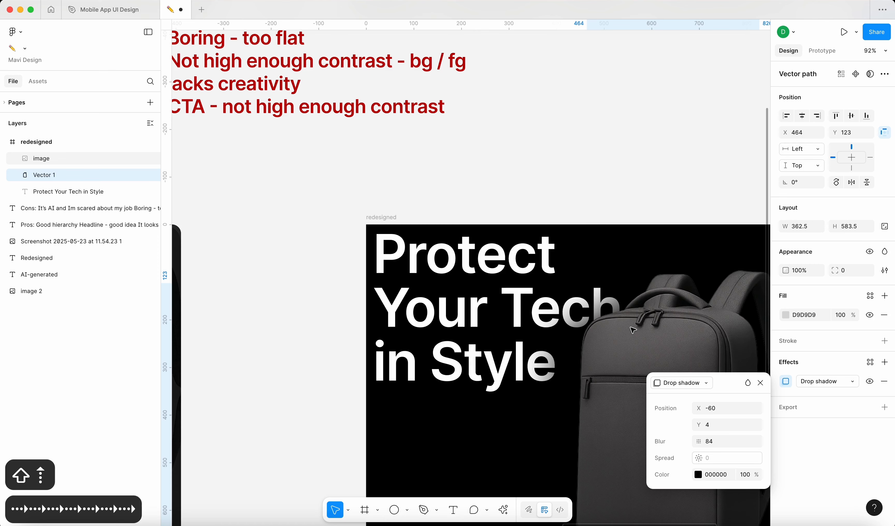
pyautogui.press('Right')
pyautogui.press('Right')
pyautogui.press('Left')
pyautogui.press('Left')
pyautogui.press('Left')
pyautogui.scroll(-3, 632, 330)
pyautogui.hotkey('shift', 'Down')
pyautogui.hotkey('shift', 'Up')
pyautogui.hotkey('shift', 'Up')
pyautogui.hotkey('shift', 'Left')
pyautogui.hotkey('shift', 'Left')
pyautogui.press('Right')
pyautogui.press('Right')
pyautogui.press('Right')
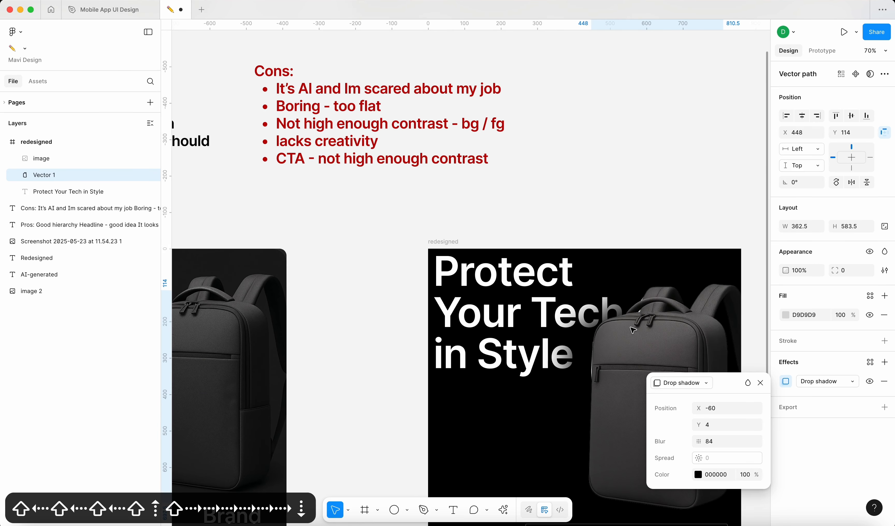
pyautogui.press('Right')
pyautogui.press('Down')
pyautogui.press('Right')
pyautogui.press('Down')
pyautogui.press('Right')
pyautogui.press('Down')
# Examine how the traced shape's points line up with the backpack's outline.
pyautogui.scroll(-2, 632, 330)
pyautogui.hscroll(3, 632, 329)
pyautogui.press('Return')
pyautogui.scroll(10, 527, 235)
pyautogui.scroll(-5, 528, 235)
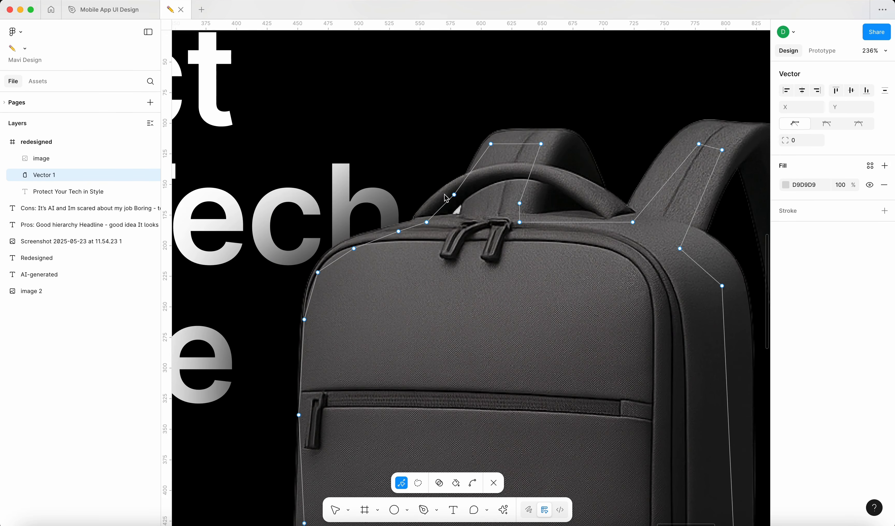
pyautogui.press('Return')
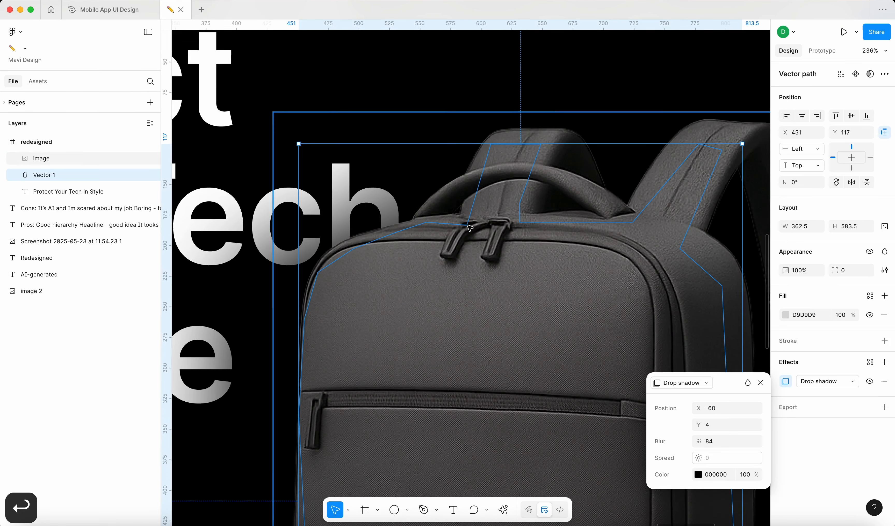
pyautogui.scroll(-10, 590, 280)
pyautogui.click(590, 280)
# Lower the opacity of the traced shape's drop shadow to 70%.
pyautogui.click(485, 262)
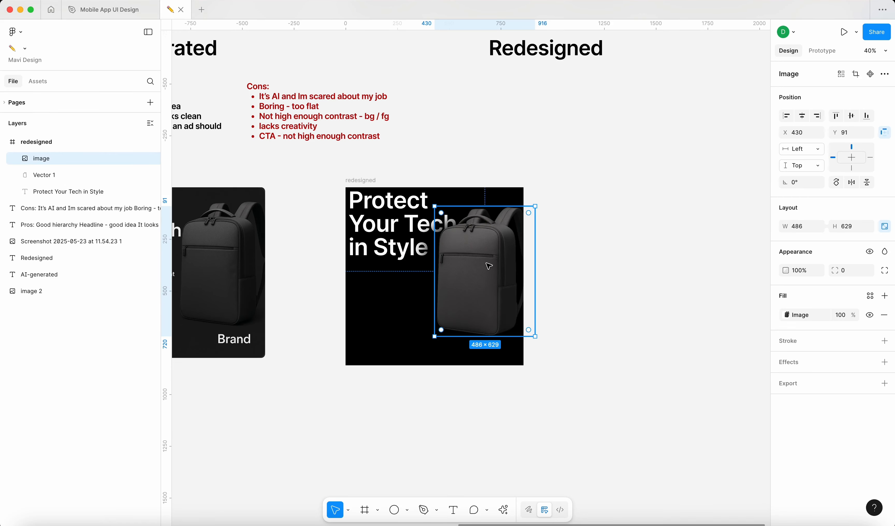
pyautogui.click(49, 178)
pyautogui.click(786, 382)
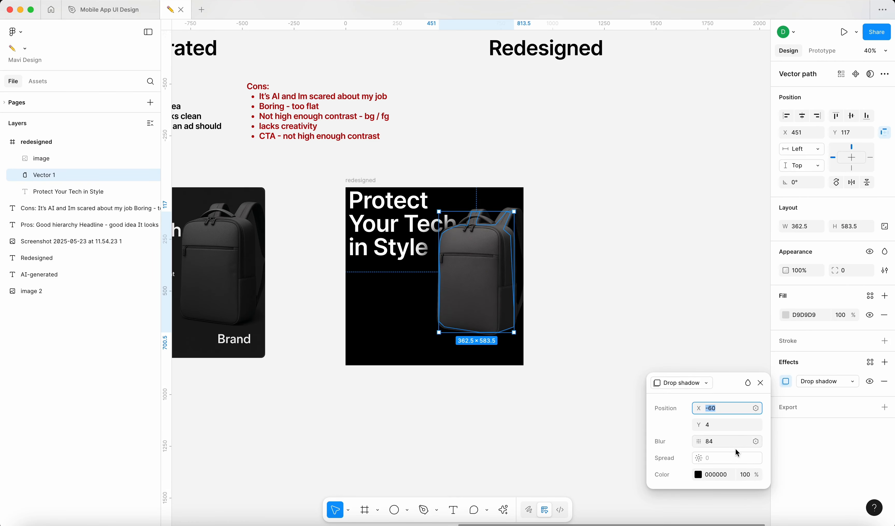
pyautogui.hotkey('shift', 'Up')
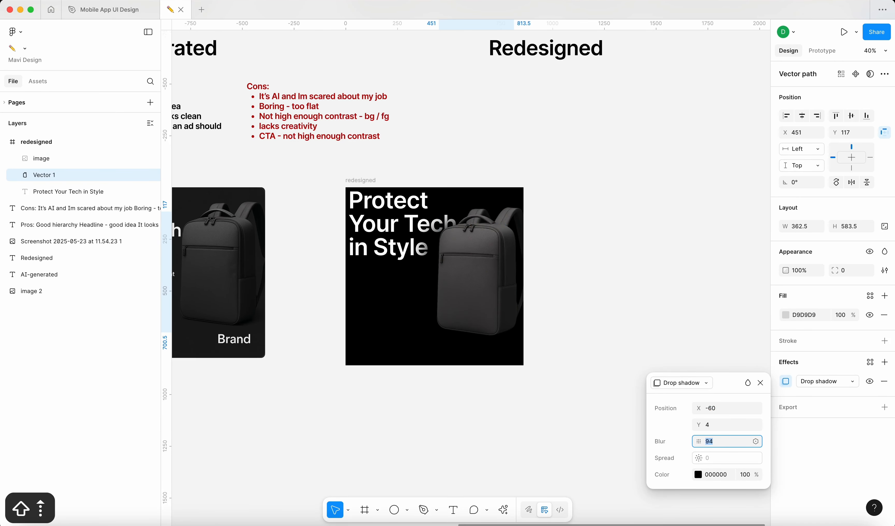
pyautogui.hotkey('shift', 'Down')
pyautogui.hotkey('shift', 'Down')
pyautogui.hotkey('shift', 'Down')
pyautogui.hotkey('shift', 'Down')
pyautogui.hotkey('shift', 'Down')
pyautogui.hotkey('shift', 'Up')
pyautogui.hotkey('shift', 'Up')
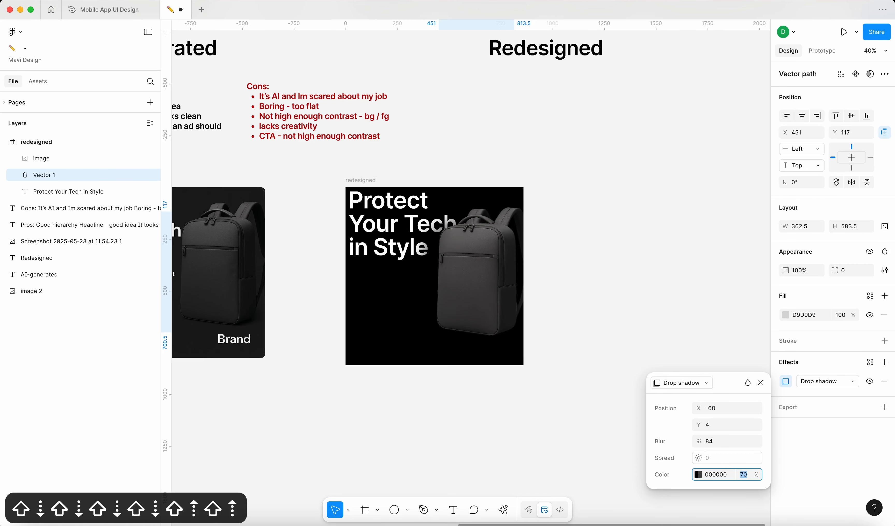
pyautogui.click(653, 278)
# Reduce the line height of the "Protect Your Tech in Style" headline to 91%.
pyautogui.hscroll(-2, 653, 278)
pyautogui.scroll(5, 344, 235)
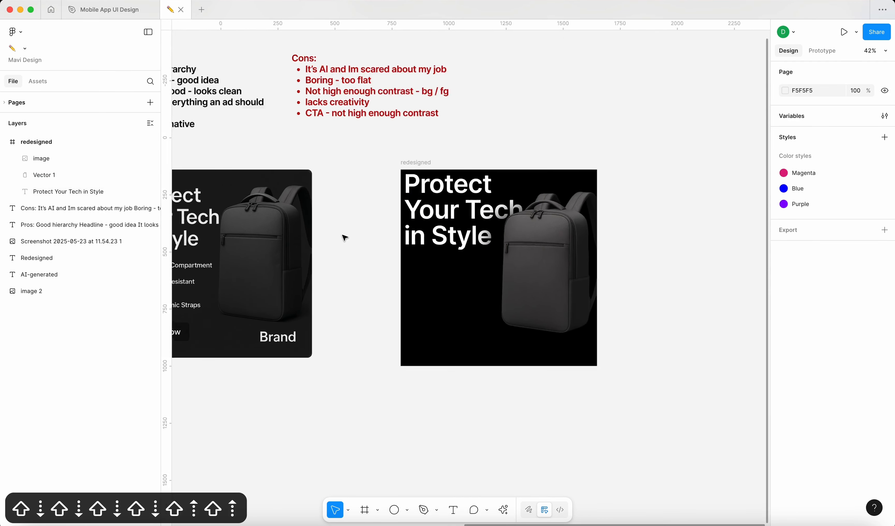
pyautogui.click(471, 221)
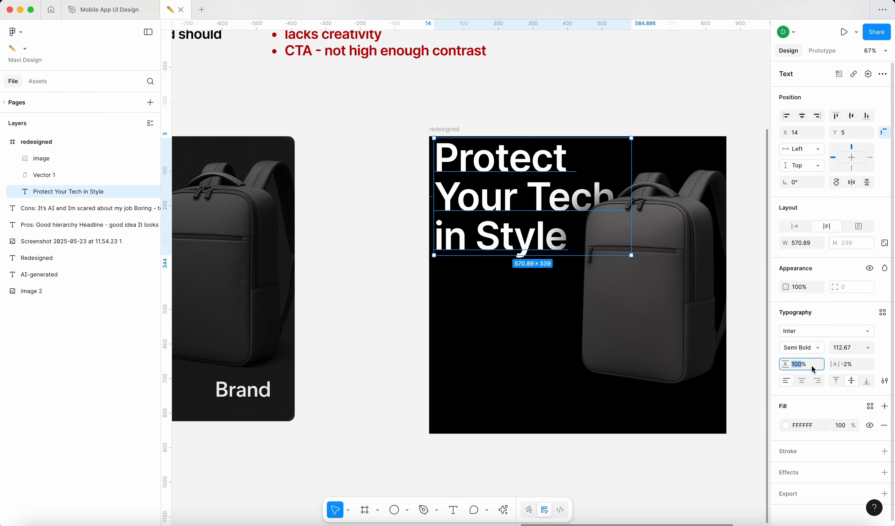
pyautogui.hotkey('shift', 'Down')
pyautogui.hotkey('shift', 'Up')
pyautogui.hotkey('shift', 'Down')
pyautogui.hotkey('shift', 'Up')
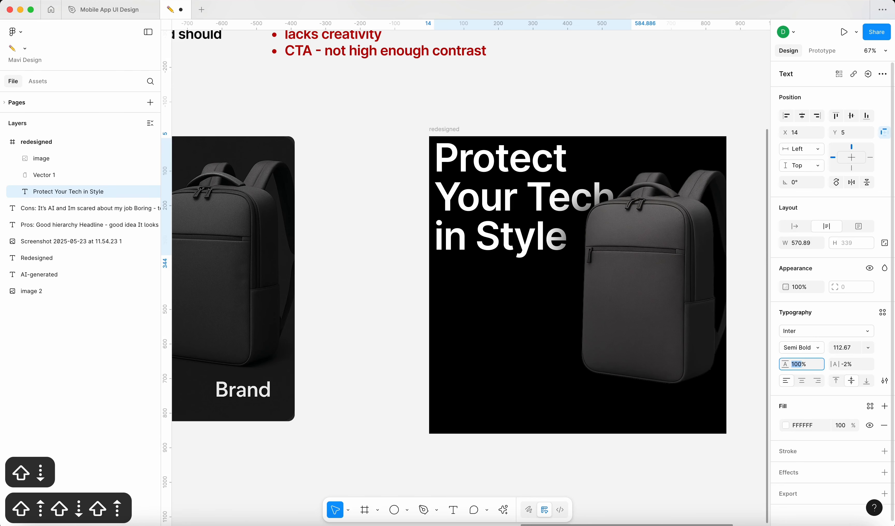
pyautogui.hotkey('shift', 'Down')
pyautogui.press('Up')
pyautogui.press('Up')
pyautogui.press('Down')
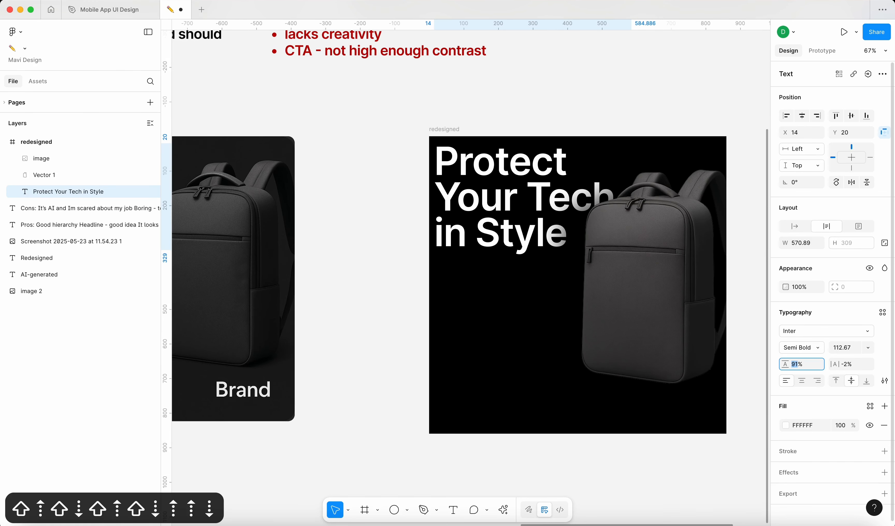
pyautogui.press('Return')
# Set the whole headline's font weight to Bold.
pyautogui.click(809, 348)
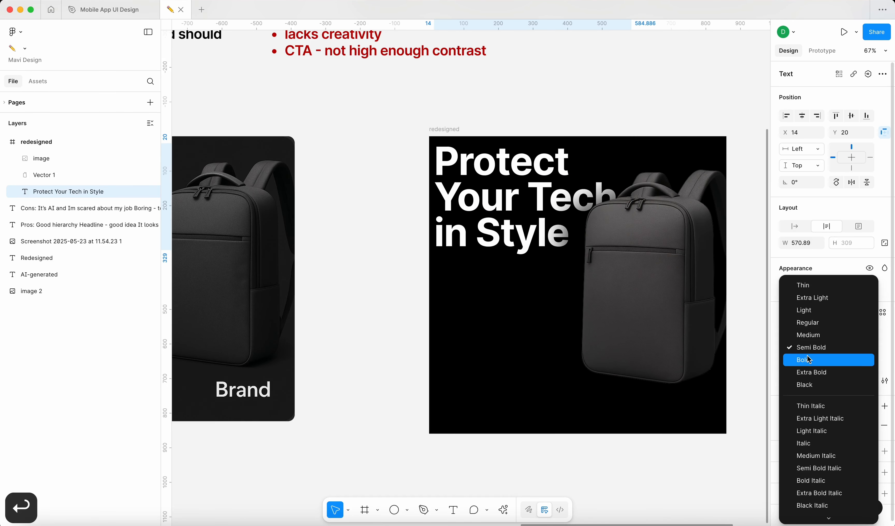
pyautogui.press('Escape')
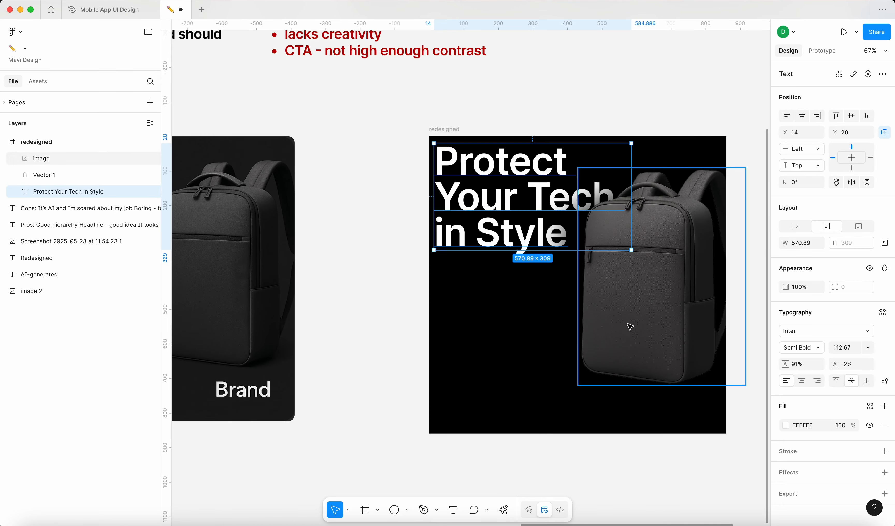
pyautogui.scroll(-5, 630, 327)
pyautogui.scroll(3, 587, 295)
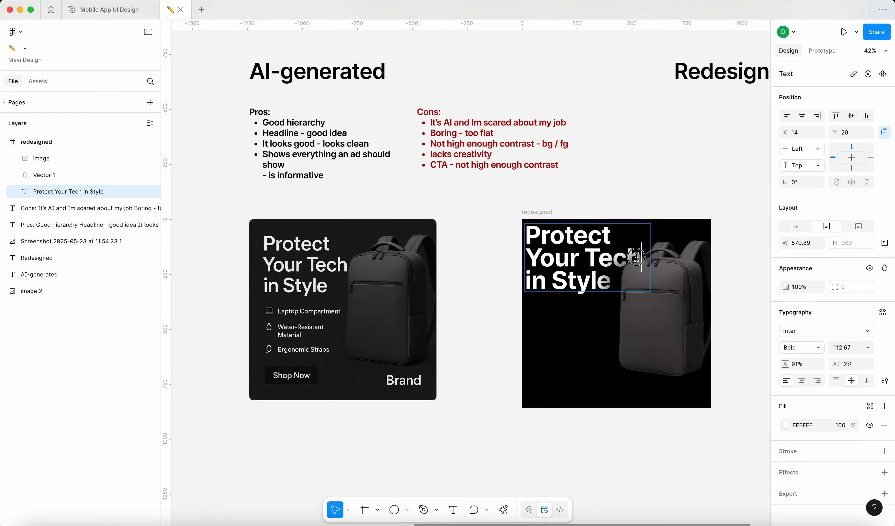
# Set the headline's first two lines, "Protect Your Tech", to the Light weight.
pyautogui.click(504, 214)
pyautogui.click(802, 343)
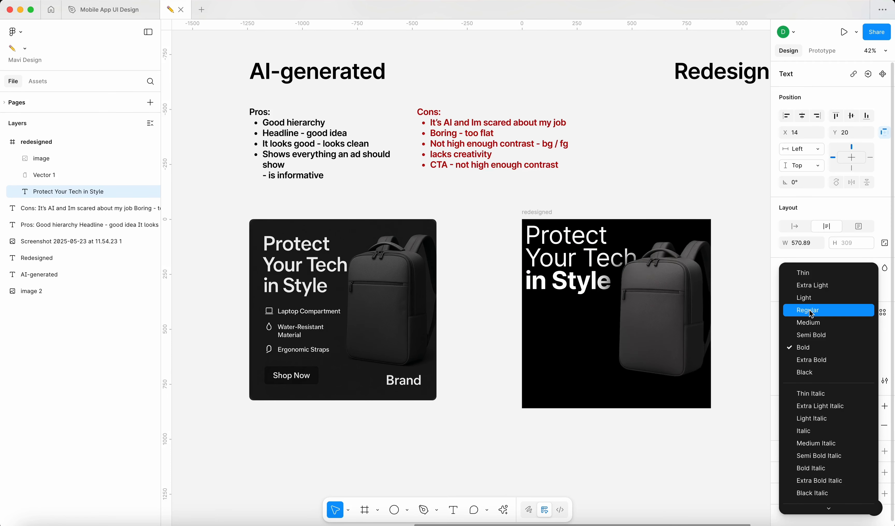
pyautogui.click(808, 298)
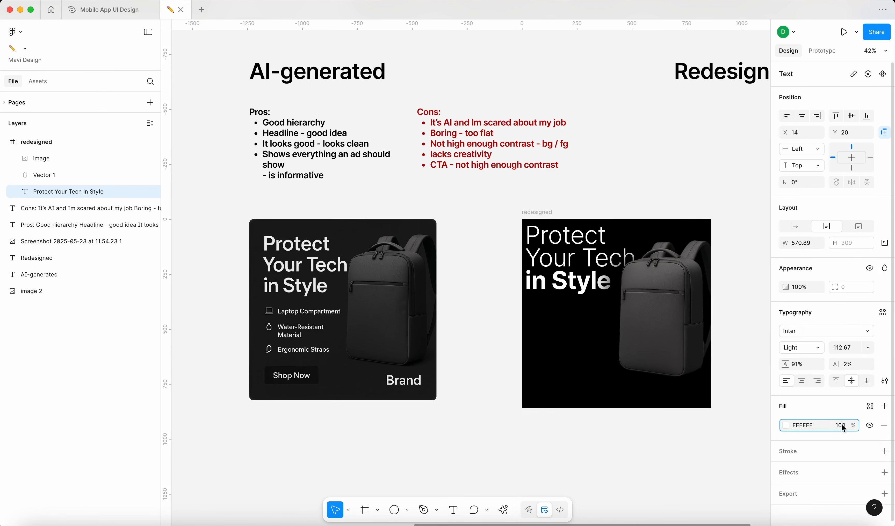
# Lower the fill opacity of the headline's first two lines to 70%.
pyautogui.hotkey('shift', 'Down')
pyautogui.hotkey('shift', 'Down')
pyautogui.hotkey('shift', 'Down')
pyautogui.hotkey('shift', 'Down')
pyautogui.hotkey('shift', 'Down')
pyautogui.hotkey('shift', 'Up')
pyautogui.hotkey('shift', 'Down')
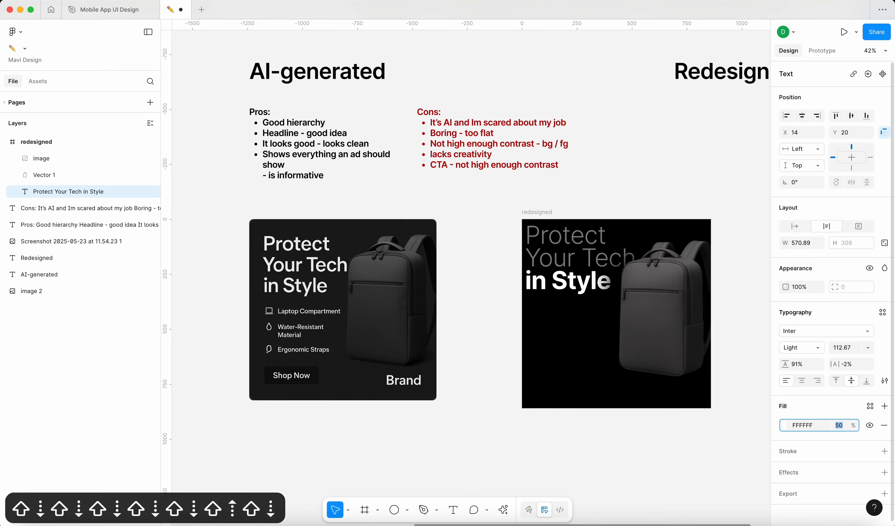
pyautogui.hotkey('shift', 'Up')
pyautogui.hotkey('shift', 'Up')
pyautogui.hotkey('shift', 'Up')
pyautogui.hotkey('shift', 'Down')
pyautogui.click(669, 191)
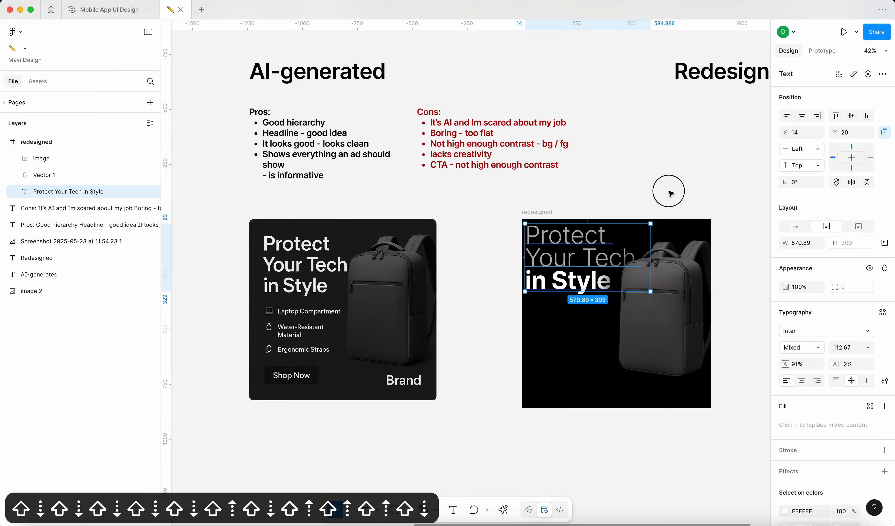
# Duplicate the redesigned ad frame beside the original at X 1773, Y 140.
pyautogui.scroll(5, 602, 213)
pyautogui.scroll(-3, 523, 363)
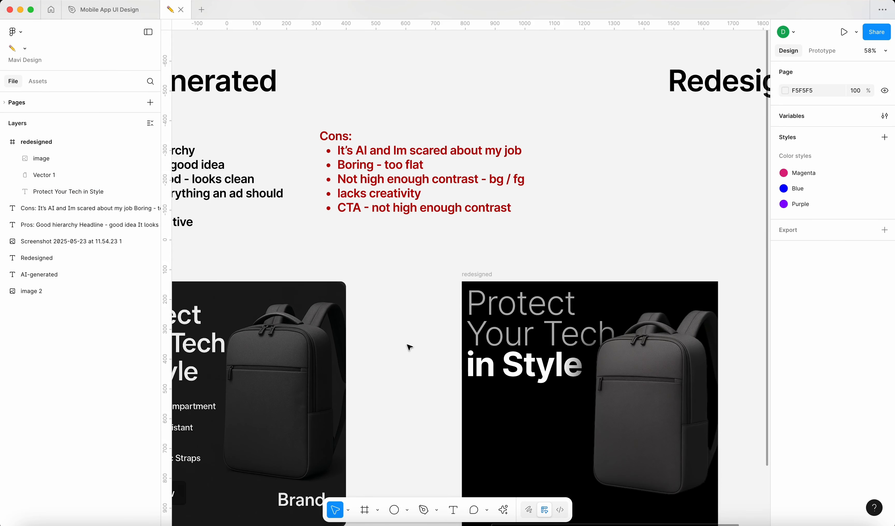
pyautogui.scroll(3, 521, 361)
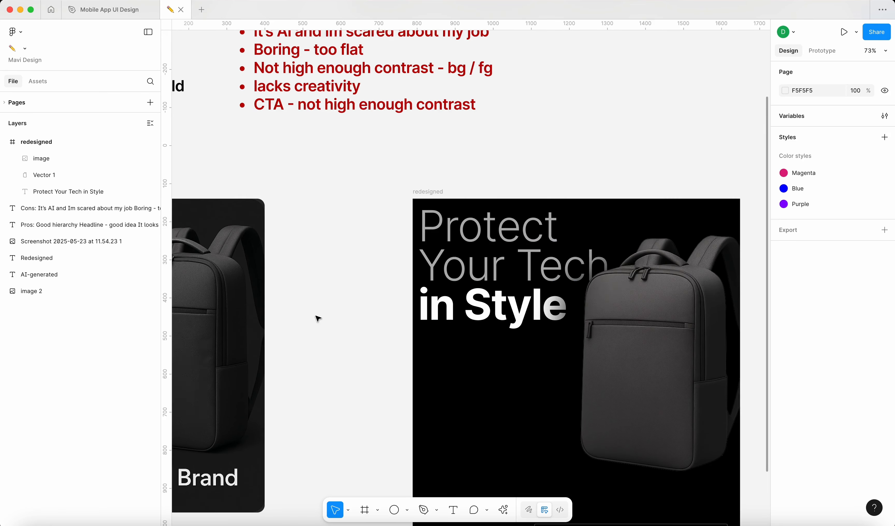
pyautogui.scroll(-5, 315, 316)
pyautogui.click(491, 168)
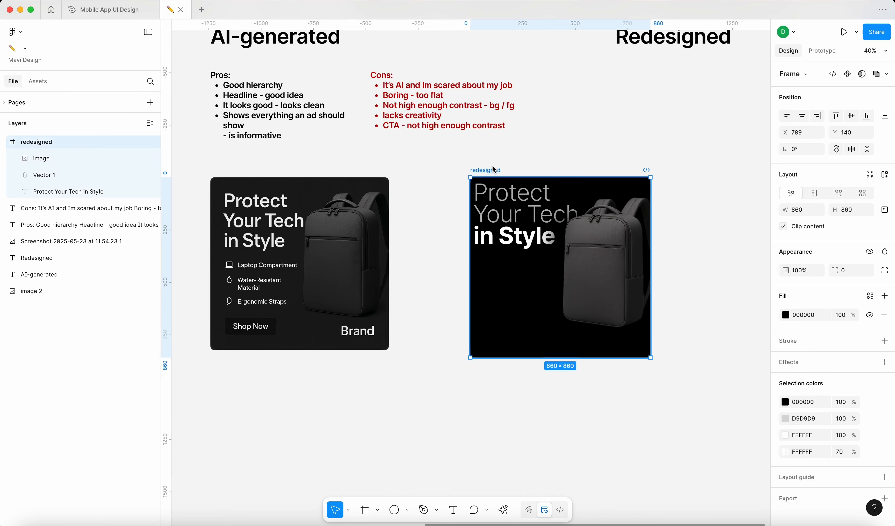
pyautogui.hscroll(2, 491, 166)
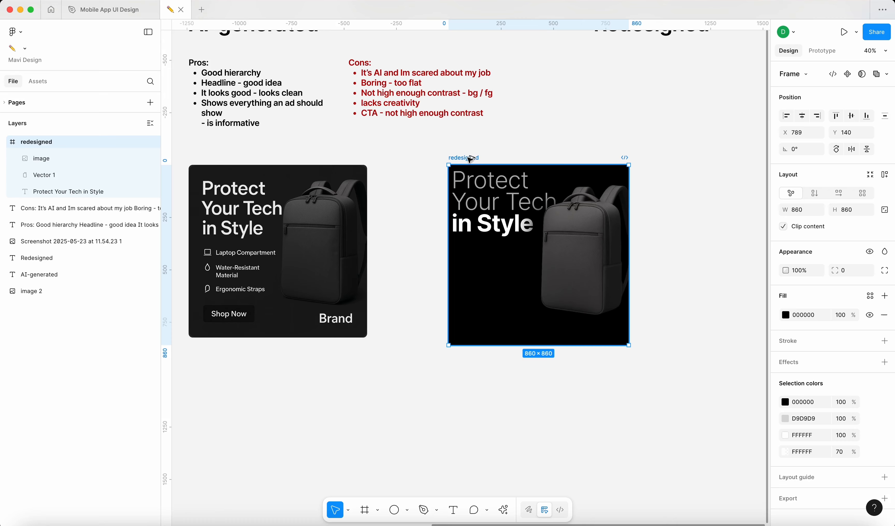
pyautogui.keyDown('alt'); pyautogui.moveTo(464, 160); pyautogui.dragTo(665, 156); pyautogui.keyUp('alt')
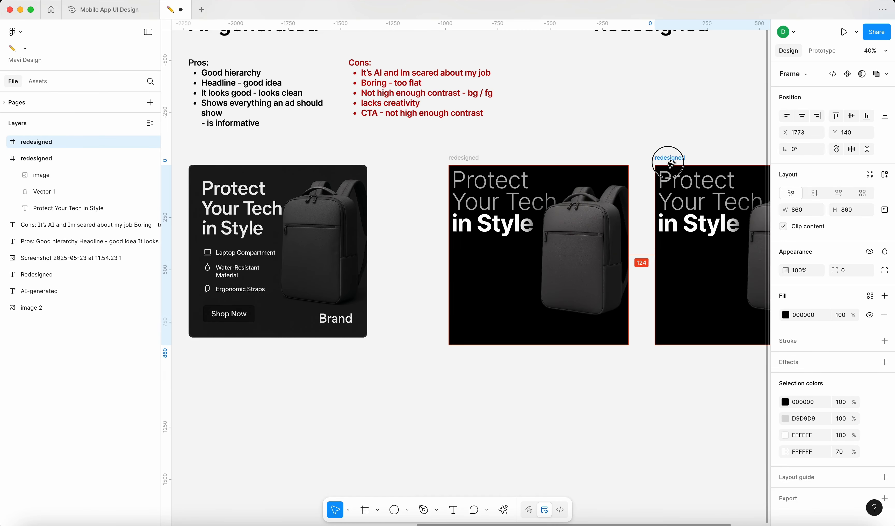
# Set "Protect Your Tech" in the duplicated frame's headline to Semi Bold.
pyautogui.hscroll(3, 553, 131)
pyautogui.moveTo(554, 131); pyautogui.dragTo(493, 130)
pyautogui.scroll(-3, 505, 130)
pyautogui.click(500, 172)
pyautogui.scroll(5, 500, 172)
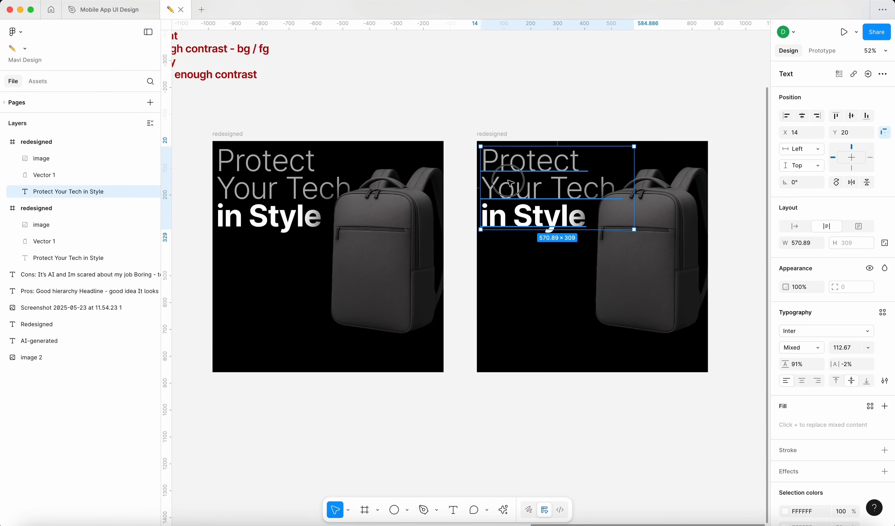
pyautogui.doubleClick(508, 181)
pyautogui.click(594, 190)
pyautogui.moveTo(616, 188); pyautogui.dragTo(462, 152)
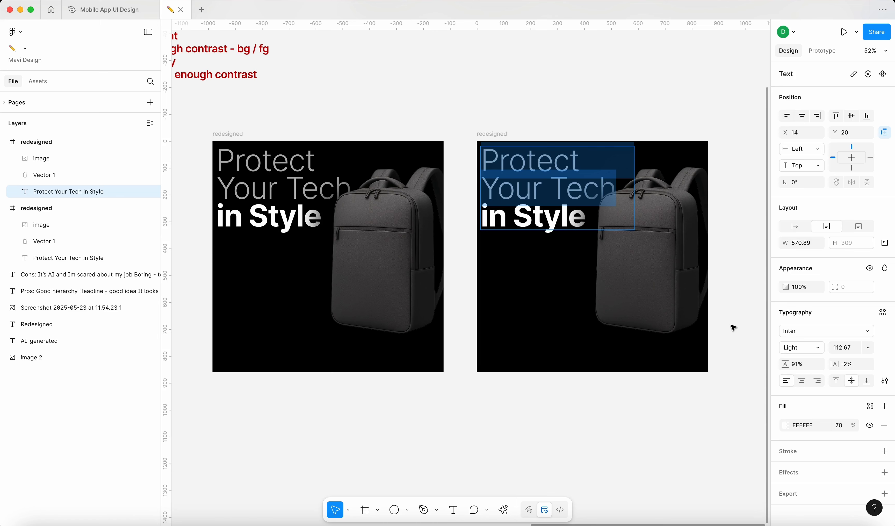
pyautogui.click(802, 347)
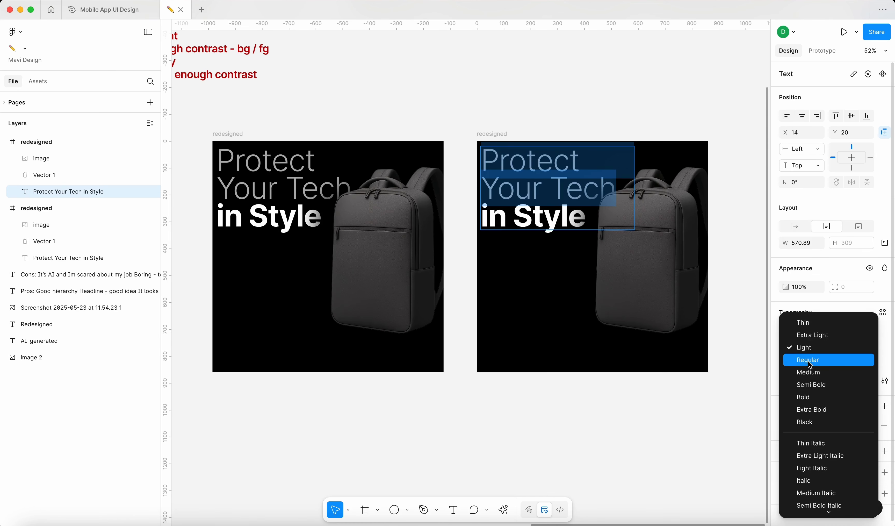
pyautogui.click(816, 385)
# Set the entire headline in the duplicated frame to the Bold weight.
pyautogui.click(815, 347)
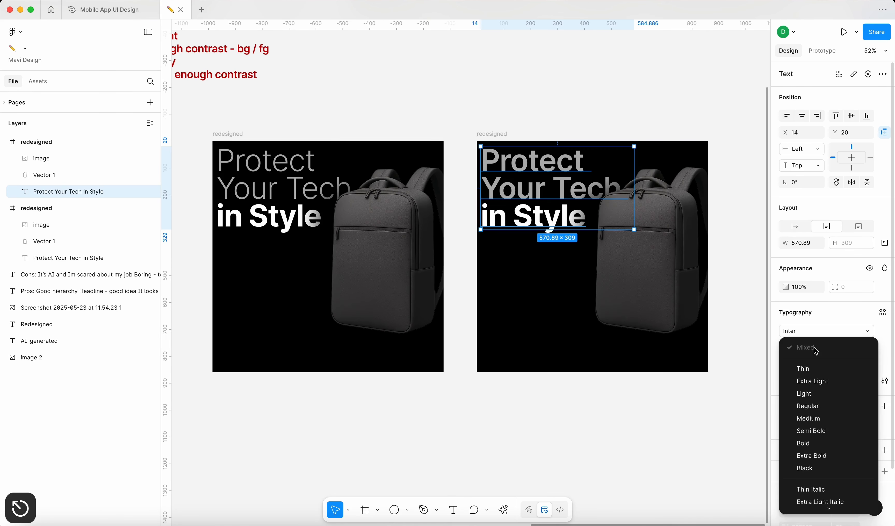
pyautogui.click(817, 444)
pyautogui.scroll(-3, 841, 411)
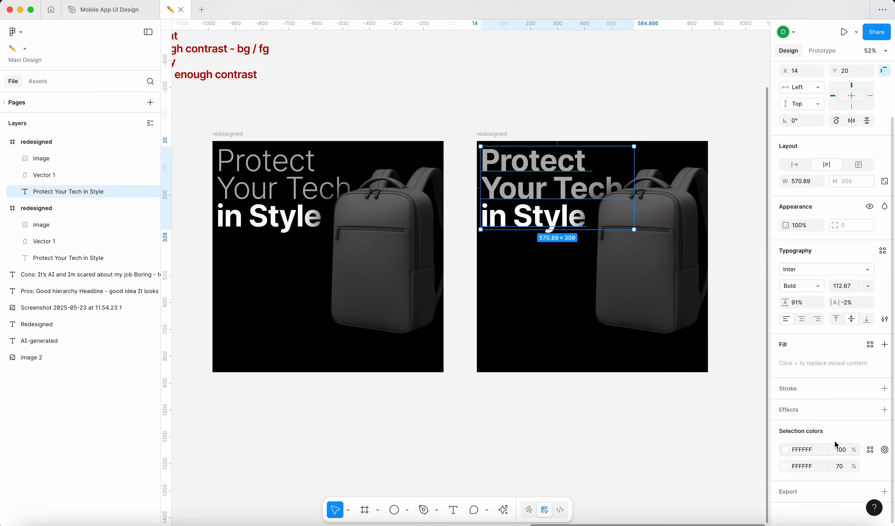
pyautogui.click(592, 425)
# Duplicate the second redesigned frame to the right of it and select the headline in the new copy.
pyautogui.scroll(-5, 591, 426)
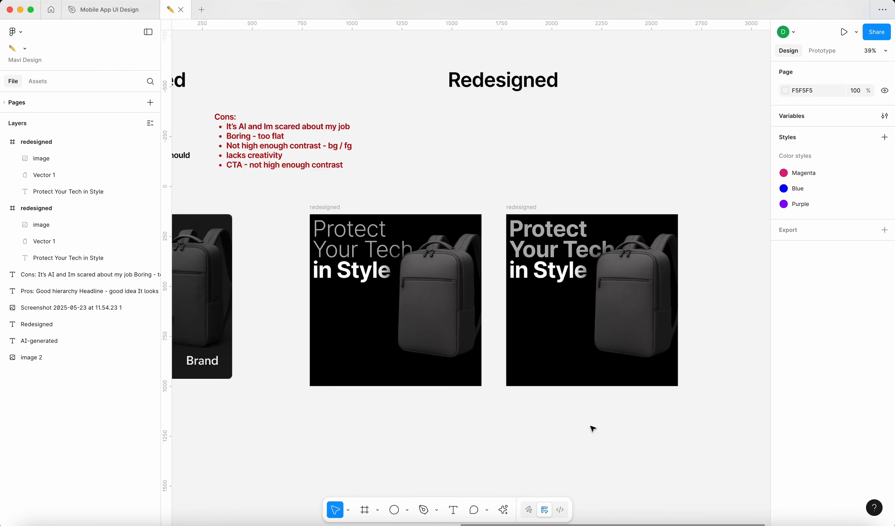
pyautogui.scroll(3, 591, 425)
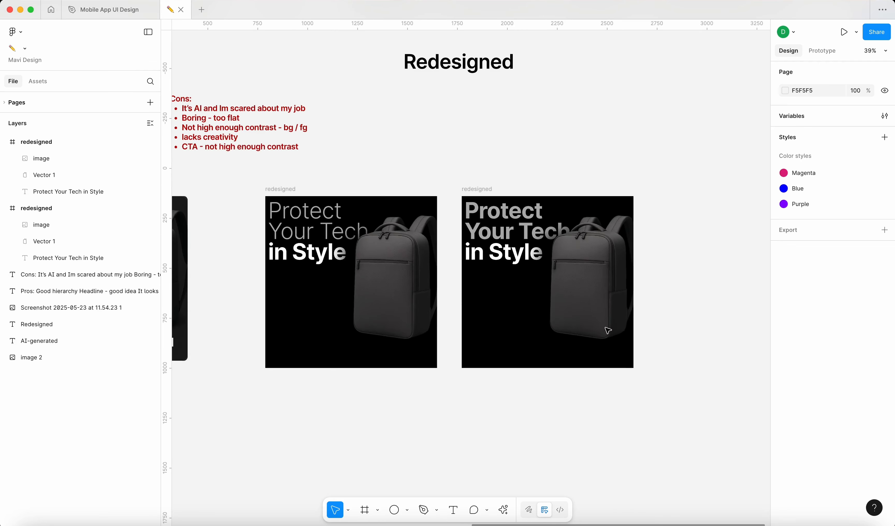
pyautogui.moveTo(481, 179); pyautogui.dragTo(679, 179)
pyautogui.click(704, 231)
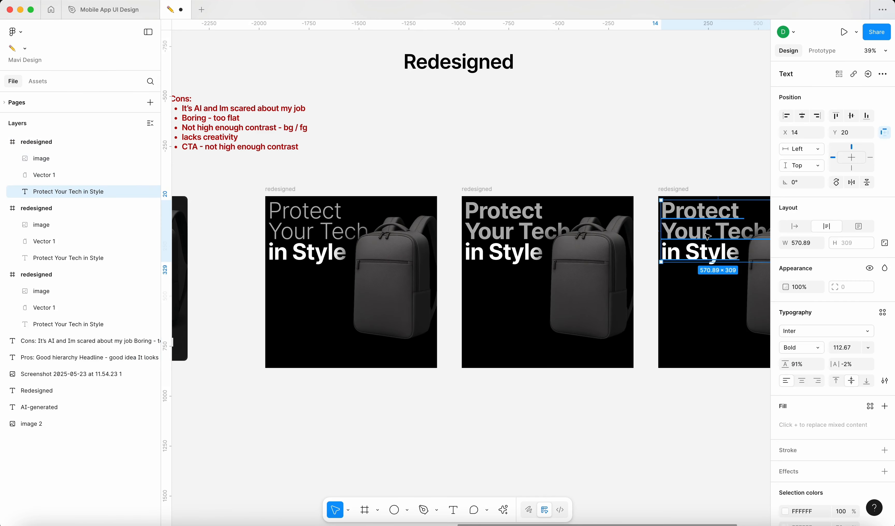
# Raise the faded white text color of the third redesigned frame's headline to full opacity.
pyautogui.scroll(-2, 838, 452)
pyautogui.hotkey('shift', 'Down')
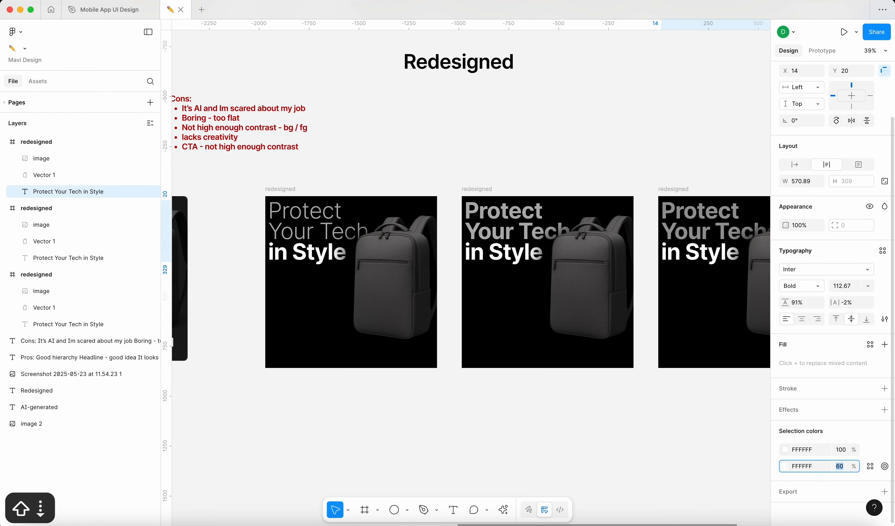
pyautogui.hotkey('shift', 'Up')
pyautogui.hotkey('shift', 'Up')
pyautogui.hotkey('shift', 'Up')
pyautogui.hotkey('shift', 'Up')
pyautogui.hotkey('shift', 'Up')
pyautogui.hotkey('shift', 'Up')
pyautogui.click(584, 406)
# Add the bullet "icons are not precise" to the end of the Cons list for the AI-generated ad.
pyautogui.scroll(-3, 584, 407)
pyautogui.scroll(3, 474, 318)
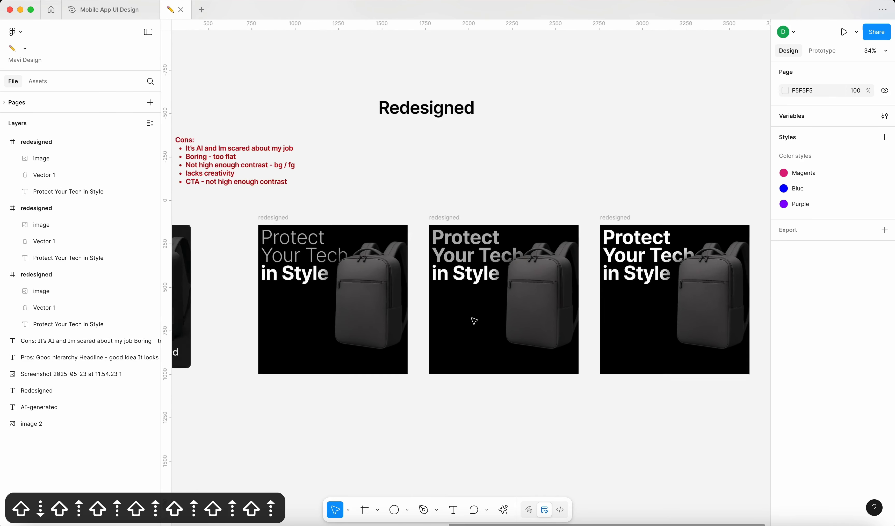
pyautogui.scroll(-3, 595, 156)
pyautogui.scroll(5, 215, 281)
pyautogui.scroll(5, 208, 300)
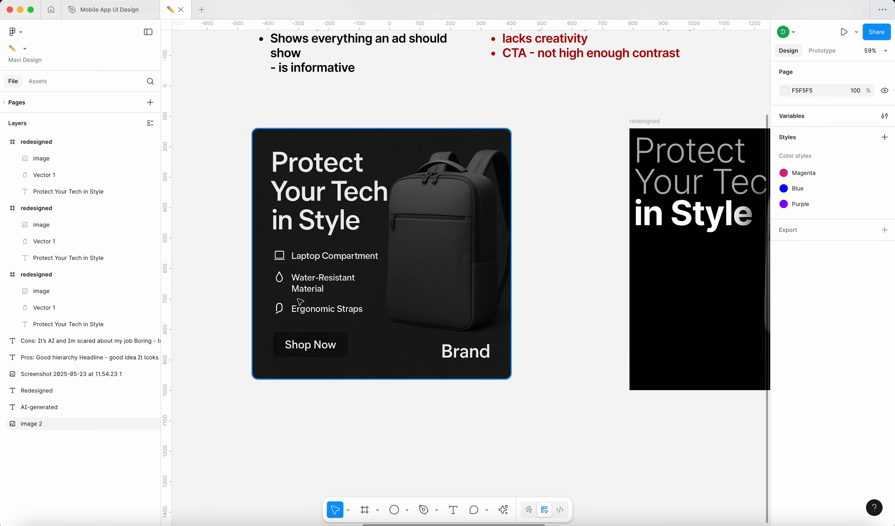
pyautogui.click(555, 95)
pyautogui.doubleClick(637, 95)
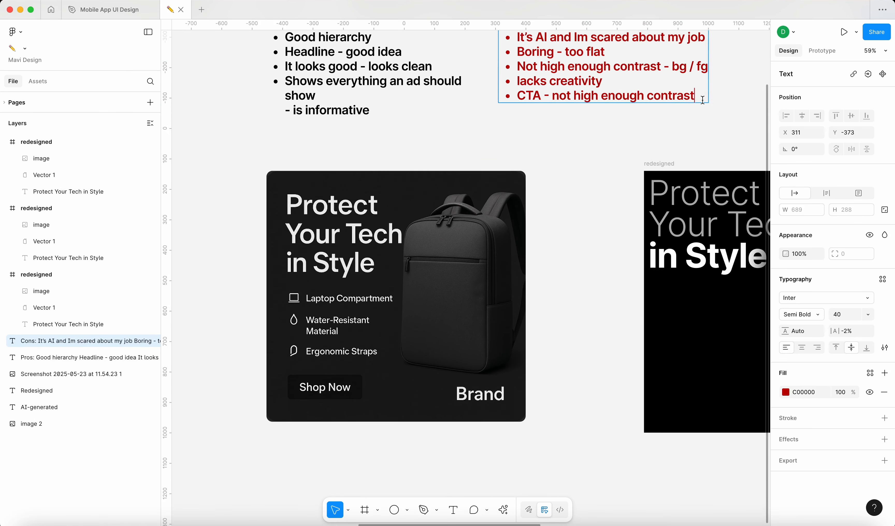
pyautogui.press('Return')
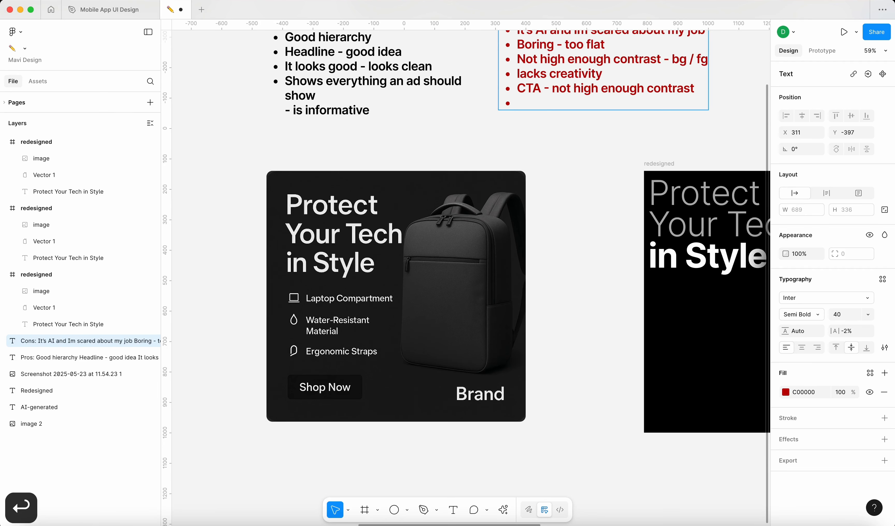
pyautogui.write('icons r')
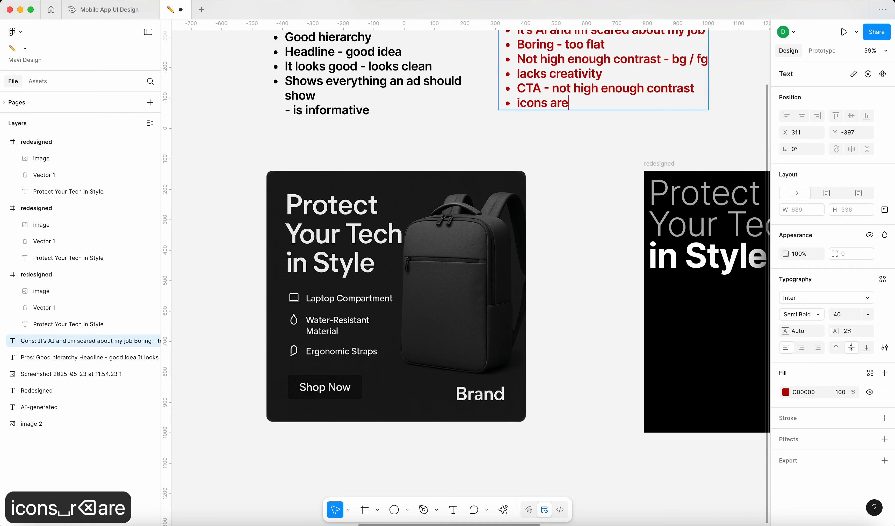
pyautogui.press('Escape')
pyautogui.scroll(4, 469, 289)
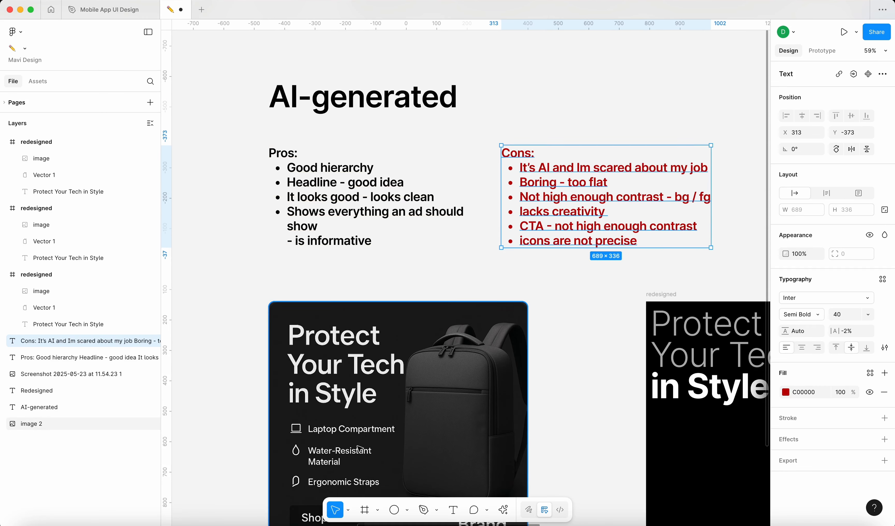
# Draw a 27 × 20 rectangle on the empty canvas beside the ad's laptop icon and place it at X -519, Y 546.
pyautogui.scroll(-3, 358, 448)
pyautogui.scroll(15, 299, 346)
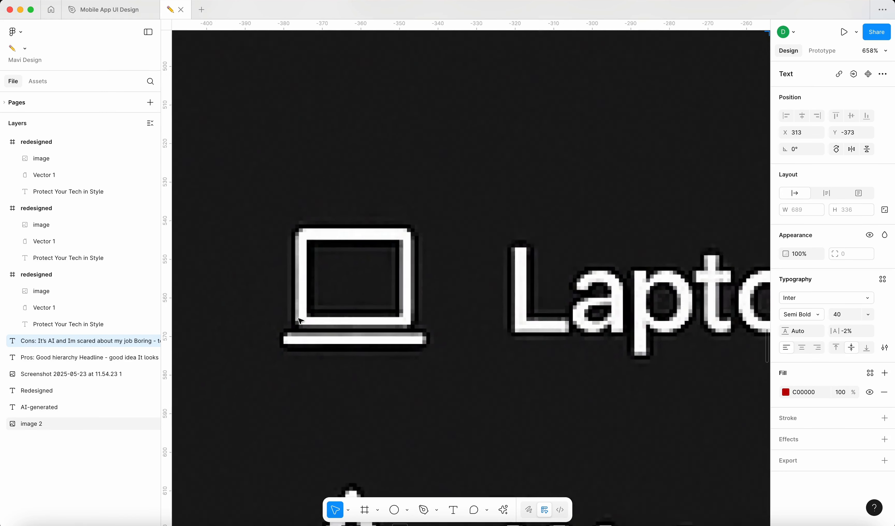
pyautogui.scroll(3, 299, 321)
pyautogui.scroll(-6, 342, 311)
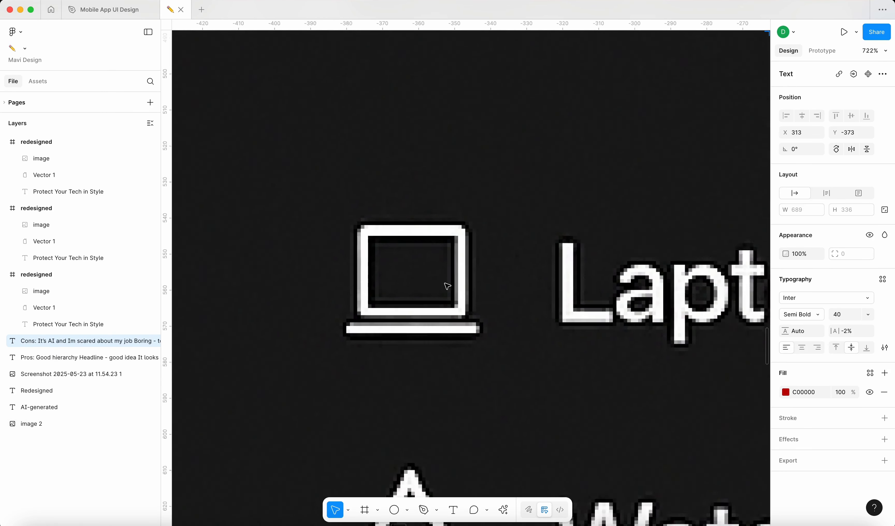
pyautogui.hscroll(-5, 342, 258)
pyautogui.scroll(3, 343, 258)
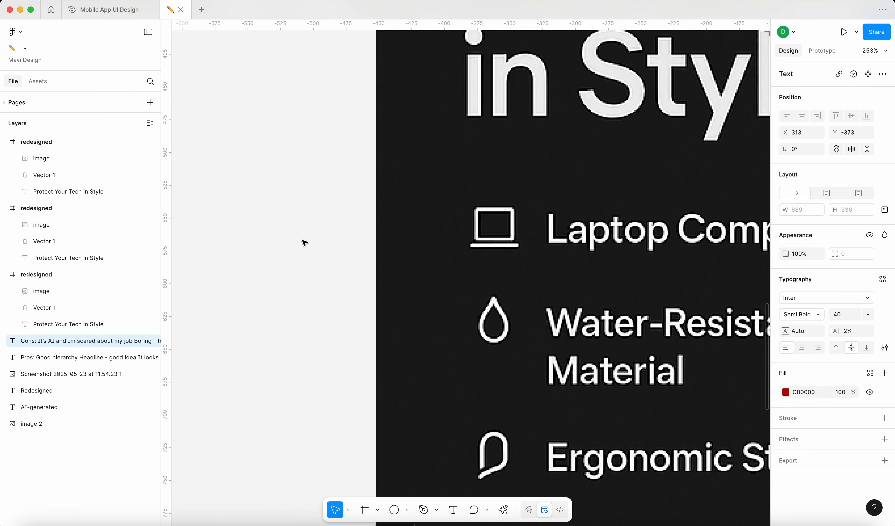
pyautogui.click(303, 241)
pyautogui.press('r')
pyautogui.moveTo(239, 221); pyautogui.dragTo(299, 237)
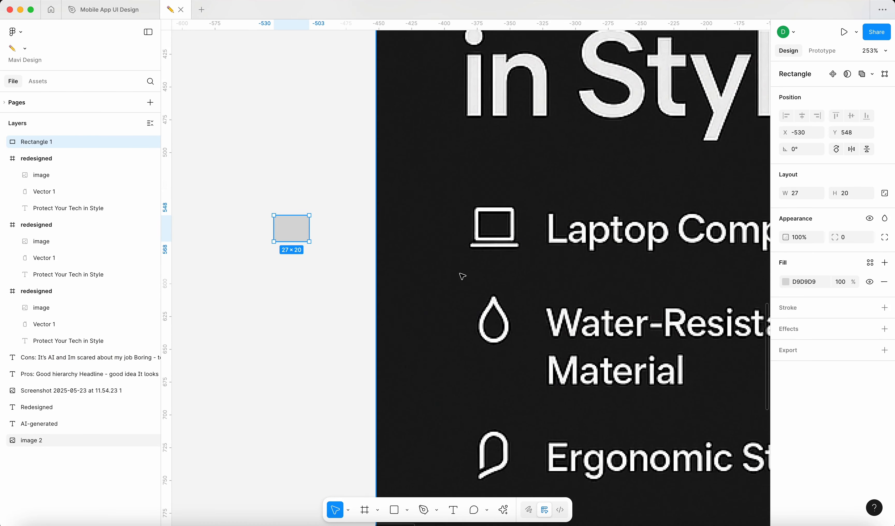
pyautogui.scroll(-5, 463, 276)
pyautogui.scroll(4, 463, 314)
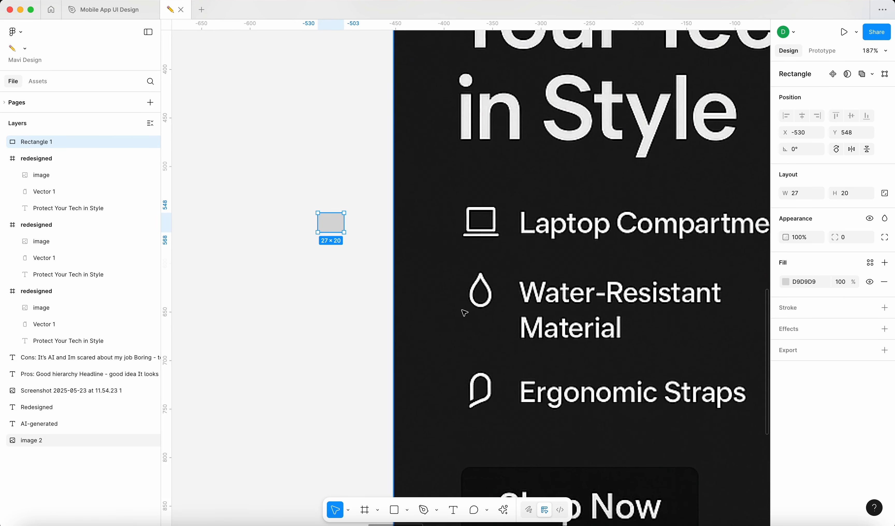
pyautogui.scroll(4, 361, 243)
pyautogui.moveTo(310, 210); pyautogui.dragTo(333, 206)
# Replace the rectangle's fill with a white FFFFFF stroke of weight 3.
pyautogui.click(884, 281)
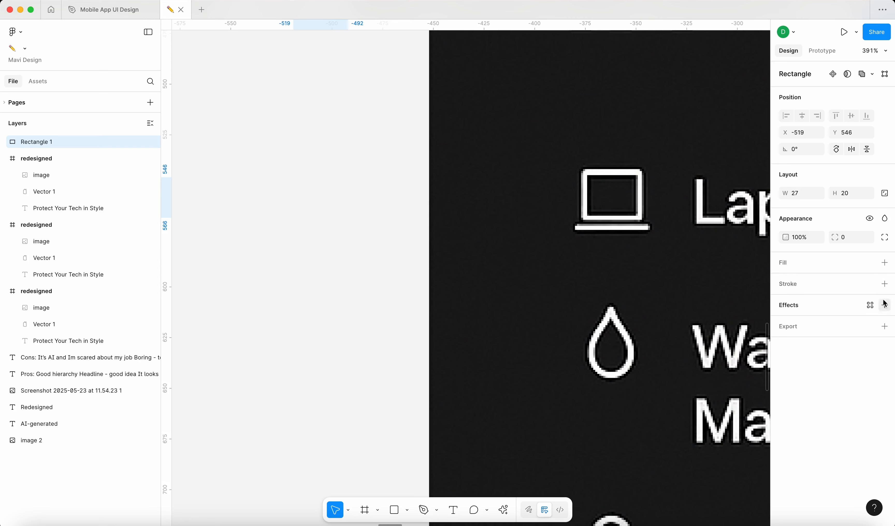
pyautogui.click(884, 283)
pyautogui.click(806, 303)
pyautogui.write('f')
pyautogui.press('Return')
pyautogui.click(839, 320)
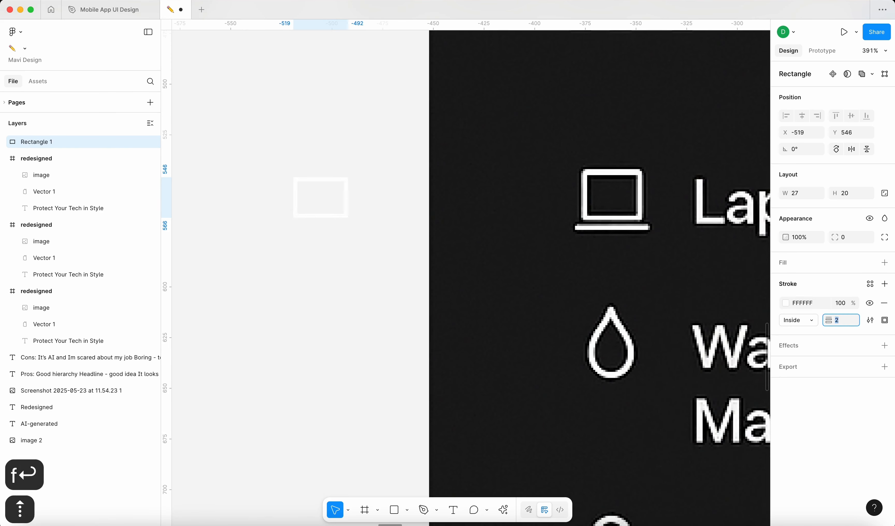
pyautogui.press('Up')
pyautogui.press('Up')
pyautogui.press('Up')
pyautogui.press('Down')
pyautogui.press('Return')
# Set the outlined rectangle's corner radius to 5.
pyautogui.press('Up')
pyautogui.press('Up')
pyautogui.press('Up')
pyautogui.press('Up')
pyautogui.press('Up')
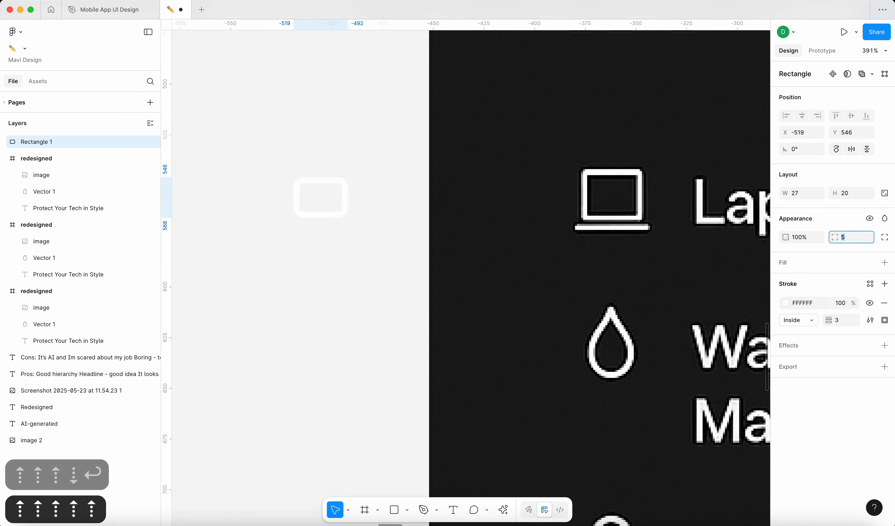
pyautogui.press('Return')
# Draw a horizontal line 37 wide under the rectangle with stroke weight 3 and round caps on both ends.
pyautogui.click(400, 307)
pyautogui.click(333, 214)
pyautogui.click(799, 320)
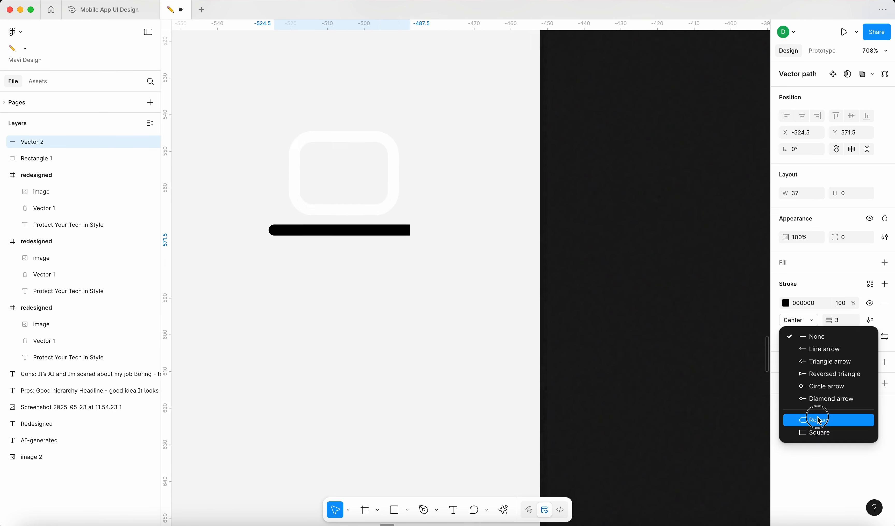
pyautogui.click(819, 419)
pyautogui.click(846, 336)
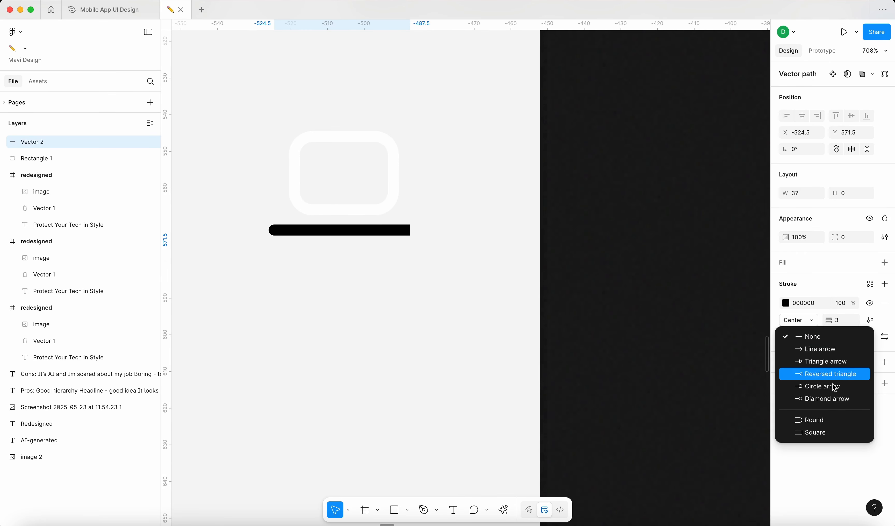
pyautogui.click(823, 419)
pyautogui.press('Return')
# Shorten the base line to 31 wide and center it beneath the rectangle.
pyautogui.moveTo(411, 231); pyautogui.dragTo(369, 228)
pyautogui.press('Return')
pyautogui.scroll(-4, 388, 231)
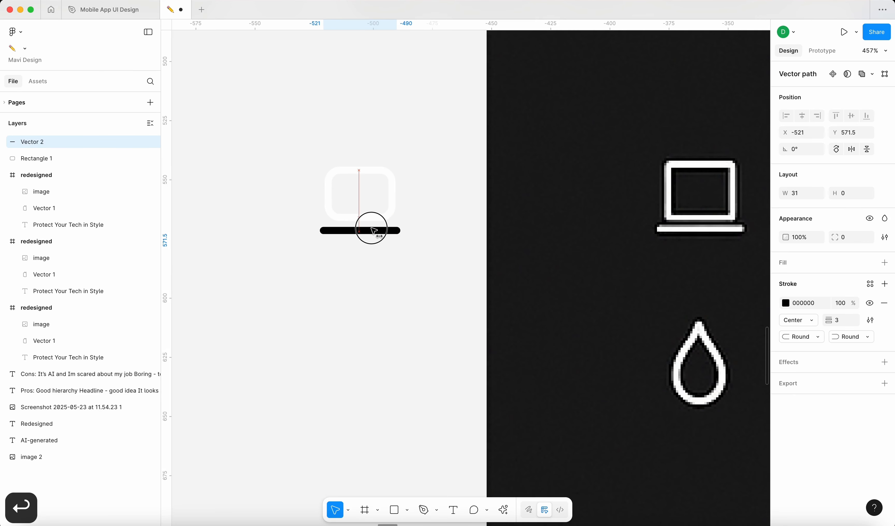
# Recolor the base line white and reduce the rectangle to 16 high with a centered stroke.
pyautogui.click(360, 182)
pyautogui.scroll(5, 360, 182)
pyautogui.scroll(-3, 362, 250)
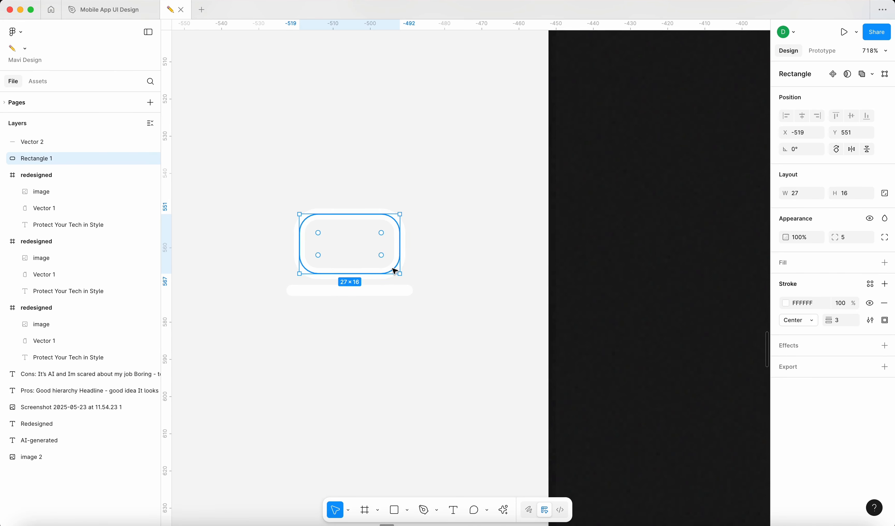
# Square off the rectangle's two bottom corner points where they meet the base line.
pyautogui.press('Return')
pyautogui.moveTo(416, 294); pyautogui.dragTo(241, 253)
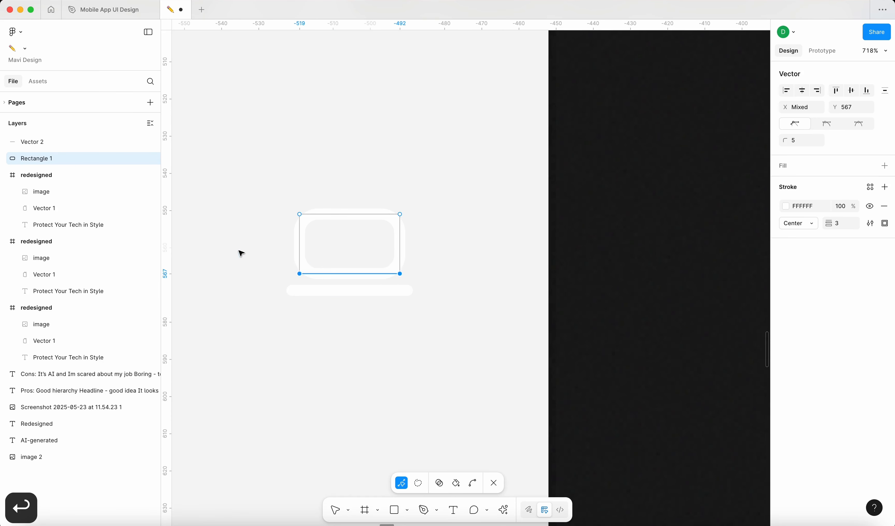
pyautogui.click(805, 145)
pyautogui.hotkey('shift', 'Down')
pyautogui.hotkey('shift', 'Down')
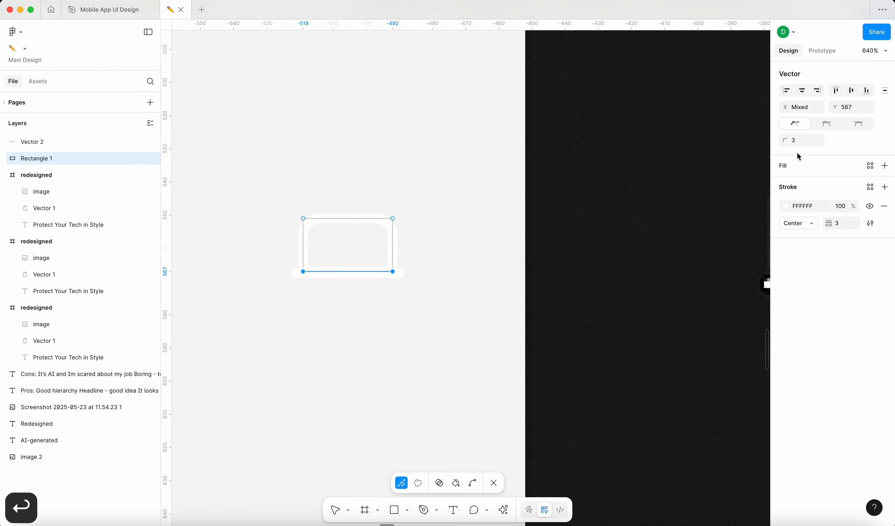
pyautogui.click(800, 141)
pyautogui.hotkey('shift', 'Down')
pyautogui.hotkey('shift', 'Down')
pyautogui.press('Return')
pyautogui.press('Return')
pyautogui.click(288, 308)
pyautogui.scroll(3, 289, 309)
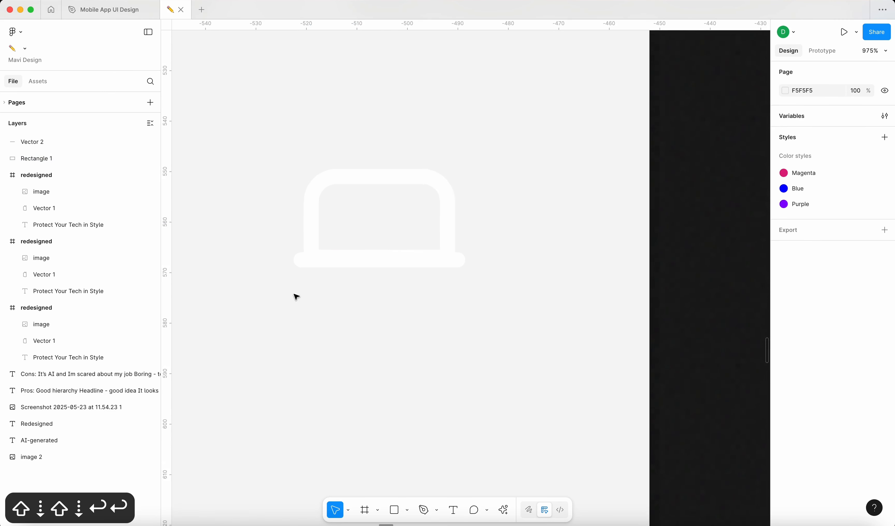
# Extend the base line by moving its right end point to X -486.
pyautogui.click(333, 262)
pyautogui.press('Return')
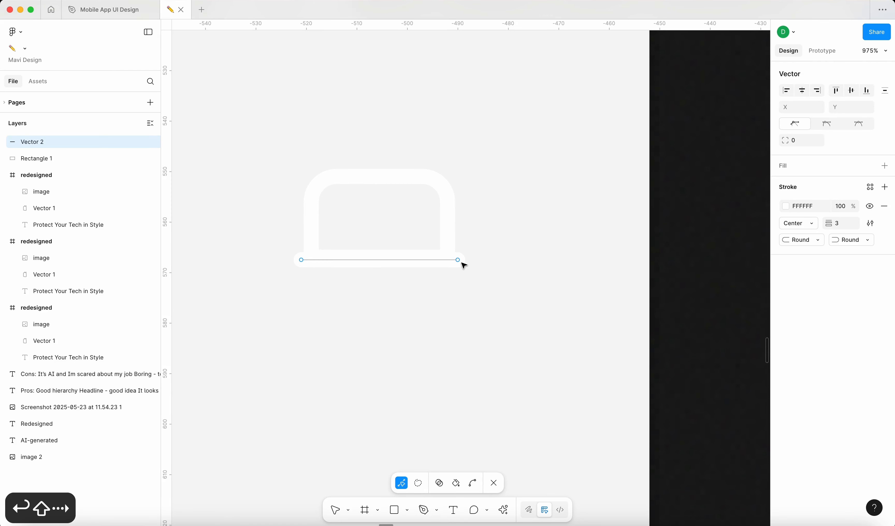
pyautogui.hotkey('shift', 'Right')
pyautogui.press('Left')
pyautogui.press('Left')
pyautogui.press('Left')
pyautogui.press('Left')
pyautogui.press('Left')
pyautogui.press('Left')
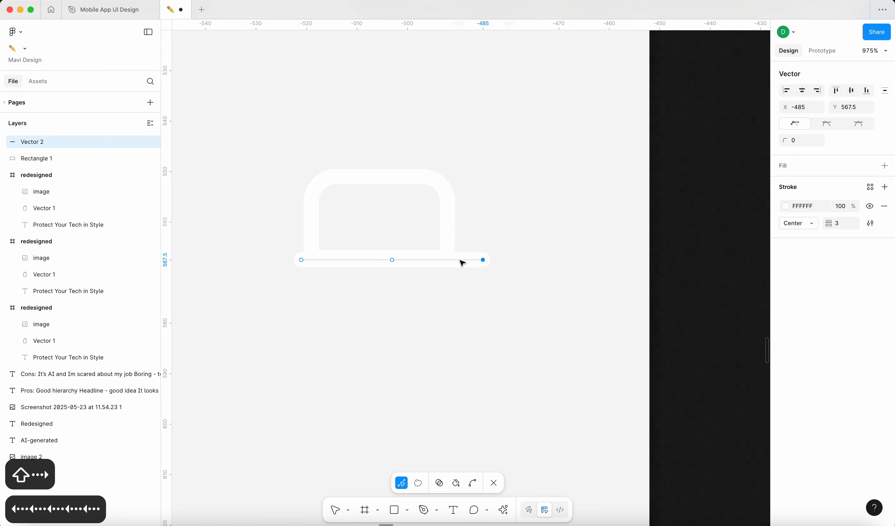
pyautogui.press('Return')
# Align the laptop's screen outline and base line on their horizontal centers.
pyautogui.keyDown('shift'); pyautogui.click(471, 254); pyautogui.keyUp('shift')
pyautogui.hotkey('alt', 'h')
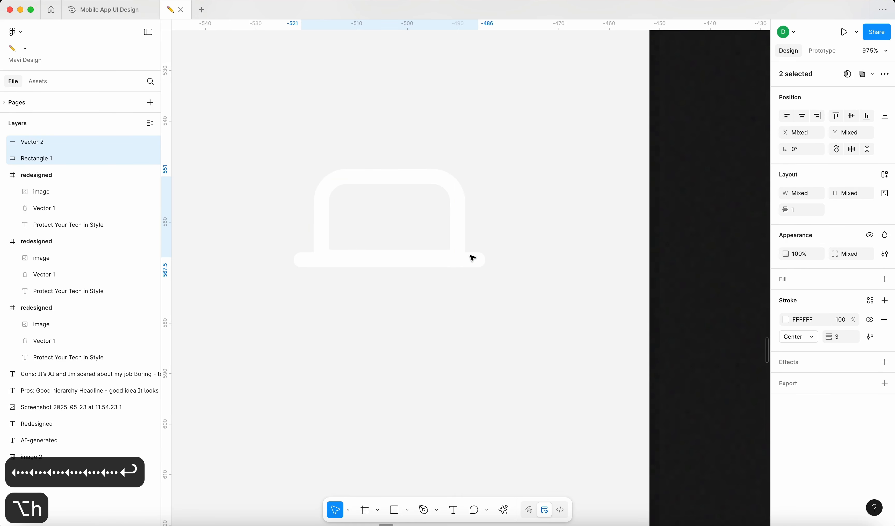
pyautogui.click(626, 148)
# Raise the top edge of the laptop's screen outline to Y 549 and tighten the rounding of its two top corners.
pyautogui.click(451, 178)
pyautogui.moveTo(428, 169)
pyautogui.mouseDown()
pyautogui.moveTo(427, 158)
pyautogui.moveTo(428, 166)
pyautogui.mouseUp()
pyautogui.scroll(-3, 522, 214)
pyautogui.press('Return')
pyautogui.moveTo(356, 167); pyautogui.dragTo(542, 218)
pyautogui.click(796, 141)
pyautogui.press('Down')
pyautogui.press('Down')
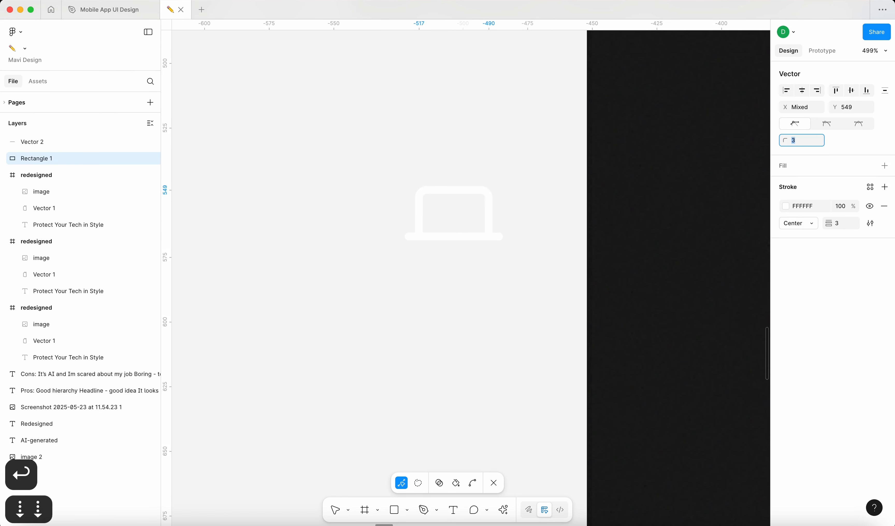
pyautogui.press('Up')
pyautogui.press('Return')
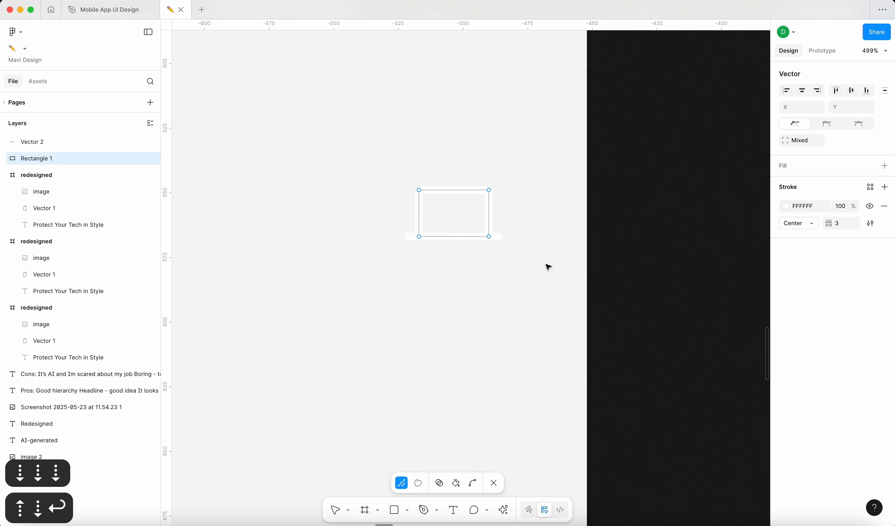
pyautogui.press('Return')
# Move both parts of the drawn laptop icon onto the ad image, next to its original laptop icon.
pyautogui.scroll(-5, 545, 266)
pyautogui.moveTo(350, 200); pyautogui.dragTo(415, 255)
pyautogui.scroll(5, 417, 257)
pyautogui.moveTo(395, 198); pyautogui.dragTo(540, 195)
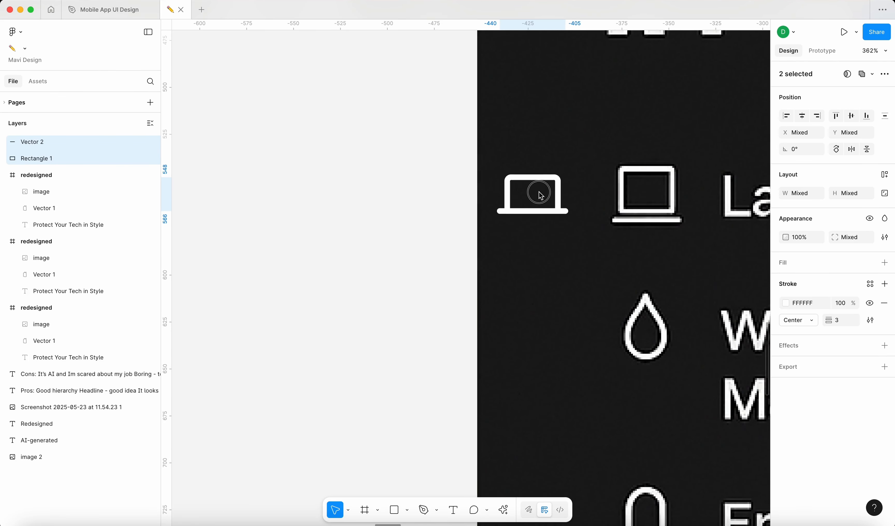
pyautogui.hscroll(3, 539, 192)
pyautogui.click(366, 254)
# Make the drawn laptop's screen outline slightly taller by raising its top edge.
pyautogui.scroll(5, 417, 167)
pyautogui.click(402, 174)
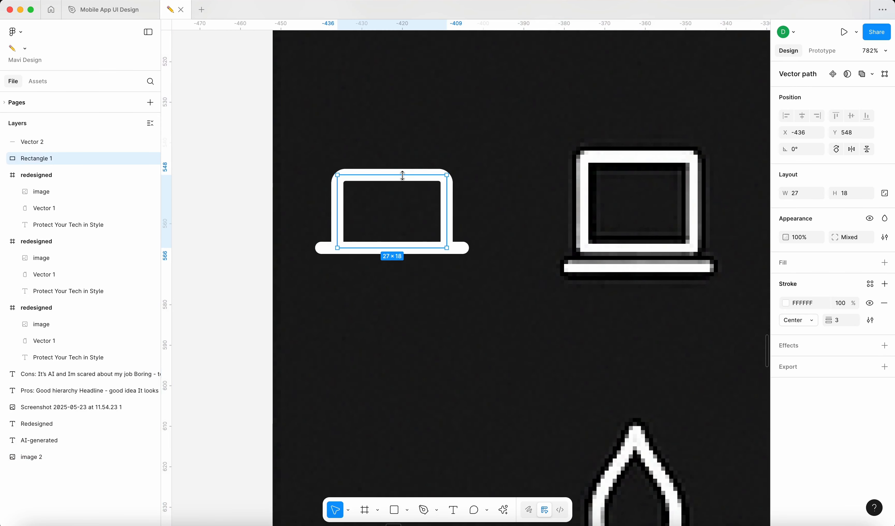
pyautogui.moveTo(404, 175); pyautogui.dragTo(405, 166)
pyautogui.press('Escape')
pyautogui.scroll(-5, 469, 226)
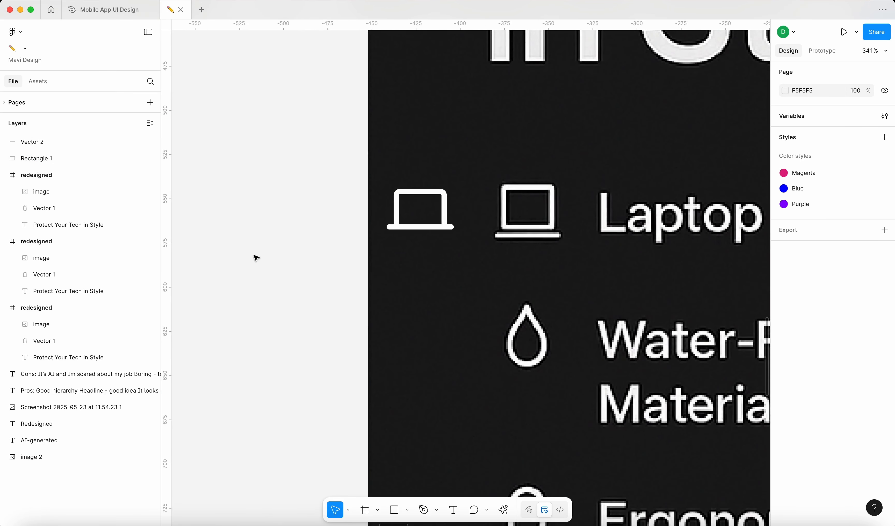
# Add a circle beside the ad's water-drop icon and scale it down to roughly the drop's width.
pyautogui.hscroll(3, 457, 244)
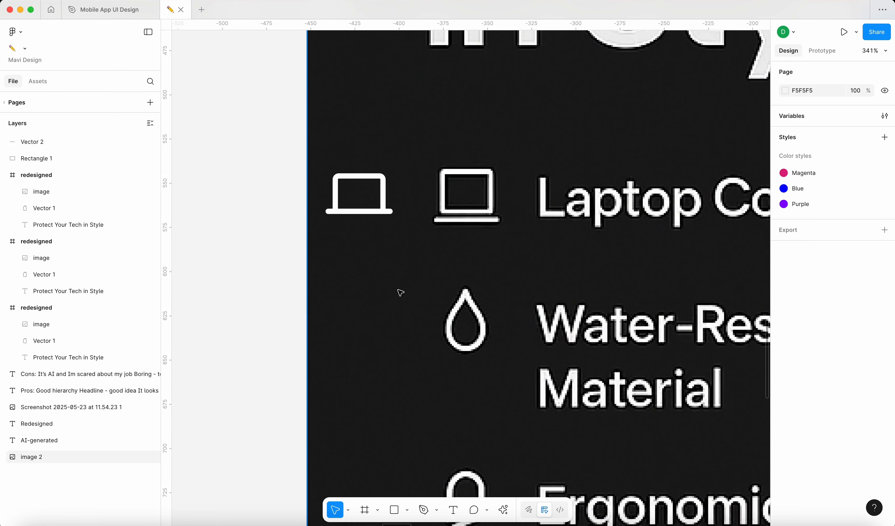
pyautogui.scroll(3, 375, 310)
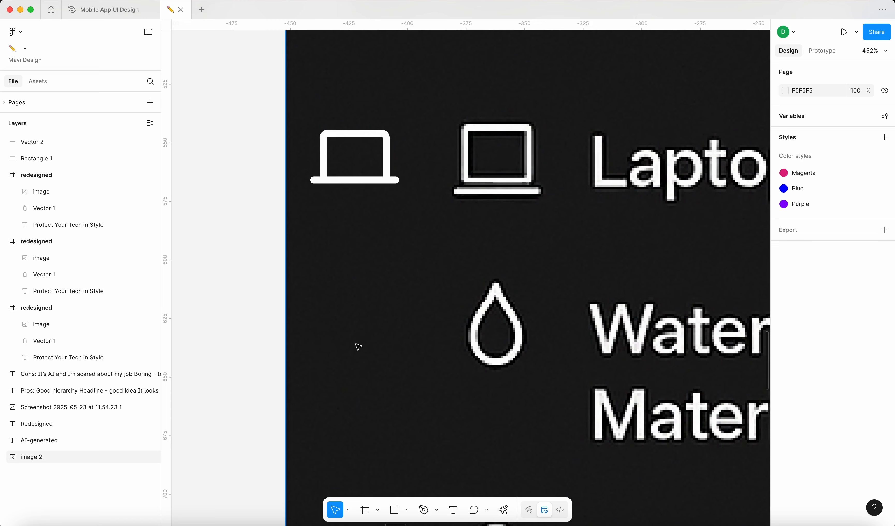
pyautogui.press('o')
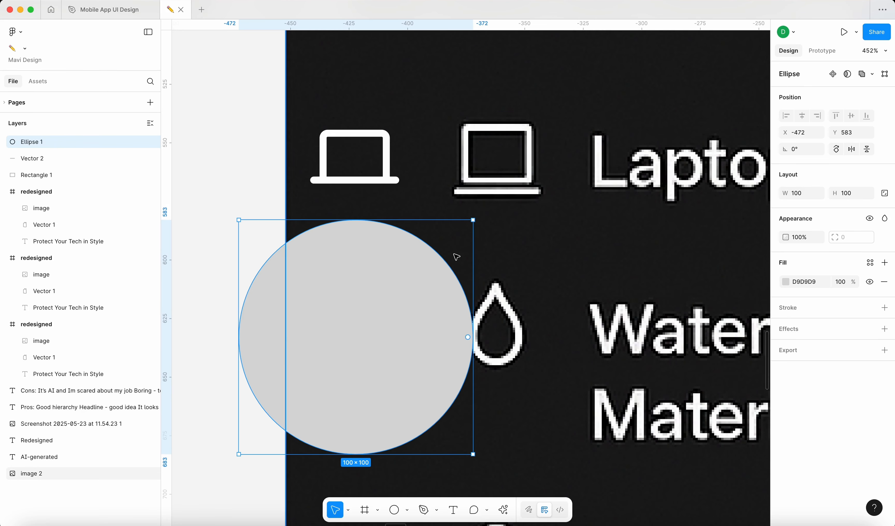
pyautogui.moveTo(471, 282); pyautogui.dragTo(382, 303)
# Turn the circle's top point into a sharp corner and raise it to Y 616 to form a water drop.
pyautogui.press('Return')
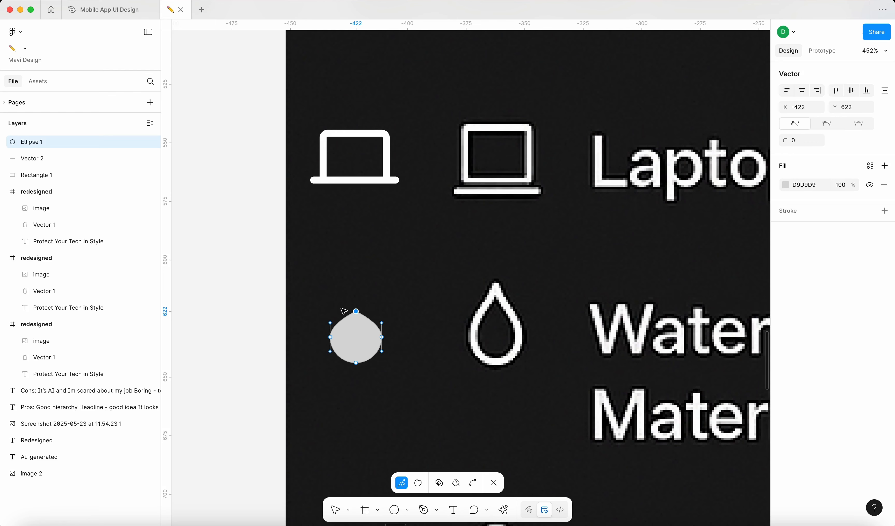
pyautogui.press('Up')
pyautogui.press('Up')
pyautogui.press('Up')
pyautogui.press('Up')
pyautogui.press('Up')
pyautogui.press('Up')
pyautogui.press('Up')
pyautogui.press('Up')
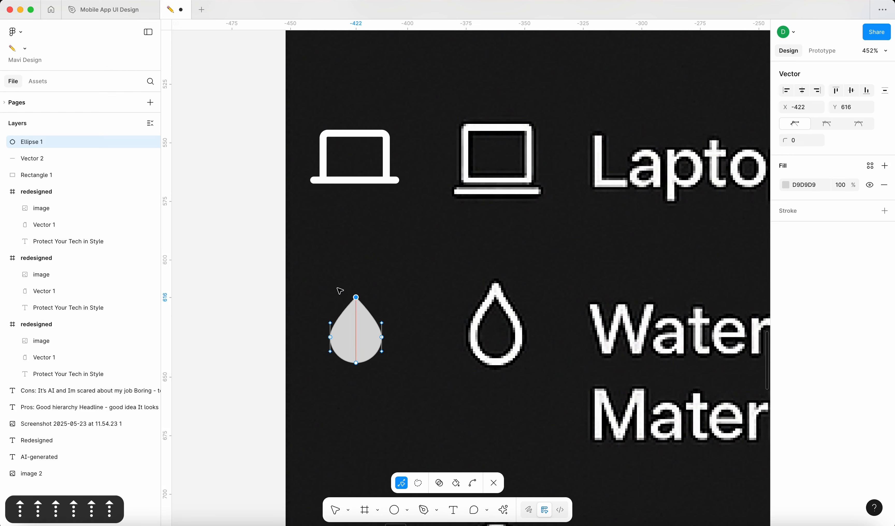
# Reopen the drop's outline for editing and nudge the upper curve handle of its right point upward by two.
pyautogui.press('Return')
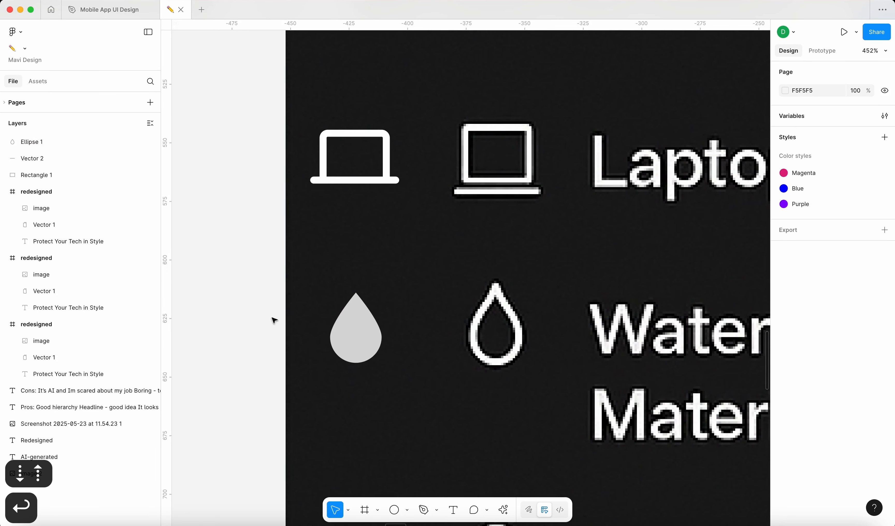
pyautogui.click(365, 352)
pyautogui.press('Return')
pyautogui.scroll(5, 368, 352)
pyautogui.click(401, 317)
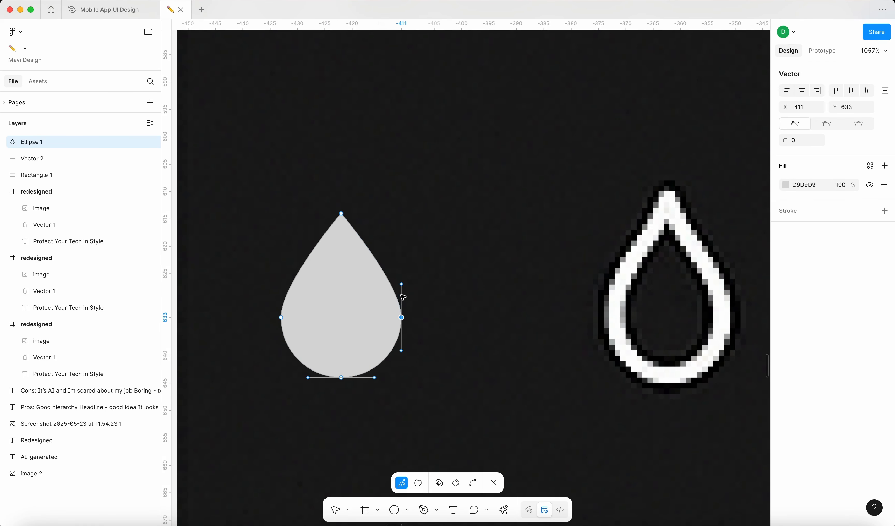
pyautogui.click(402, 284)
pyautogui.scroll(3, 349, 290)
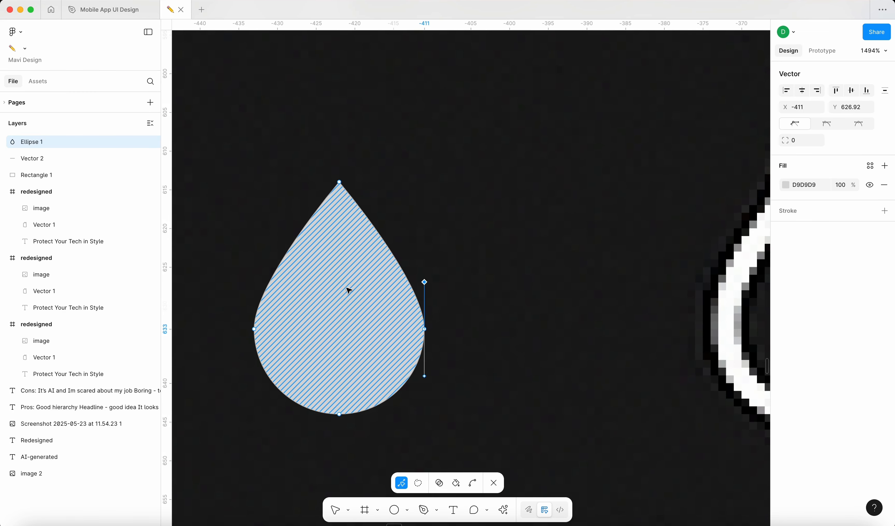
pyautogui.press('Up')
pyautogui.press('Up')
pyautogui.press('Return')
pyautogui.press('Return')
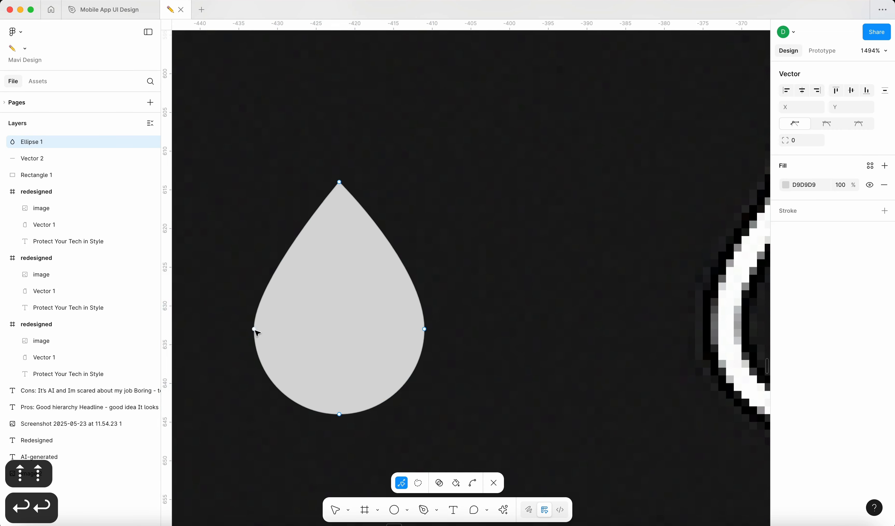
# Nudge the upper curve handle of the drop's left point upward by two to match the right side.
pyautogui.click(254, 329)
pyautogui.click(254, 282)
pyautogui.press('Up')
pyautogui.press('Up')
pyautogui.press('Return')
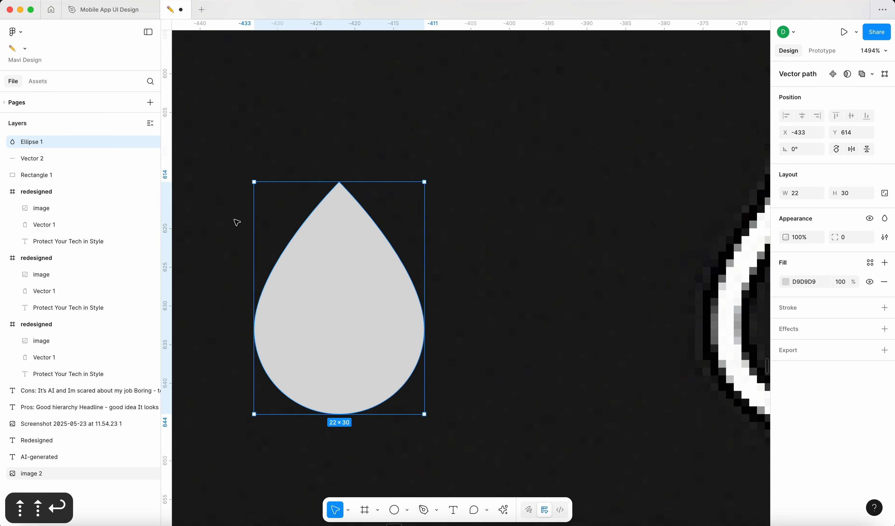
pyautogui.click(235, 220)
pyautogui.scroll(-10, 235, 220)
# Replace the drop's fill with a stroke of weight 2 aligned to the center of its outline.
pyautogui.click(251, 242)
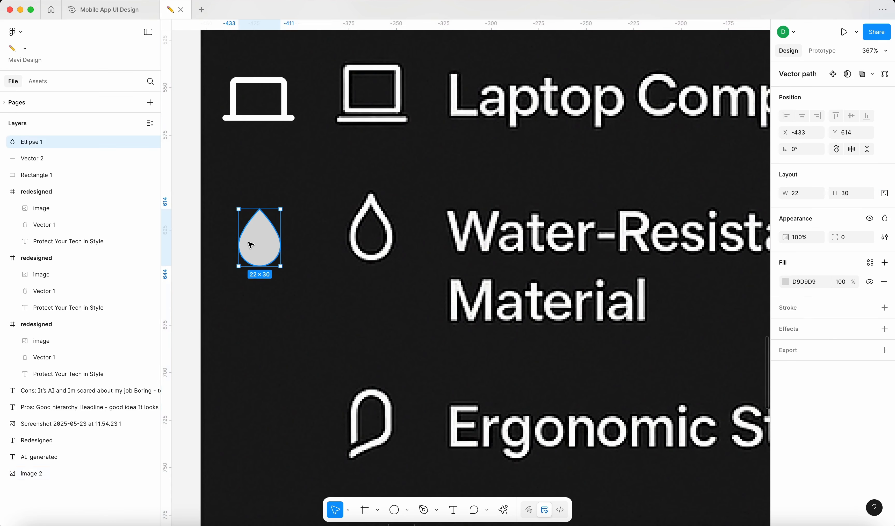
pyautogui.click(886, 282)
pyautogui.click(886, 285)
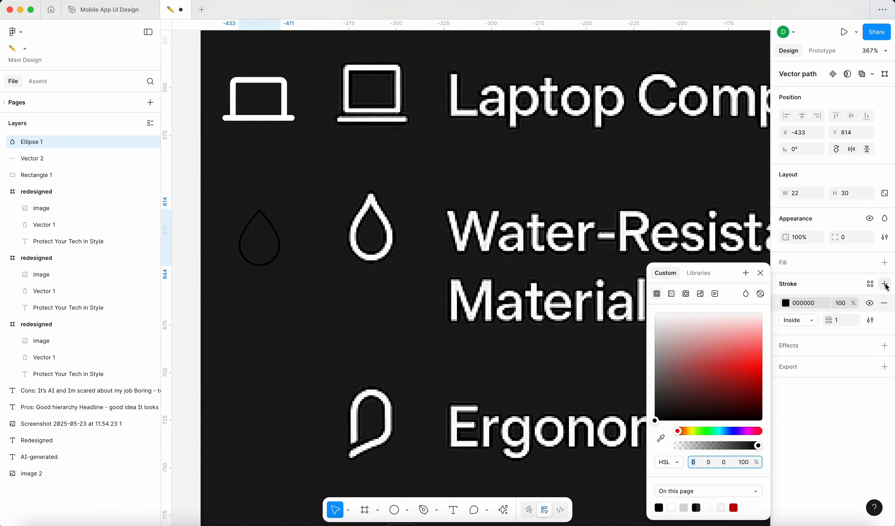
pyautogui.click(852, 320)
pyautogui.write('2')
pyautogui.press('Return')
pyautogui.click(798, 320)
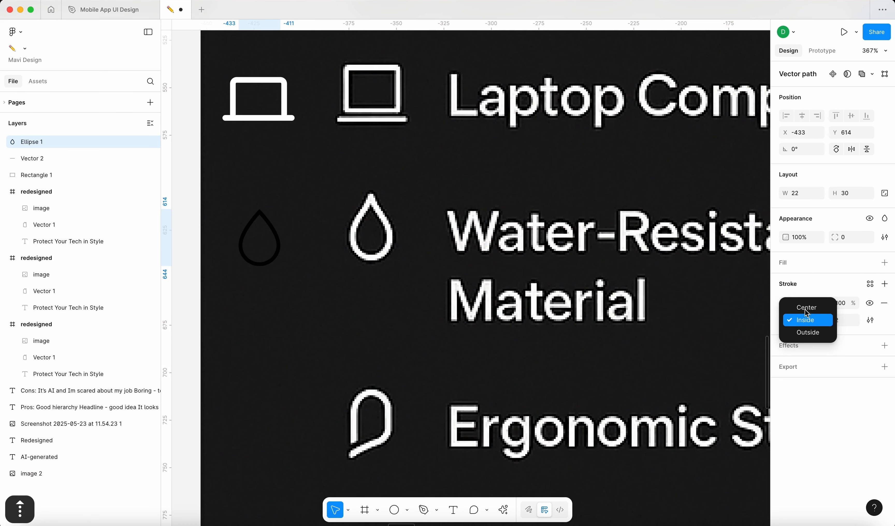
pyautogui.click(803, 319)
# Match the drop to the laptop icon with a white FFFFFF stroke of weight 3, and move it to X -429, Y 605.
pyautogui.click(36, 175)
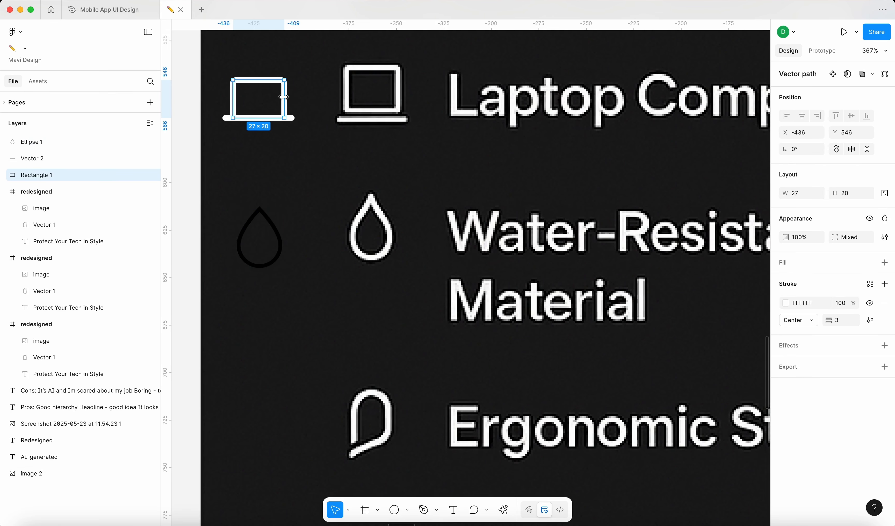
pyautogui.click(31, 141)
pyautogui.click(844, 324)
pyautogui.press('Up')
pyautogui.press('Return')
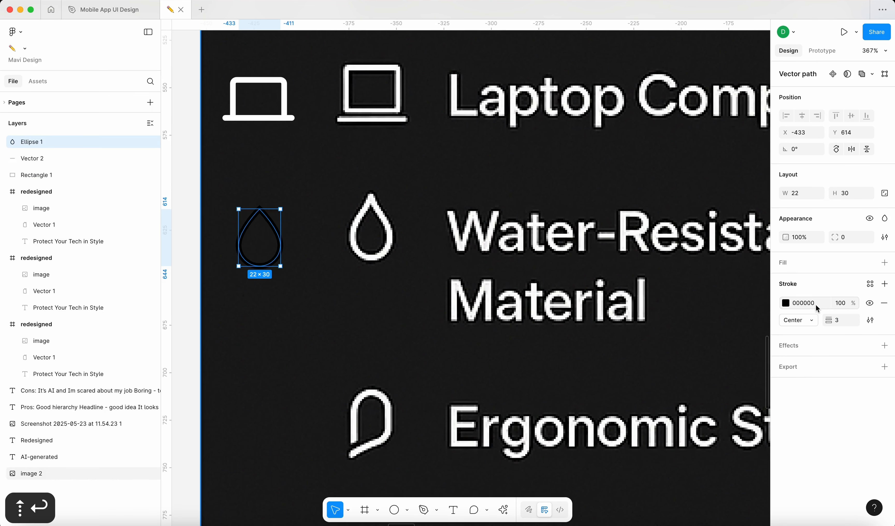
pyautogui.moveTo(415, 241); pyautogui.dragTo(415, 237)
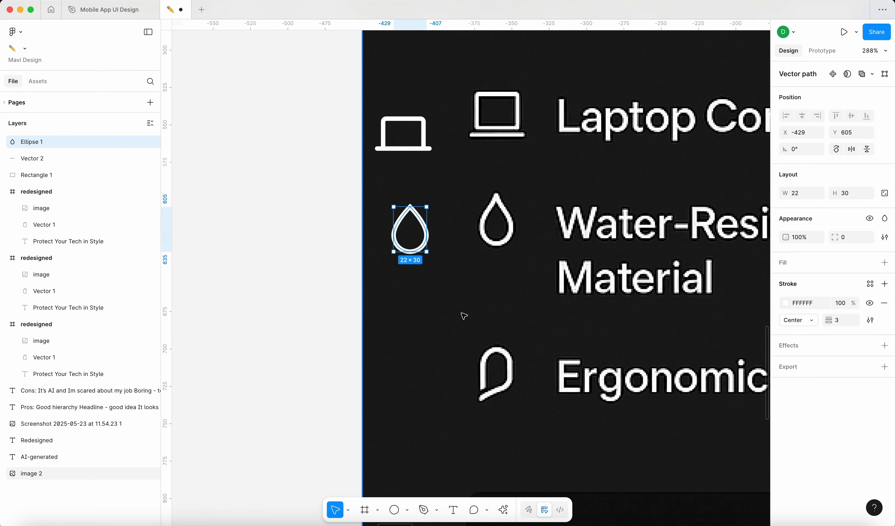
# Draw a rectangle about 17 × 27 beside the ad's ergonomic straps icon.
pyautogui.hscroll(3, 462, 313)
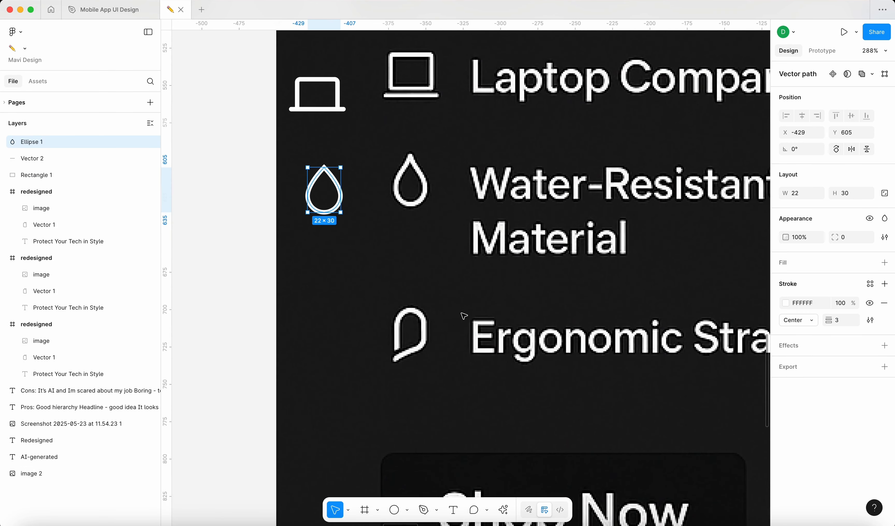
pyautogui.scroll(-4, 404, 322)
pyautogui.scroll(-5, 415, 321)
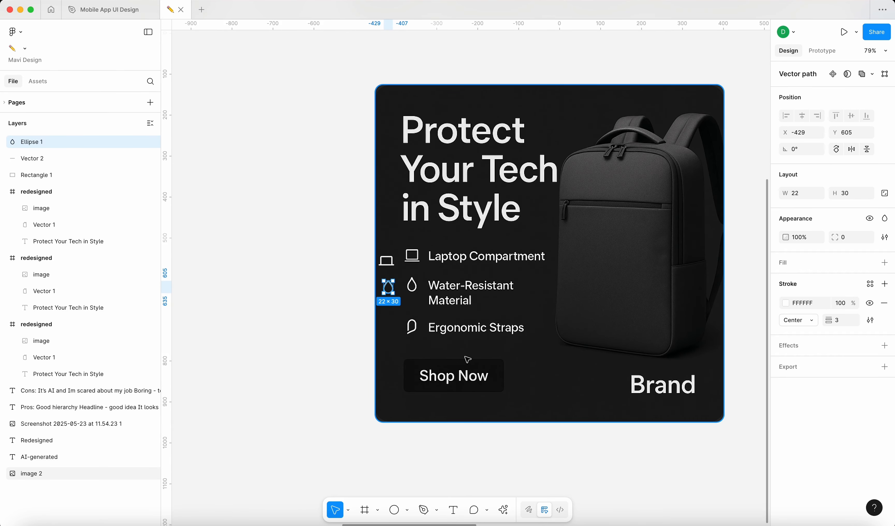
pyautogui.scroll(8, 425, 342)
pyautogui.scroll(4, 420, 318)
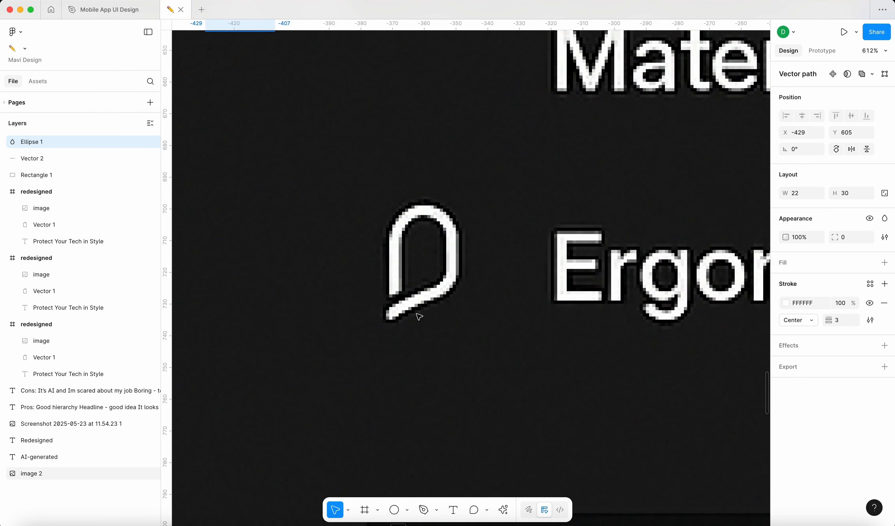
pyautogui.scroll(-3, 420, 311)
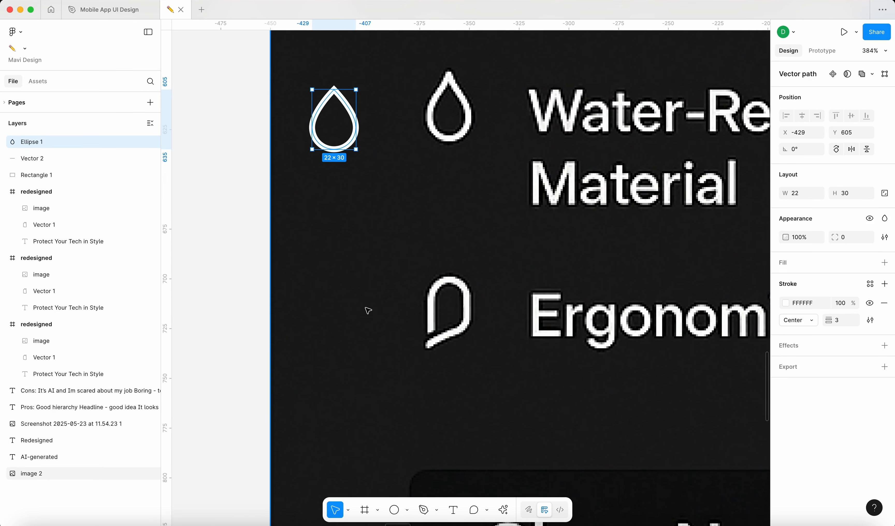
pyautogui.scroll(4, 365, 309)
pyautogui.press('r')
pyautogui.moveTo(306, 248)
pyautogui.mouseDown()
pyautogui.moveTo(347, 285)
pyautogui.moveTo(372, 346)
pyautogui.moveTo(364, 341)
pyautogui.mouseUp()
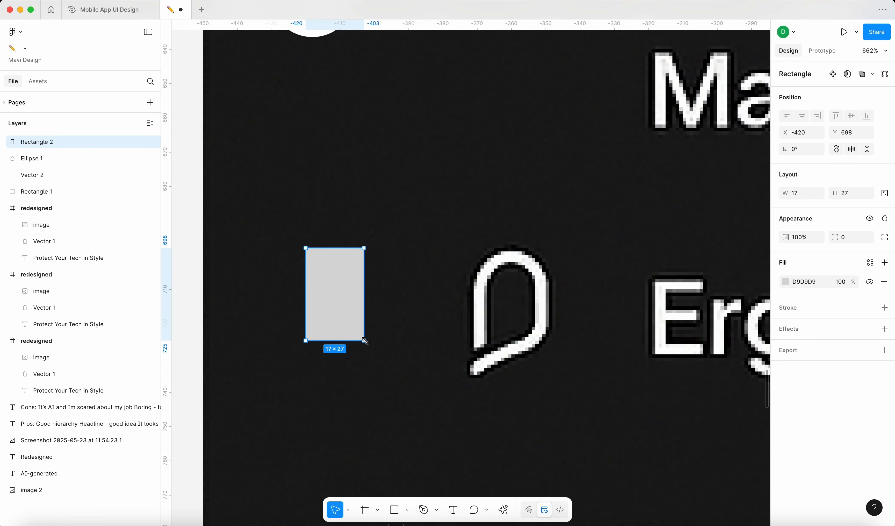
# Replace the new rectangle's fill with a center-aligned stroke of weight 3.
pyautogui.click(884, 307)
pyautogui.click(885, 271)
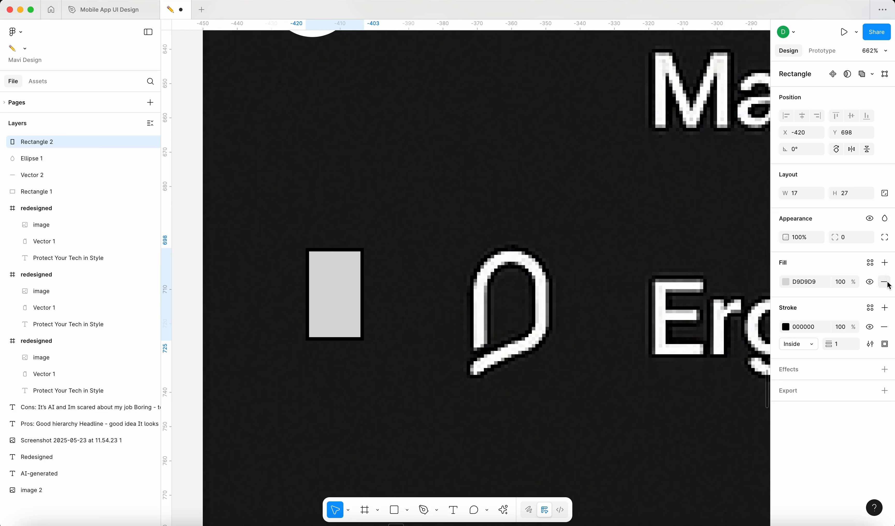
pyautogui.click(886, 282)
pyautogui.press('Up')
pyautogui.press('Up')
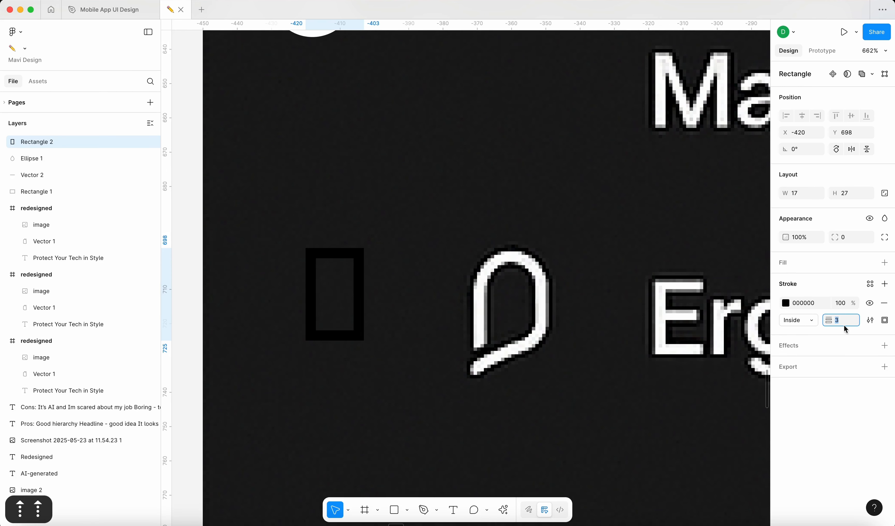
pyautogui.press('Return')
pyautogui.click(799, 320)
pyautogui.click(800, 307)
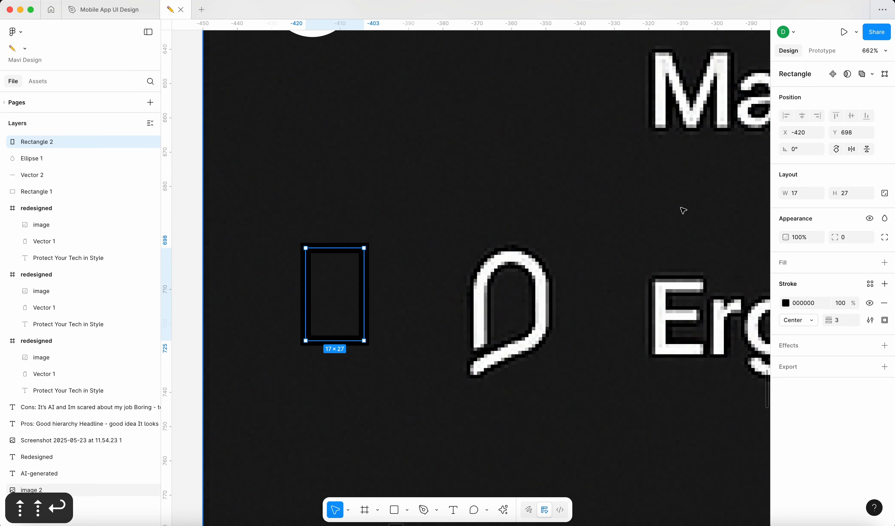
# Round the rectangle's two top corners with a radius of 20 to form an arch.
pyautogui.press('Return')
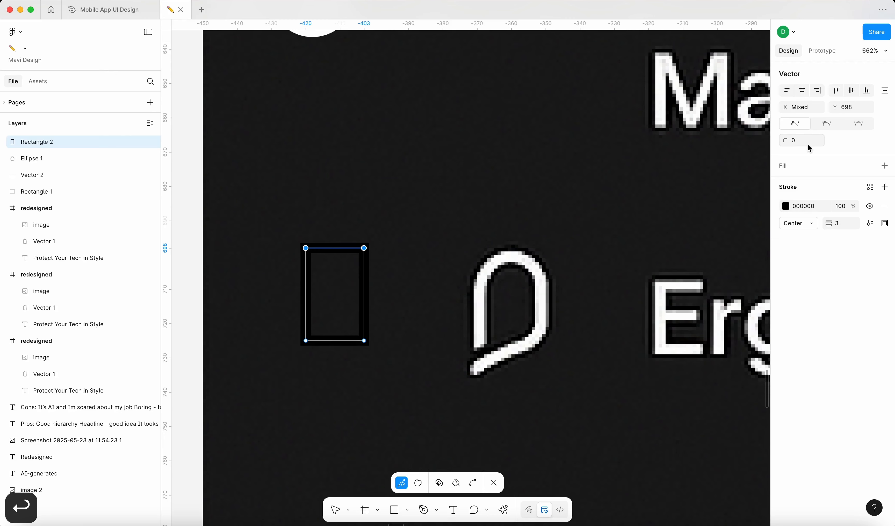
pyautogui.click(805, 140)
pyautogui.hotkey('shift', 'Up')
pyautogui.hotkey('shift', 'Up')
pyautogui.press('Return')
pyautogui.press('Return')
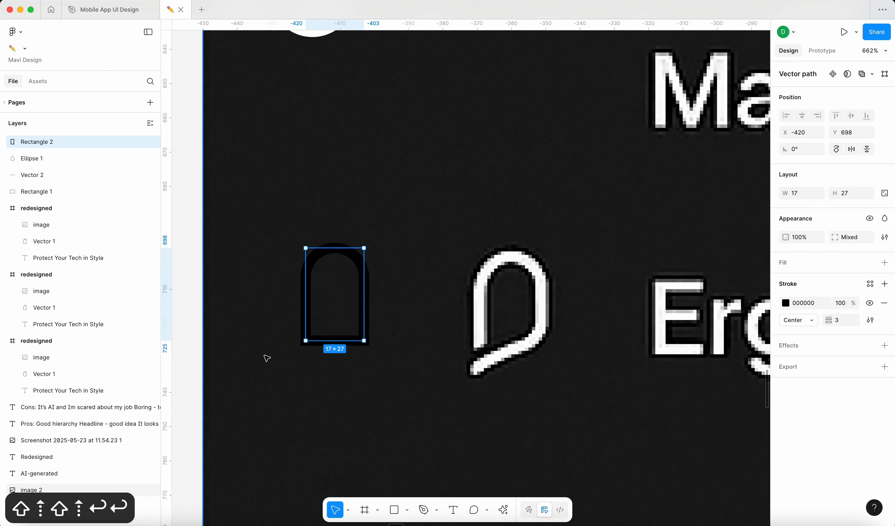
# Add a point at the middle of the arch's bottom edge and delete the segment left of it.
pyautogui.press('Return')
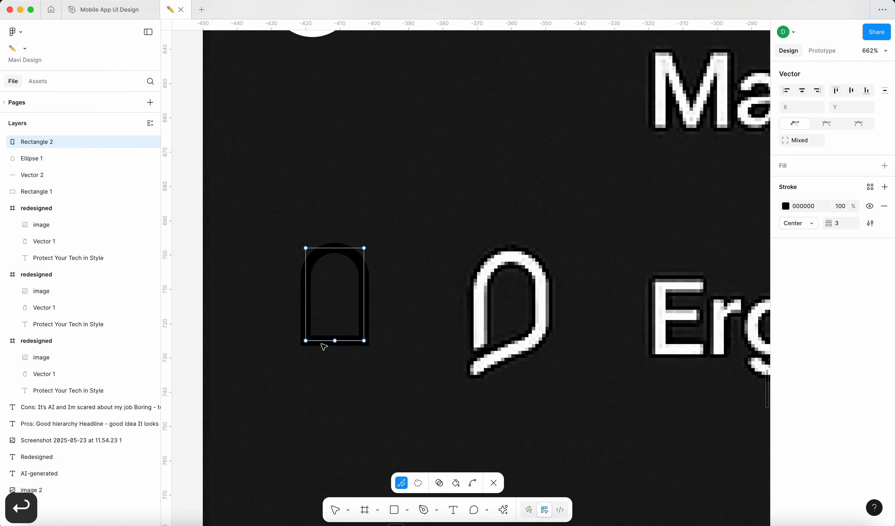
pyautogui.press('Return')
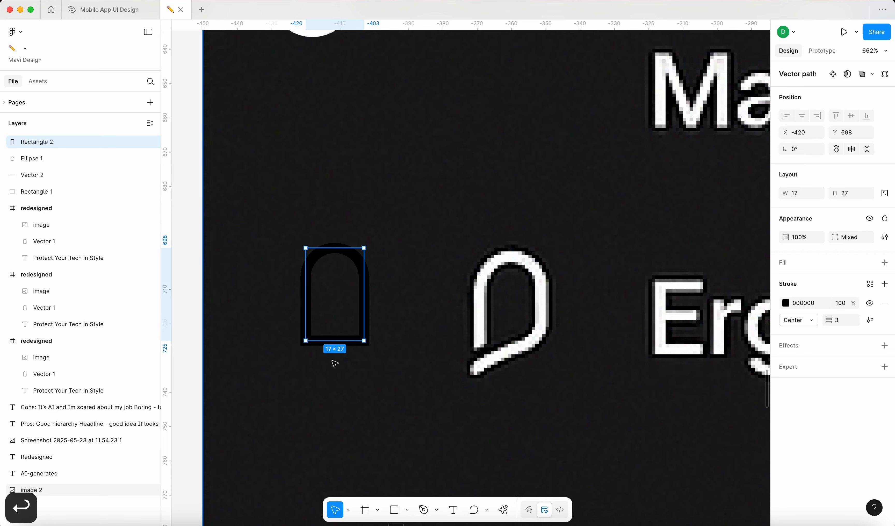
pyautogui.click(388, 355)
pyautogui.click(360, 312)
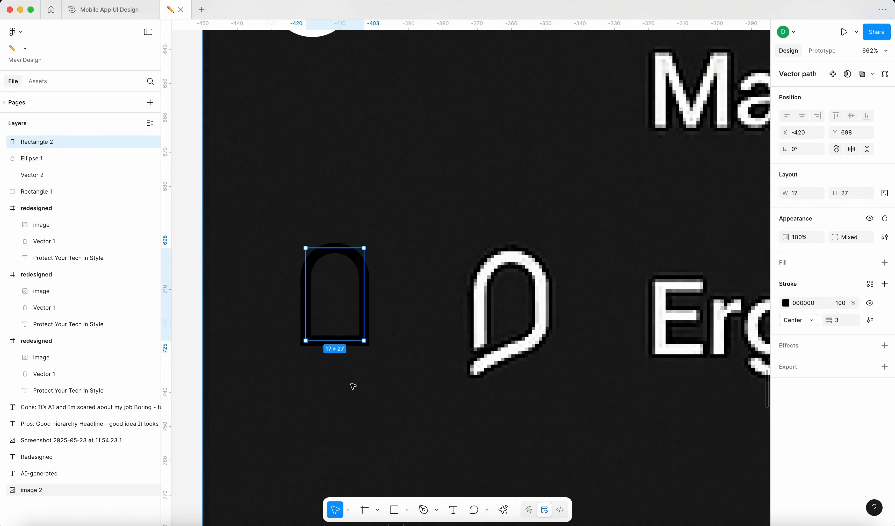
pyautogui.press('Return')
pyautogui.click(336, 341)
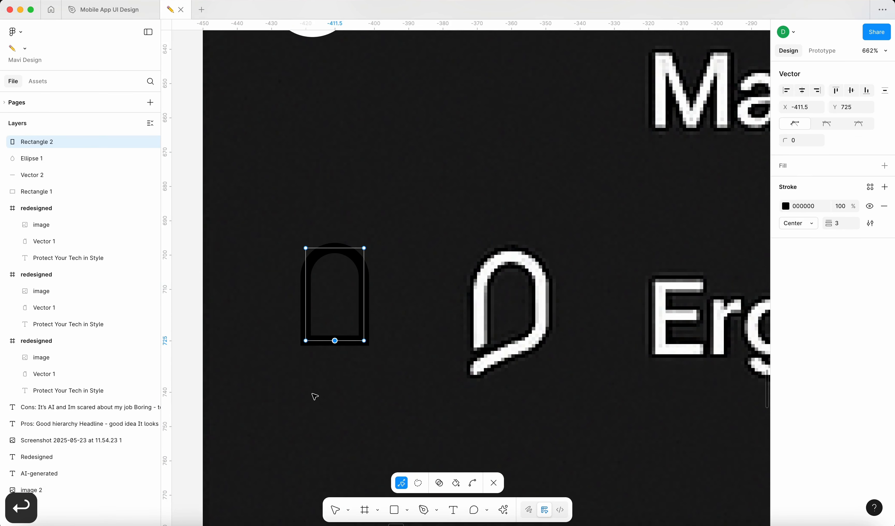
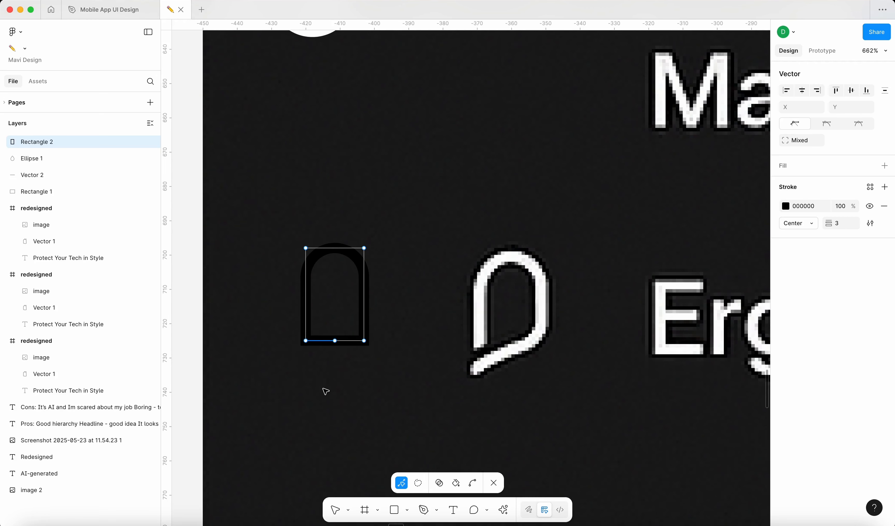
pyautogui.press('BackSpace')
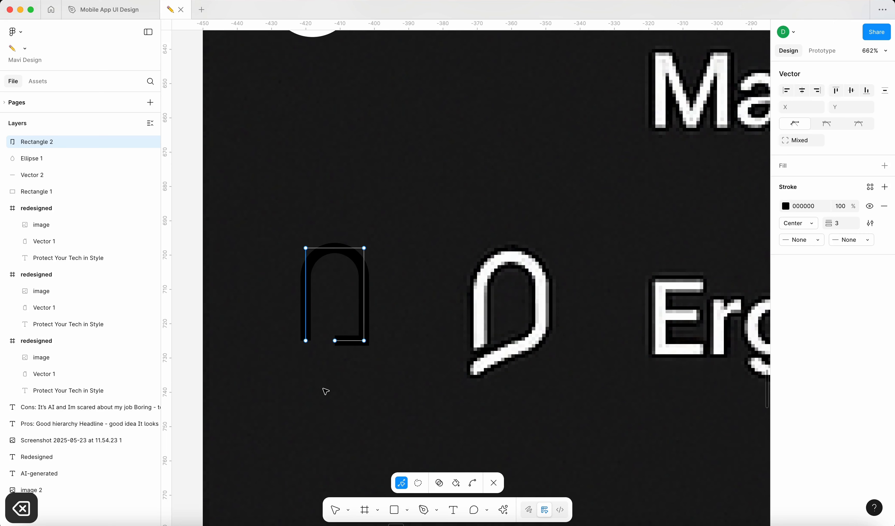
# Move the open end point of the arch's bottom edge to X -420.5, Y 730 to form a slanted strap end.
pyautogui.click(335, 341)
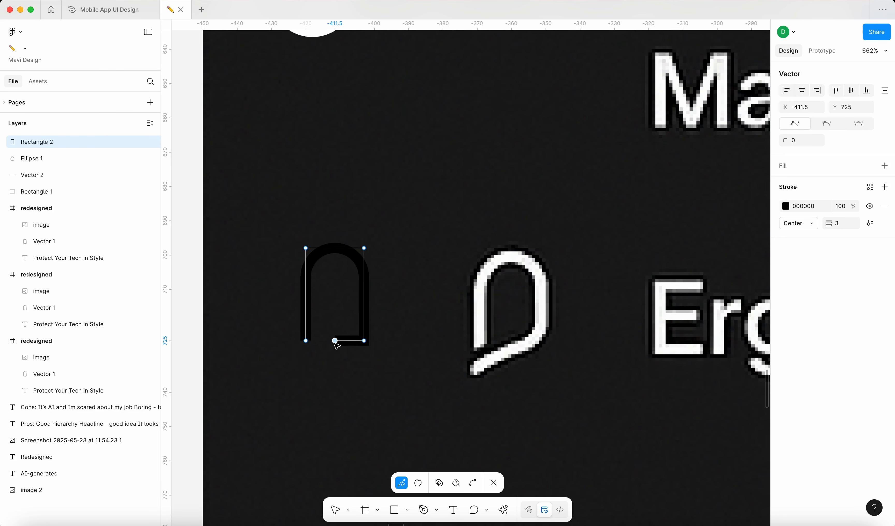
pyautogui.press('Left')
pyautogui.press('Left')
pyautogui.press('Left')
pyautogui.press('Left')
pyautogui.press('Left')
pyautogui.press('Left')
pyautogui.press('Left')
pyautogui.press('Left')
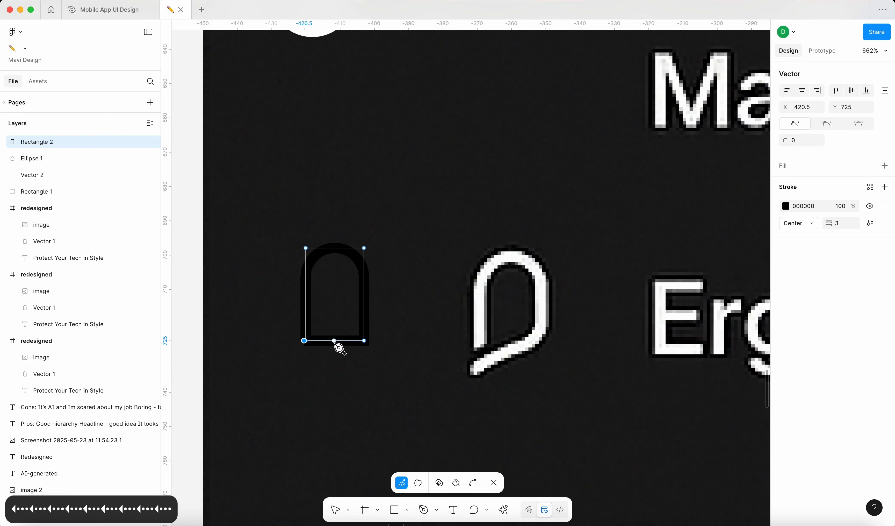
pyautogui.press('Down')
pyautogui.press('Down')
pyautogui.press('Down')
pyautogui.press('Down')
pyautogui.press('Down')
pyautogui.press('Down')
pyautogui.press('Down')
pyautogui.press('Down')
pyautogui.press('Down')
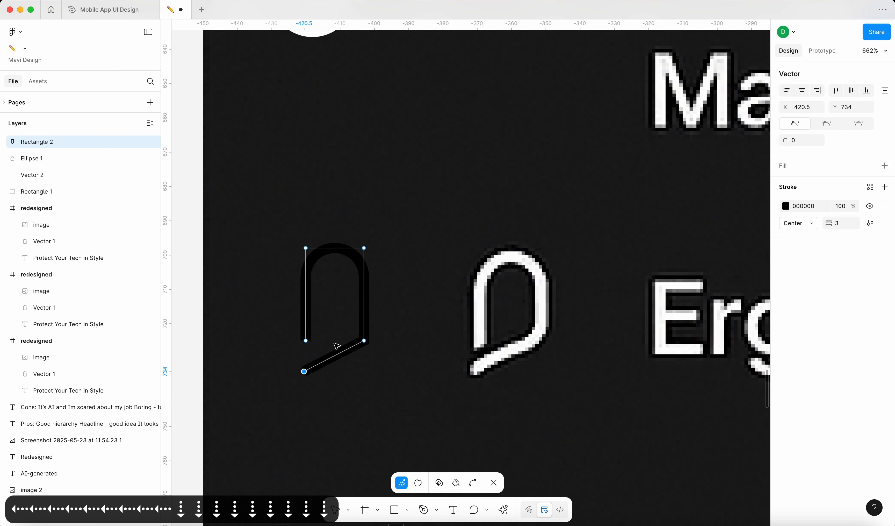
pyautogui.press('Up')
pyautogui.press('Up')
pyautogui.press('Up')
pyautogui.press('Up')
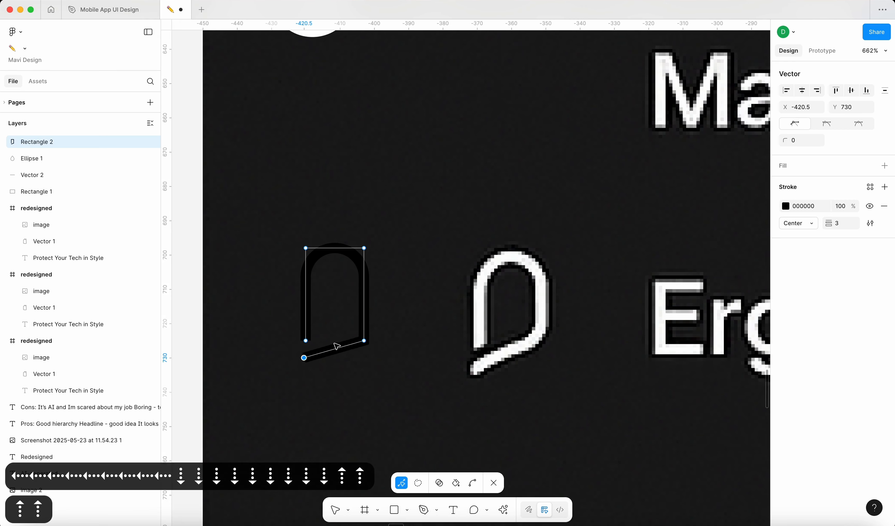
pyautogui.press('Down')
pyautogui.press('Up')
# Raise the strap shape's three lower points together, bringing the side ends to Y 720 and the slanted tip to Y 725.
pyautogui.moveTo(408, 392); pyautogui.dragTo(266, 313)
pyautogui.hotkey('shift', 'Up')
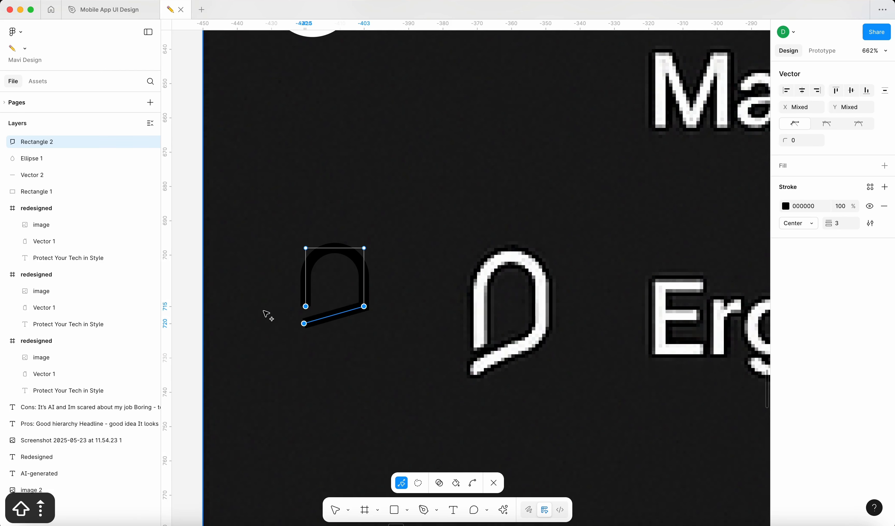
pyautogui.press('Down')
pyautogui.press('Down')
pyautogui.press('Down')
pyautogui.press('Down')
pyautogui.press('Down')
pyautogui.press('Up')
pyautogui.press('Down')
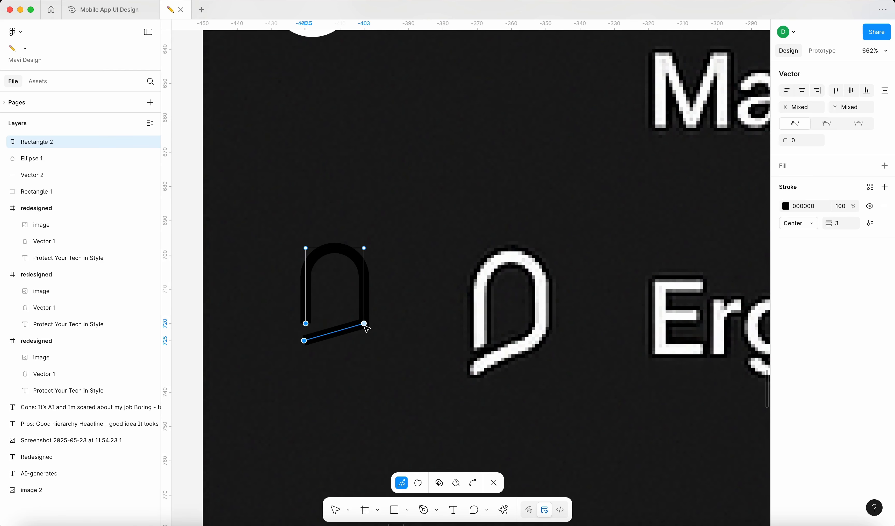
# Round the strap shape's lower-right corner with a radius of 13.
pyautogui.click(796, 144)
pyautogui.hotkey('shift', 'Up')
pyautogui.hotkey('shift', 'Up')
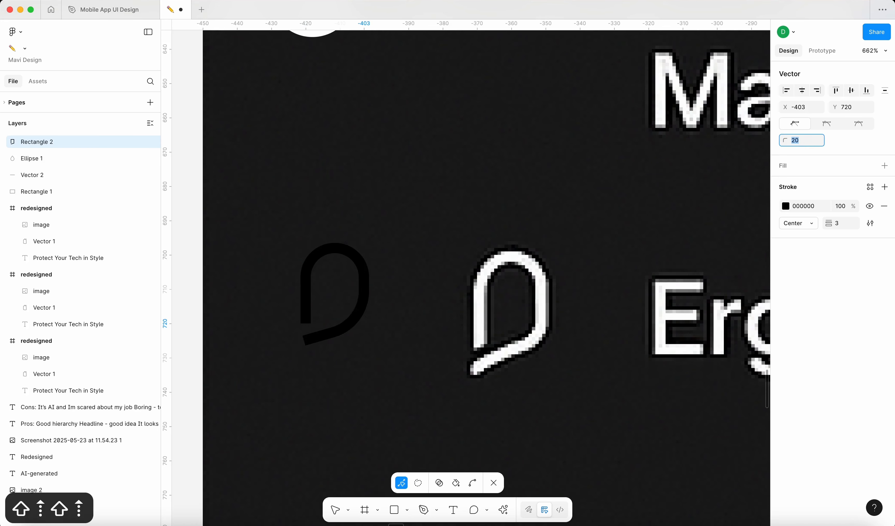
pyautogui.hotkey('shift', 'Down')
pyautogui.press('Up')
pyautogui.press('Up')
pyautogui.press('Return')
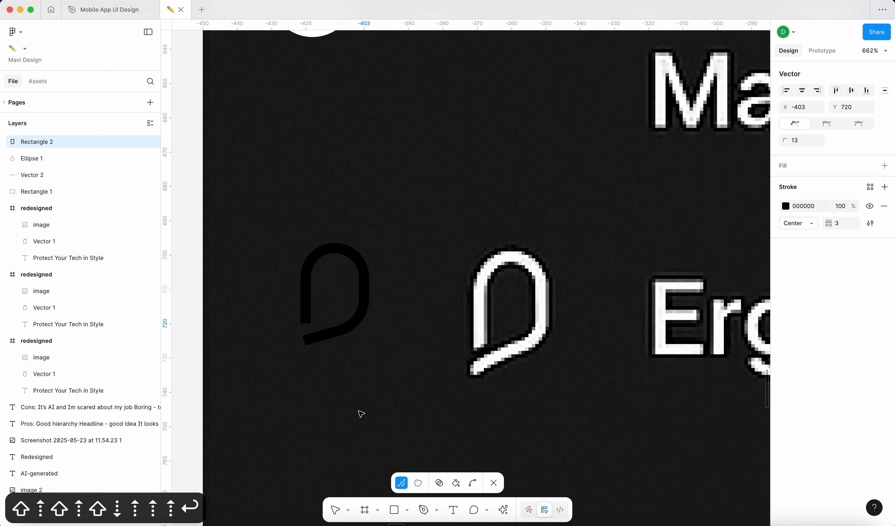
# Give the strap shape's stroke round caps at both of its open ends.
pyautogui.press('Return')
pyautogui.click(801, 336)
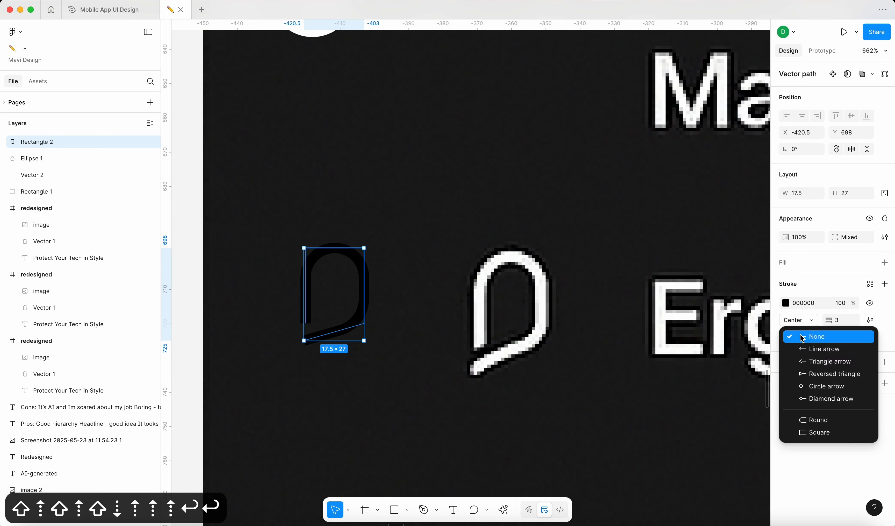
pyautogui.click(809, 414)
pyautogui.click(852, 336)
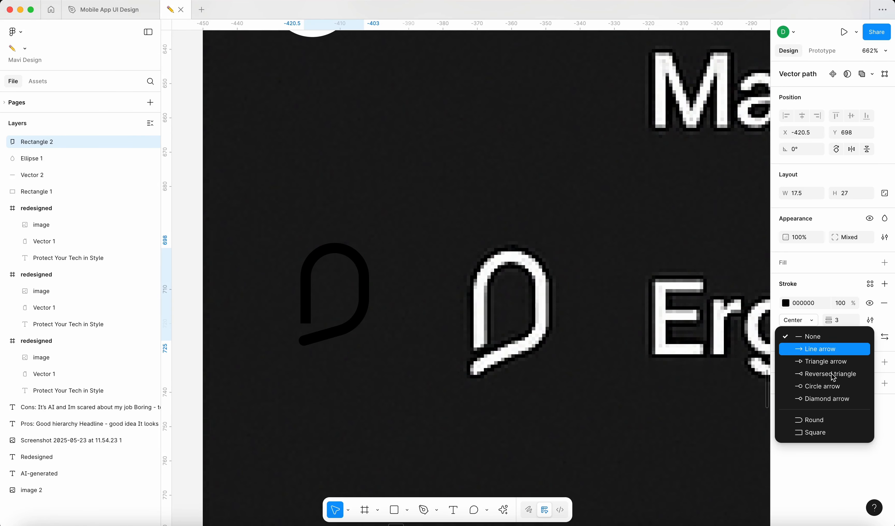
pyautogui.click(814, 417)
# Move the slanted tip point of the strap shape to X -419.5, Y 725.
pyautogui.press('Return')
pyautogui.click(304, 341)
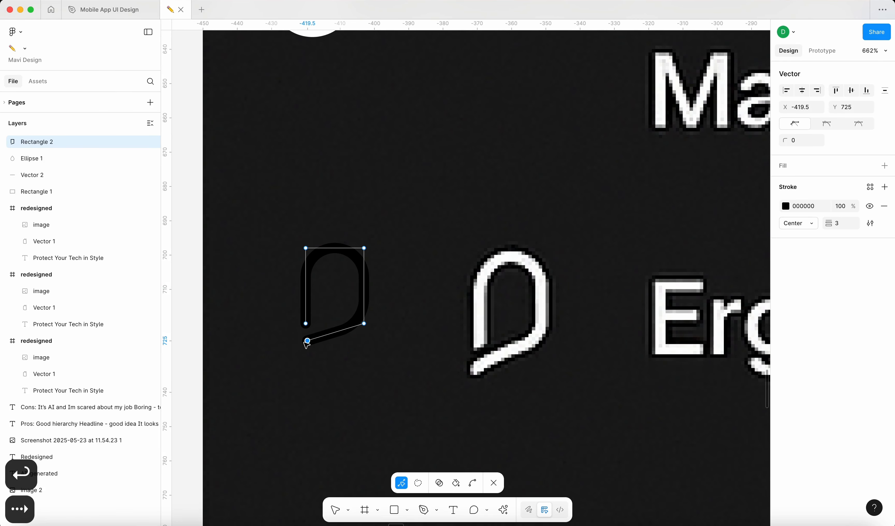
pyautogui.press('Escape')
pyautogui.click(268, 336)
pyautogui.scroll(-5, 267, 336)
pyautogui.scroll(5, 287, 328)
# Nudge the strap's upright open end up slightly and set the shape's stroke colour to FFFFFF.
pyautogui.click(314, 319)
pyautogui.press('Return')
pyautogui.hotkey('shift', 'Return')
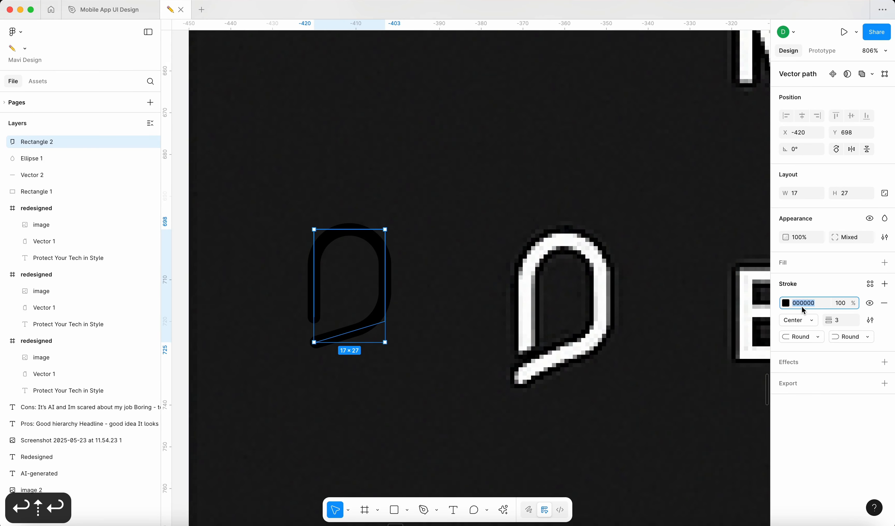
pyautogui.write('ffffff')
pyautogui.press('Return')
# Shorten the strap's upright side by raising its open end point to Y 727.
pyautogui.click(435, 322)
pyautogui.scroll(-5, 436, 322)
pyautogui.scroll(5, 328, 322)
pyautogui.click(332, 313)
pyautogui.press('Return')
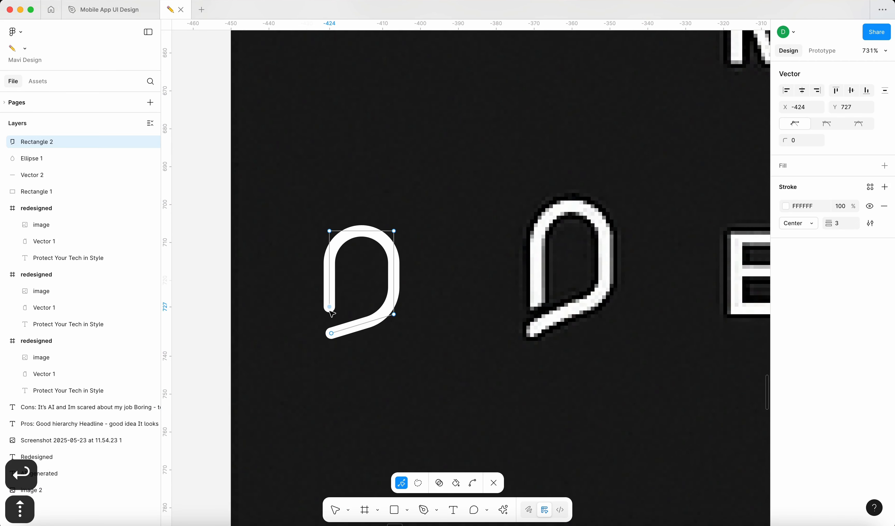
pyautogui.click(214, 332)
# Group the laptop icon's screen rectangle and base line.
pyautogui.scroll(-5, 216, 334)
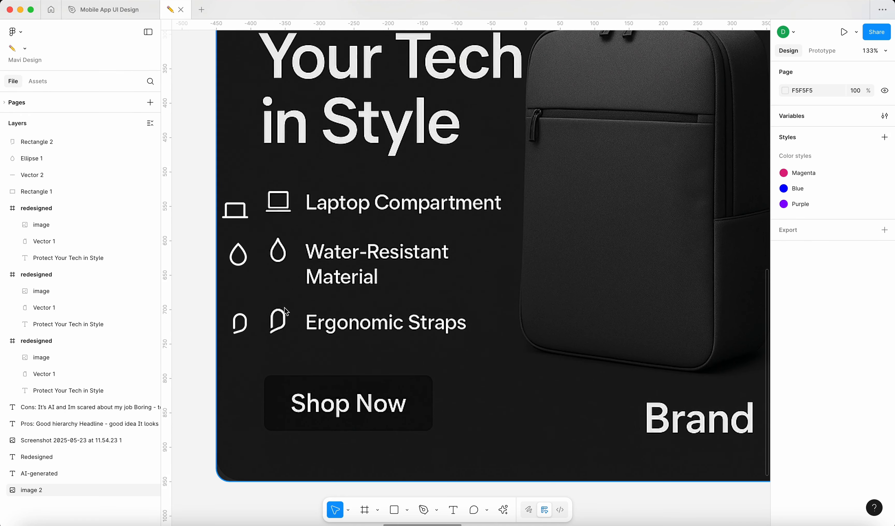
pyautogui.scroll(5, 285, 310)
pyautogui.scroll(-5, 357, 194)
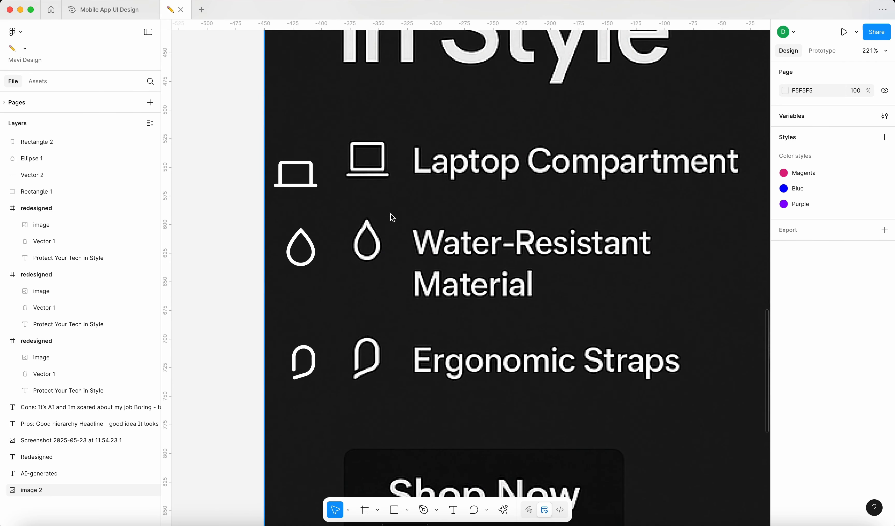
pyautogui.scroll(5, 256, 278)
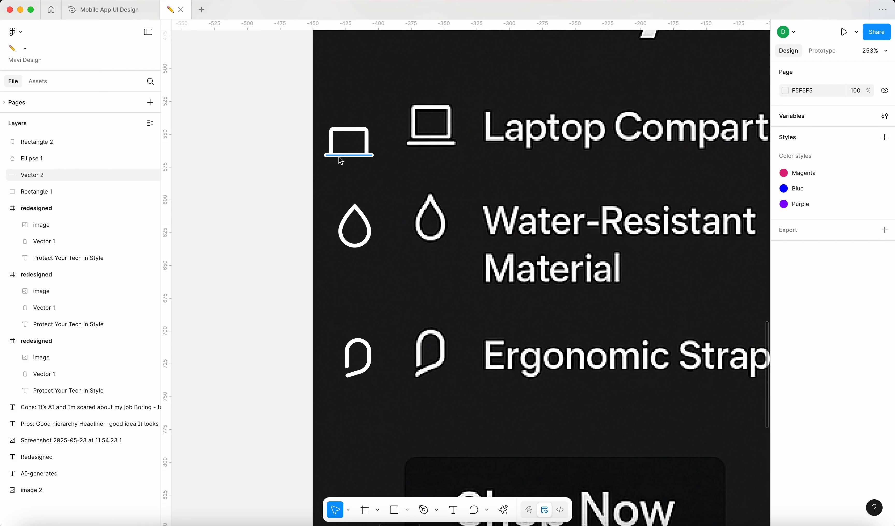
pyautogui.click(340, 157)
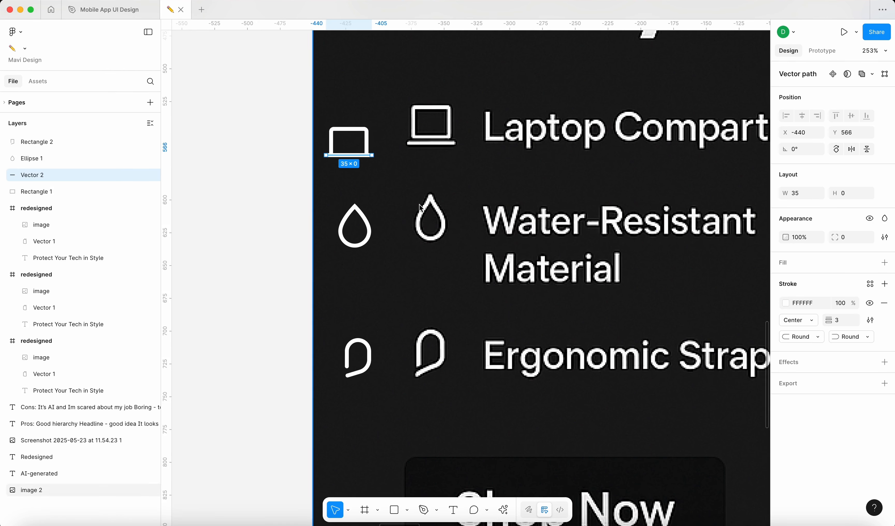
pyautogui.click(284, 200)
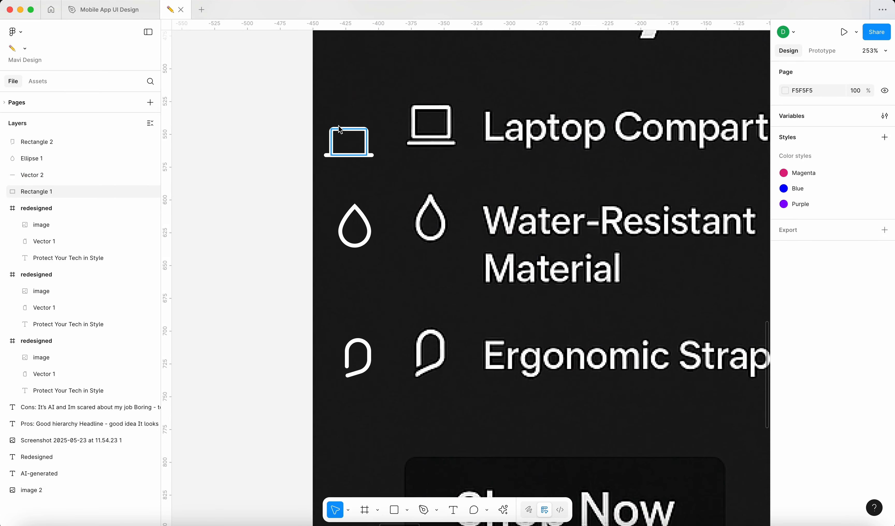
pyautogui.click(330, 144)
pyautogui.scroll(3, 329, 145)
pyautogui.scroll(3, 329, 144)
pyautogui.keyDown('shift'); pyautogui.click(319, 189); pyautogui.keyUp('shift')
pyautogui.press('super+g')
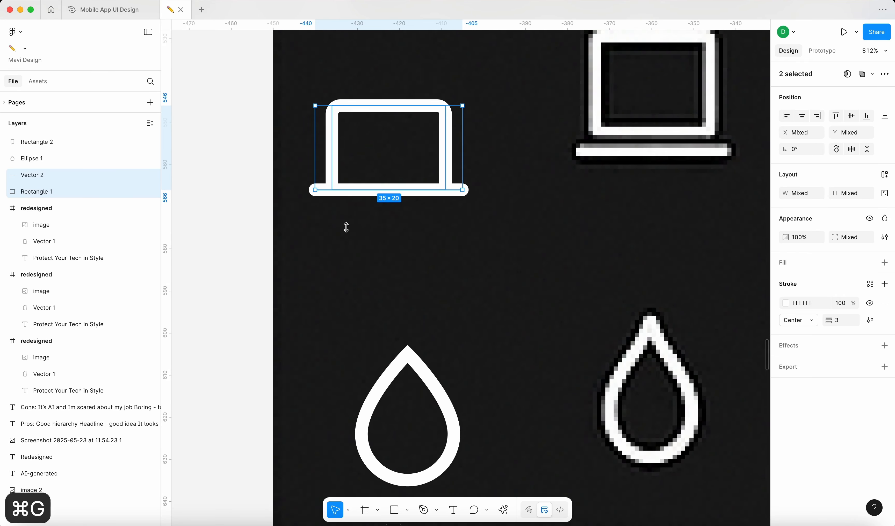
# Move the laptop, water-drop and strap icons together into the first redesigned frame, below the headline.
pyautogui.scroll(-5, 372, 210)
pyautogui.keyDown('shift'); pyautogui.click(395, 287); pyautogui.keyUp('shift')
pyautogui.keyDown('shift'); pyautogui.click(399, 357); pyautogui.keyUp('shift')
pyautogui.scroll(-5, 400, 320)
pyautogui.moveTo(400, 322); pyautogui.dragTo(509, 282)
pyautogui.scroll(1, 397, 310)
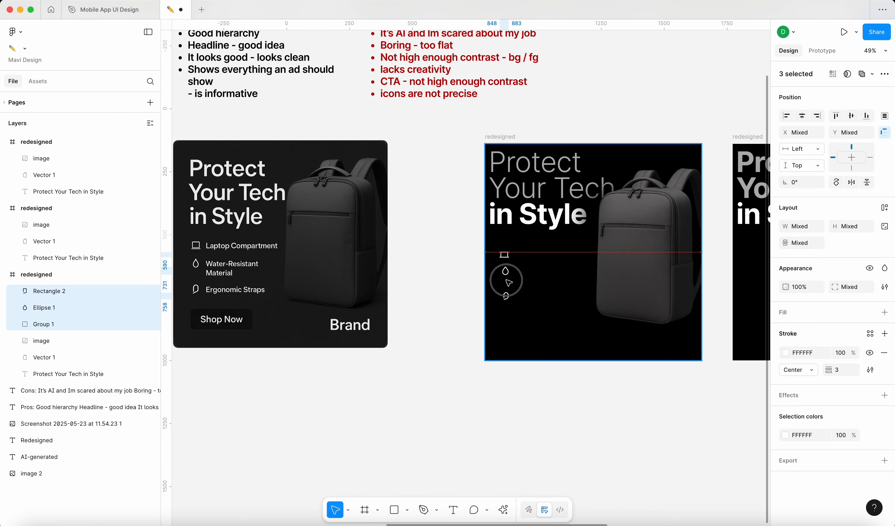
pyautogui.click(428, 319)
# Duplicate the third redesigned frame with the bold white headline and place the copy beneath the first one.
pyautogui.hscroll(5, 428, 318)
pyautogui.keyDown('super'); pyautogui.scroll(-5, 427, 319); pyautogui.keyUp('super')
pyautogui.hscroll(2, 428, 318)
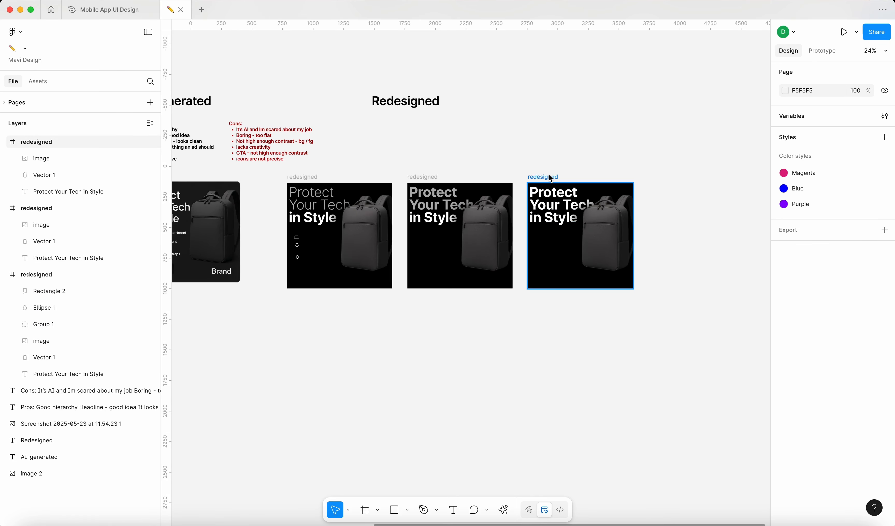
pyautogui.keyDown('alt'); pyautogui.moveTo(551, 177); pyautogui.dragTo(309, 313); pyautogui.keyUp('alt')
pyautogui.click(230, 318)
# Move the three icons from the first redesigned frame into the duplicated frame, below its headline.
pyautogui.scroll(-3, 346, 329)
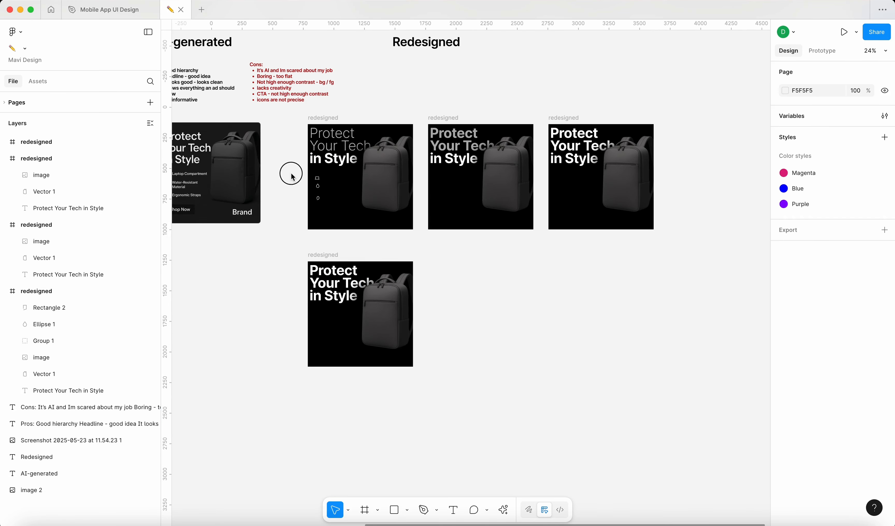
pyautogui.moveTo(291, 176); pyautogui.dragTo(320, 326)
pyautogui.click(517, 337)
# Align the three icons on a common vertical axis and distribute them with wider, even vertical spacing.
pyautogui.scroll(10, 286, 333)
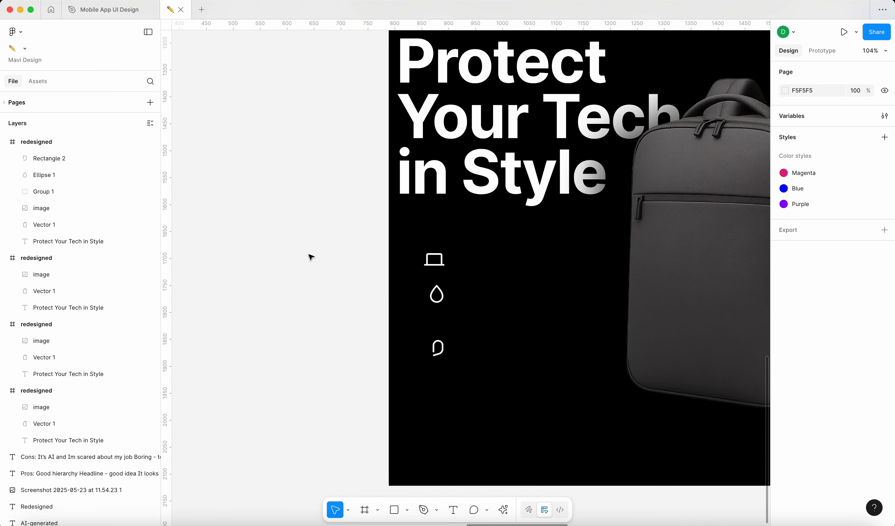
pyautogui.moveTo(309, 259); pyautogui.dragTo(449, 361)
pyautogui.hotkey('alt', 'g')
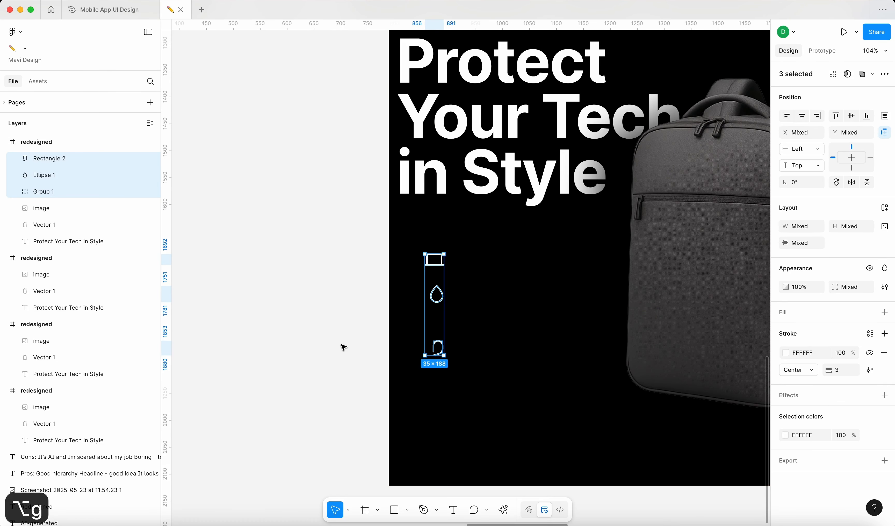
pyautogui.hotkey('alt', 'h')
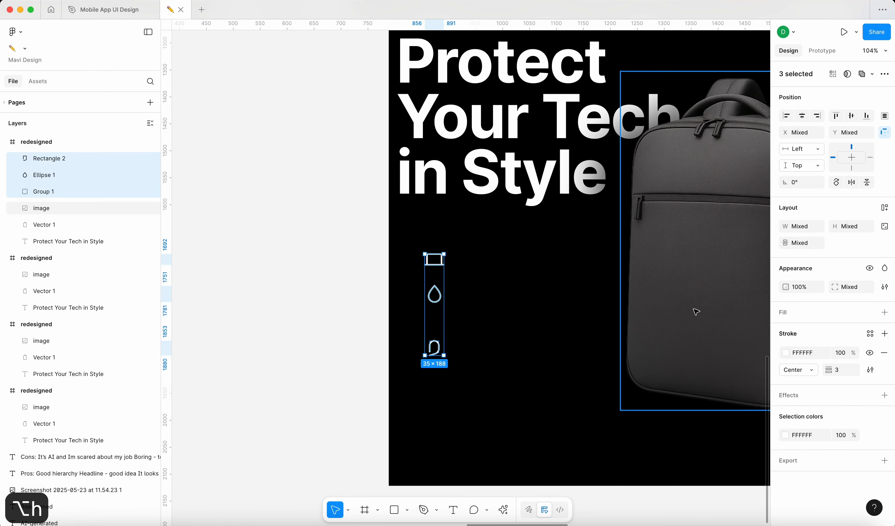
pyautogui.hotkey('ctrl', 'alt', 't')
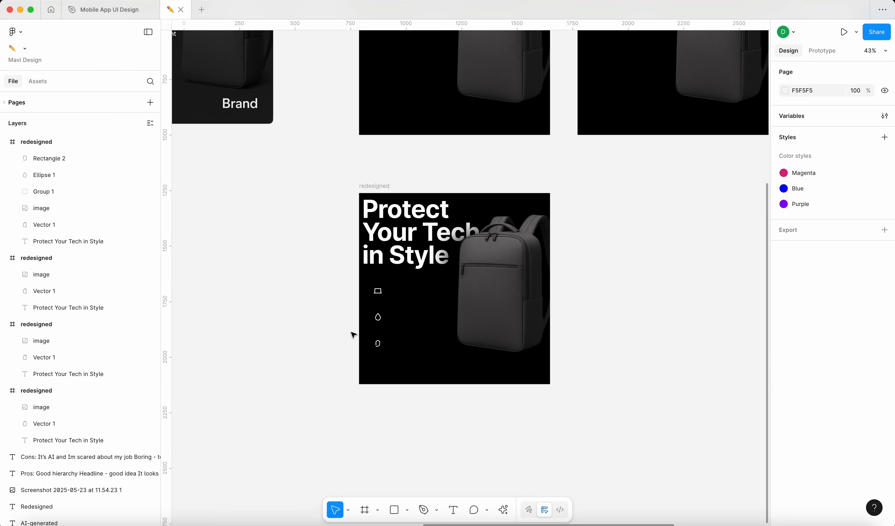
# Ungroup the laptop icon in the duplicated frame.
pyautogui.scroll(10, 353, 335)
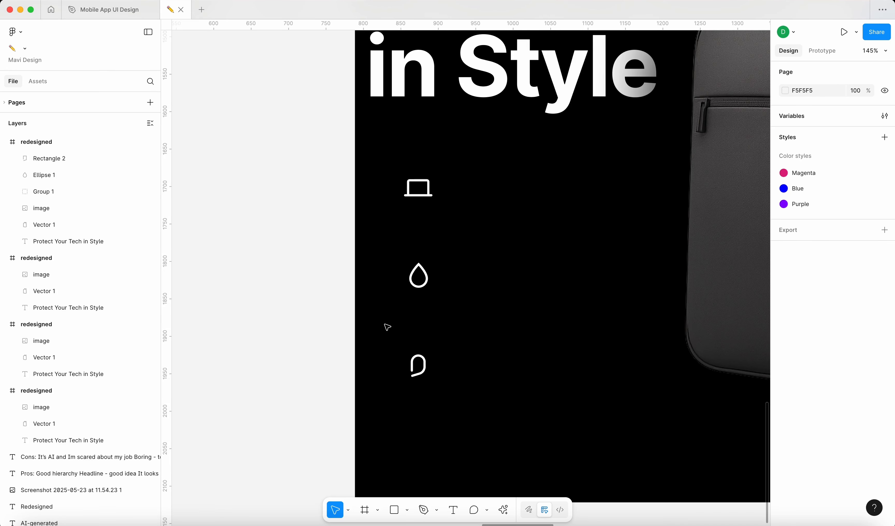
pyautogui.scroll(2, 387, 326)
pyautogui.scroll(6, 433, 221)
pyautogui.scroll(-3, 435, 222)
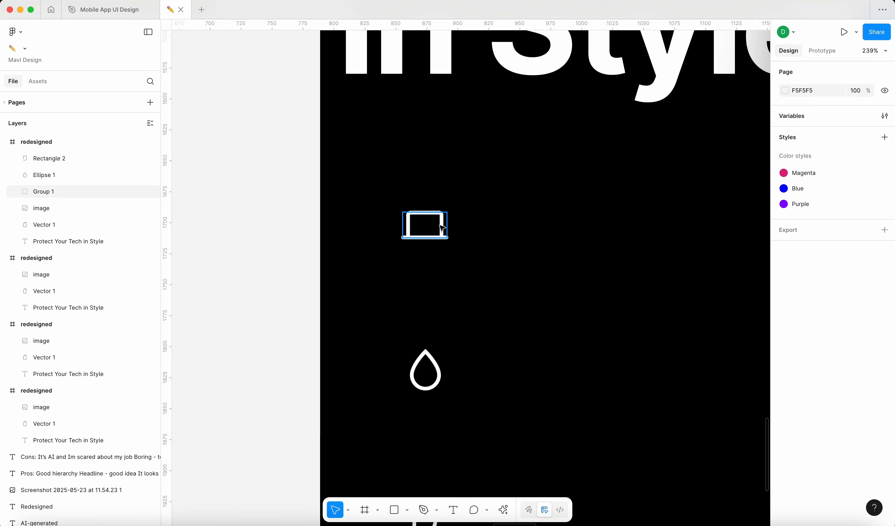
pyautogui.scroll(-10, 397, 253)
pyautogui.scroll(4, 429, 249)
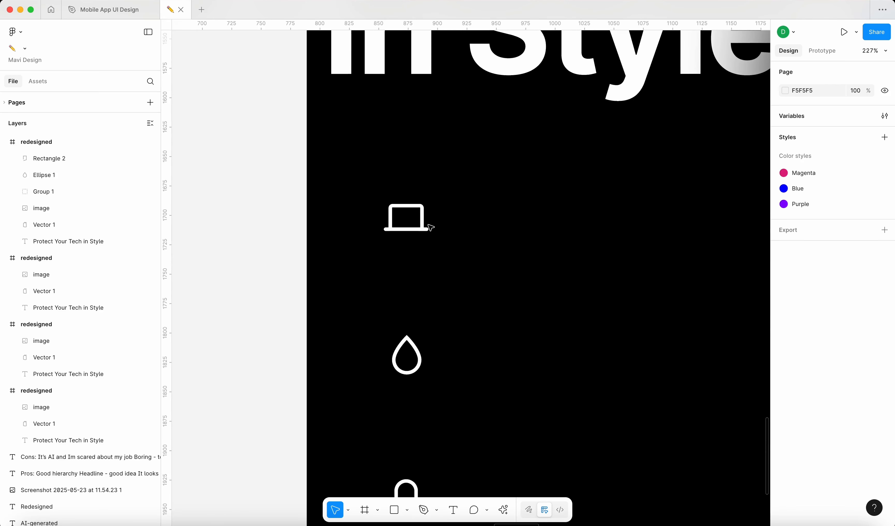
pyautogui.click(427, 226)
pyautogui.scroll(8, 429, 235)
pyautogui.click(432, 281)
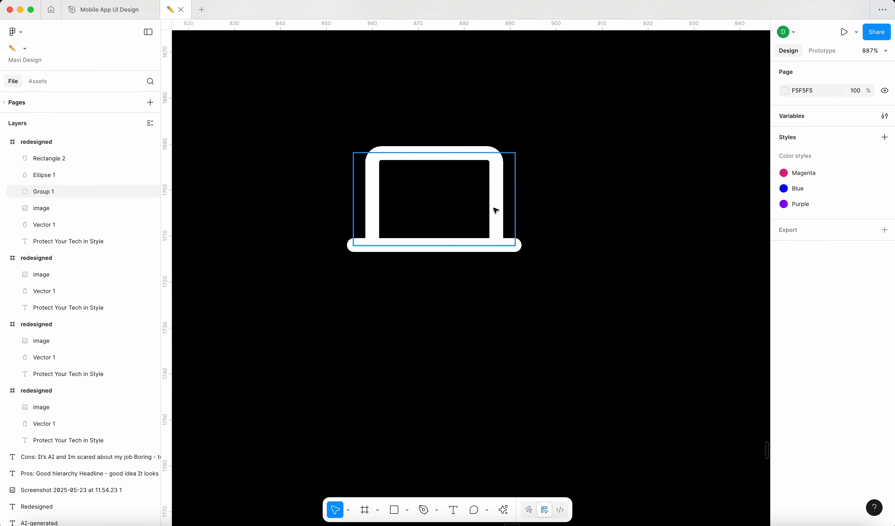
pyautogui.click(493, 208)
pyautogui.press('shift+super+g')
pyautogui.click(596, 213)
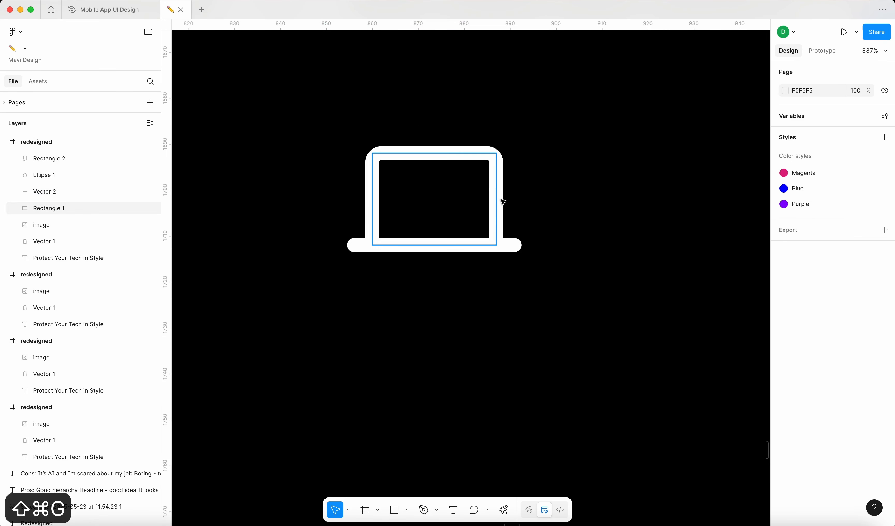
# Replace the laptop screen rectangle's stroke with a solid FFFFFF fill.
pyautogui.click(501, 199)
pyautogui.click(885, 295)
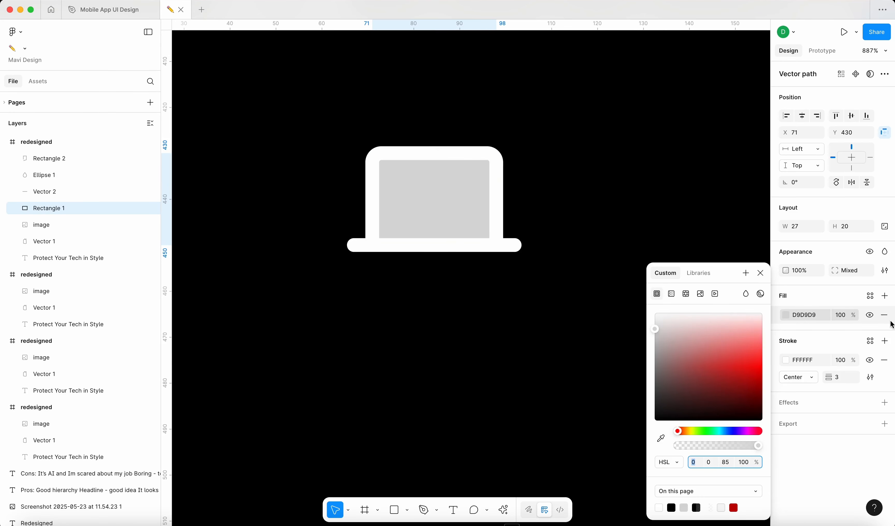
pyautogui.click(885, 360)
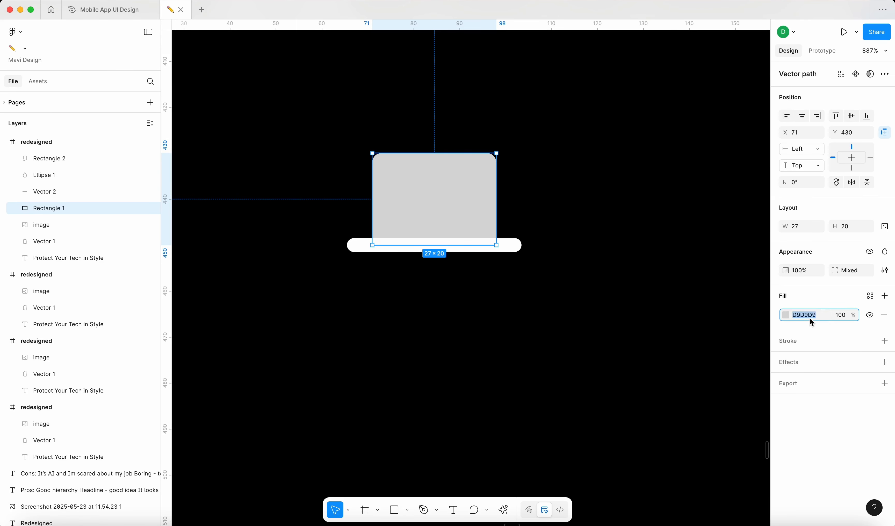
pyautogui.write('f')
pyautogui.press('Return')
# Set both end caps of the laptop's base line to None.
pyautogui.click(512, 244)
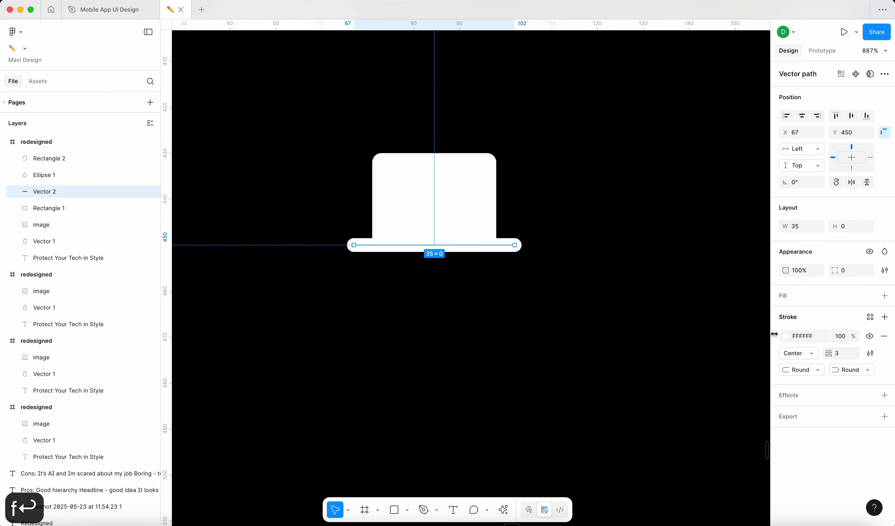
pyautogui.click(794, 369)
pyautogui.click(815, 284)
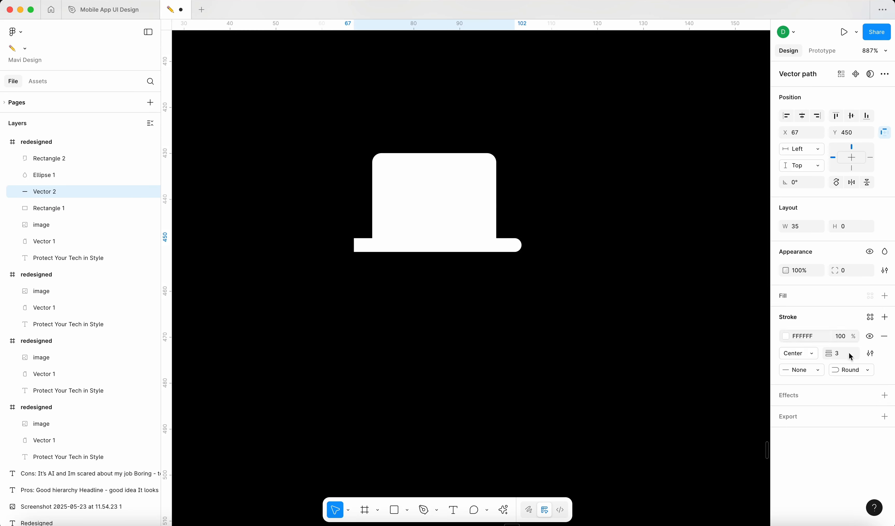
pyautogui.click(859, 370)
pyautogui.click(841, 293)
pyautogui.click(615, 336)
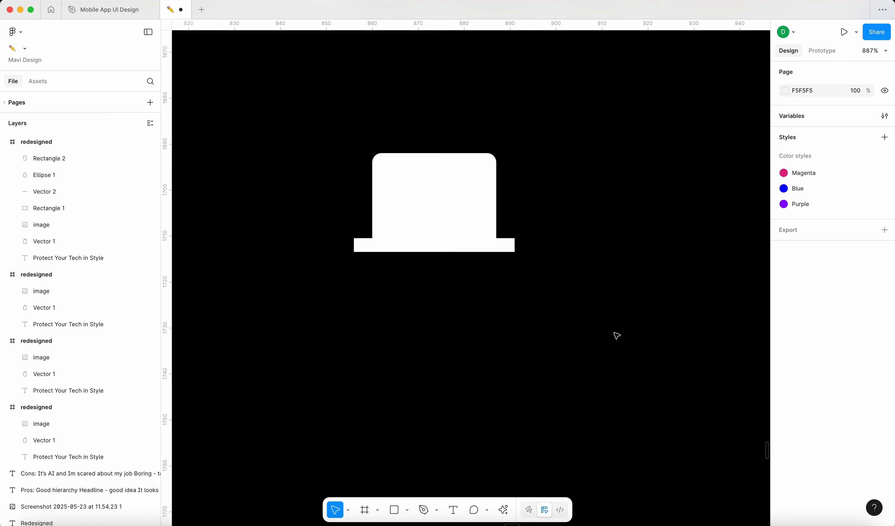
# Lower the laptop screen's white fill opacity to 40%.
pyautogui.click(441, 202)
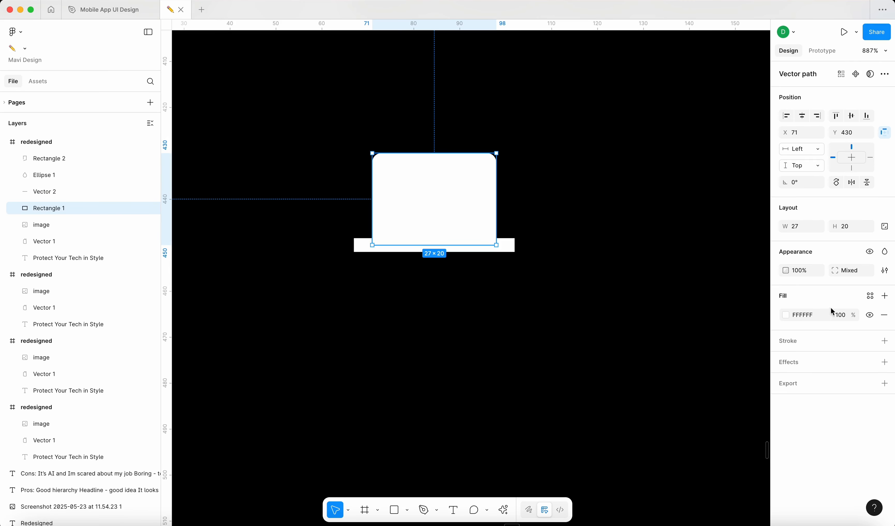
pyautogui.hotkey('shift', 'Down')
pyautogui.hotkey('shift', 'Down')
pyautogui.hotkey('shift', 'Down')
pyautogui.hotkey('shift', 'Down')
pyautogui.hotkey('shift', 'Down')
pyautogui.hotkey('shift', 'Down')
pyautogui.hotkey('shift', 'Up')
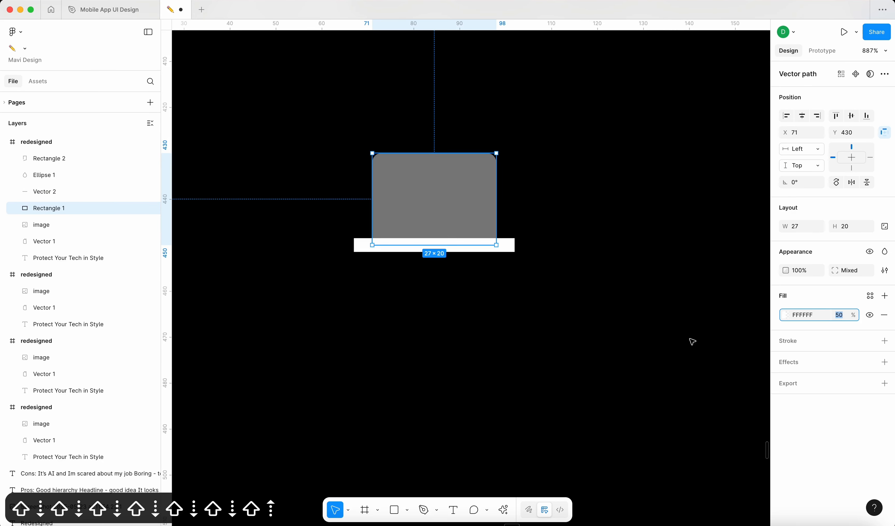
pyautogui.hotkey('shift', 'Down')
pyautogui.click(576, 359)
pyautogui.scroll(6, 353, 237)
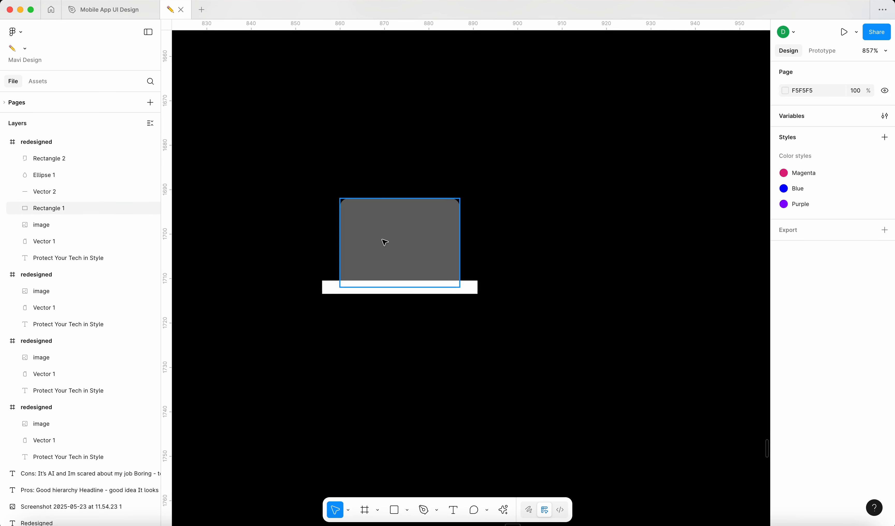
# Examine the filled laptop icon's screen and base up close and at the scale of the whole ad.
pyautogui.click(383, 240)
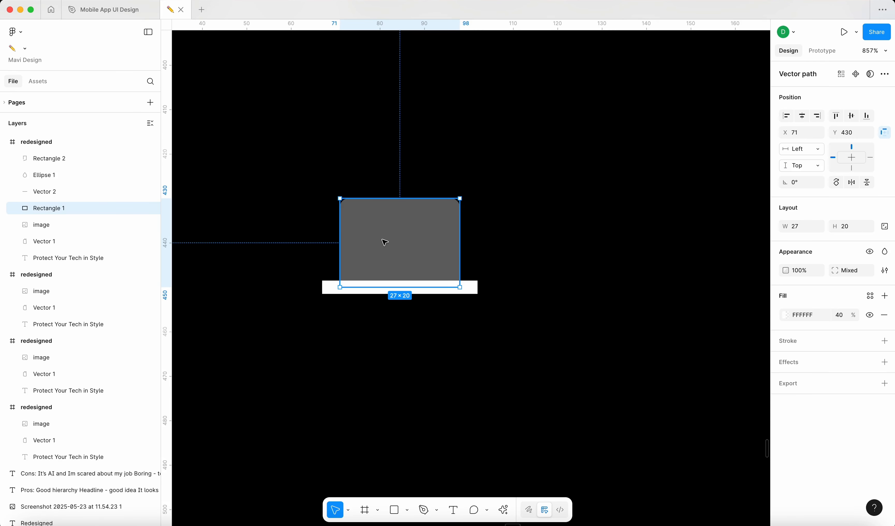
pyautogui.click(516, 316)
pyautogui.scroll(-5, 540, 348)
pyautogui.scroll(5, 553, 352)
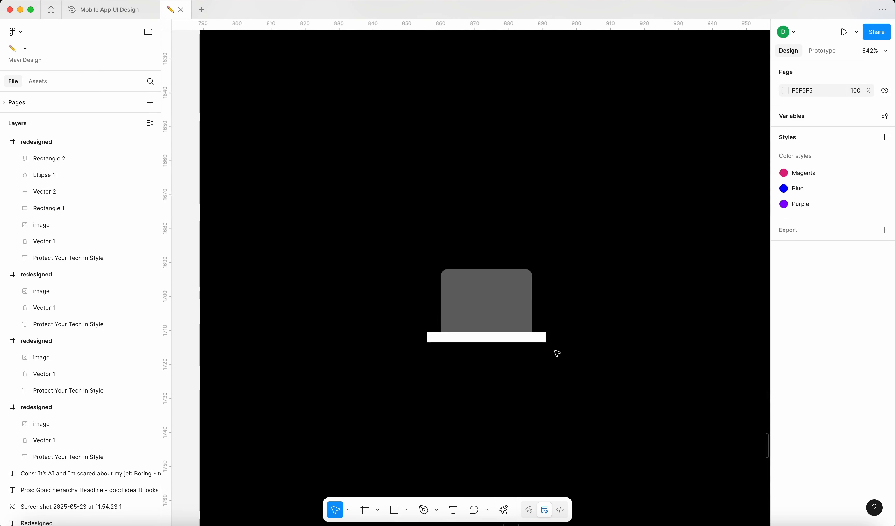
pyautogui.scroll(5, 537, 348)
pyautogui.click(516, 340)
pyautogui.click(530, 295)
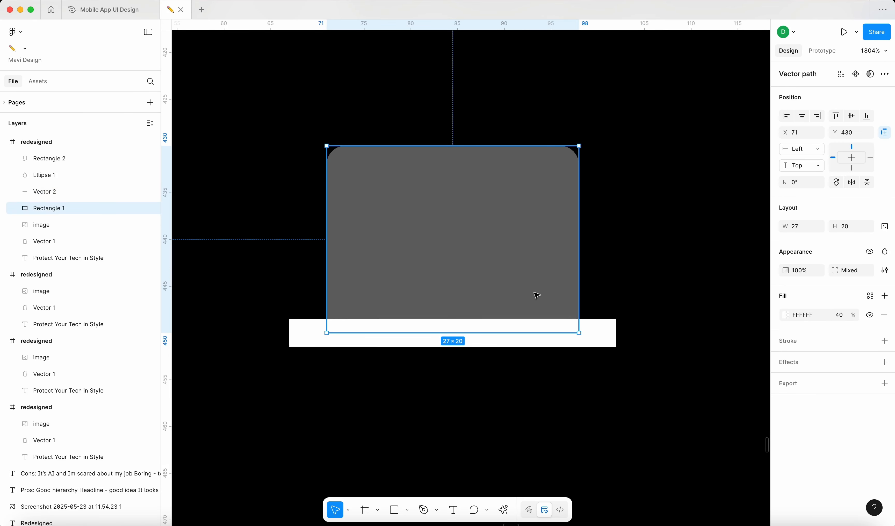
pyautogui.scroll(-8, 594, 336)
pyautogui.click(449, 333)
pyautogui.scroll(-5, 451, 333)
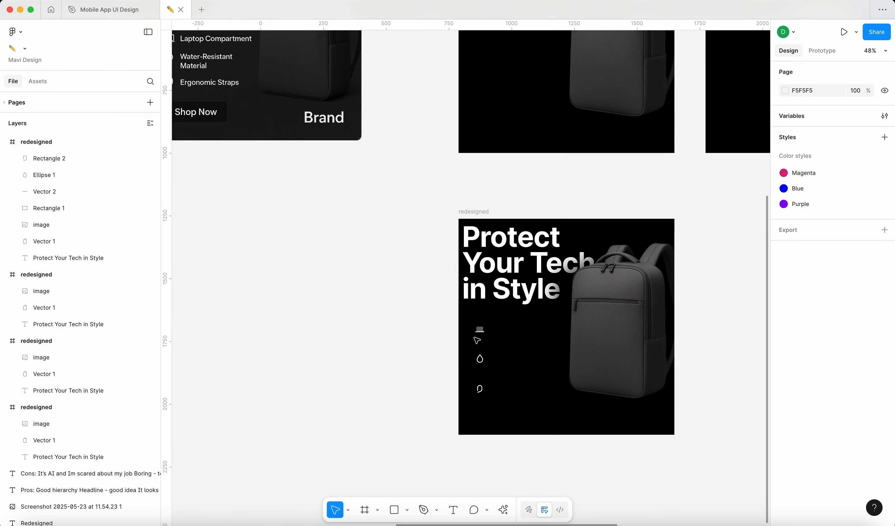
# Compare the redrawn icons in the redesigned frame with the icons in the original ad.
pyautogui.scroll(5, 476, 338)
pyautogui.scroll(-5, 530, 350)
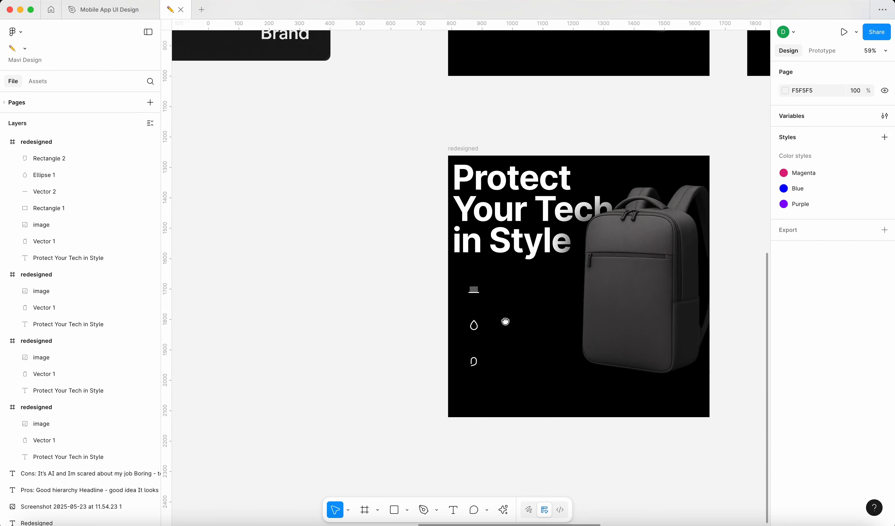
pyautogui.scroll(3, 430, 296)
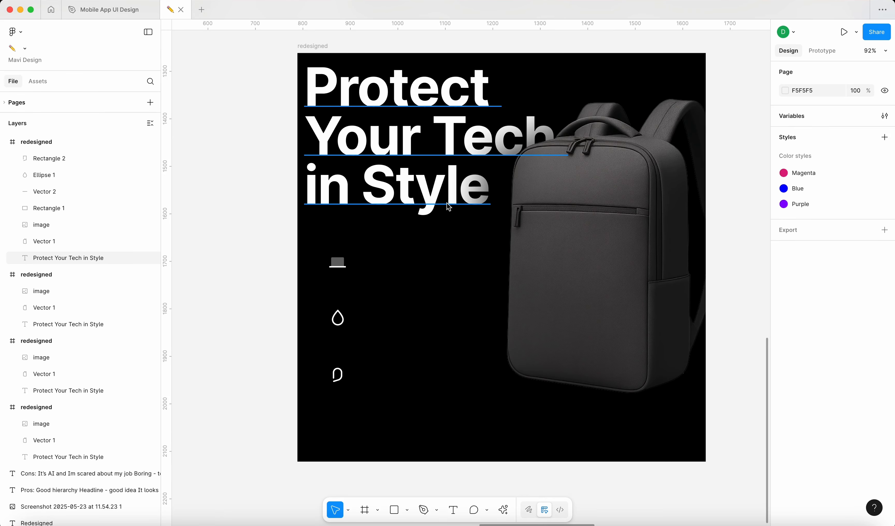
pyautogui.scroll(5, 327, 267)
pyautogui.scroll(-5, 317, 269)
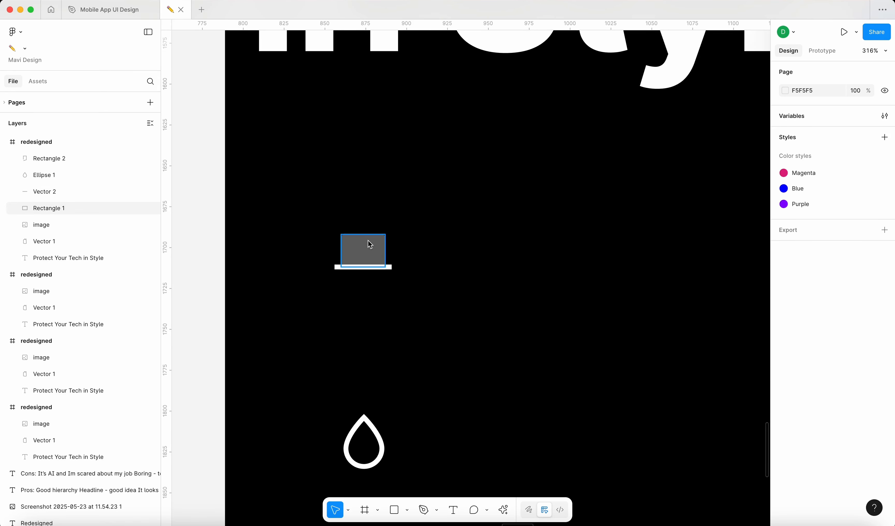
pyautogui.hscroll(5, 347, 266)
pyautogui.scroll(5, 346, 266)
pyautogui.hscroll(-5, 347, 266)
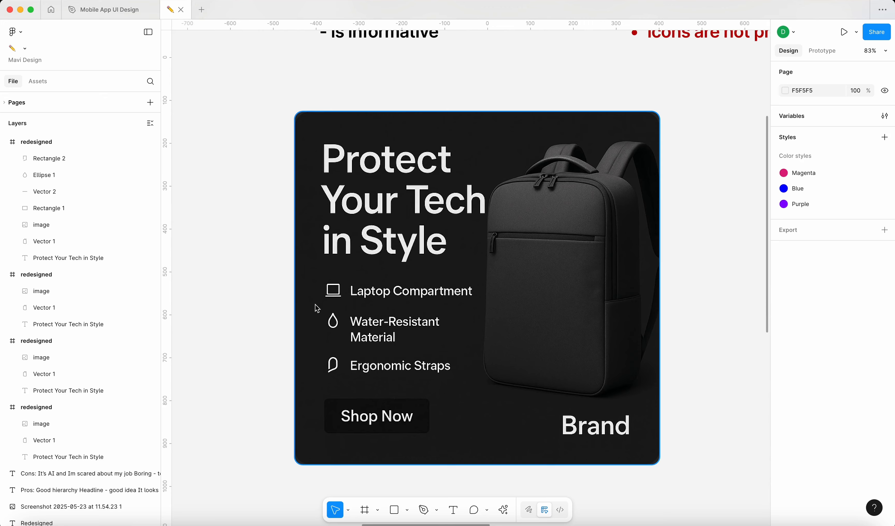
pyautogui.scroll(3, 345, 397)
# Replace the water-drop icon's stroke with a solid FFFFFF fill.
pyautogui.click(429, 339)
pyautogui.scroll(5, 433, 352)
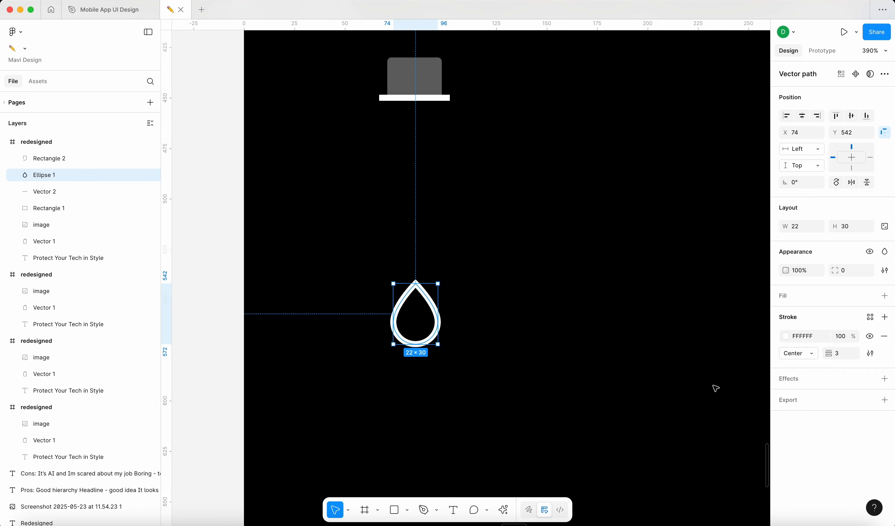
pyautogui.click(884, 295)
pyautogui.click(786, 314)
pyautogui.click(803, 316)
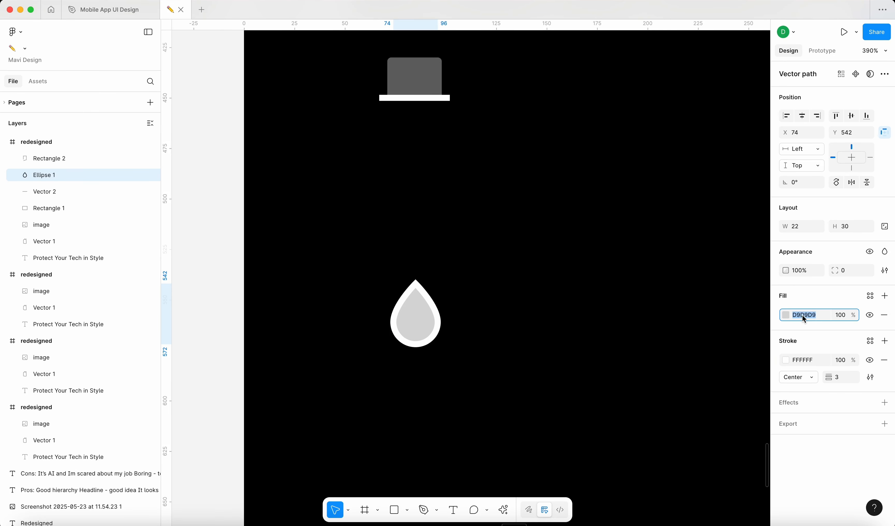
pyautogui.write('f')
pyautogui.press('Return')
pyautogui.click(885, 360)
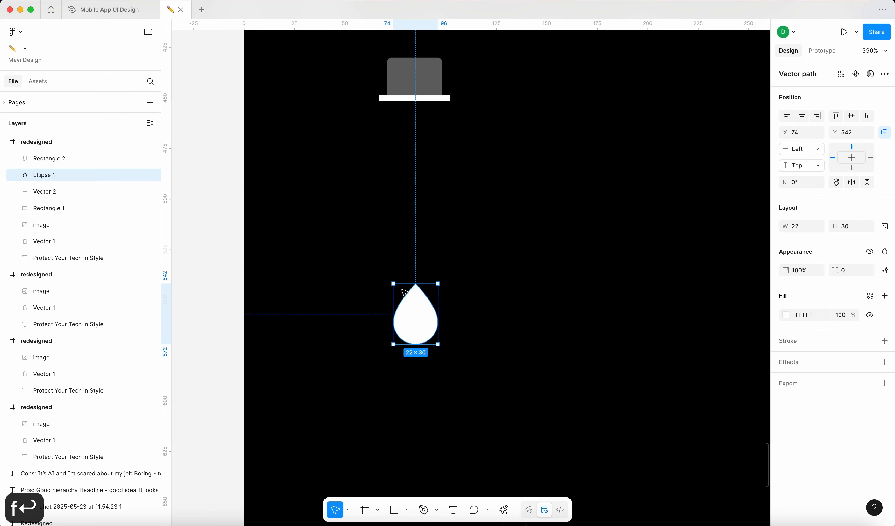
# Change the water drop's solid fill to a radial gradient.
pyautogui.scroll(-5, 415, 311)
pyautogui.scroll(5, 448, 305)
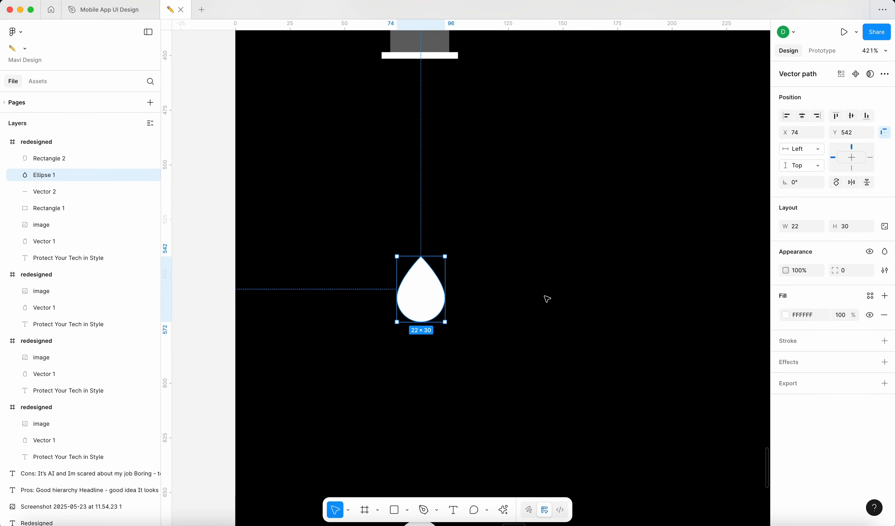
pyautogui.scroll(5, 349, 283)
pyautogui.click(786, 315)
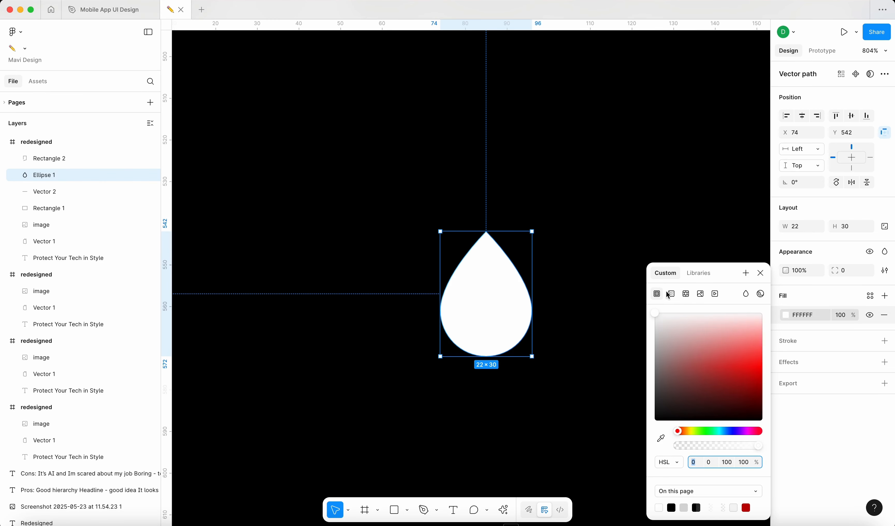
pyautogui.click(670, 294)
pyautogui.click(688, 321)
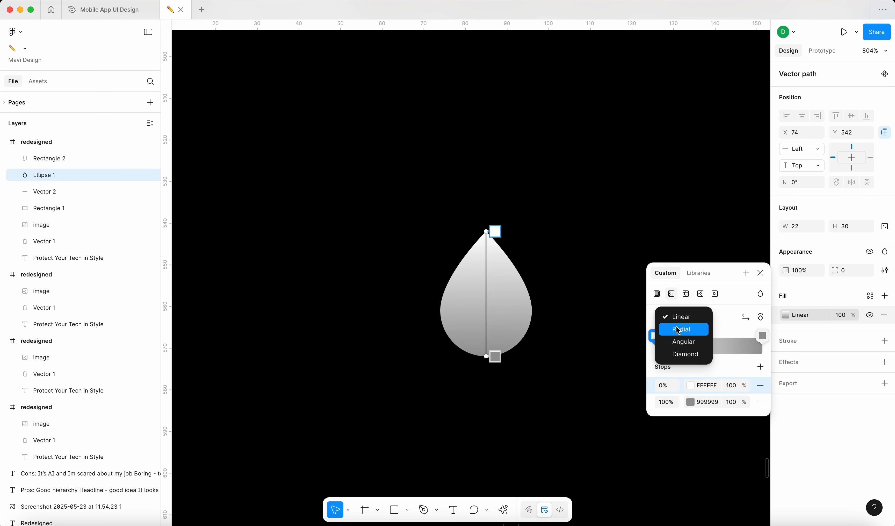
pyautogui.click(679, 327)
# Set the drop gradient's 100% stop to FFFFFF with 0% opacity.
pyautogui.click(710, 401)
pyautogui.write('fff')
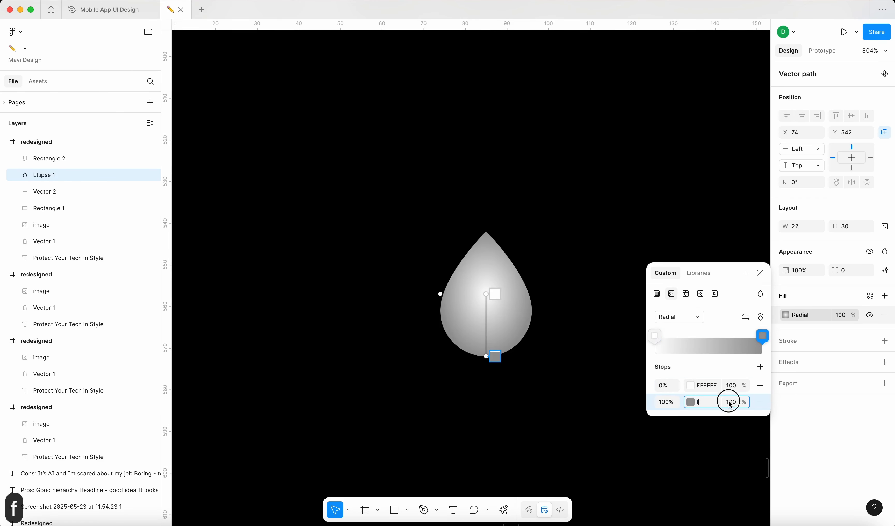
pyautogui.click(730, 402)
pyautogui.write('0')
pyautogui.press('Return')
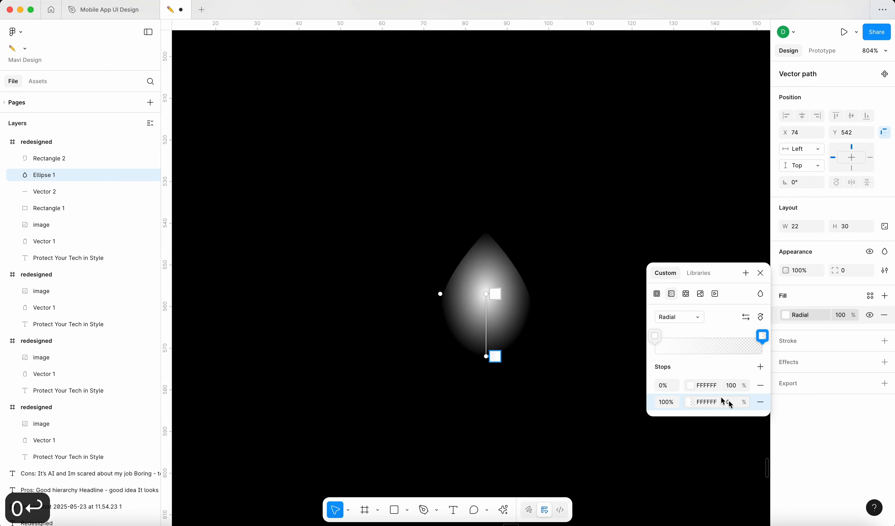
# Move the drop gradient's centre into the drop's lower part and extend its transparent end vertically to well above the tip.
pyautogui.moveTo(483, 356); pyautogui.dragTo(490, 226)
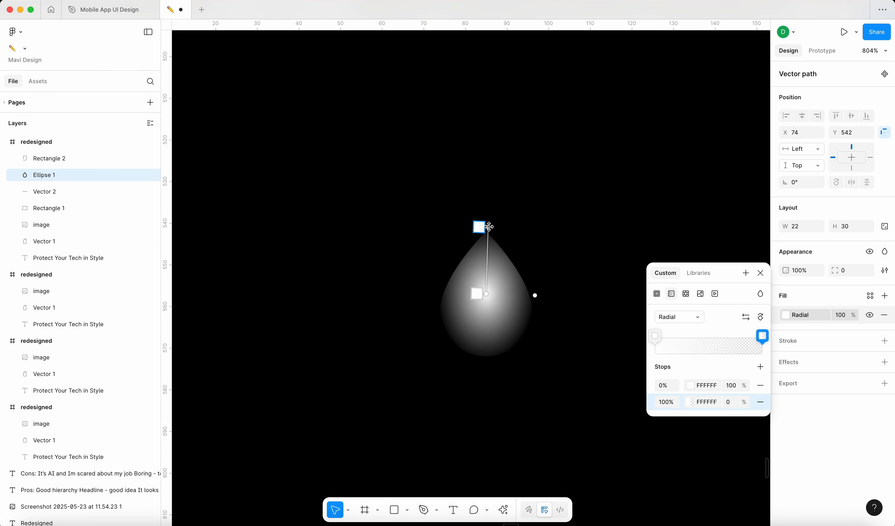
pyautogui.moveTo(531, 293); pyautogui.dragTo(553, 295)
pyautogui.moveTo(484, 293); pyautogui.dragTo(488, 330)
pyautogui.moveTo(488, 227); pyautogui.dragTo(487, 166)
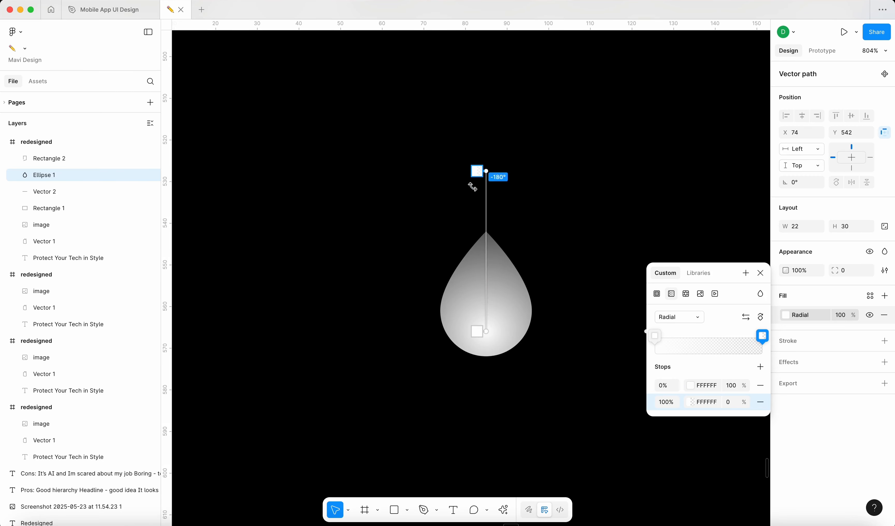
pyautogui.click(410, 230)
pyautogui.scroll(-6, 409, 229)
pyautogui.scroll(3, 361, 239)
pyautogui.click(495, 244)
pyautogui.moveTo(497, 246); pyautogui.dragTo(493, 233)
# Set both end caps of the strap icon's path to None.
pyautogui.moveTo(483, 434); pyautogui.dragTo(478, 401)
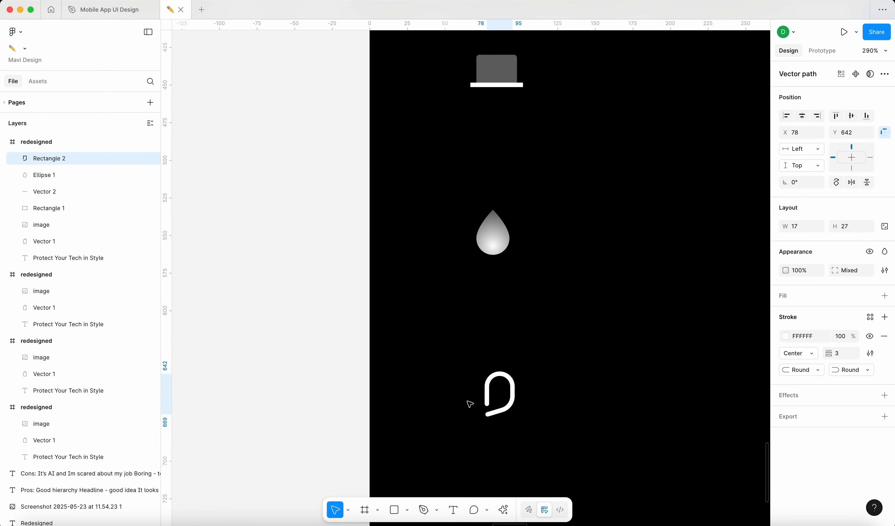
pyautogui.scroll(-4, 413, 401)
pyautogui.click(426, 418)
pyautogui.scroll(6, 456, 413)
pyautogui.click(441, 395)
pyautogui.scroll(4, 428, 402)
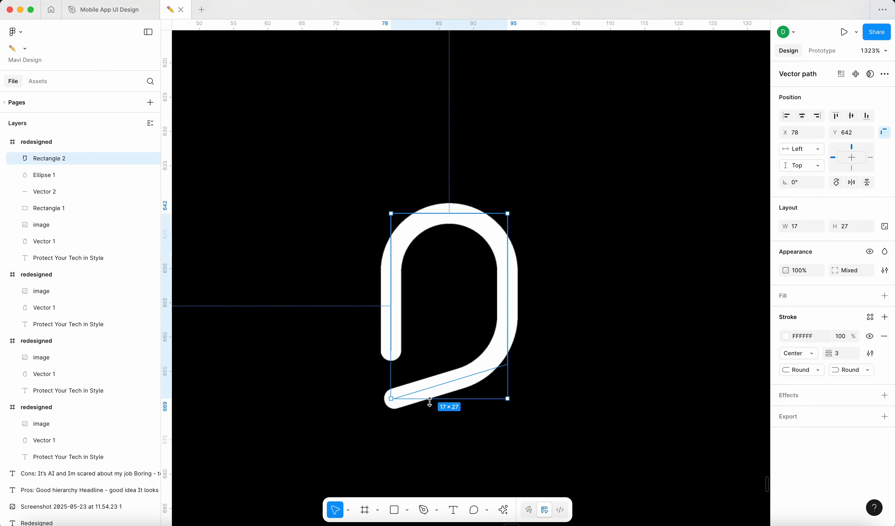
pyautogui.scroll(3, 429, 402)
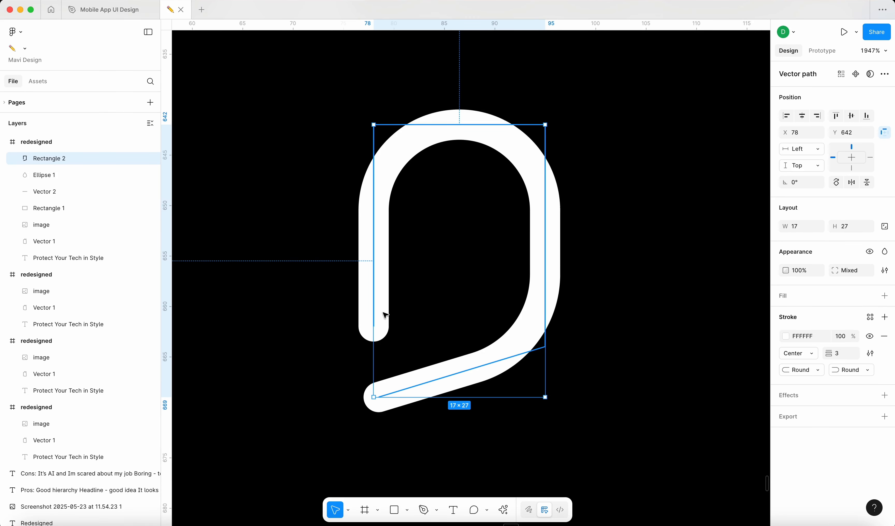
pyautogui.press('Return')
pyautogui.press('Return')
pyautogui.click(791, 371)
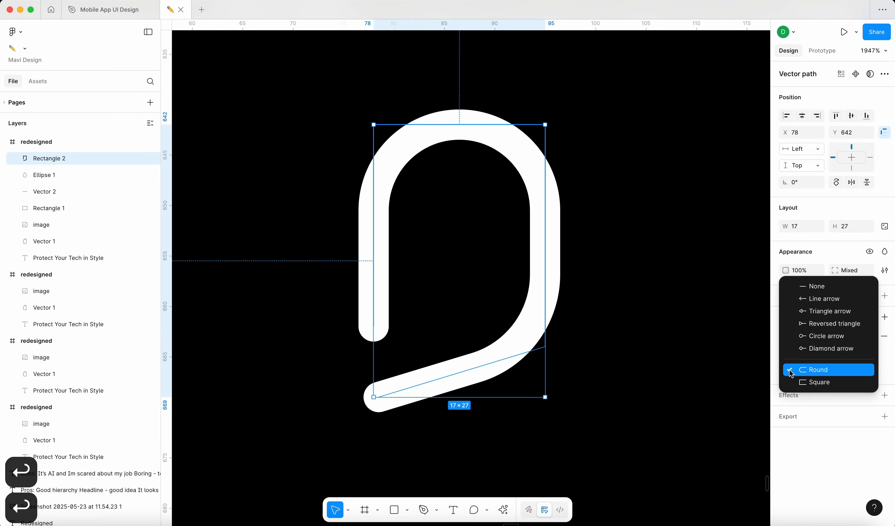
pyautogui.click(796, 286)
pyautogui.click(850, 368)
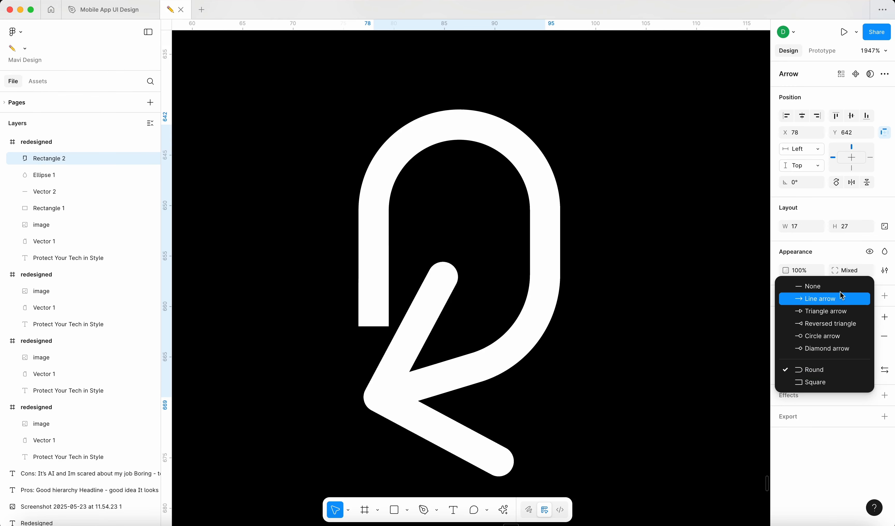
pyautogui.click(837, 286)
pyautogui.click(678, 354)
# Lower the end point of the strap path's straight vertical side to Y 669, meeting the slanted lower segment.
pyautogui.scroll(-6, 675, 355)
pyautogui.scroll(6, 675, 356)
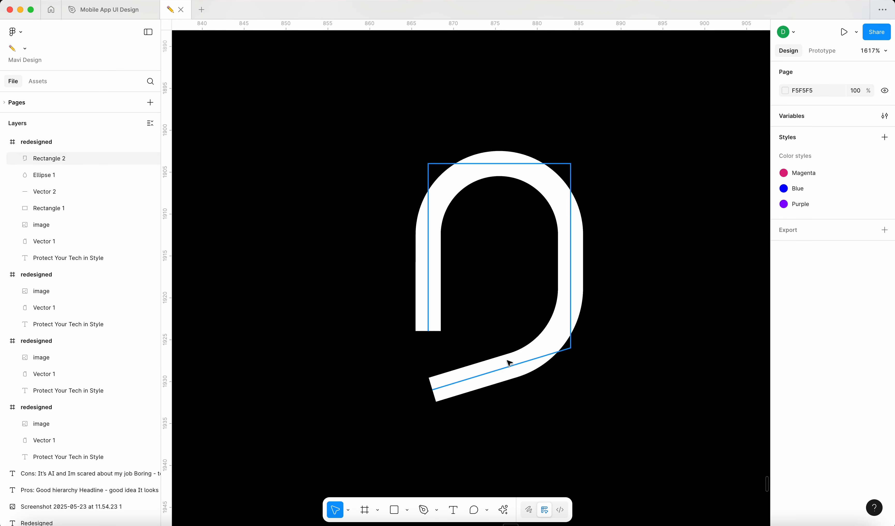
pyautogui.click(509, 362)
pyautogui.press('Return')
pyautogui.click(428, 332)
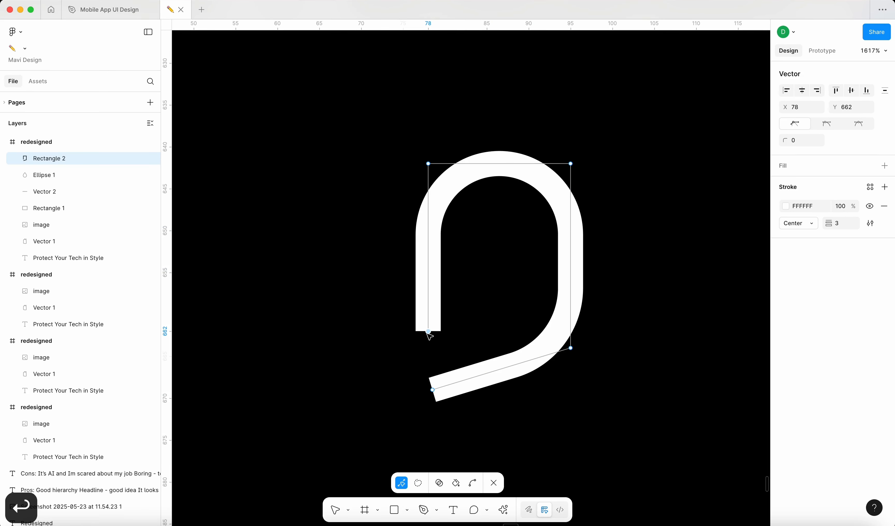
pyautogui.press('Return')
pyautogui.press('Return')
pyautogui.click(428, 332)
pyautogui.press('Down')
pyautogui.press('Down')
pyautogui.press('Down')
pyautogui.press('Down')
pyautogui.press('Down')
pyautogui.press('Down')
pyautogui.press('Down')
pyautogui.press('Down')
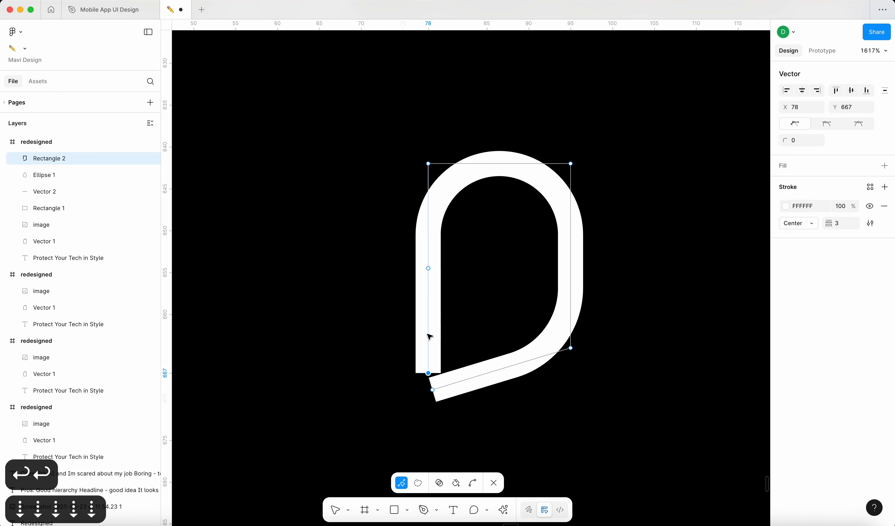
pyautogui.press('Return')
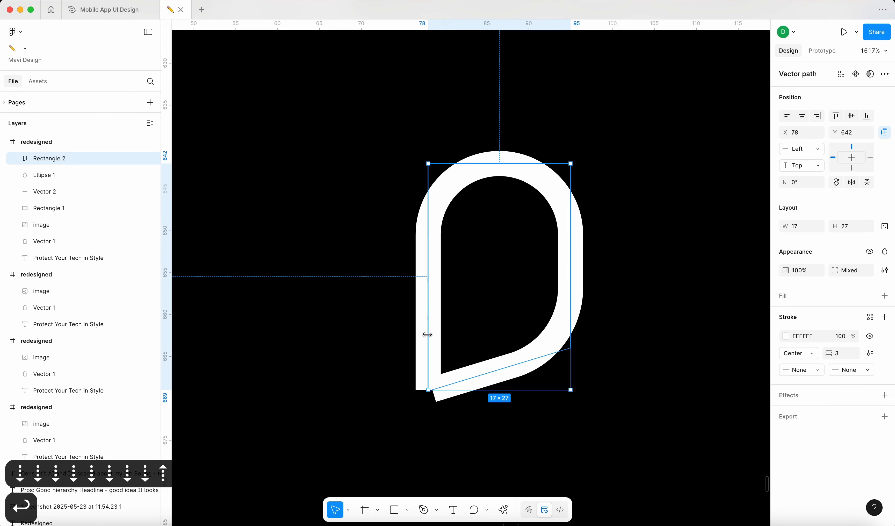
# Change the Rectangle 2 path's solid white stroke to an angular gradient.
pyautogui.click(786, 337)
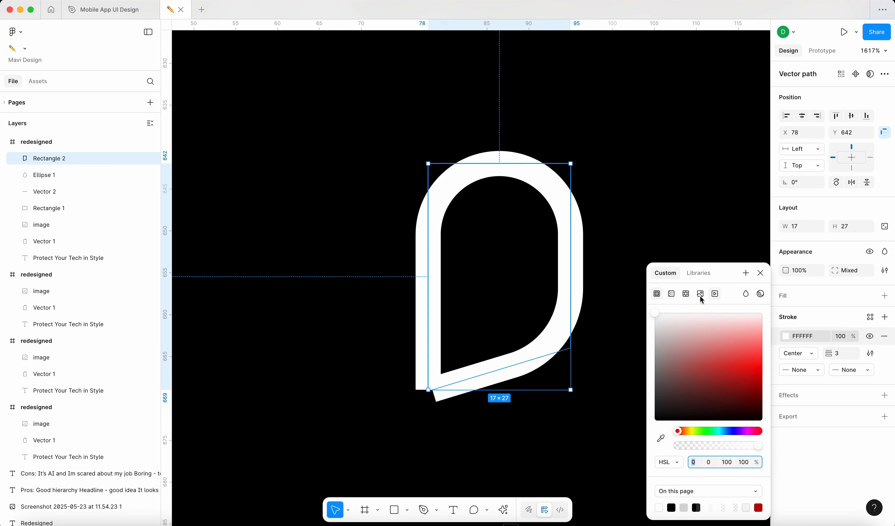
pyautogui.click(671, 293)
pyautogui.click(678, 316)
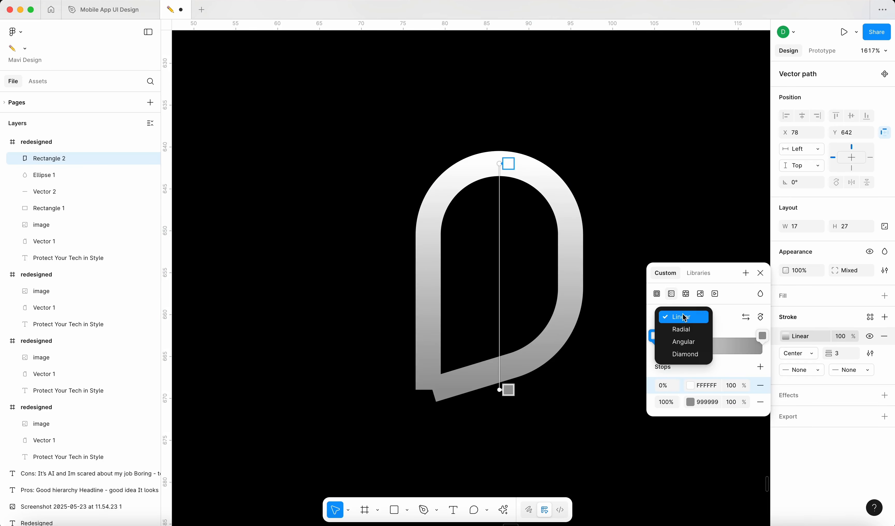
pyautogui.click(685, 342)
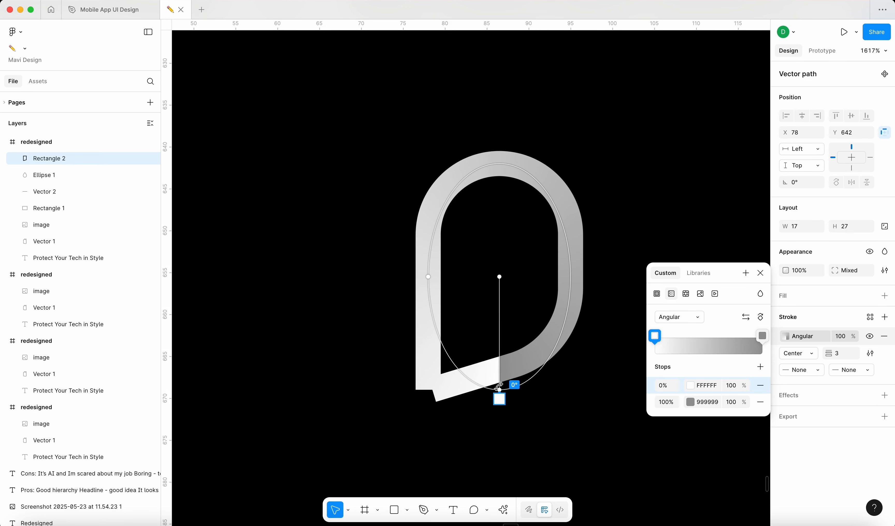
# Reposition the angular gradient's stops near the path's lower-left corner, with white at 11% and grey at 20%.
pyautogui.moveTo(498, 397)
pyautogui.mouseDown()
pyautogui.moveTo(570, 382)
pyautogui.moveTo(581, 368)
pyautogui.moveTo(568, 387)
pyautogui.mouseUp()
pyautogui.moveTo(501, 400); pyautogui.dragTo(417, 349)
pyautogui.press('Escape')
pyautogui.click(582, 412)
pyautogui.click(544, 365)
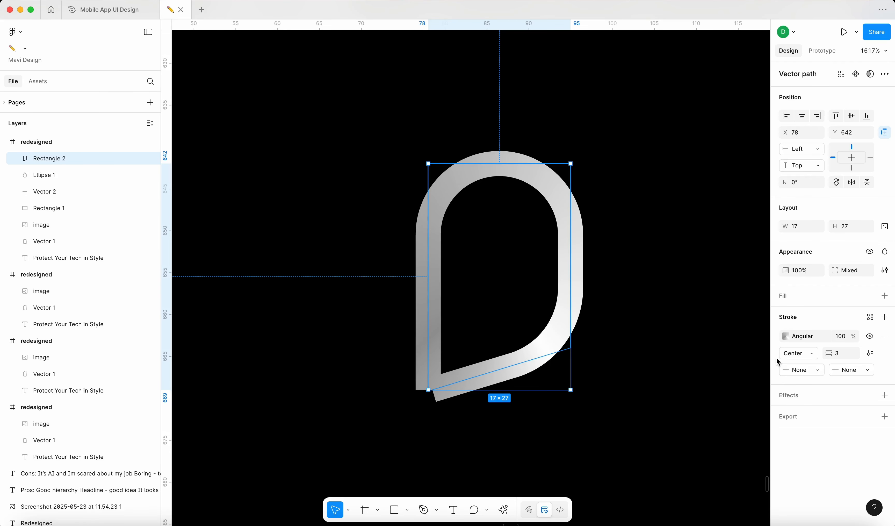
pyautogui.click(784, 336)
pyautogui.moveTo(428, 338); pyautogui.dragTo(417, 324)
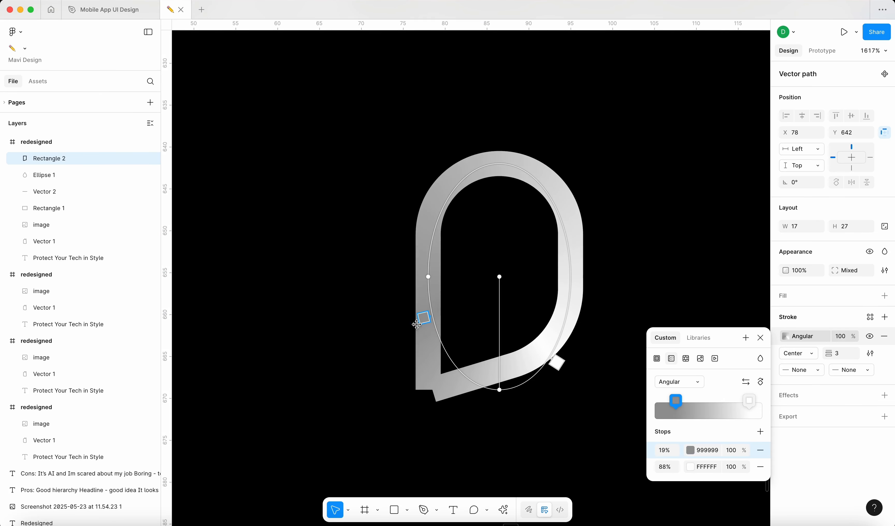
pyautogui.moveTo(554, 359); pyautogui.dragTo(441, 388)
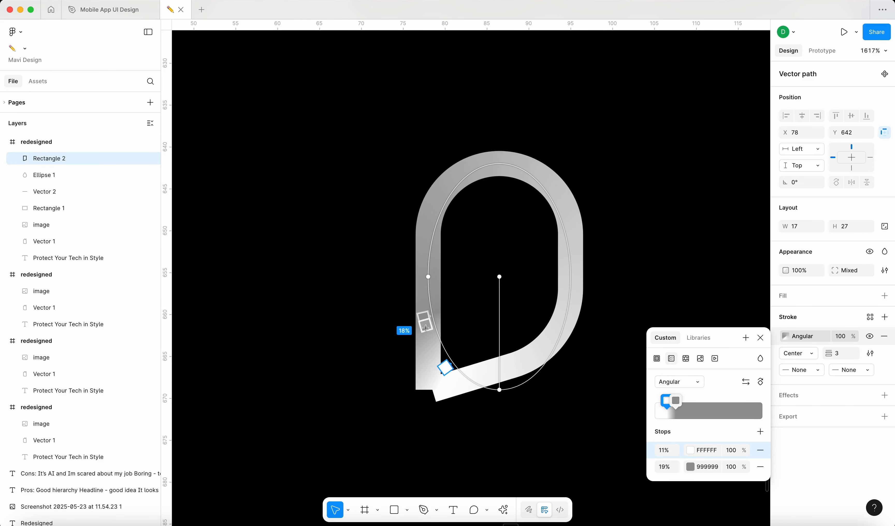
pyautogui.moveTo(423, 320)
pyautogui.mouseDown()
pyautogui.moveTo(431, 341)
pyautogui.moveTo(415, 318)
pyautogui.mouseUp()
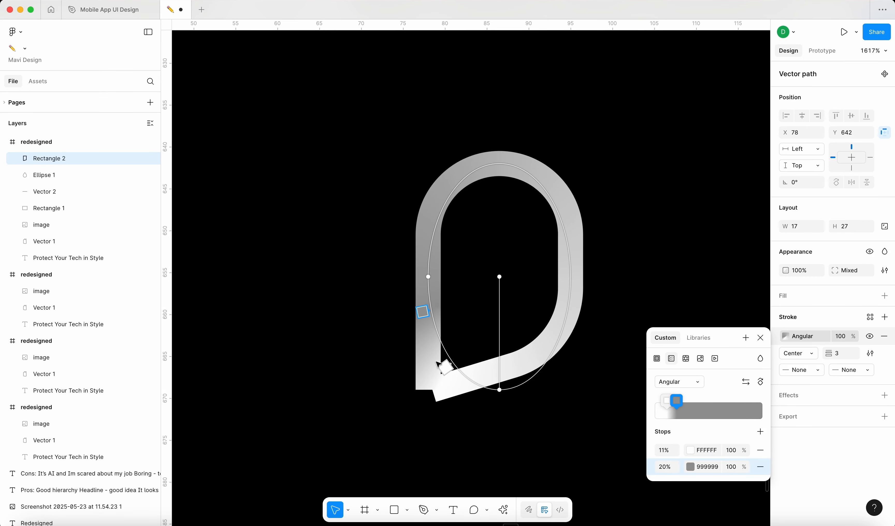
# Add a gradient stop at 16% and set both it and the 20% stop to white FFFFFF.
pyautogui.scroll(5, 437, 361)
pyautogui.click(444, 268)
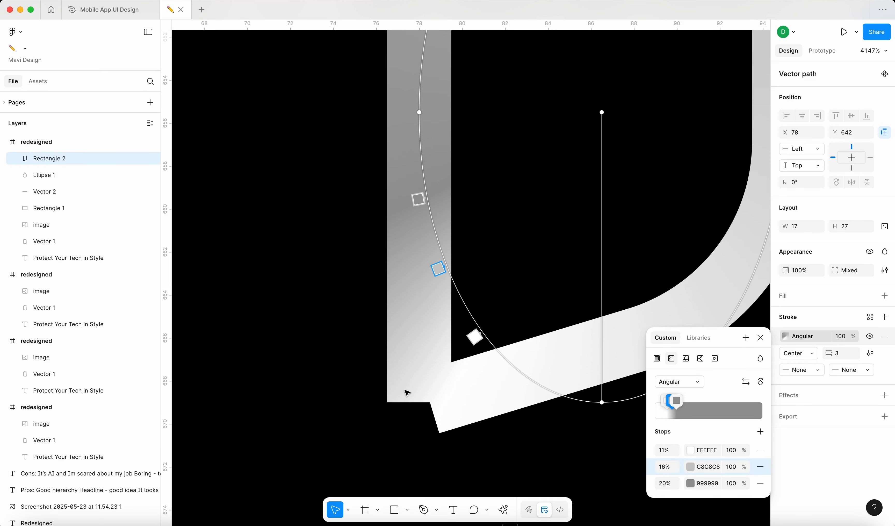
pyautogui.click(712, 466)
pyautogui.write('f')
pyautogui.press('Return')
pyautogui.click(708, 482)
pyautogui.write('f')
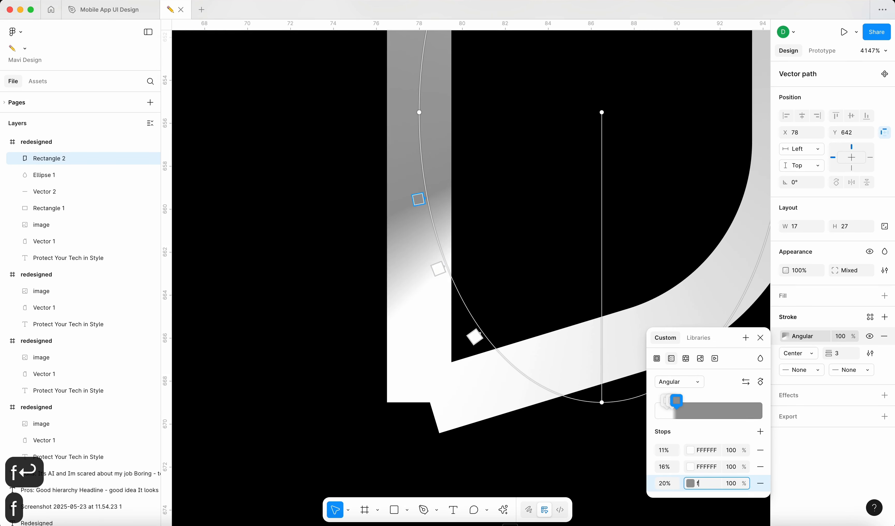
pyautogui.press('Return')
# Set the opacity of the 16% gradient stop to 0%.
pyautogui.click(731, 467)
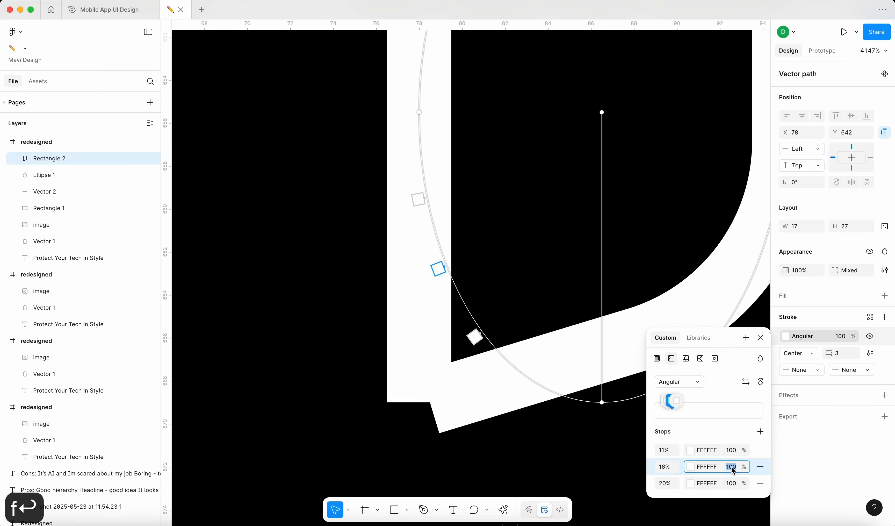
pyautogui.scroll(-3, 463, 344)
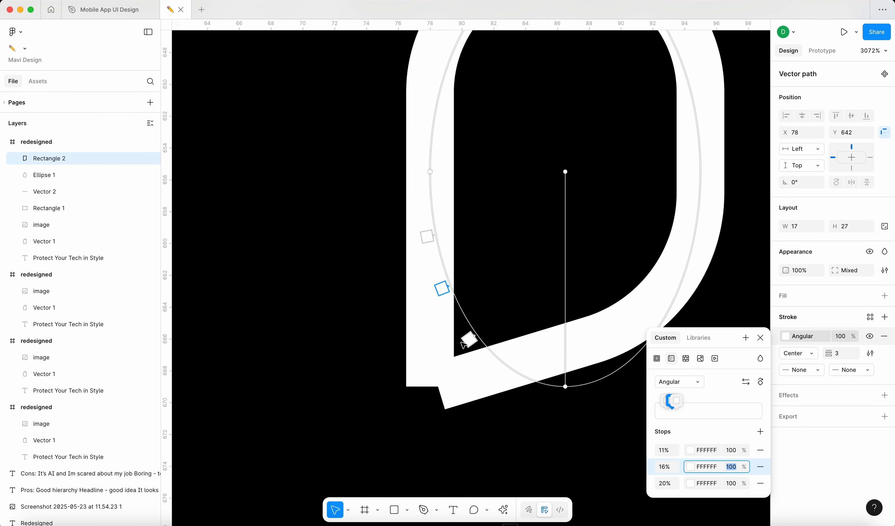
pyautogui.scroll(1, 464, 344)
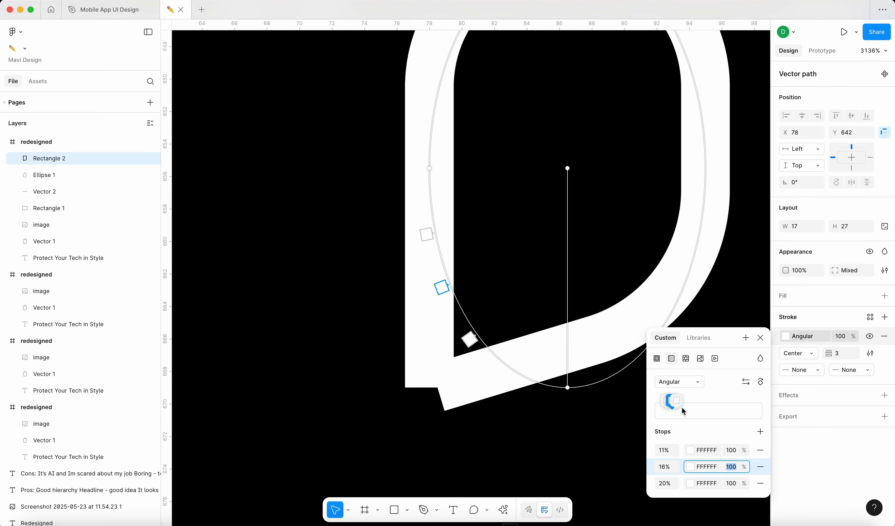
pyautogui.write('0')
pyautogui.press('Return')
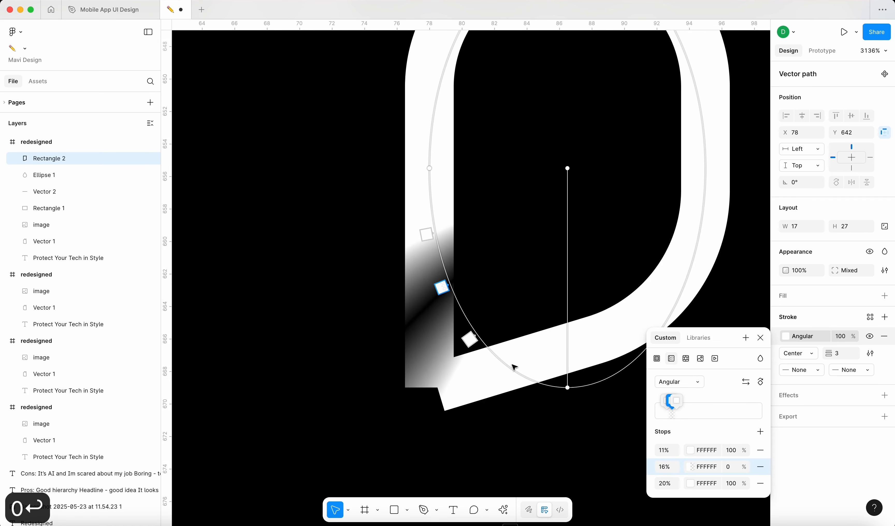
# Arrange the gradient as opaque stops at 10% and 25% with transparent stops at 11% and 16%.
pyautogui.moveTo(480, 338); pyautogui.dragTo(467, 334)
pyautogui.moveTo(451, 295); pyautogui.dragTo(452, 310)
pyautogui.moveTo(425, 234); pyautogui.dragTo(356, 172)
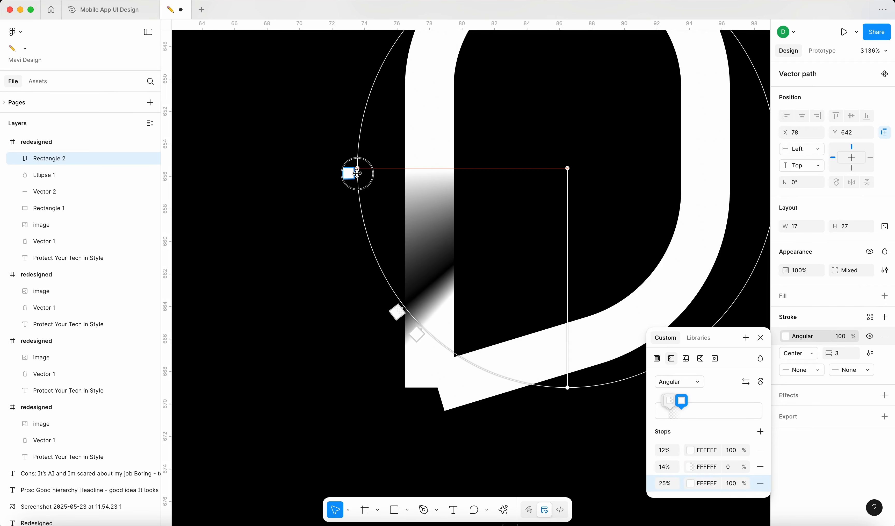
pyautogui.moveTo(418, 334); pyautogui.dragTo(435, 350)
pyautogui.moveTo(397, 312)
pyautogui.mouseDown()
pyautogui.moveTo(376, 287)
pyautogui.moveTo(441, 328)
pyautogui.mouseUp()
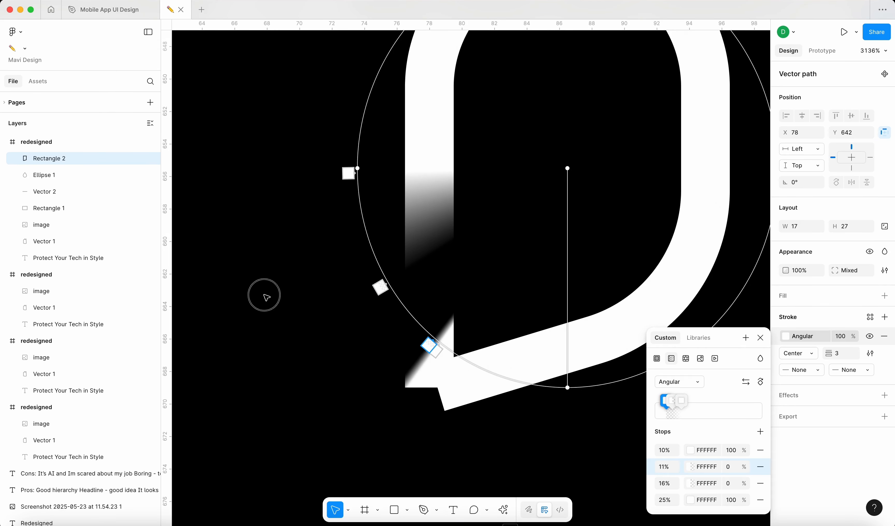
pyautogui.press('Escape')
pyautogui.press('Escape')
pyautogui.scroll(-5, 267, 297)
pyautogui.scroll(4, 286, 284)
# Move the lower end point of the path's straight vertical side up to about Y 666.
pyautogui.click(346, 225)
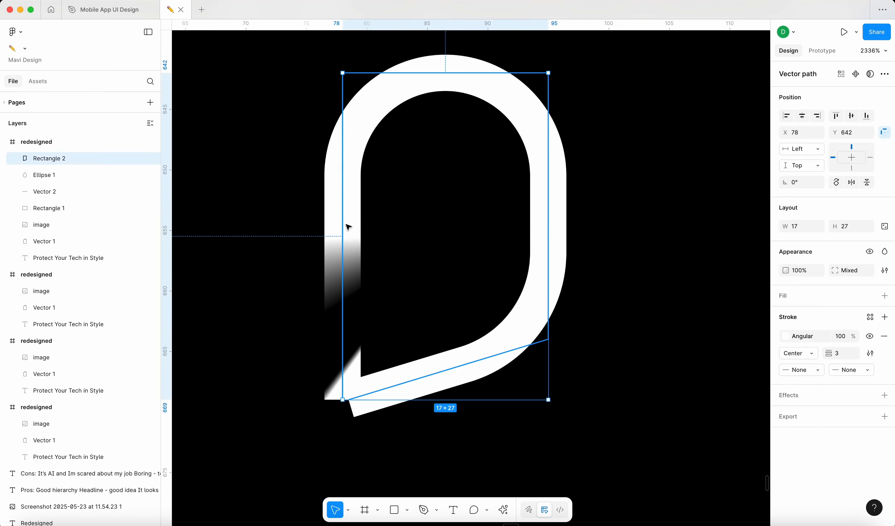
pyautogui.press('Return')
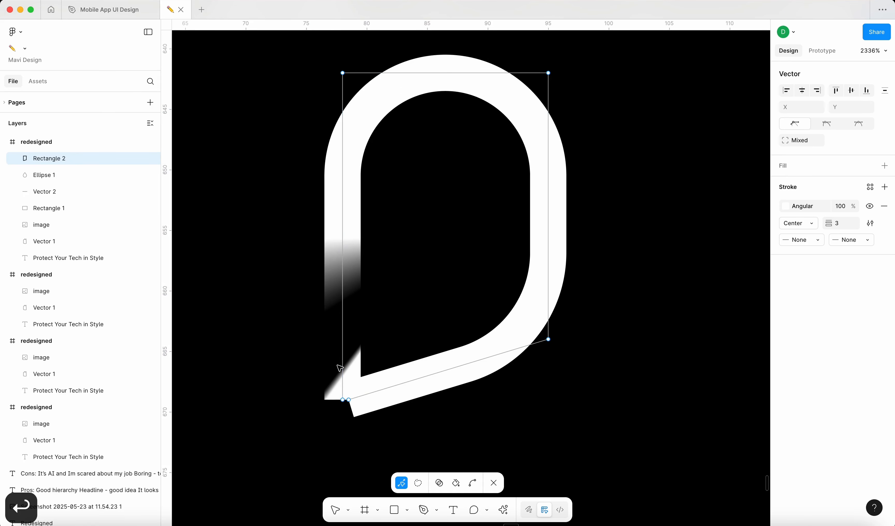
pyautogui.click(343, 400)
pyautogui.press('Up')
pyautogui.press('Up')
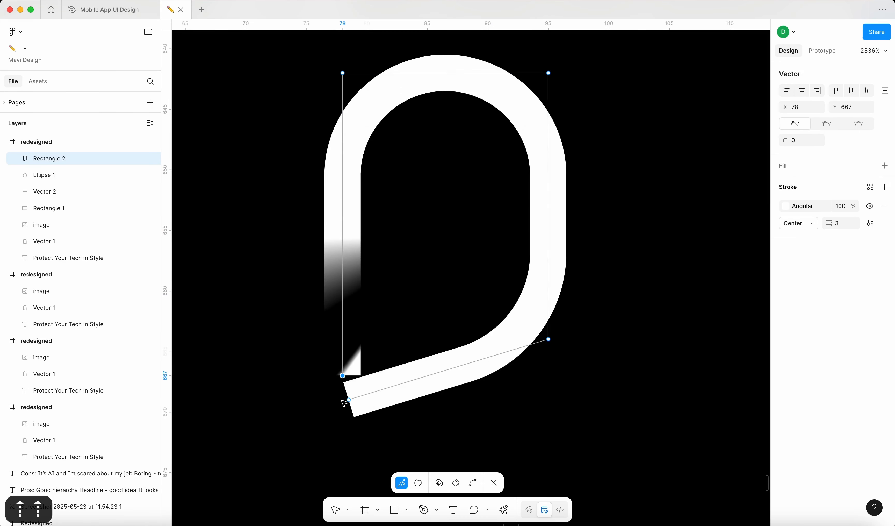
pyautogui.press('Up')
pyautogui.press('Up')
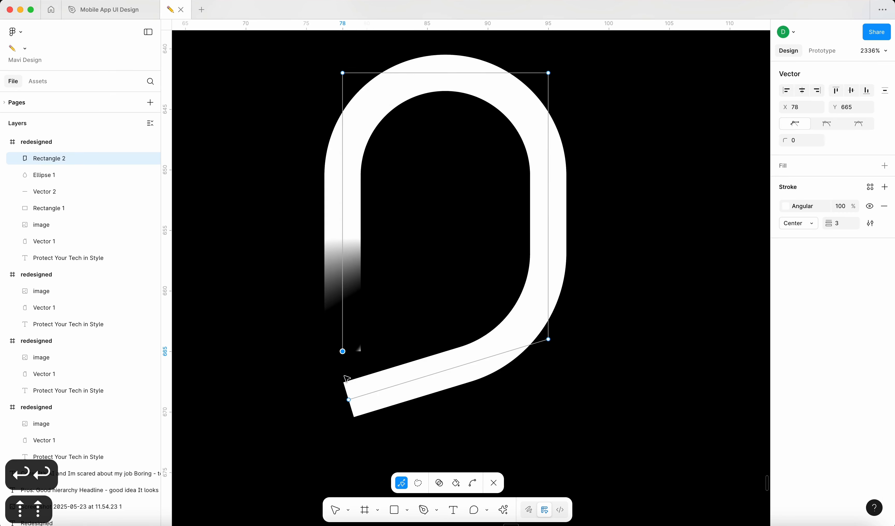
pyautogui.press('Up')
pyautogui.press('Up')
pyautogui.press('Up')
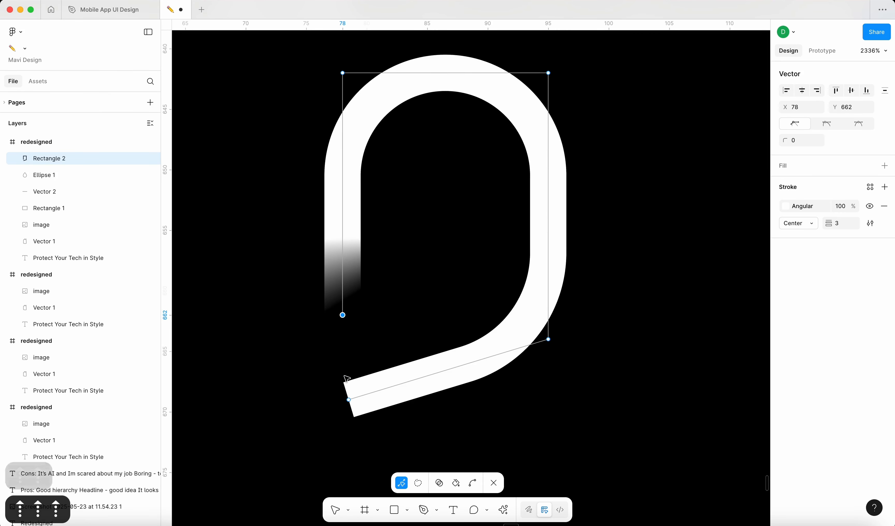
pyautogui.press('Down')
pyautogui.press('Down')
pyautogui.press('Down')
pyautogui.press('Return')
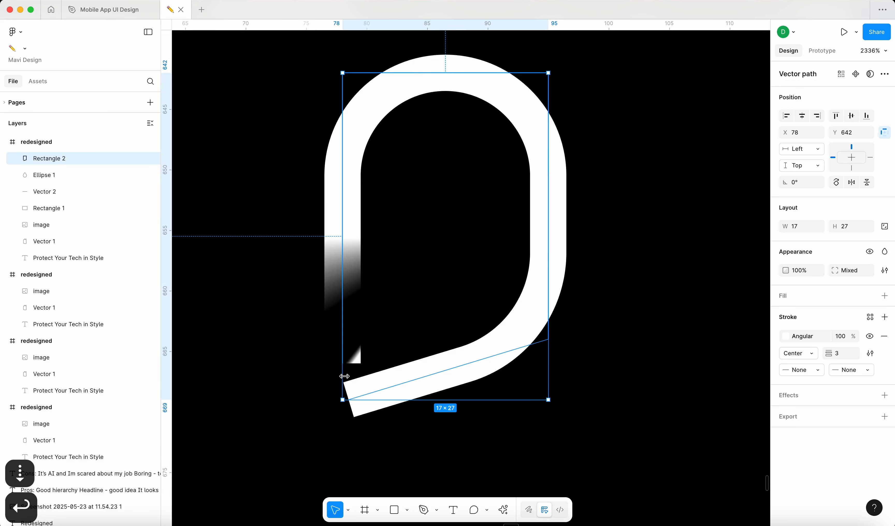
# Move the stroke gradient's centre down toward the path's open end and extend its ring below the slanted tail.
pyautogui.click(784, 336)
pyautogui.scroll(-5, 507, 229)
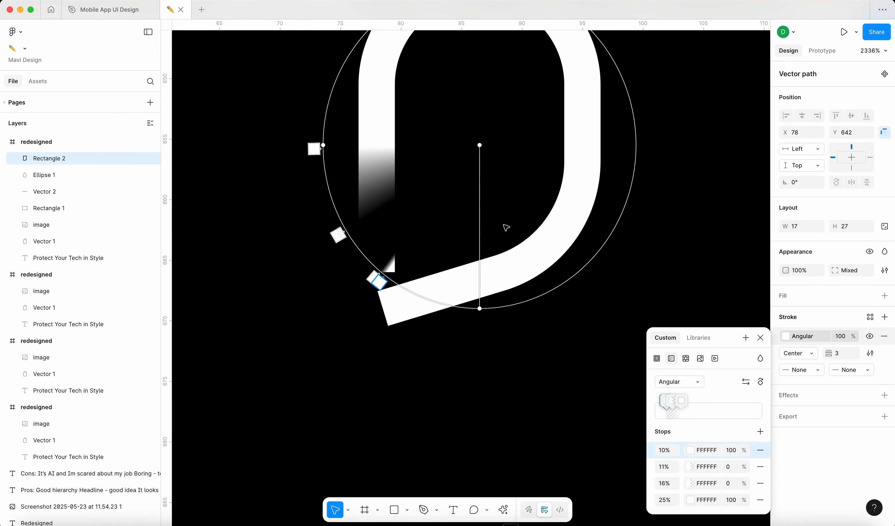
pyautogui.moveTo(480, 147); pyautogui.dragTo(480, 139)
pyautogui.moveTo(479, 308); pyautogui.dragTo(473, 355)
pyautogui.moveTo(480, 139); pyautogui.dragTo(467, 243)
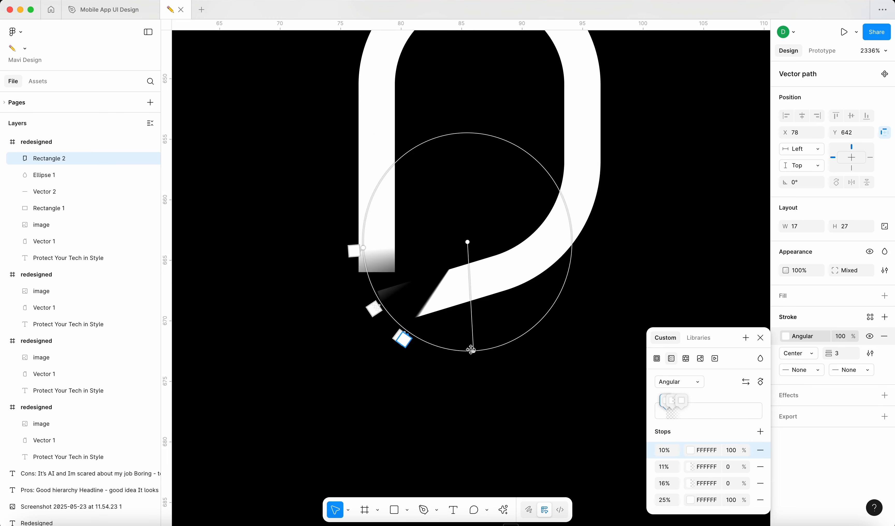
pyautogui.moveTo(471, 349); pyautogui.dragTo(462, 369)
# Move the last opaque gradient stop to 32% and the transparent stop before it to 21%.
pyautogui.moveTo(338, 240); pyautogui.dragTo(346, 189)
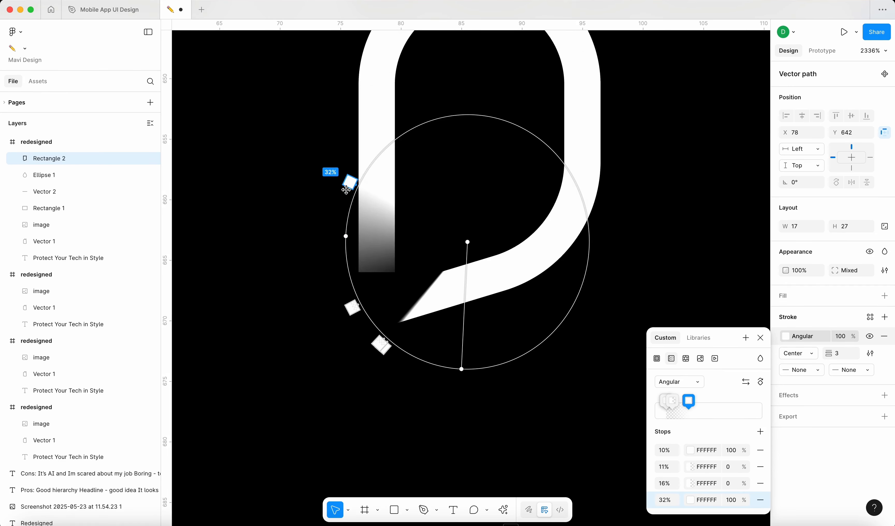
pyautogui.click(348, 312)
pyautogui.click(786, 340)
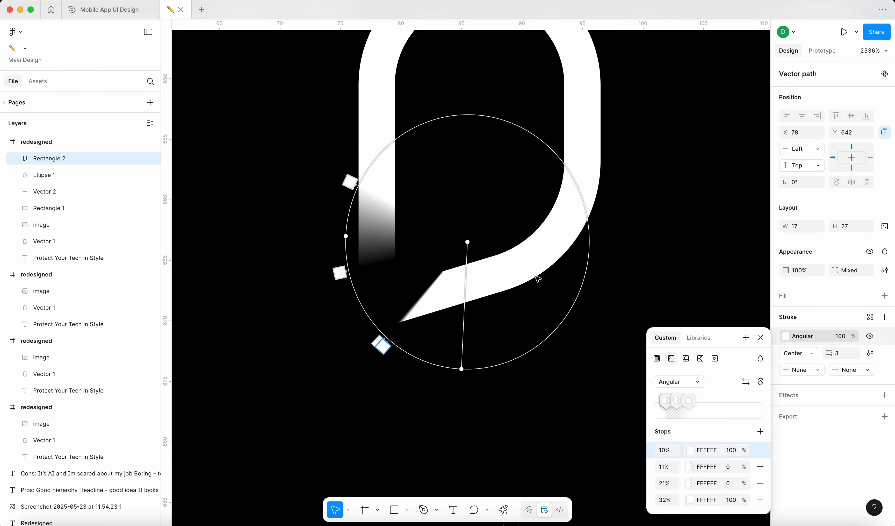
# Discard the extra stop at 12% and move the first opaque stop to 17% and its neighbouring transparent stop to 18%.
pyautogui.moveTo(375, 346); pyautogui.dragTo(372, 341)
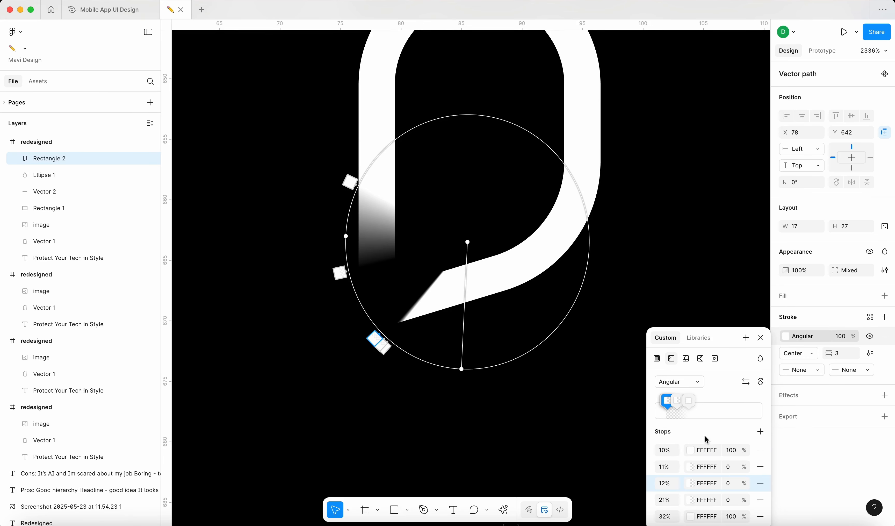
pyautogui.click(760, 483)
pyautogui.moveTo(379, 344); pyautogui.dragTo(344, 291)
pyautogui.click(377, 350)
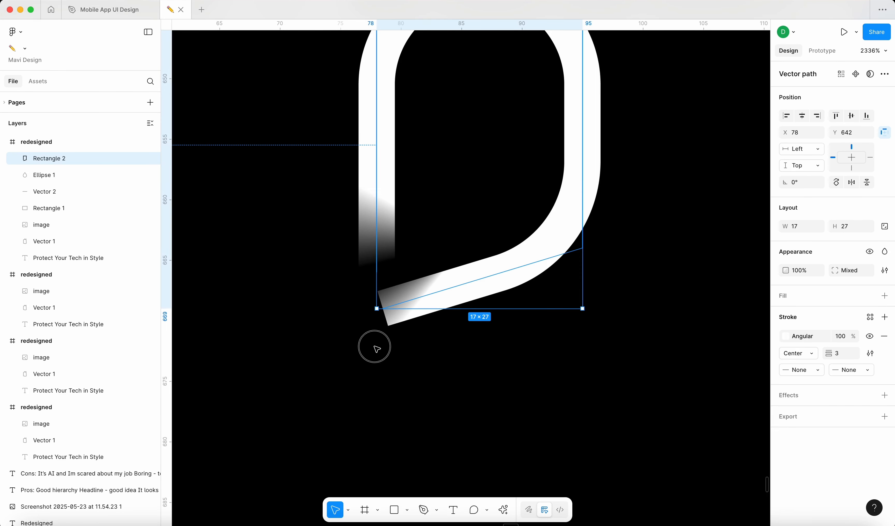
pyautogui.click(790, 339)
pyautogui.scroll(-8, 290, 298)
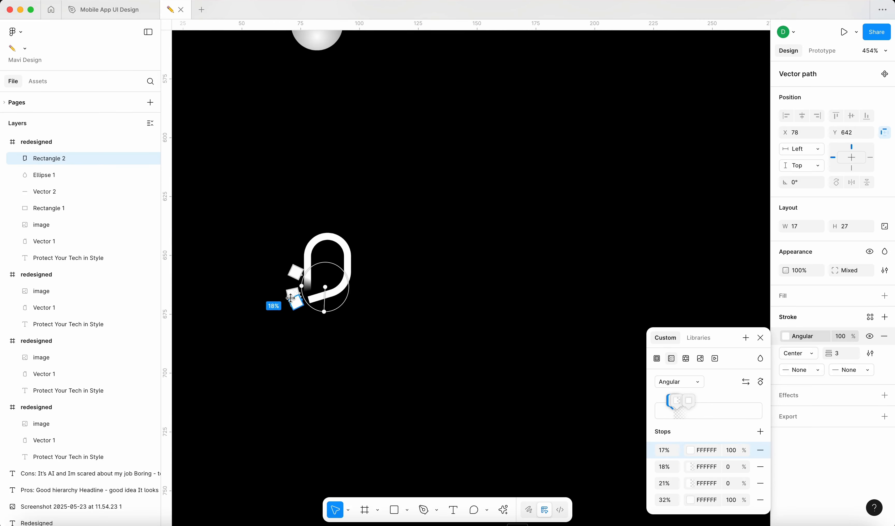
pyautogui.click(280, 331)
pyautogui.scroll(-5, 274, 336)
pyautogui.scroll(10, 269, 318)
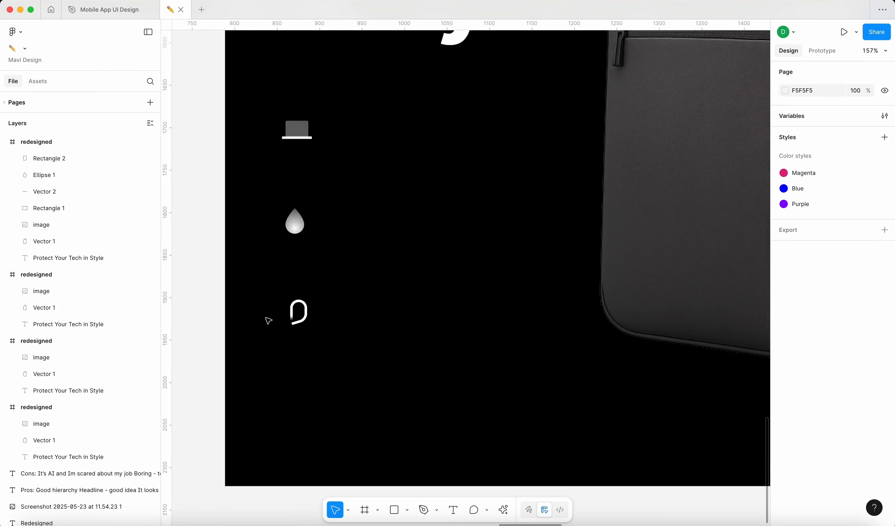
# Lengthen the fade along the path's vertical side by moving the last opaque gradient stop to 45%.
pyautogui.click(380, 287)
pyautogui.scroll(10, 489, 329)
pyautogui.click(783, 337)
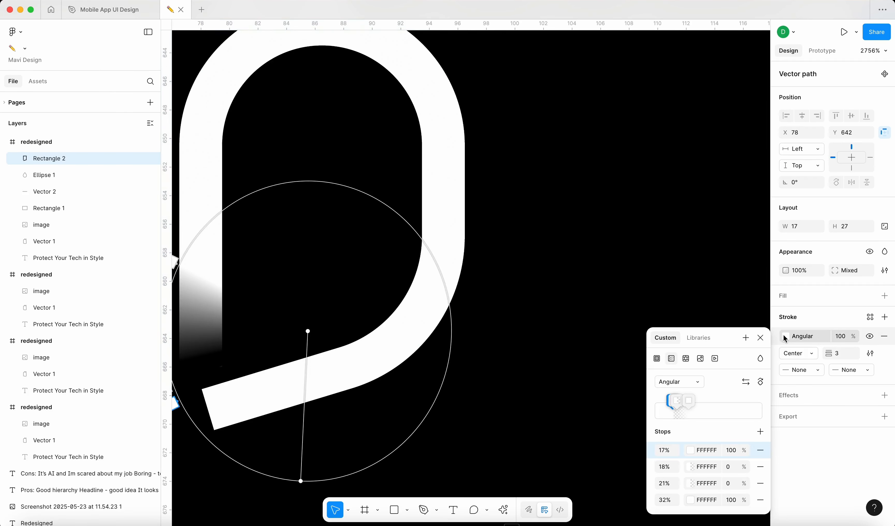
pyautogui.hscroll(-4, 344, 255)
pyautogui.scroll(-3, 345, 257)
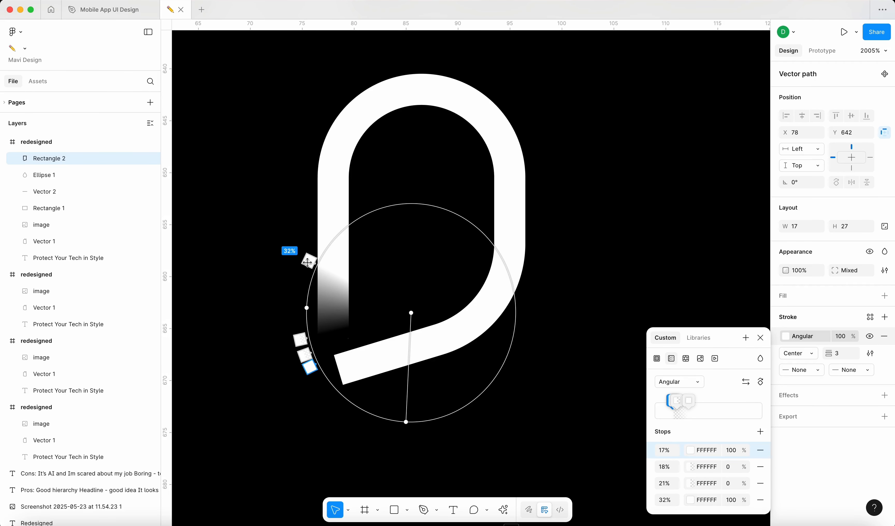
pyautogui.moveTo(308, 262); pyautogui.dragTo(388, 225)
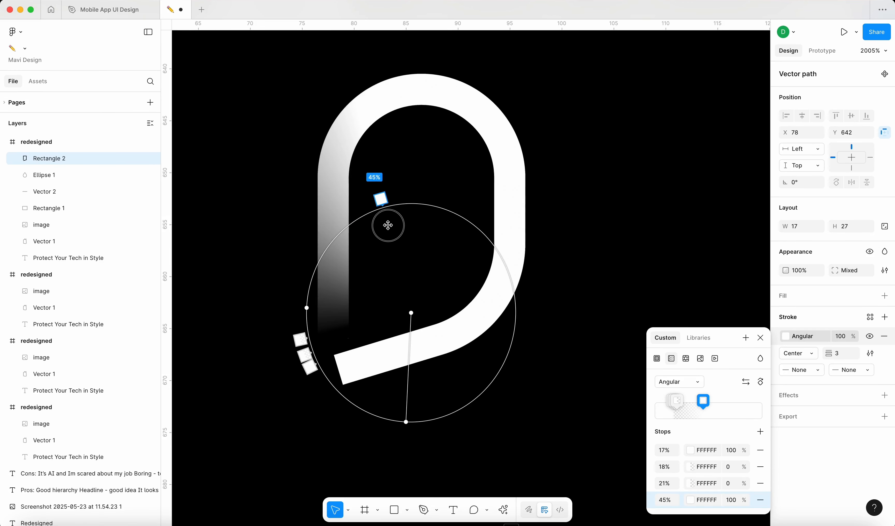
pyautogui.moveTo(300, 338); pyautogui.dragTo(296, 309)
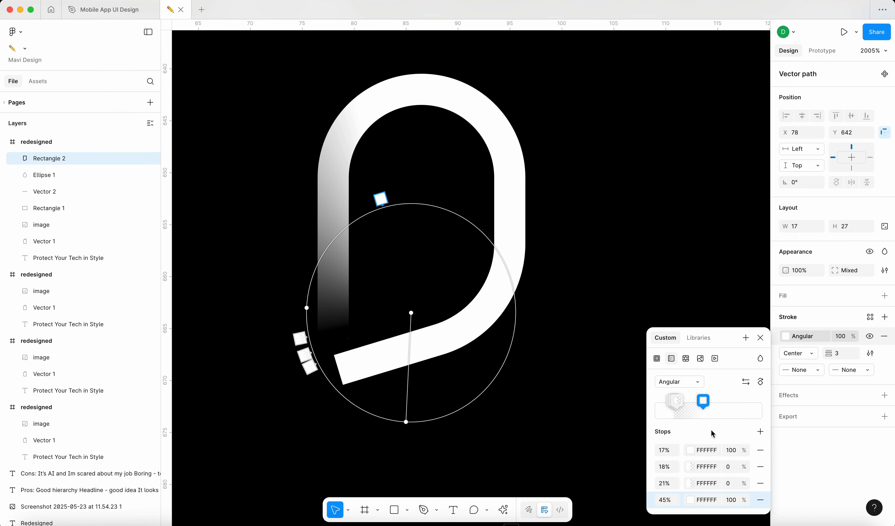
# Try lowering the 45% gradient stop's opacity to 70% and restore it to 100%.
pyautogui.hotkey('shift', 'Down')
pyautogui.hotkey('shift', 'Down')
pyautogui.hotkey('shift', 'Down')
pyautogui.hotkey('shift', 'Down')
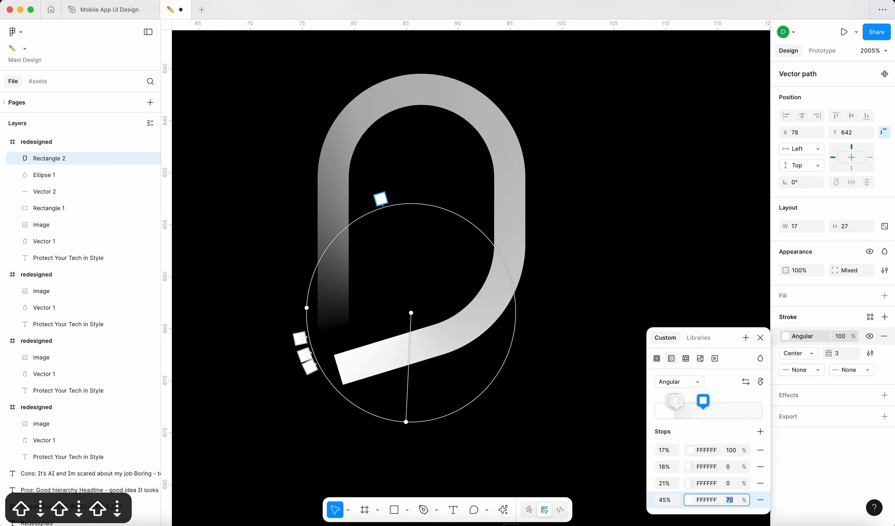
pyautogui.hotkey('shift', 'Up')
pyautogui.hotkey('shift', 'Up')
pyautogui.hotkey('shift', 'Up')
pyautogui.hotkey('shift', 'Up')
pyautogui.hotkey('shift', 'Up')
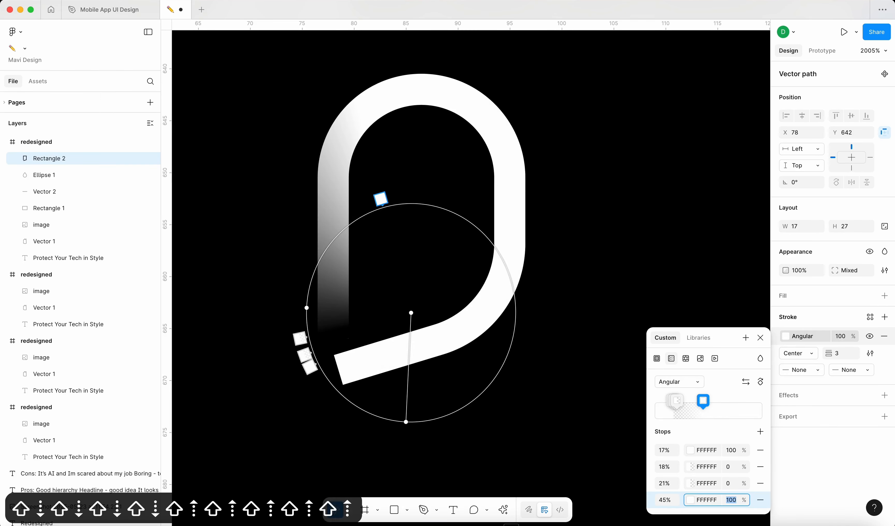
# Try other opacity levels on the 45% gradient stop and bring it back to 100%.
pyautogui.hotkey('shift', 'Down')
pyautogui.hotkey('shift', 'Down')
pyautogui.hotkey('shift', 'Up')
pyautogui.hotkey('shift', 'Up')
pyautogui.hotkey('shift', 'Up')
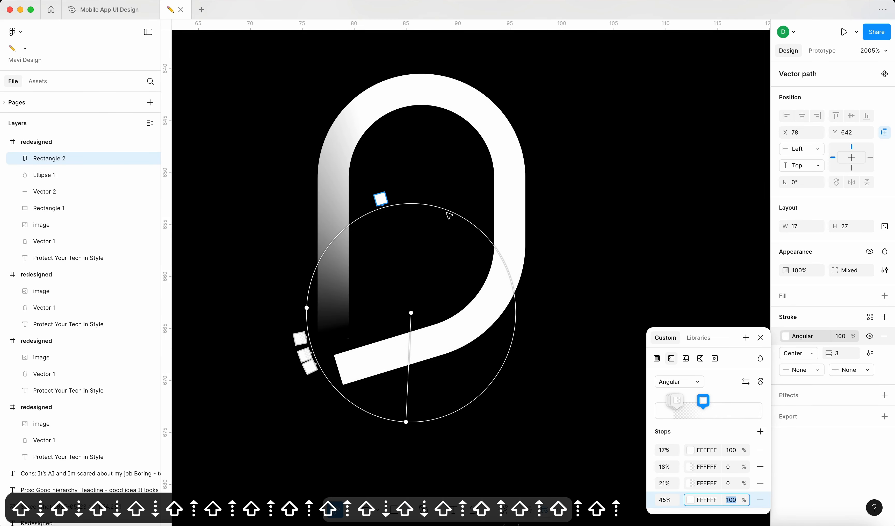
# Add an opaque gradient stop at 51%, and move the 45% stop to 38% with a reduced opacity.
pyautogui.click(422, 203)
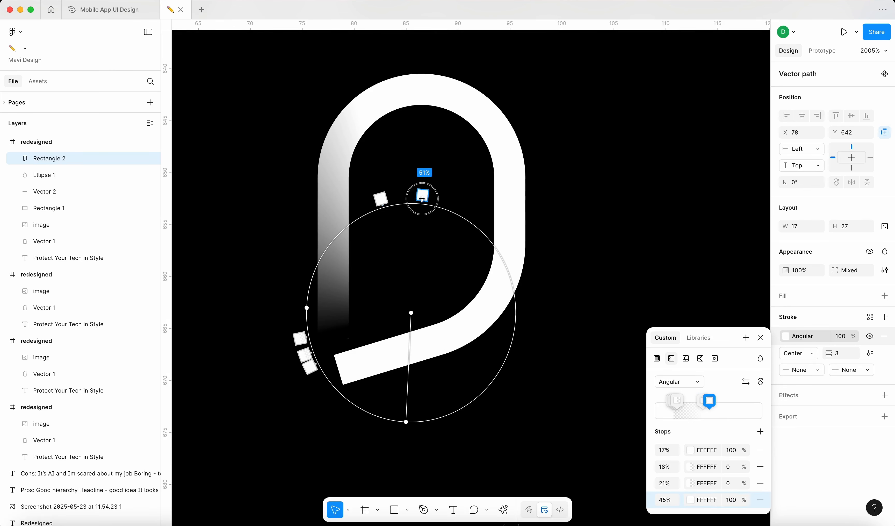
pyautogui.moveTo(380, 198); pyautogui.dragTo(337, 224)
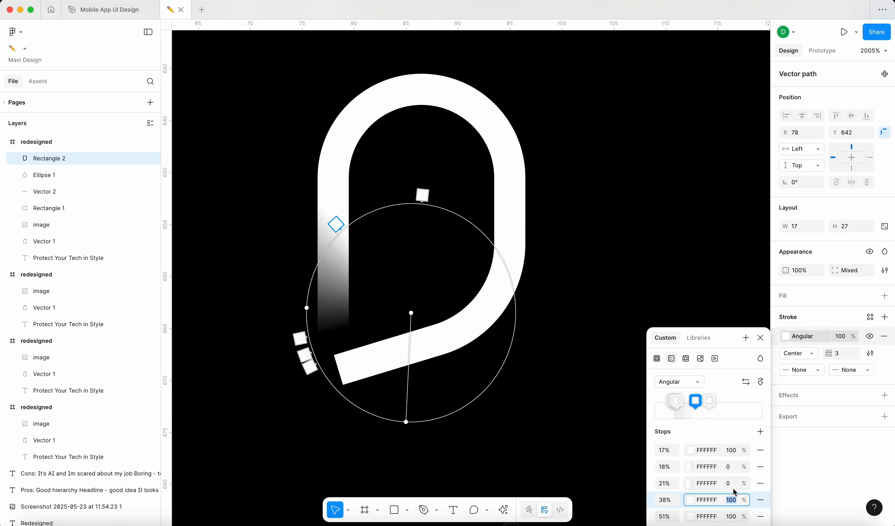
pyautogui.hotkey('shift', 'Down')
pyautogui.hotkey('shift', 'Down')
pyautogui.hotkey('shift', 'Down')
pyautogui.hotkey('shift', 'Down')
pyautogui.hotkey('shift', 'Down')
pyautogui.hotkey('shift', 'Down')
pyautogui.click(406, 406)
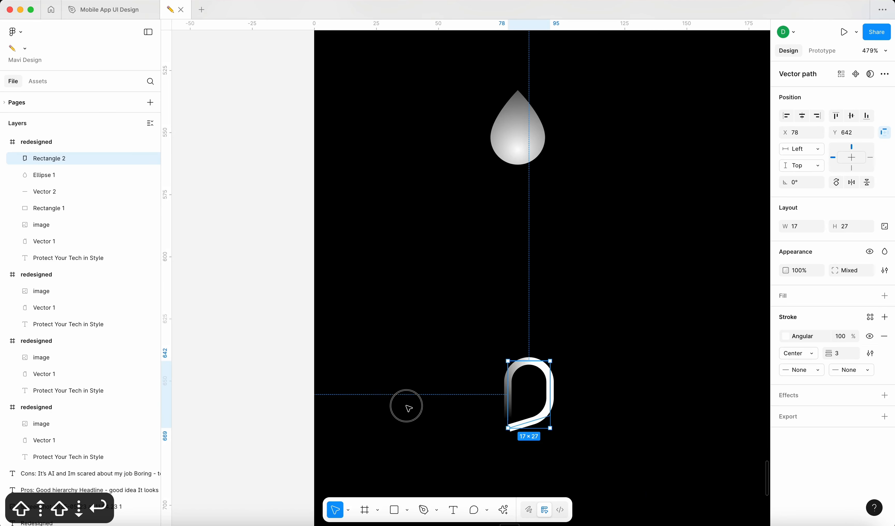
# Move the loop icon to X 71, Y 639 so it lines up beneath the drop icon.
pyautogui.click(408, 406)
pyautogui.scroll(-5, 408, 407)
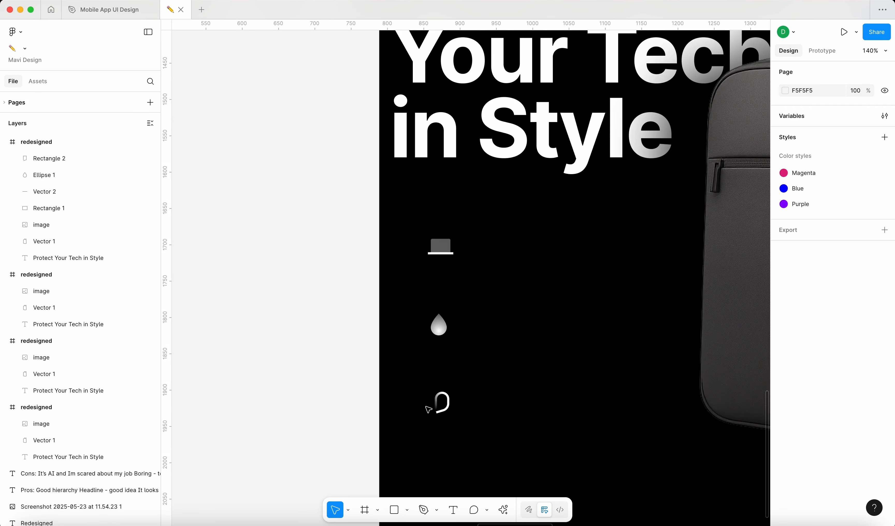
pyautogui.scroll(5, 457, 420)
pyautogui.moveTo(418, 399); pyautogui.dragTo(400, 394)
pyautogui.scroll(-5, 352, 372)
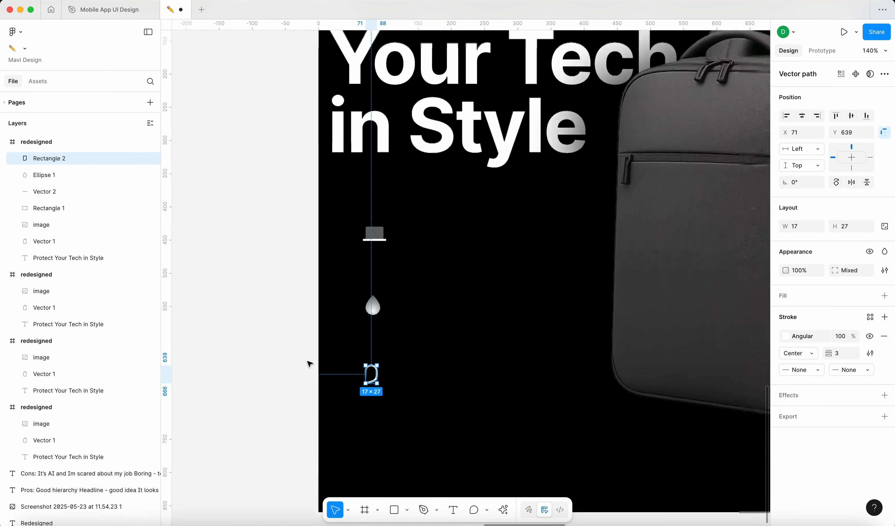
pyautogui.scroll(-5, 310, 364)
# Place copies of the laptop, drop and loop icons beside the matching icons in the original ad for comparison.
pyautogui.click(296, 362)
pyautogui.hscroll(-10, 295, 360)
pyautogui.scroll(8, 296, 360)
pyautogui.scroll(2, 315, 176)
pyautogui.scroll(-5, 358, 215)
pyautogui.moveTo(449, 342); pyautogui.dragTo(319, 181)
pyautogui.scroll(6, 318, 146)
pyautogui.click(318, 205)
pyautogui.moveTo(318, 271); pyautogui.dragTo(321, 241)
pyautogui.click(267, 227)
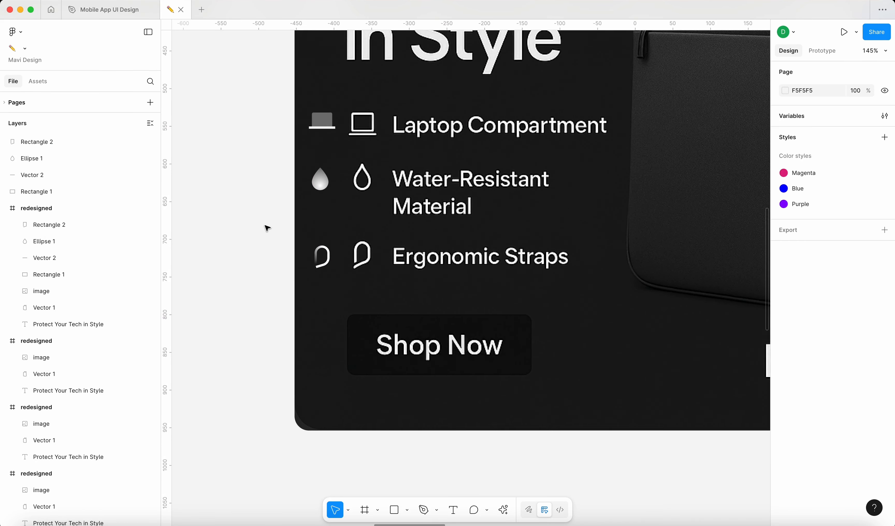
# Delete the copied laptop, drop and loop icons from the original ad.
pyautogui.scroll(3, 267, 229)
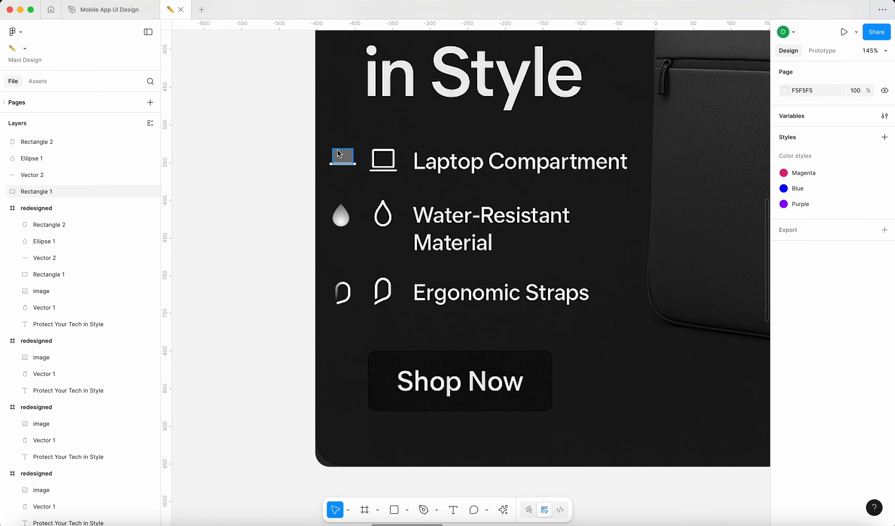
pyautogui.moveTo(282, 135); pyautogui.dragTo(356, 304)
pyautogui.scroll(-10, 356, 304)
pyautogui.scroll(8, 355, 313)
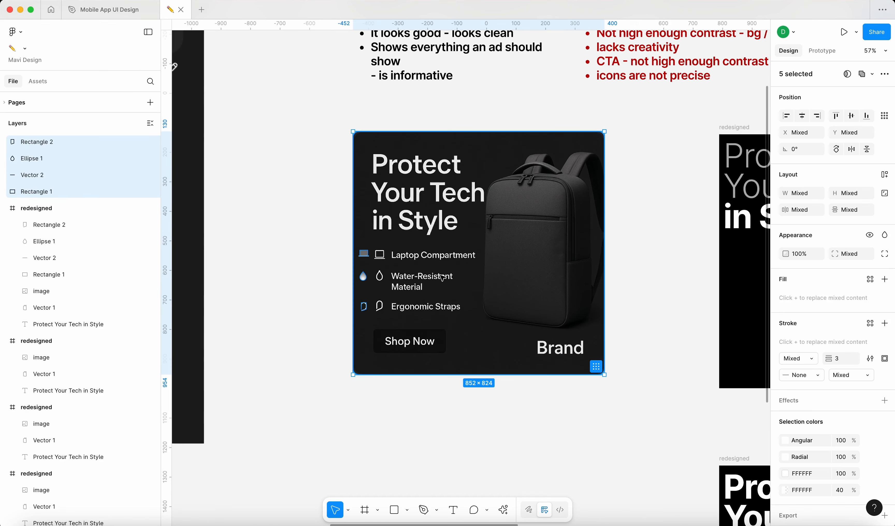
pyautogui.press('BackSpace')
# Draw a 32 × 32 frame beside the laptop icon in the redesigned layout.
pyautogui.scroll(8, 330, 311)
pyautogui.moveTo(328, 336); pyautogui.dragTo(519, 133)
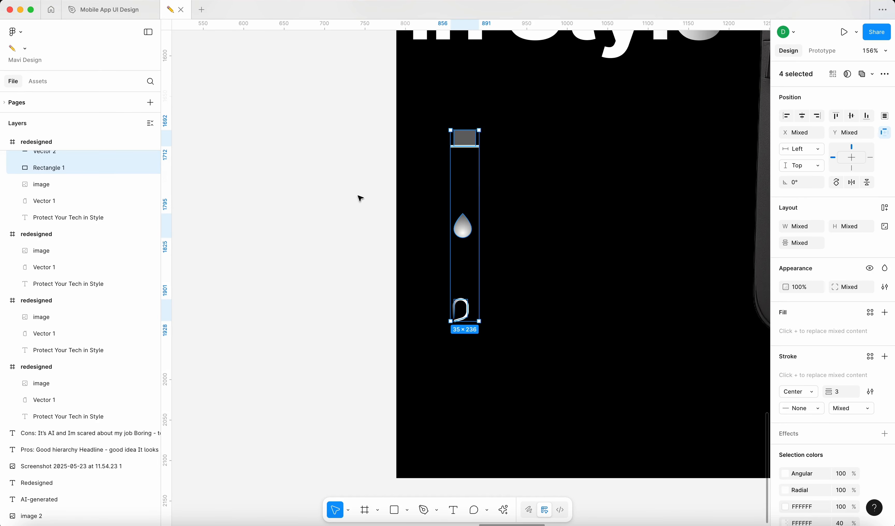
pyautogui.click(470, 137)
pyautogui.click(355, 172)
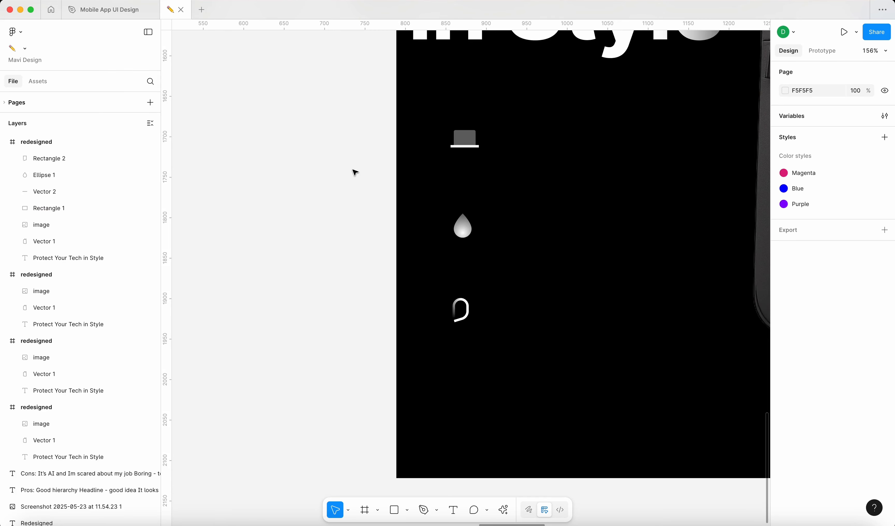
pyautogui.press('f')
pyautogui.scroll(5, 498, 122)
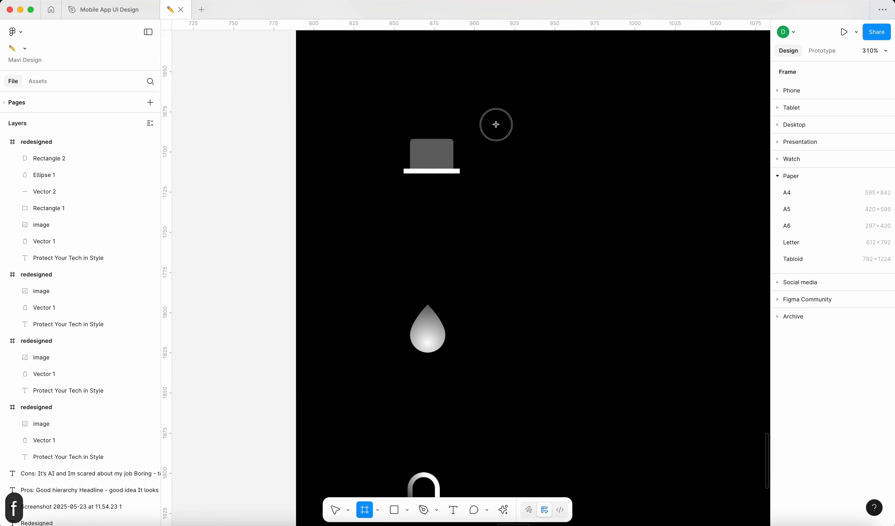
pyautogui.moveTo(495, 124); pyautogui.dragTo(527, 163)
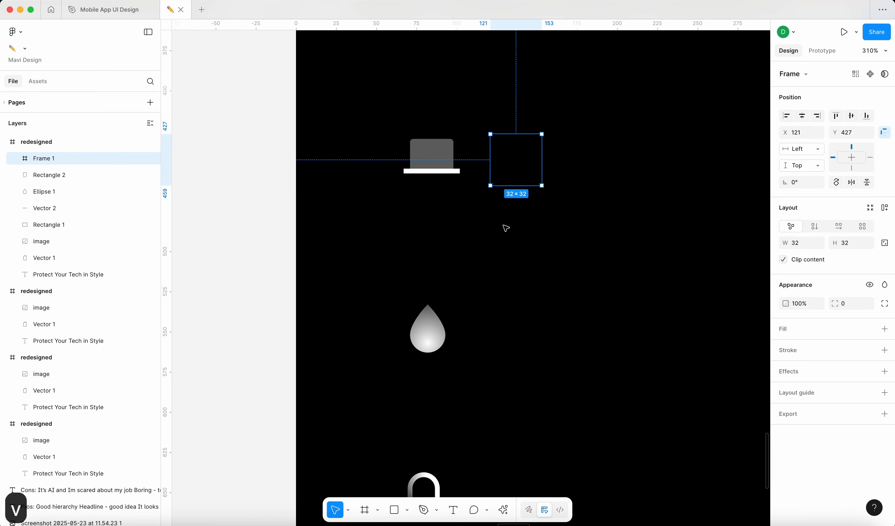
pyautogui.press('f')
pyautogui.press('v')
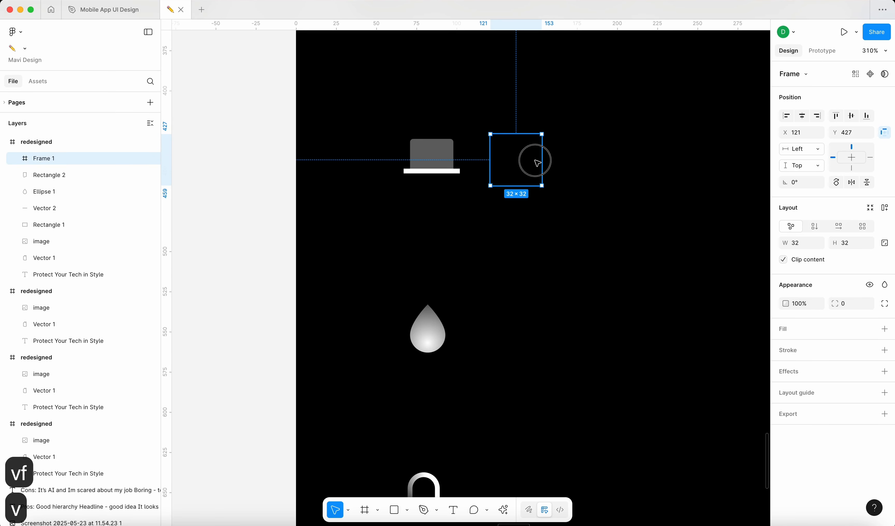
# Shift the new frame to X 129, Y 424 and give it a white FFFFFF fill at 10% opacity.
pyautogui.moveTo(534, 159); pyautogui.dragTo(547, 154)
pyautogui.click(885, 329)
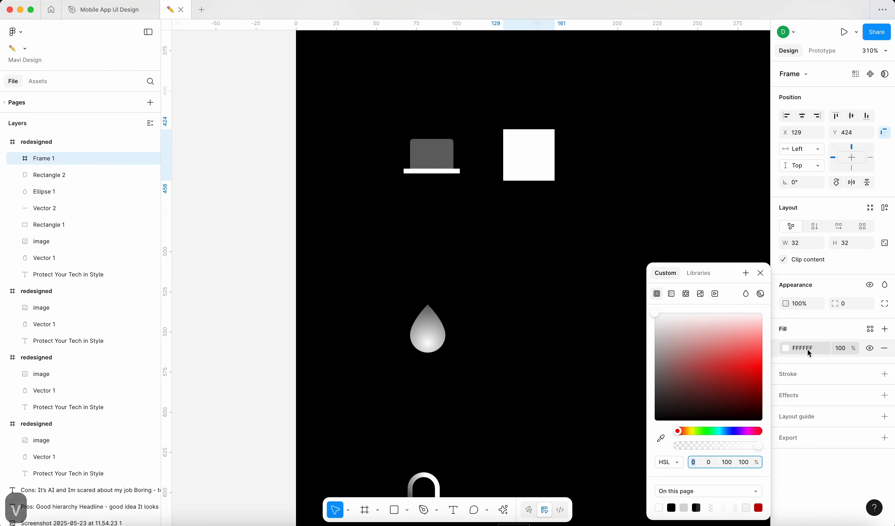
pyautogui.click(836, 349)
pyautogui.write('10')
pyautogui.press('Return')
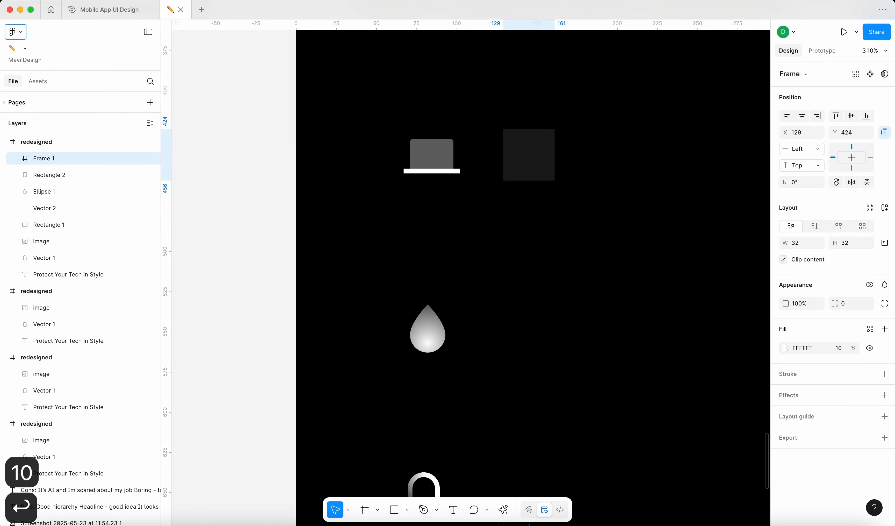
# Move the laptop icon's screen and base line together onto the new frame.
pyautogui.click(425, 150)
pyautogui.scroll(5, 453, 168)
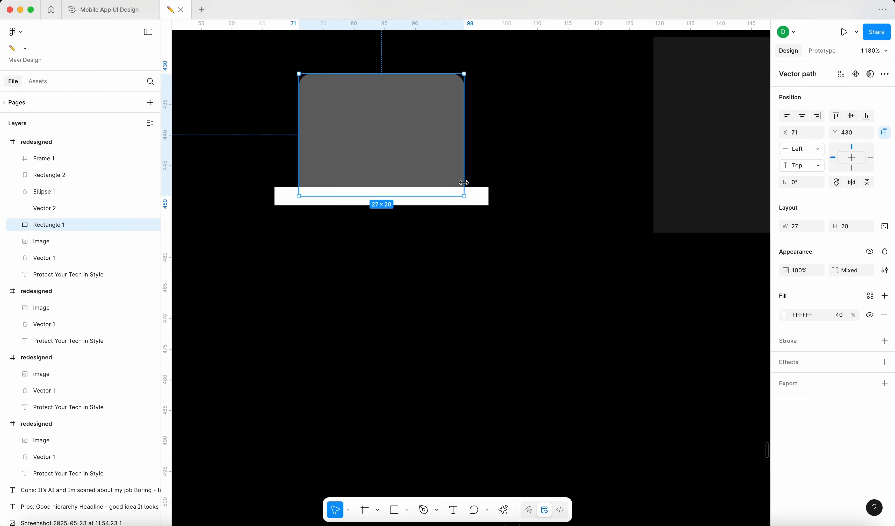
pyautogui.keyDown('shift'); pyautogui.click(473, 196); pyautogui.keyUp('shift')
pyautogui.scroll(-5, 420, 151)
pyautogui.moveTo(408, 152); pyautogui.dragTo(524, 145)
pyautogui.scroll(4, 523, 144)
pyautogui.scroll(2, 533, 141)
# Widen the frame on both sides to 37 × 32 so it spans the laptop's base line.
pyautogui.click(532, 93)
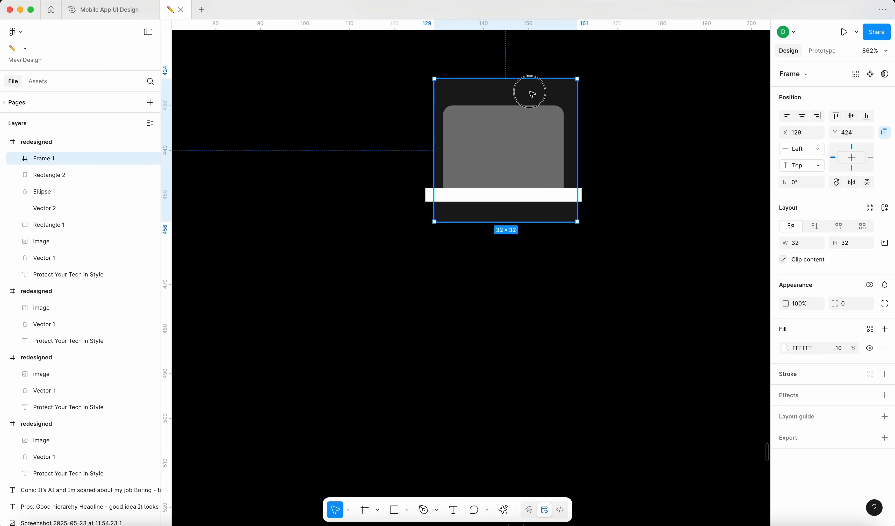
pyautogui.moveTo(579, 139); pyautogui.dragTo(588, 139)
pyautogui.moveTo(435, 148); pyautogui.dragTo(423, 148)
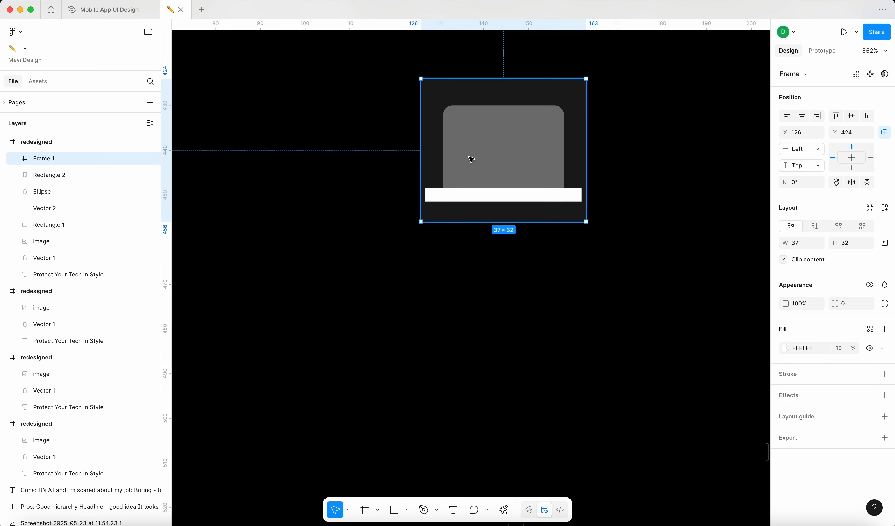
# Move the frame clear of the laptop, cut the laptop's screen and base line, and paste them inside the frame.
pyautogui.click(343, 136)
pyautogui.moveTo(522, 115); pyautogui.dragTo(701, 120)
pyautogui.click(505, 162)
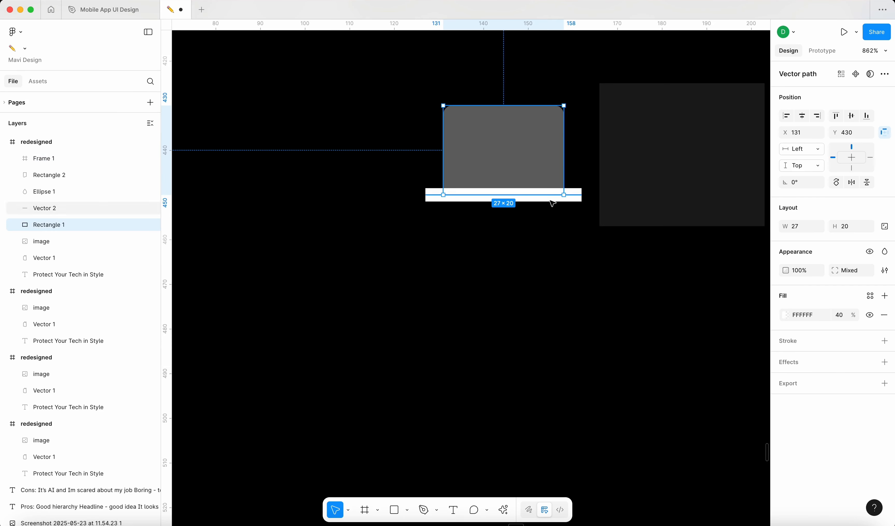
pyautogui.keyDown('shift'); pyautogui.click(575, 197); pyautogui.keyUp('shift')
pyautogui.press('cmd+x')
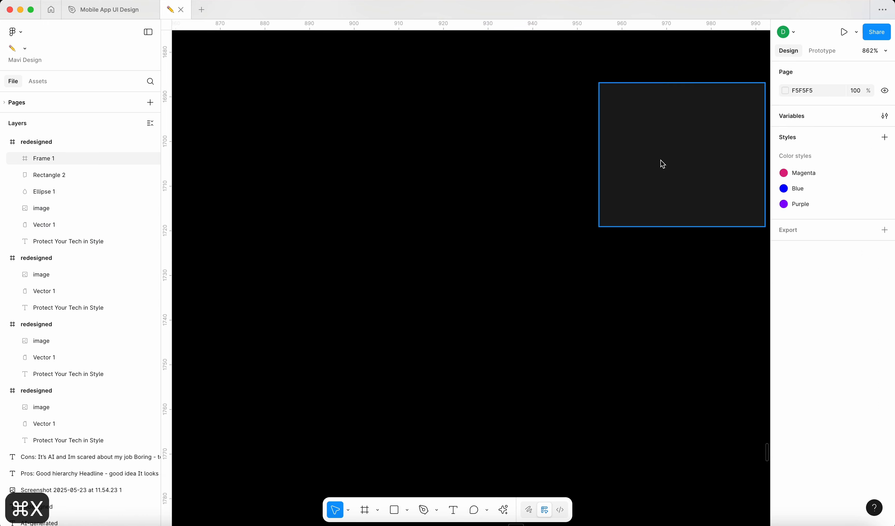
pyautogui.click(715, 150)
pyautogui.moveTo(715, 150); pyautogui.dragTo(483, 172)
pyautogui.press('super+v')
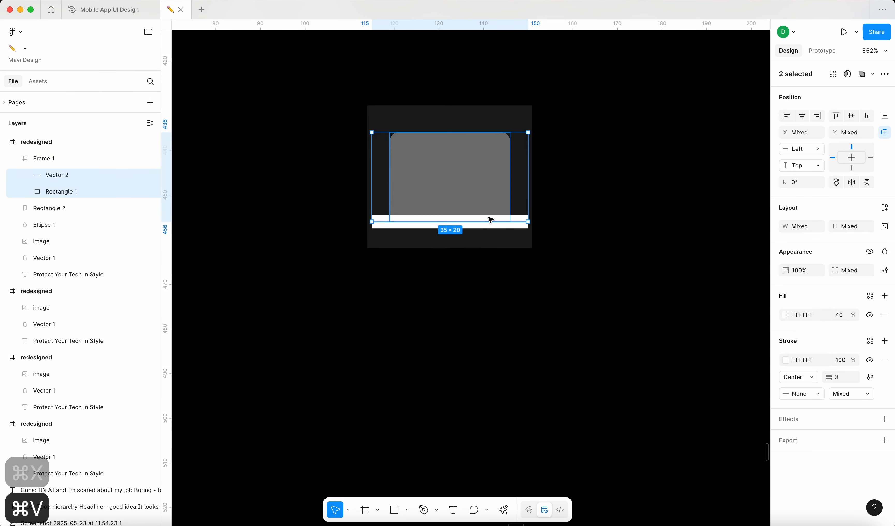
# Widen the laptop's screen slightly and nudge it with the base line flush against the frame's left edge.
pyautogui.click(497, 188)
pyautogui.click(524, 225)
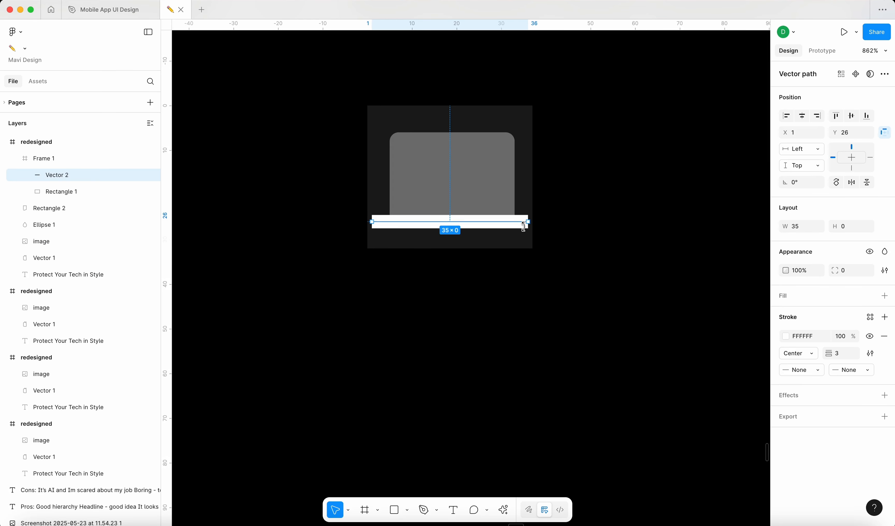
pyautogui.press('Return')
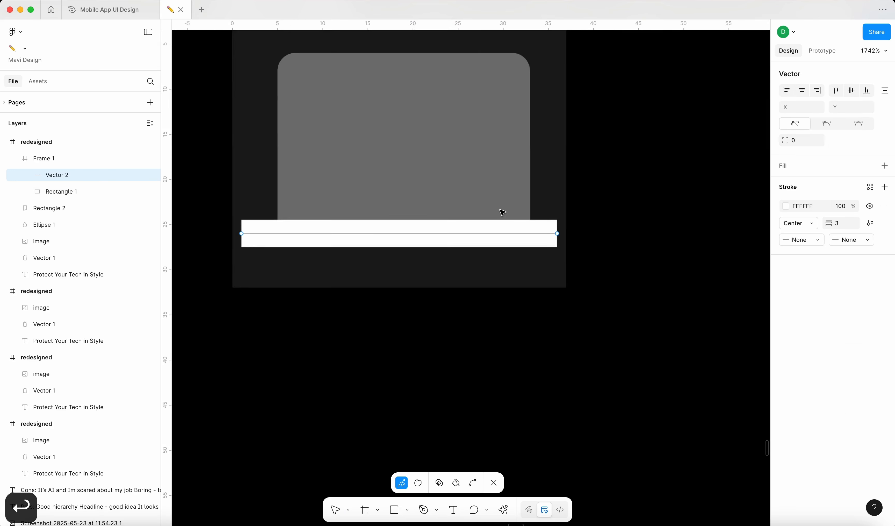
pyautogui.press('Escape')
pyautogui.scroll(-5, 509, 200)
pyautogui.keyDown('shift'); pyautogui.click(497, 183); pyautogui.keyUp('shift')
pyautogui.press('Left')
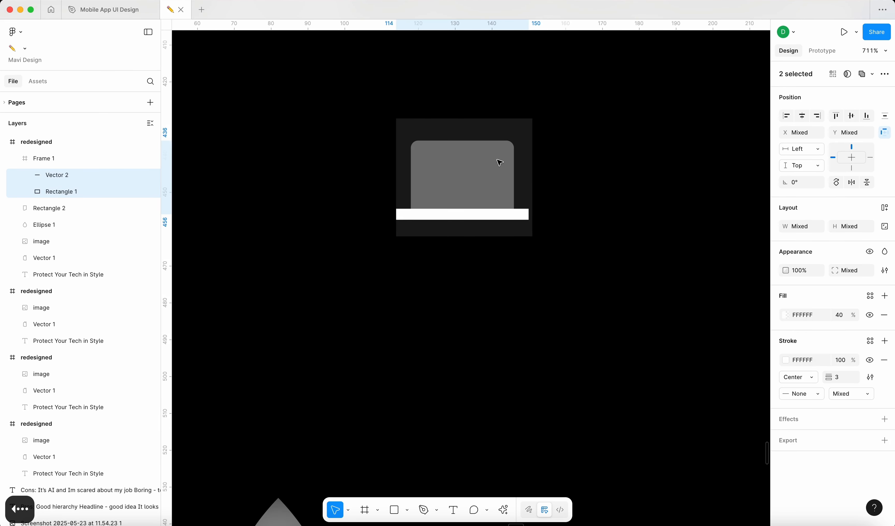
# Resize the laptop's parent frame to 36 × 36.
pyautogui.hotkey('shift', 'Return')
pyautogui.press('super+alt+shift+r')
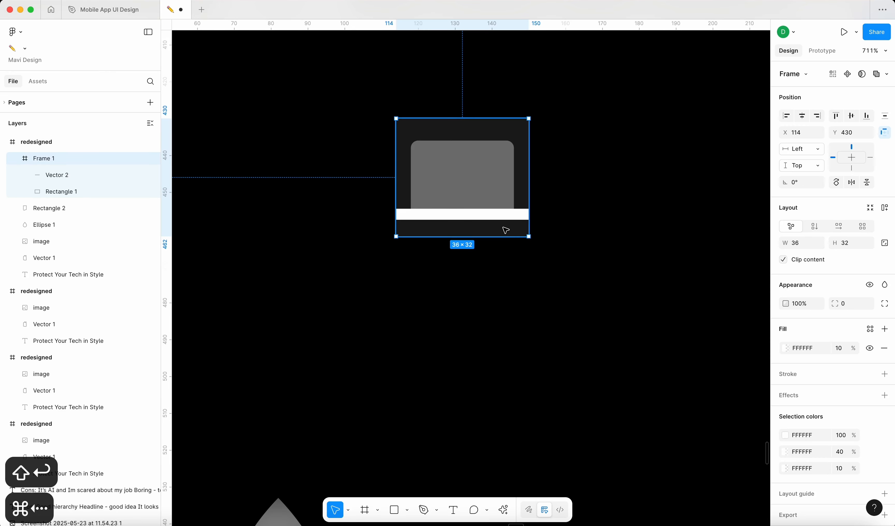
pyautogui.press('super+Down')
pyautogui.press('super+Down')
pyautogui.press('super+Down')
pyautogui.press('super+Down')
pyautogui.press('super+Down')
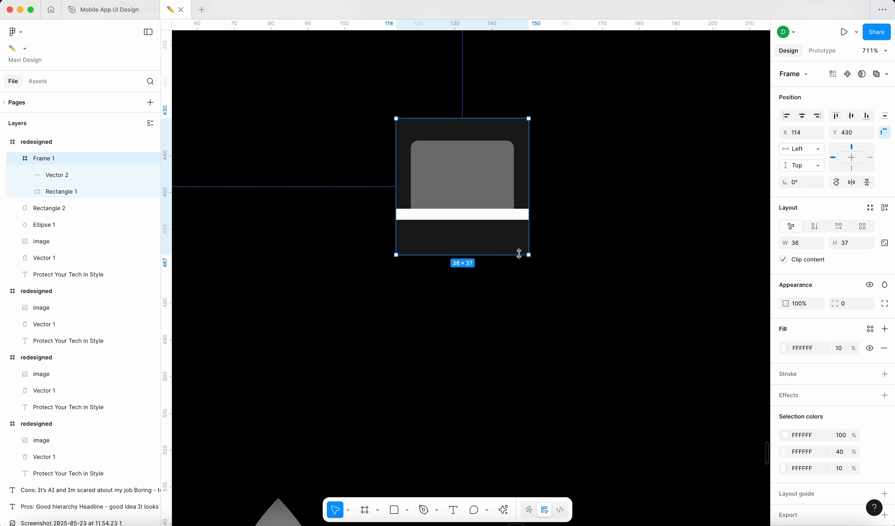
pyautogui.press('super+Up')
pyautogui.click(537, 251)
# Move the laptop frame to X 70, Y 416 above the drop icon and make two diagonally offset copies of it.
pyautogui.scroll(-4, 537, 251)
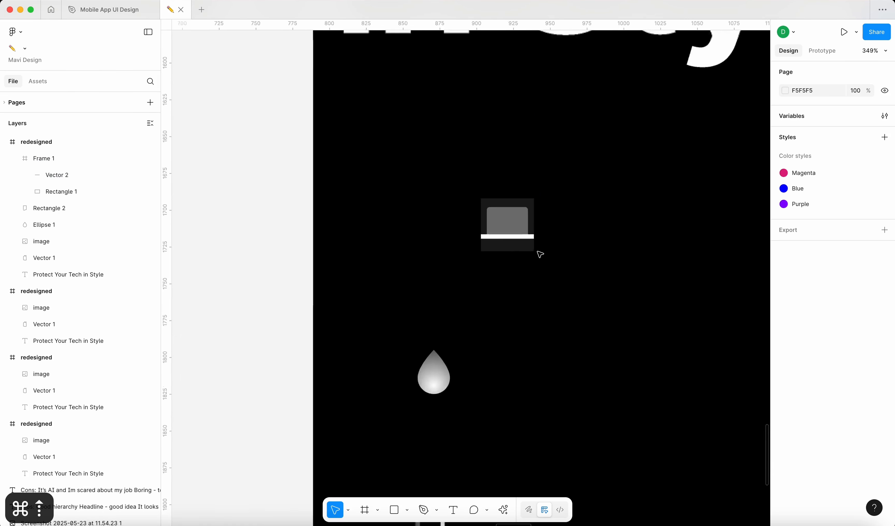
pyautogui.scroll(-3, 540, 254)
pyautogui.click(477, 231)
pyautogui.moveTo(478, 229); pyautogui.dragTo(525, 313)
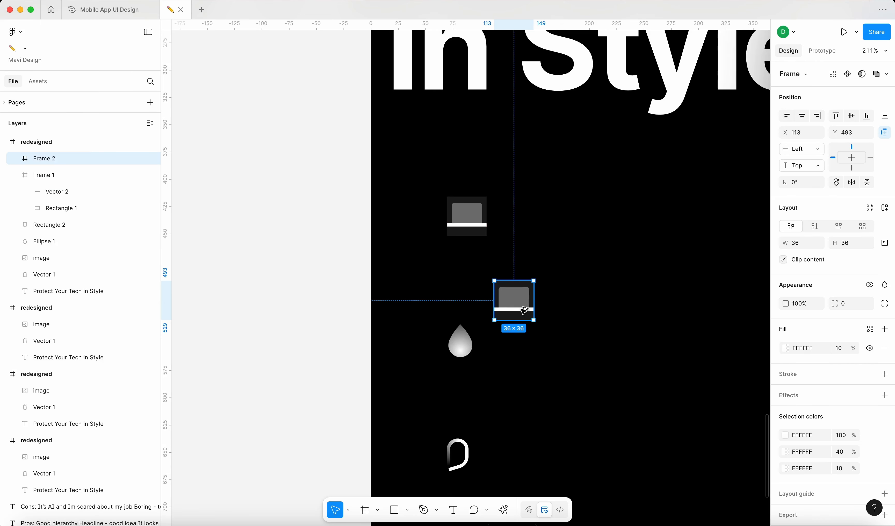
pyautogui.press('super+d')
# Delete the laptop shapes inside both copied frames, leaving the frames empty.
pyautogui.keyDown('shift'); pyautogui.click(522, 300); pyautogui.keyUp('shift')
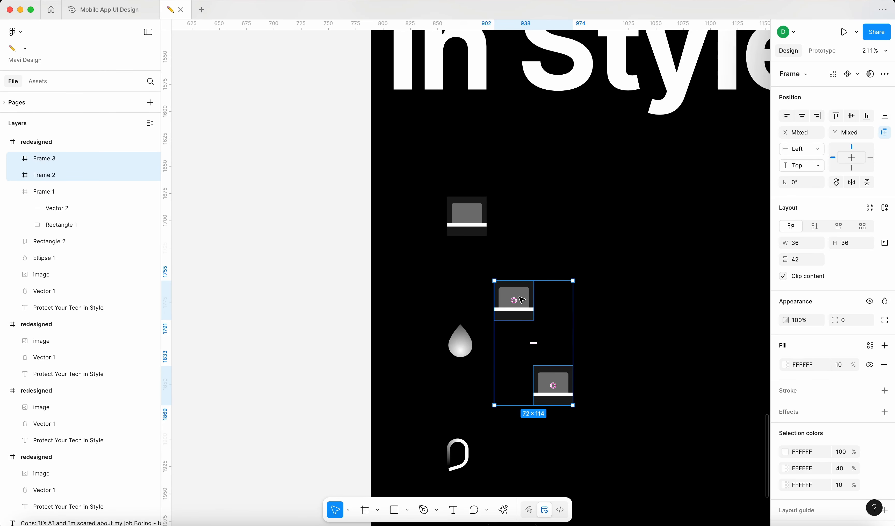
pyautogui.press('Return')
pyautogui.press('BackSpace')
# Place the drop icon inside the upper empty frame and center it horizontally and vertically.
pyautogui.scroll(-3, 520, 299)
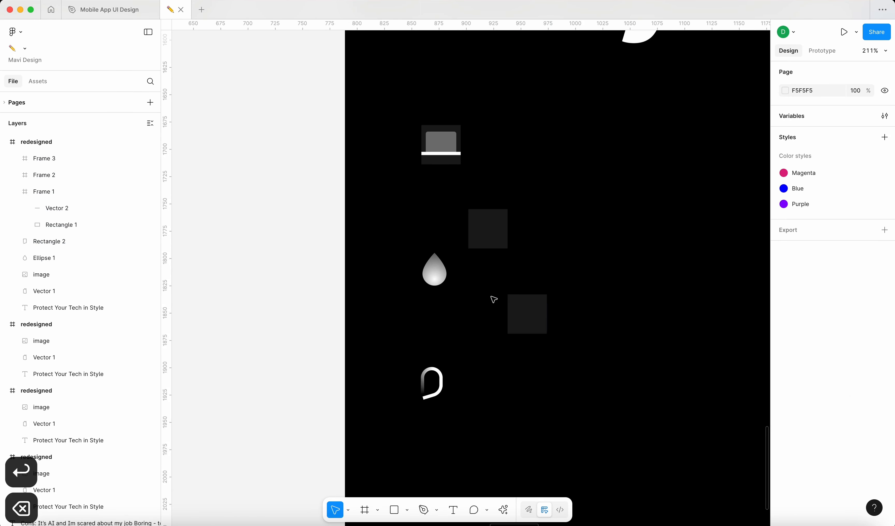
pyautogui.scroll(5, 495, 305)
pyautogui.moveTo(375, 308); pyautogui.dragTo(509, 206)
pyautogui.hotkey('alt', 'h')
pyautogui.hotkey('alt', 'v')
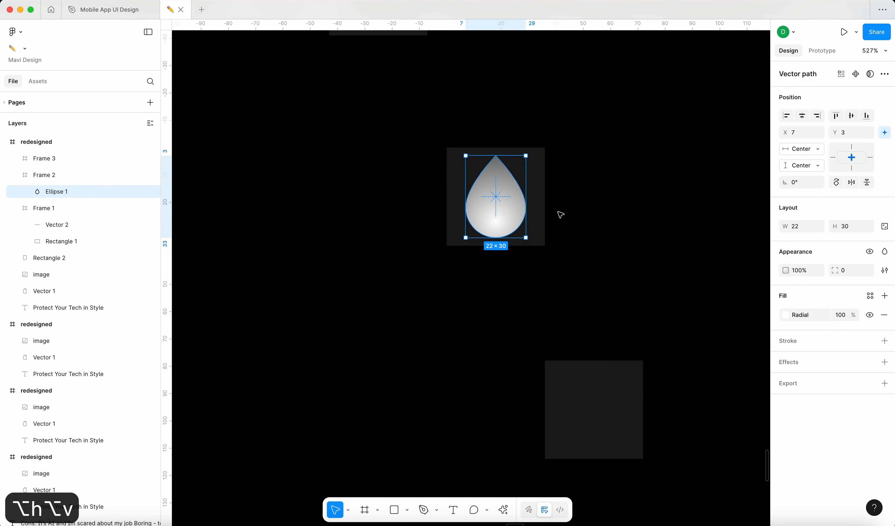
# Place the loop icon inside the remaining empty frame and center it horizontally and vertically.
pyautogui.scroll(-5, 561, 215)
pyautogui.scroll(-3, 564, 216)
pyautogui.moveTo(440, 338); pyautogui.dragTo(581, 237)
pyautogui.hotkey('alt', 'h')
pyautogui.hotkey('alt', 'v')
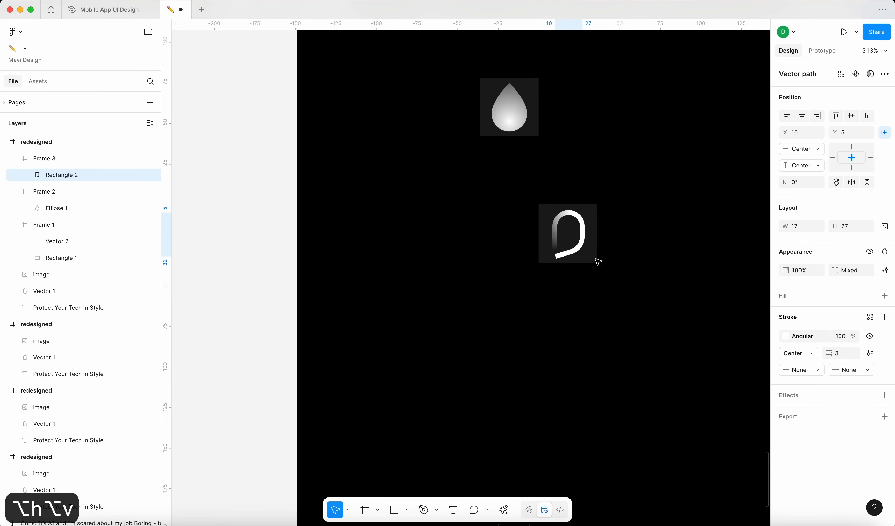
# Rename the frame around the laptop icon to "laptop".
pyautogui.click(627, 306)
pyautogui.scroll(-5, 509, 120)
pyautogui.click(537, 150)
pyautogui.scroll(5, 537, 151)
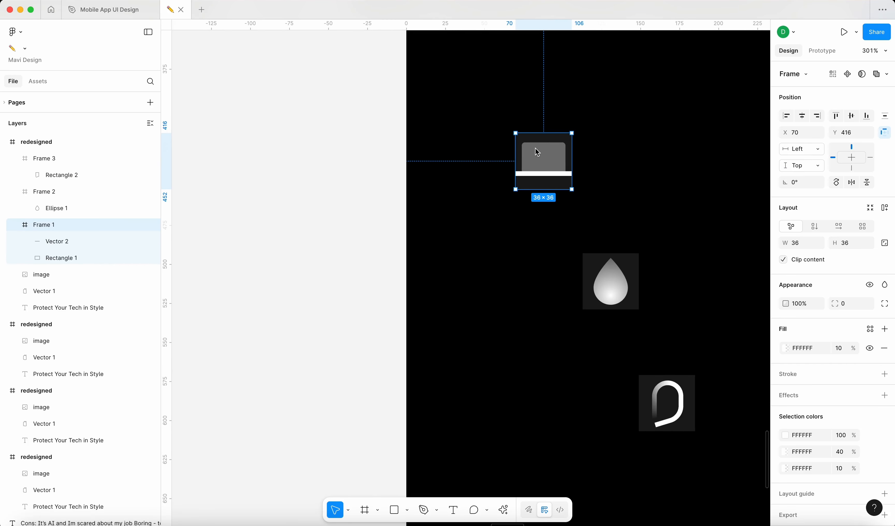
pyautogui.press('super+r')
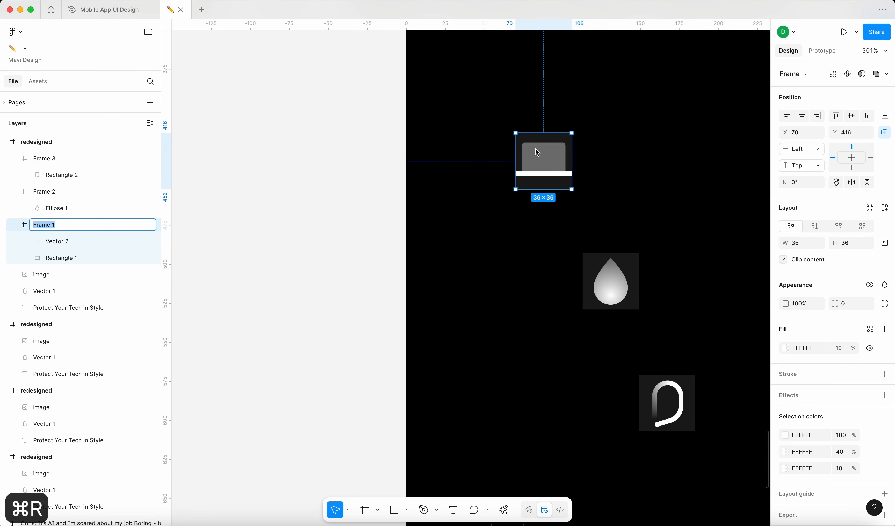
pyautogui.write('laptop')
pyautogui.press('Return')
# Rename the frame around the drop icon to "water resistant".
pyautogui.click(627, 291)
pyautogui.press('super+r')
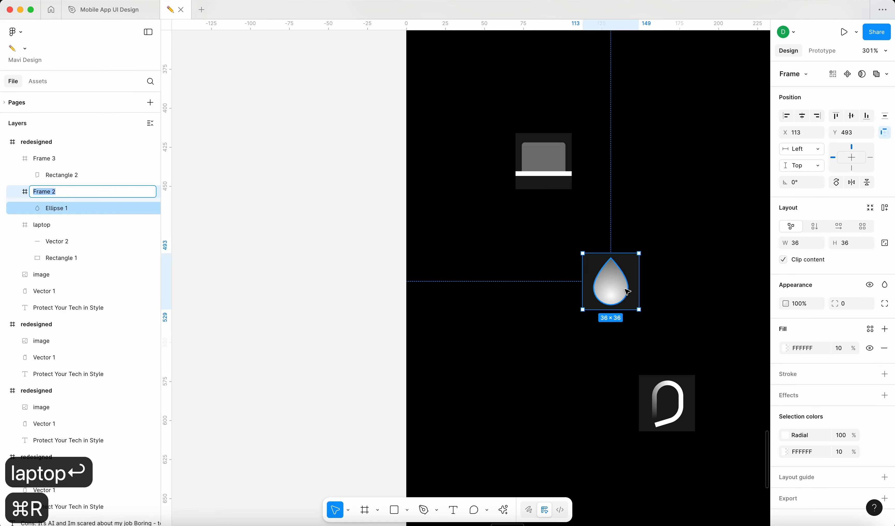
pyautogui.write('water resistant\\')
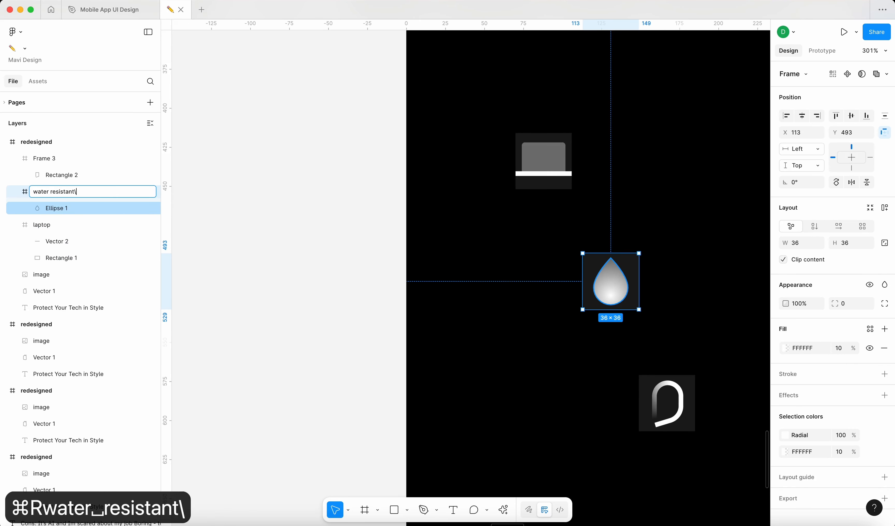
pyautogui.press('Return')
# Rename the frame around the loop icon to "ergonomic straps".
pyautogui.click(687, 416)
pyautogui.scroll(-8, 559, 312)
pyautogui.scroll(4, 559, 314)
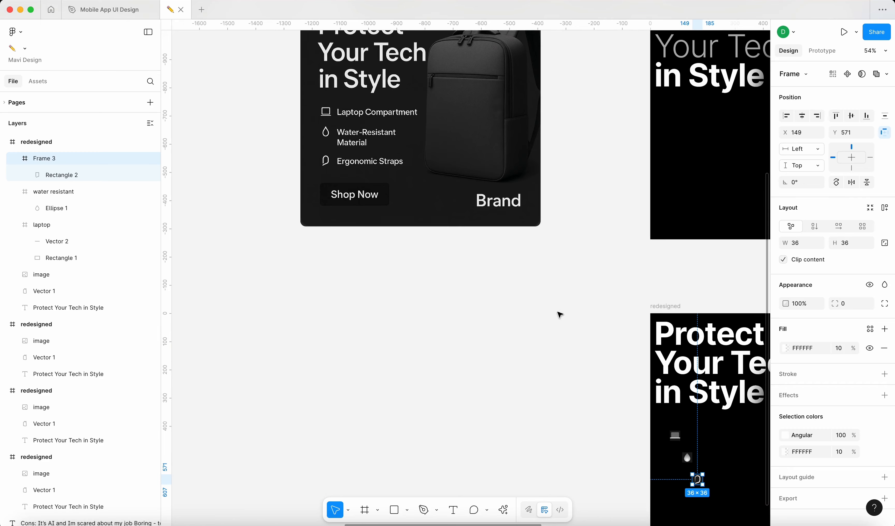
pyautogui.scroll(-5, 558, 312)
pyautogui.scroll(5, 550, 282)
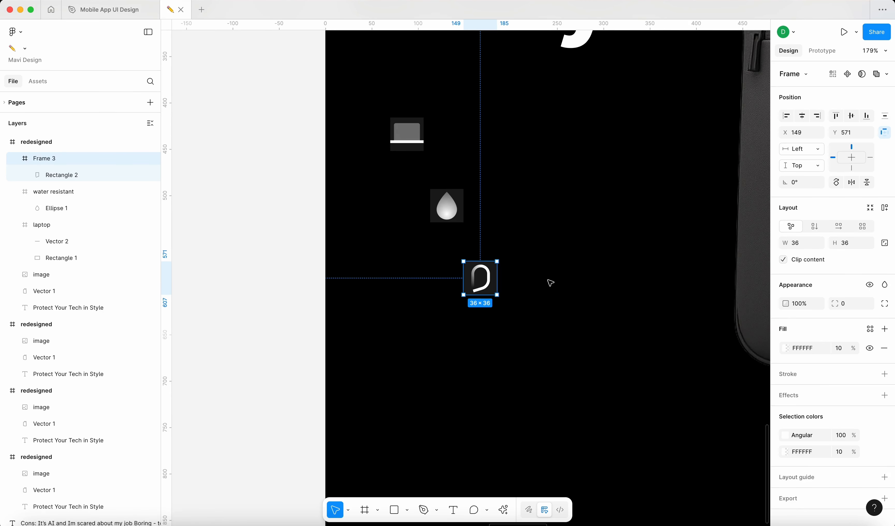
pyautogui.press('super+r')
pyautogui.write('ergonomic stra')
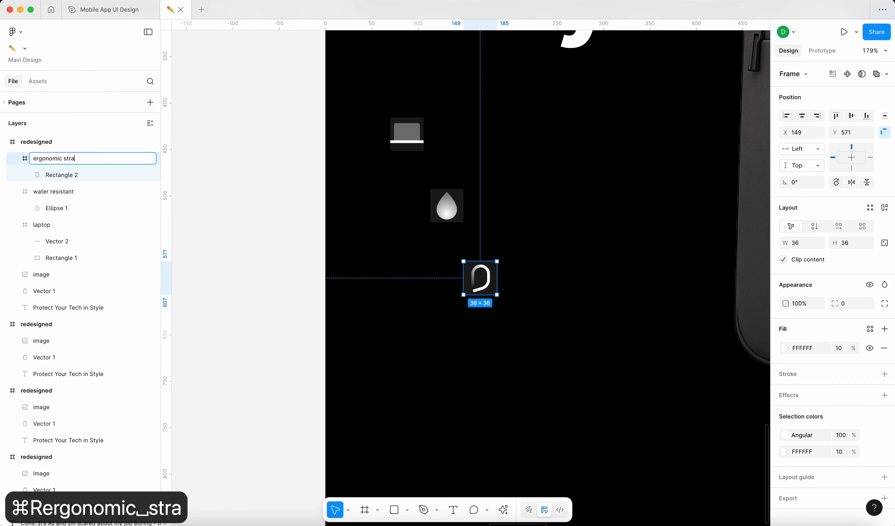
pyautogui.write('ps')
pyautogui.press('Return')
# Remove the background fill from all three icon frames and align the frames along their left edges.
pyautogui.moveTo(585, 338); pyautogui.dragTo(327, 83)
pyautogui.click(882, 349)
pyautogui.click(590, 262)
pyautogui.moveTo(553, 323); pyautogui.dragTo(346, 94)
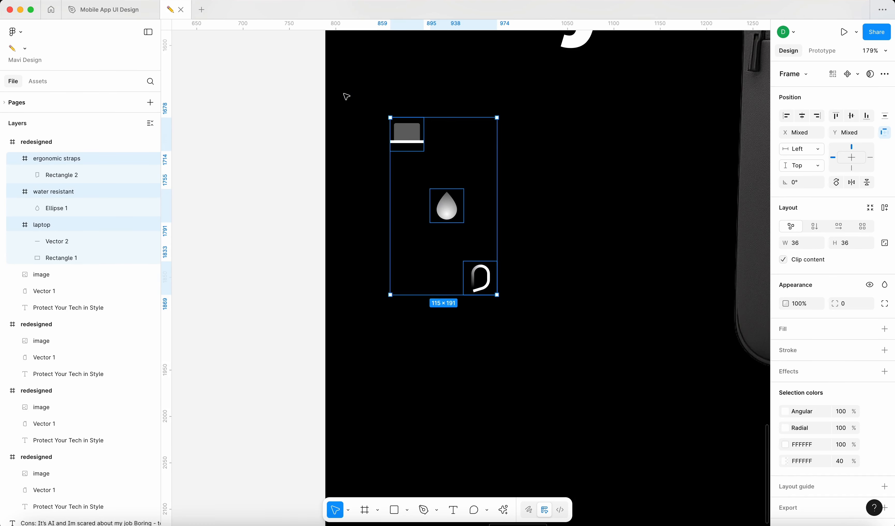
pyautogui.hotkey('alt', 'a')
pyautogui.click(584, 190)
pyautogui.scroll(-10, 465, 172)
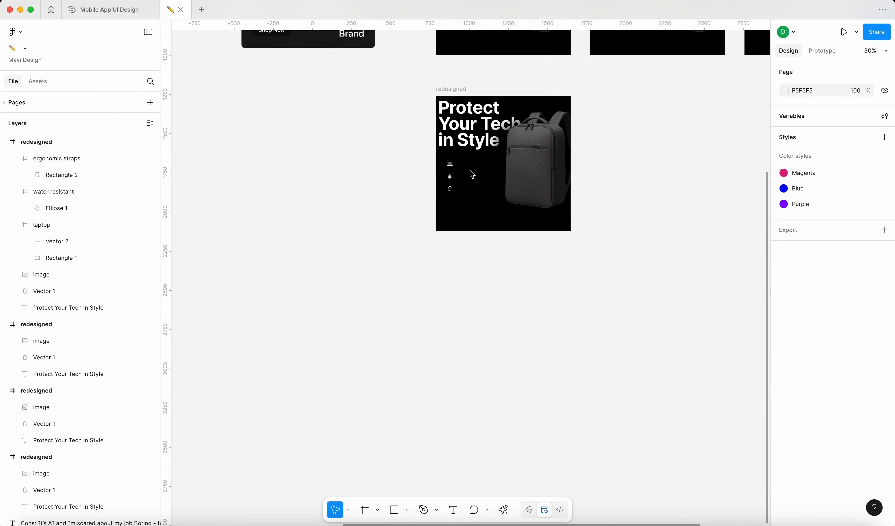
# Duplicate the headline text into the lower part of the redesigned ad and set the copy's font size to 30.
pyautogui.scroll(2, 470, 170)
pyautogui.hscroll(2, 469, 170)
pyautogui.click(437, 173)
pyautogui.moveTo(434, 153); pyautogui.dragTo(461, 223)
pyautogui.scroll(5, 461, 224)
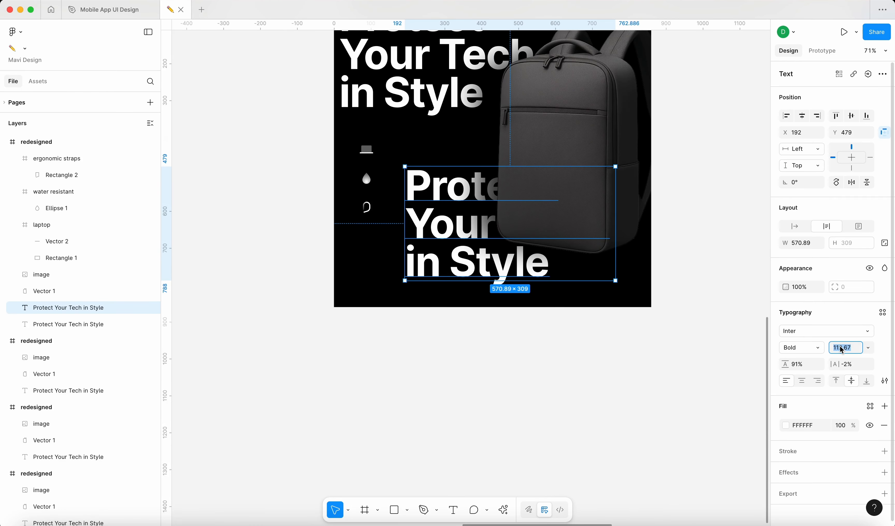
pyautogui.write('16')
pyautogui.press('Return')
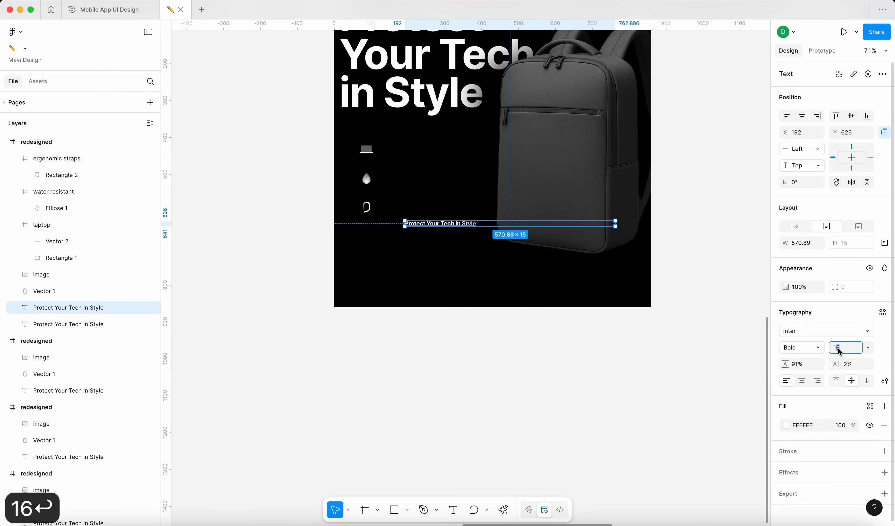
pyautogui.hotkey('shift', 'Up')
pyautogui.hotkey('shift', 'Up')
pyautogui.hotkey('shift', 'Down')
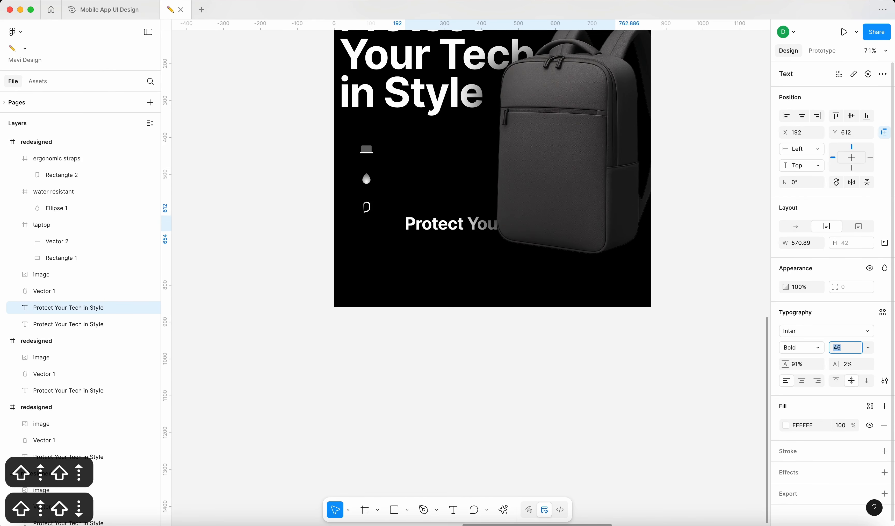
pyautogui.press('Up')
pyautogui.press('Up')
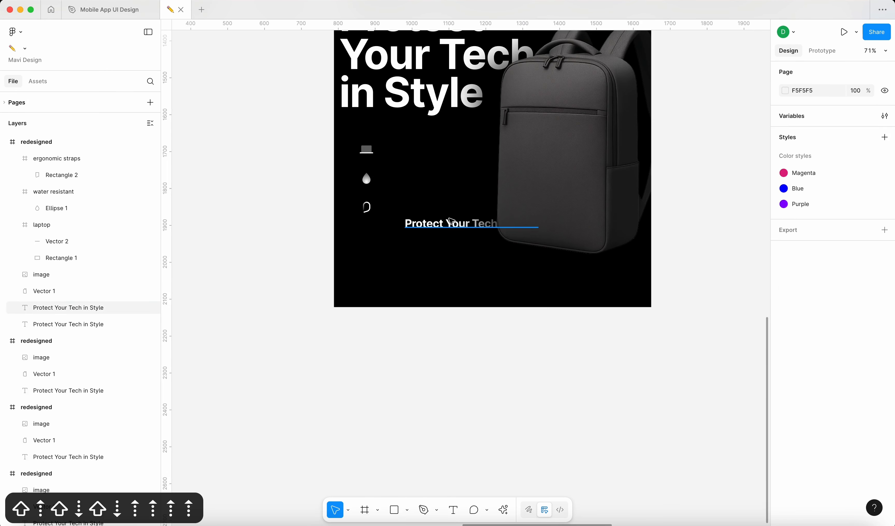
# Move the small headline copy beside the laptop icon and change its text to "Laptop compartment".
pyautogui.moveTo(449, 220); pyautogui.dragTo(436, 151)
pyautogui.scroll(-5, 435, 150)
pyautogui.scroll(4, 432, 153)
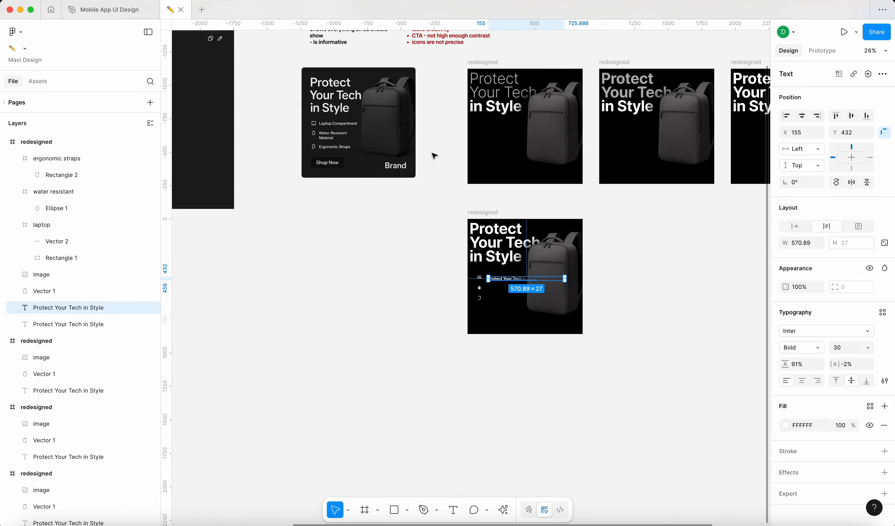
pyautogui.scroll(4, 498, 304)
pyautogui.doubleClick(498, 252)
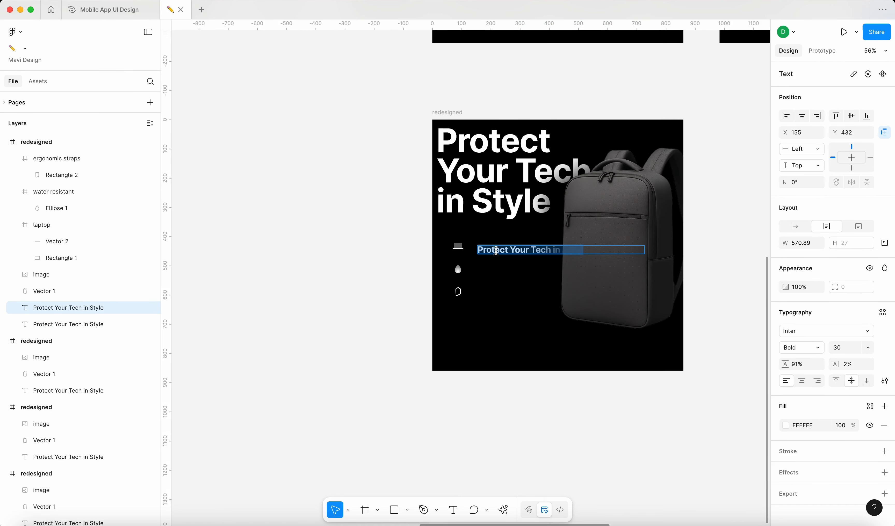
pyautogui.write('Laptop compartment')
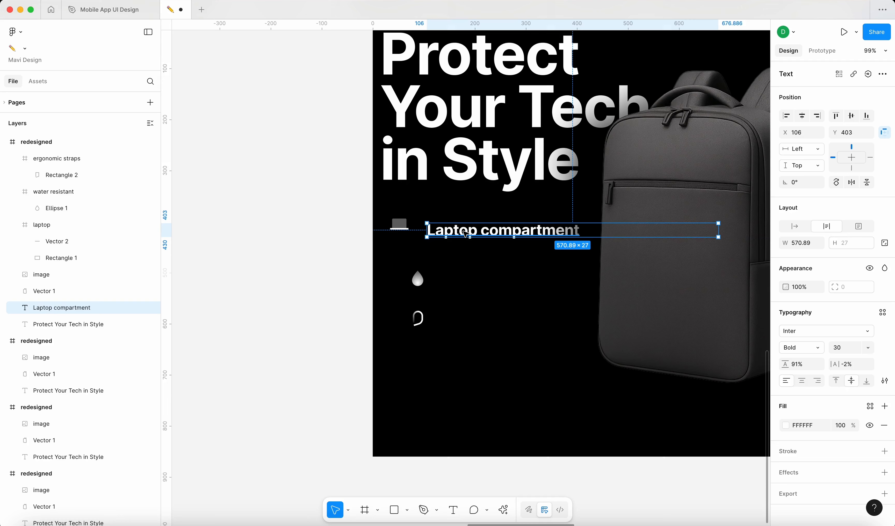
# Switch the "Laptop compartment" label to auto width so its box fits the text.
pyautogui.scroll(-5, 470, 229)
pyautogui.click(800, 229)
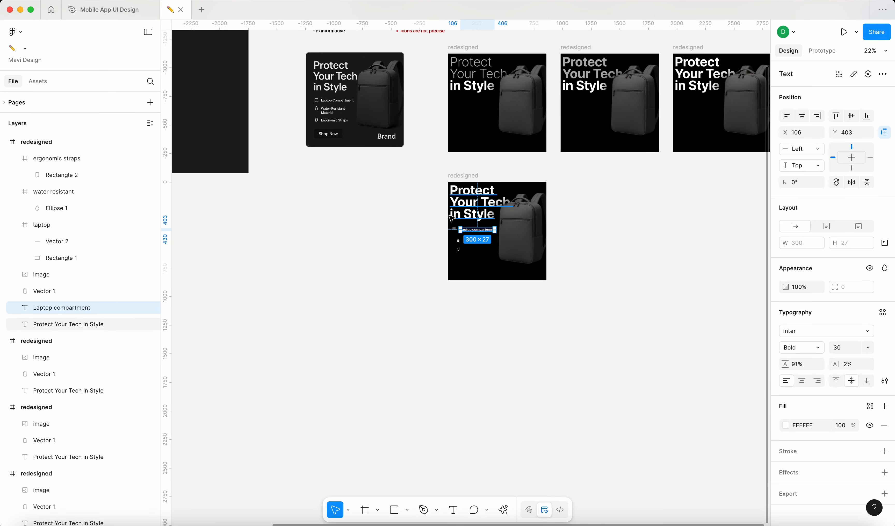
pyautogui.scroll(5, 490, 233)
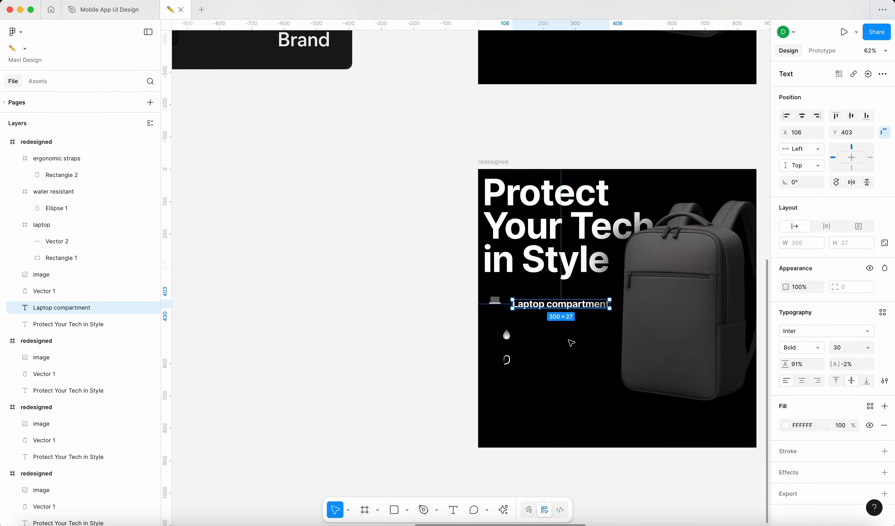
# Duplicate the "Laptop compartment" label directly below at Y 487 and change the copy's text to "Water-resistant".
pyautogui.moveTo(578, 306); pyautogui.dragTo(578, 334)
pyautogui.press('Return')
pyautogui.write('W')
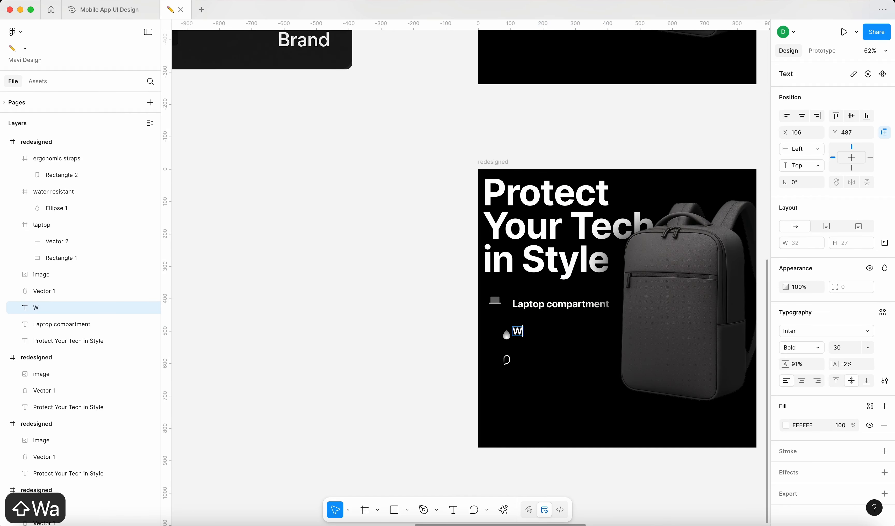
pyautogui.write('ater-res')
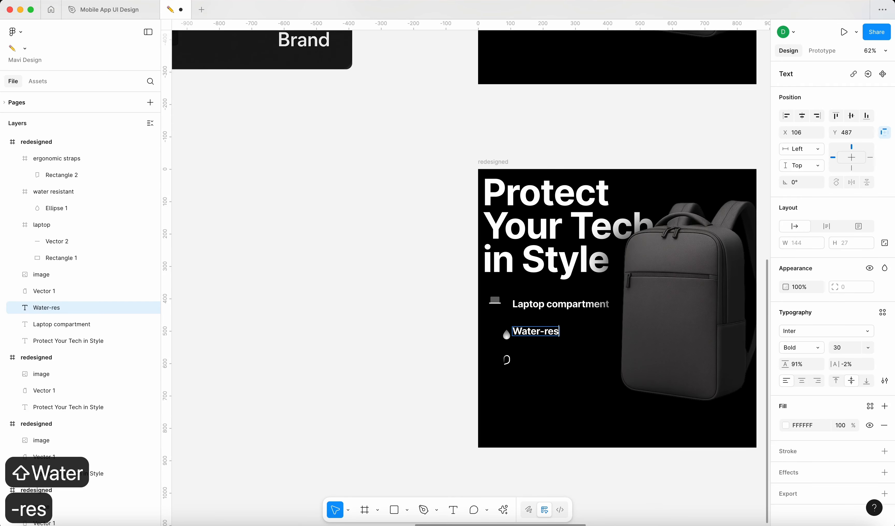
pyautogui.write('istant')
pyautogui.press('Escape')
pyautogui.press('Escape')
# Duplicate the "Water-resistant" label directly below at Y 583 and change the copy's text to "Ergonomic straps".
pyautogui.scroll(-5, 507, 359)
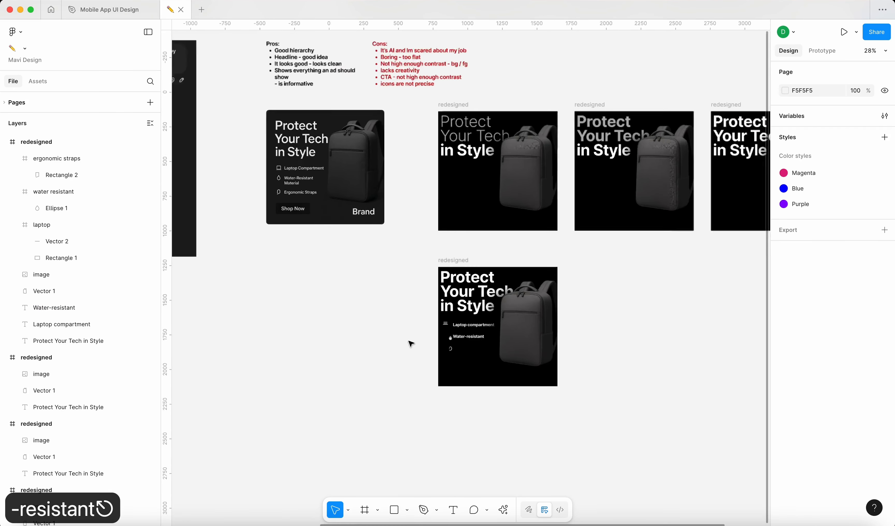
pyautogui.scroll(5, 515, 418)
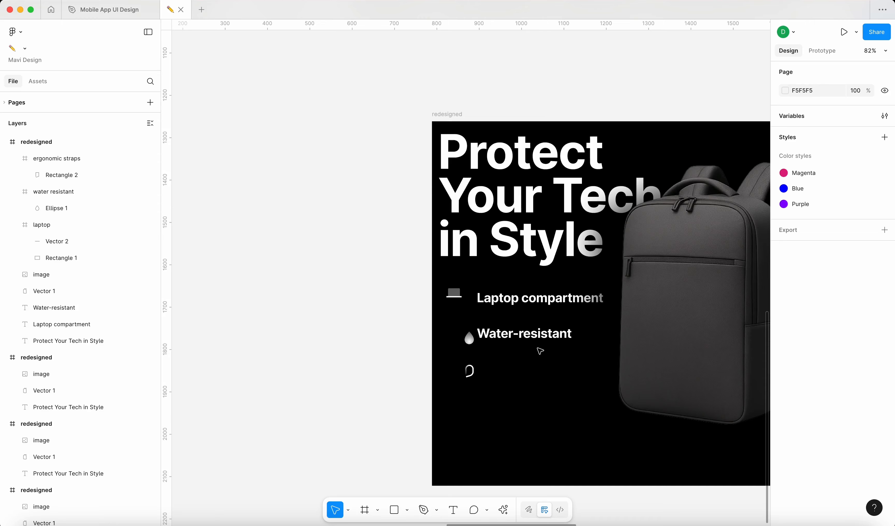
pyautogui.moveTo(543, 336); pyautogui.dragTo(543, 375)
pyautogui.doubleClick(523, 374)
pyautogui.write('Ergonomic straps')
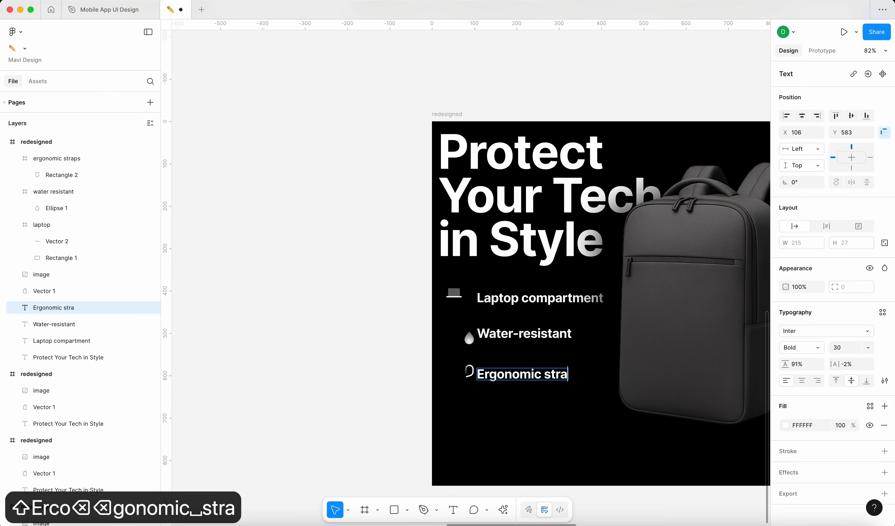
pyautogui.press('Escape')
# Line up the drop and loop icons under the laptop icon, with the loop icon's frame at X 34, Y 583.
pyautogui.moveTo(393, 358); pyautogui.dragTo(368, 363)
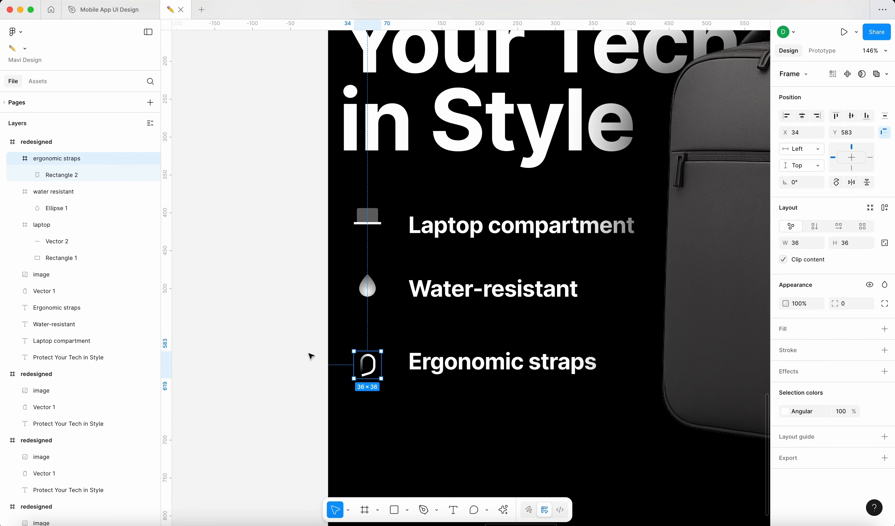
pyautogui.click(280, 350)
pyautogui.scroll(-5, 277, 349)
pyautogui.scroll(5, 336, 362)
# Set the three feature labels to Regular weight at size 32 and bring them to the front, above the backpack image.
pyautogui.click(445, 336)
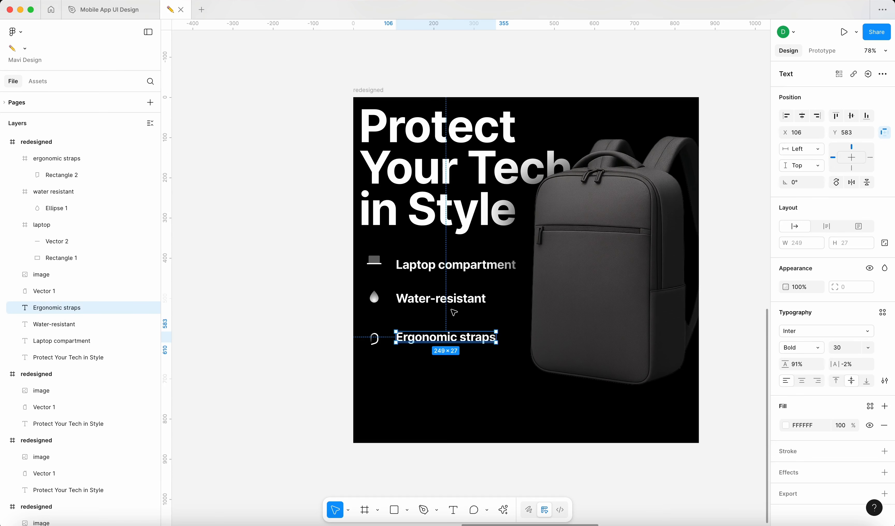
pyautogui.keyDown('shift'); pyautogui.click(451, 298); pyautogui.keyUp('shift')
pyautogui.keyDown('shift'); pyautogui.click(464, 275); pyautogui.keyUp('shift')
pyautogui.click(822, 367)
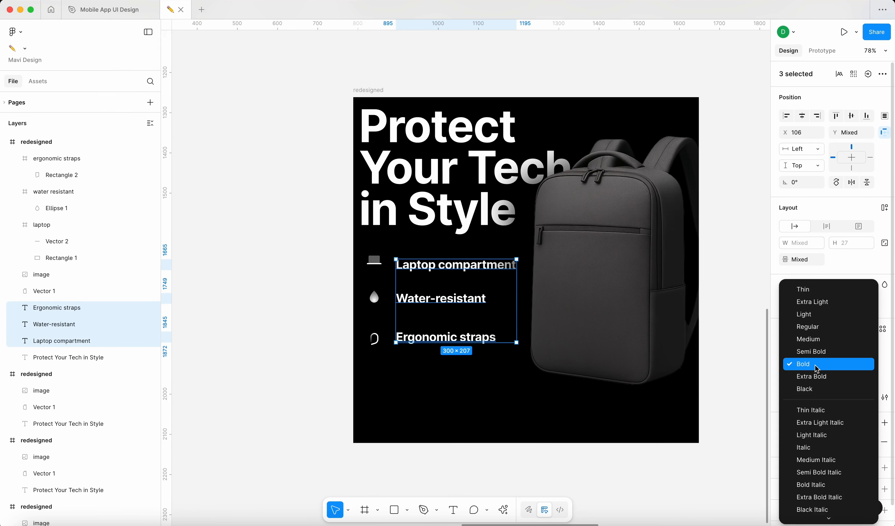
pyautogui.click(822, 327)
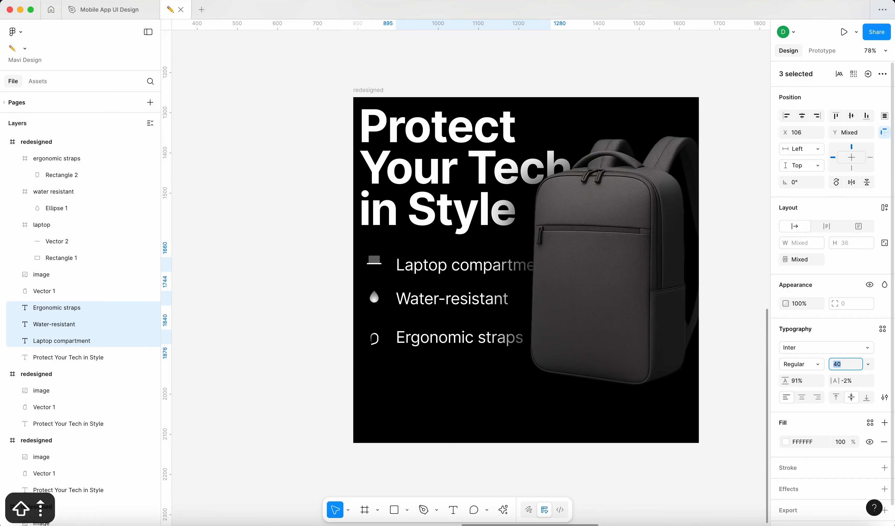
pyautogui.press('Up')
pyautogui.press('Up')
pyautogui.press('Return')
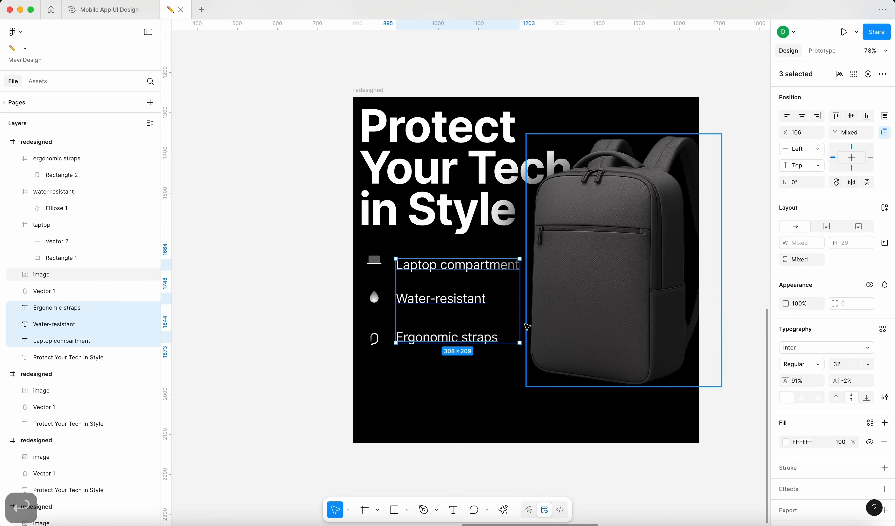
pyautogui.press('alt+super+bracketright')
pyautogui.click(234, 300)
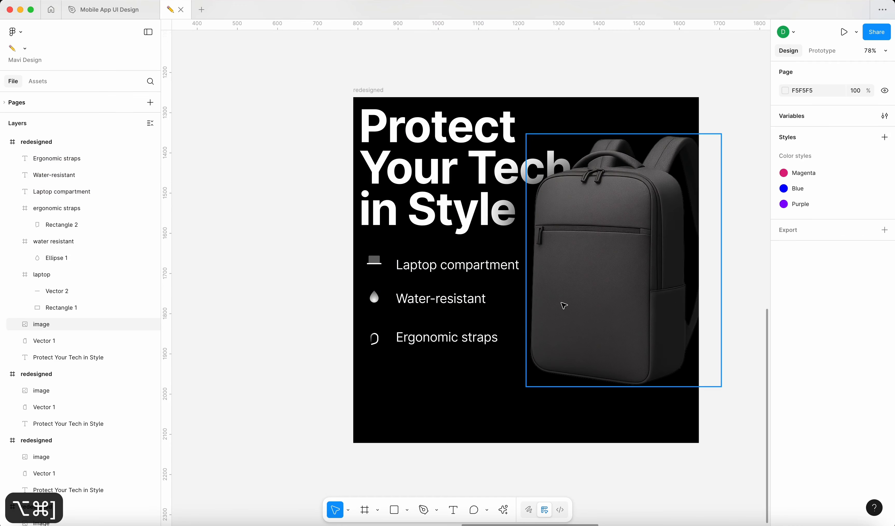
# Move the "Water-resistant" and "Ergonomic straps" labels up to form a tight, evenly spaced list under "Laptop compartment".
pyautogui.hscroll(3, 277, 269)
pyautogui.scroll(-1, 278, 269)
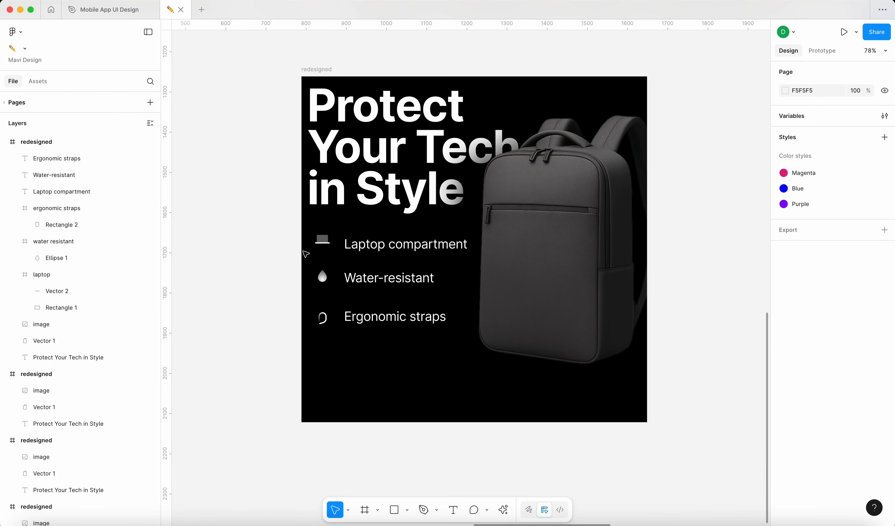
pyautogui.click(388, 247)
pyautogui.scroll(5, 388, 247)
pyautogui.moveTo(373, 316); pyautogui.dragTo(373, 289)
pyautogui.moveTo(368, 392); pyautogui.dragTo(368, 323)
pyautogui.scroll(-5, 369, 323)
pyautogui.click(254, 332)
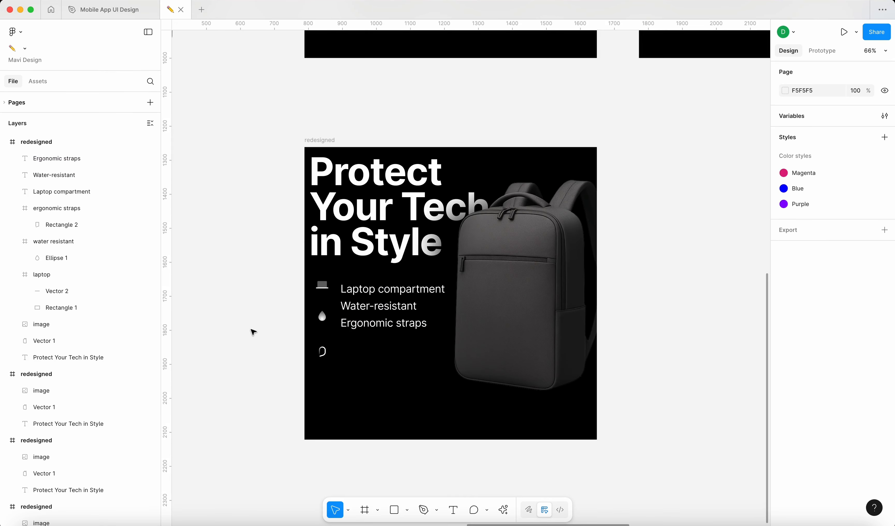
# Place the laptop icon at X 41, Y 402 and move the drop and loop icons up beside their matching labels.
pyautogui.scroll(6, 331, 310)
pyautogui.click(322, 245)
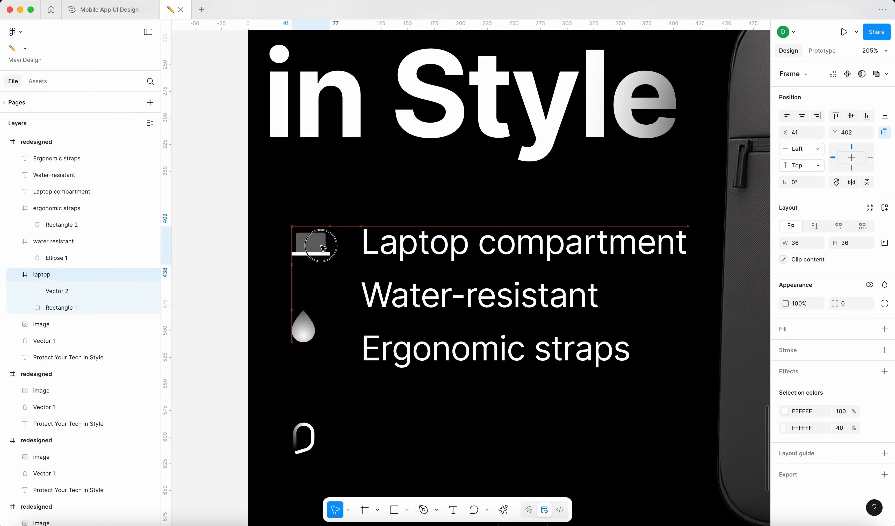
pyautogui.moveTo(310, 320); pyautogui.dragTo(314, 292)
pyautogui.moveTo(304, 437); pyautogui.dragTo(311, 348)
pyautogui.click(242, 337)
# Hide the drop icon's radial gradient and add a solid FFFFFF fill at 100% instead.
pyautogui.scroll(2, 242, 337)
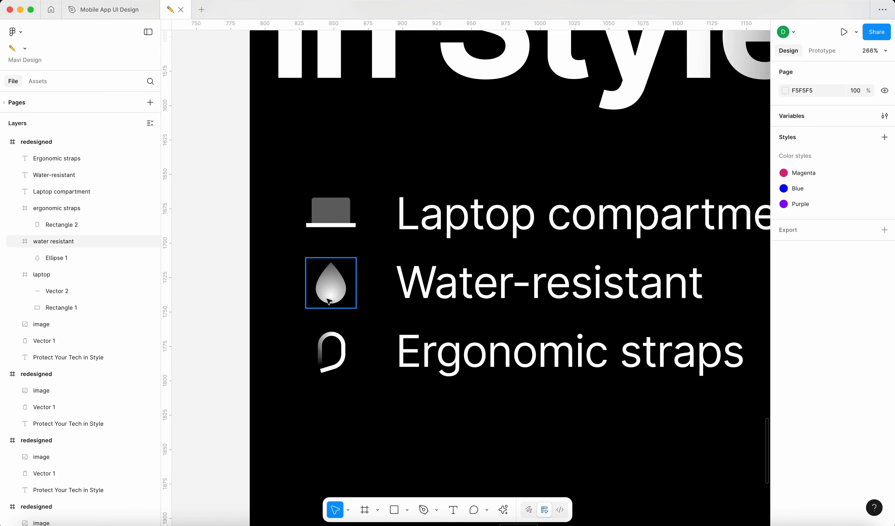
pyautogui.keyDown('super'); pyautogui.click(327, 296); pyautogui.keyUp('super')
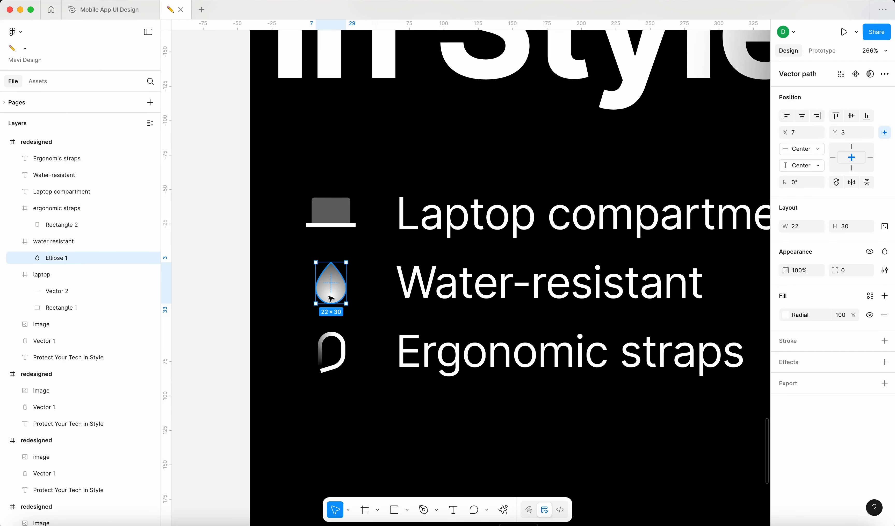
pyautogui.click(785, 315)
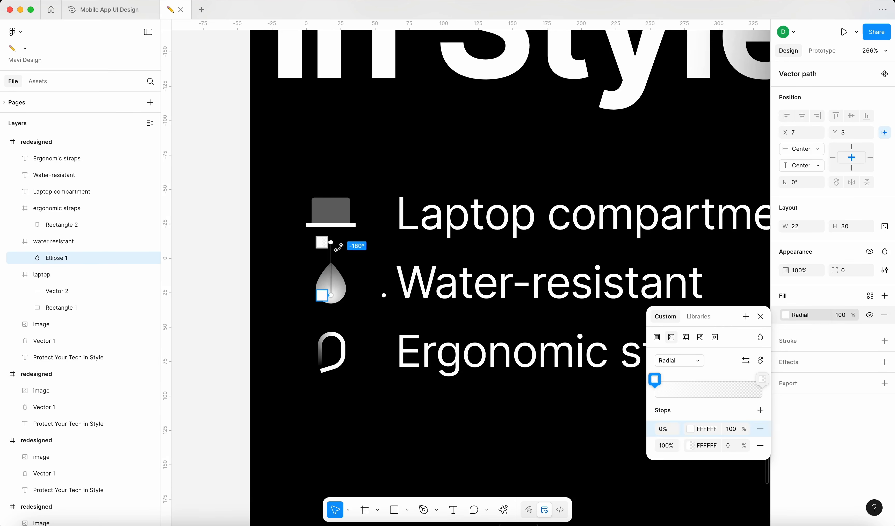
pyautogui.click(870, 315)
pyautogui.click(884, 296)
pyautogui.click(824, 319)
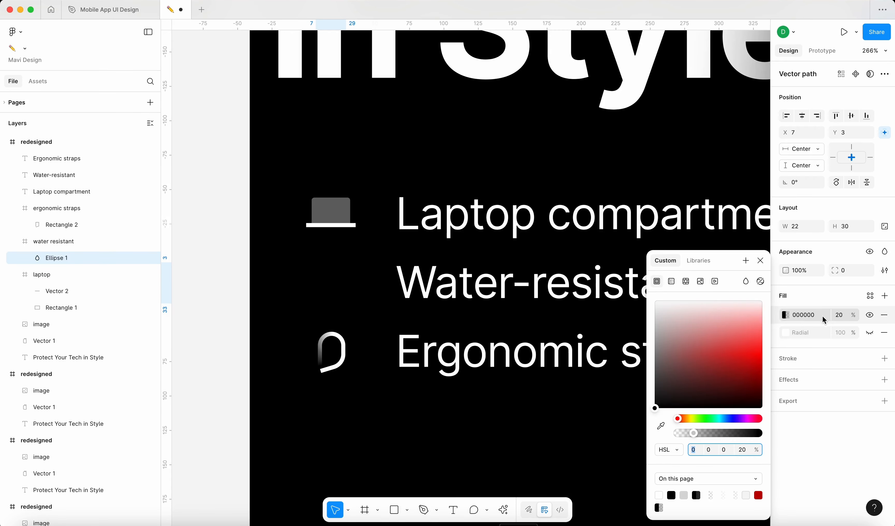
pyautogui.click(814, 321)
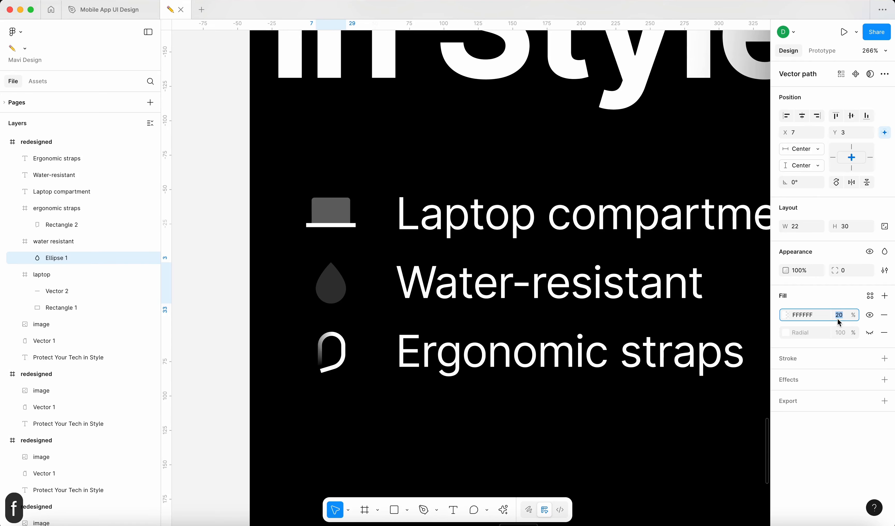
pyautogui.press('Return')
pyautogui.click(178, 352)
pyautogui.scroll(-8, 177, 352)
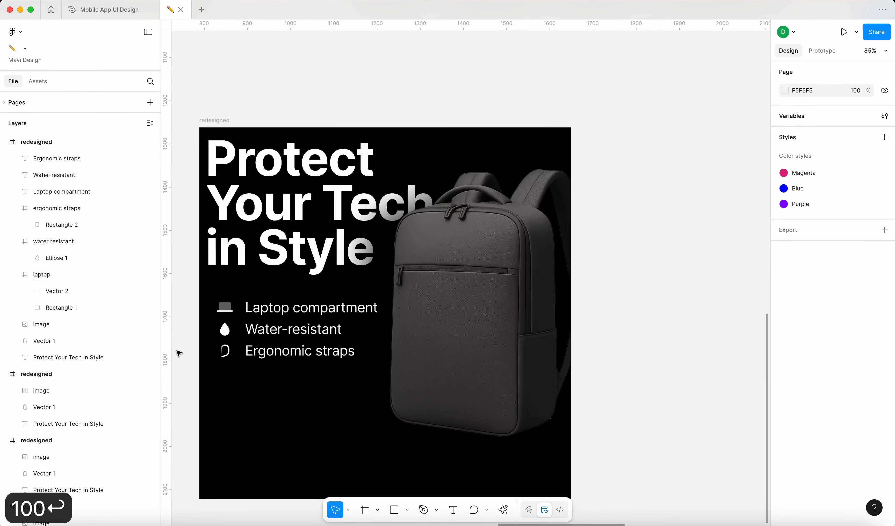
# Set the fill opacity of the laptop icon's screen rectangle to 56%.
pyautogui.scroll(5, 195, 348)
pyautogui.keyDown('super'); pyautogui.click(253, 252); pyautogui.keyUp('super')
pyautogui.hotkey('shift', 'Up')
pyautogui.hotkey('shift', 'Up')
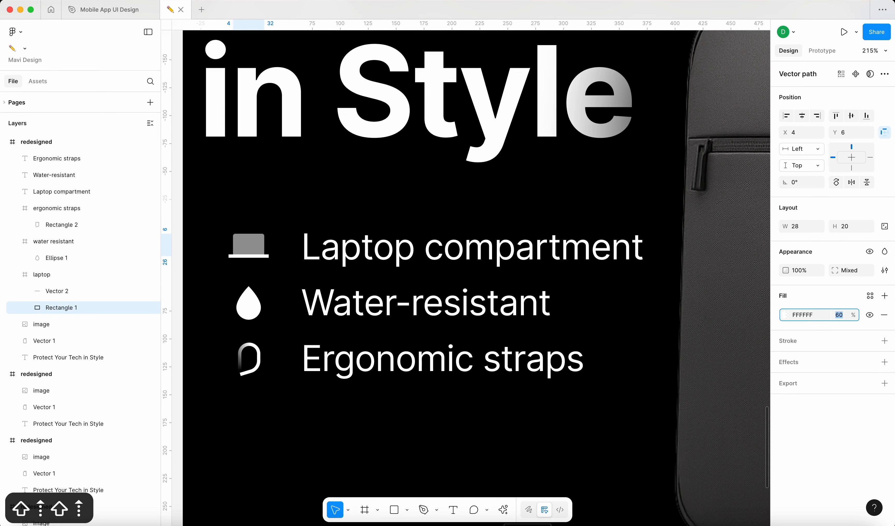
pyautogui.hotkey('shift', 'Up')
pyautogui.press('Down')
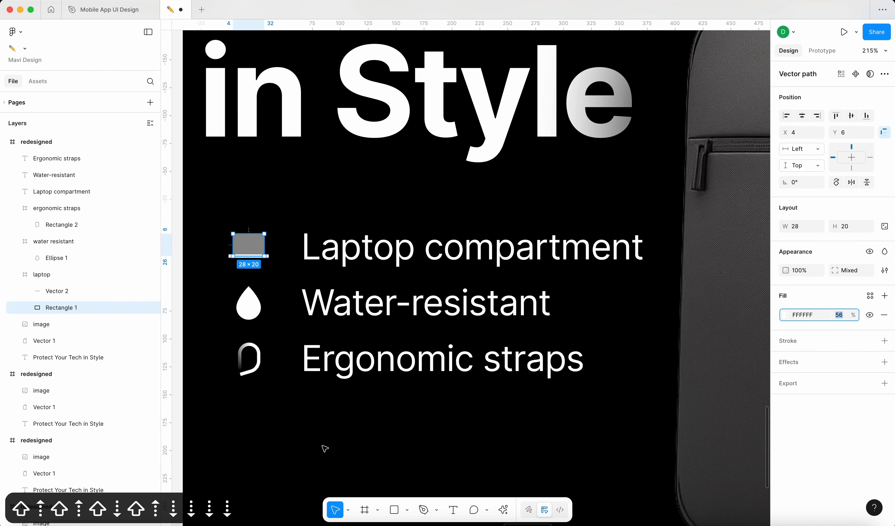
pyautogui.click(325, 448)
# Combine the laptop icon and the "Laptop compartment" label into a horizontal auto layout with a gap of 24.
pyautogui.scroll(-4, 326, 449)
pyautogui.scroll(2, 325, 449)
pyautogui.hscroll(-2, 326, 449)
pyautogui.scroll(-1, 325, 449)
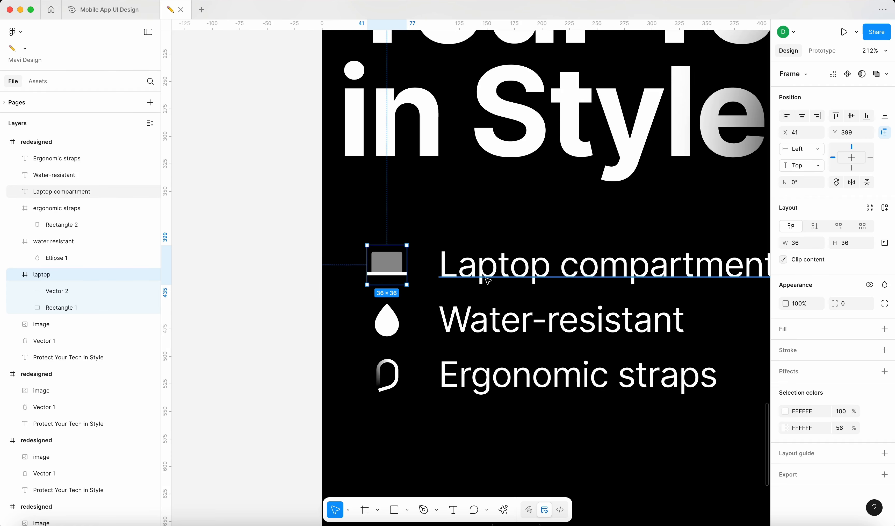
pyautogui.keyDown('shift'); pyautogui.click(487, 279); pyautogui.keyUp('shift')
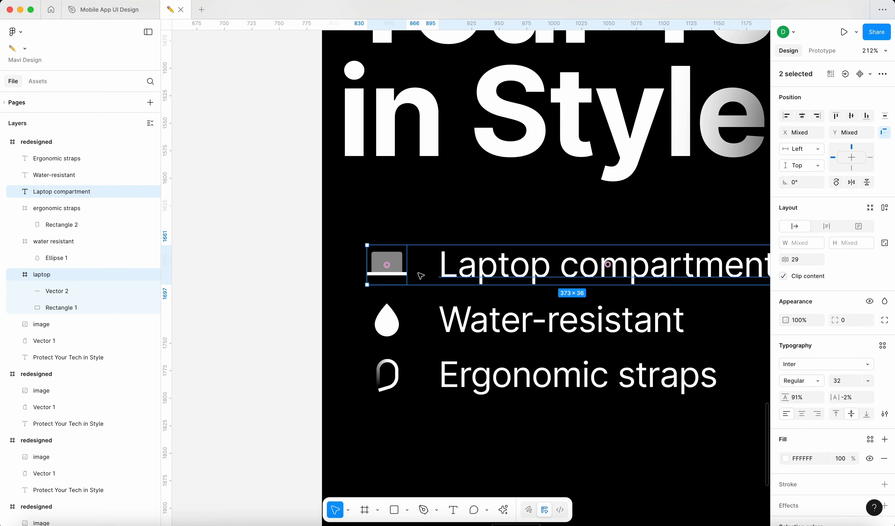
pyautogui.hotkey('shift', 'a')
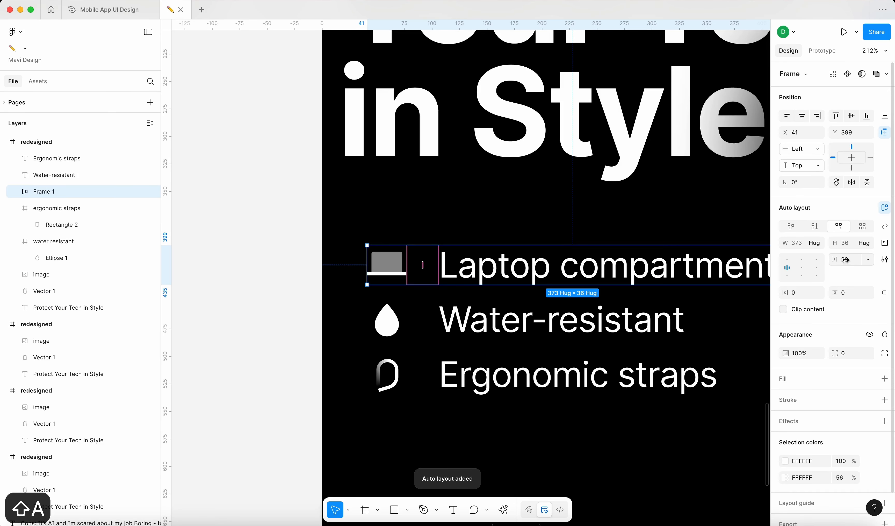
pyautogui.press('Down')
pyautogui.press('Down')
pyautogui.press('Down')
pyautogui.press('Down')
pyautogui.press('Down')
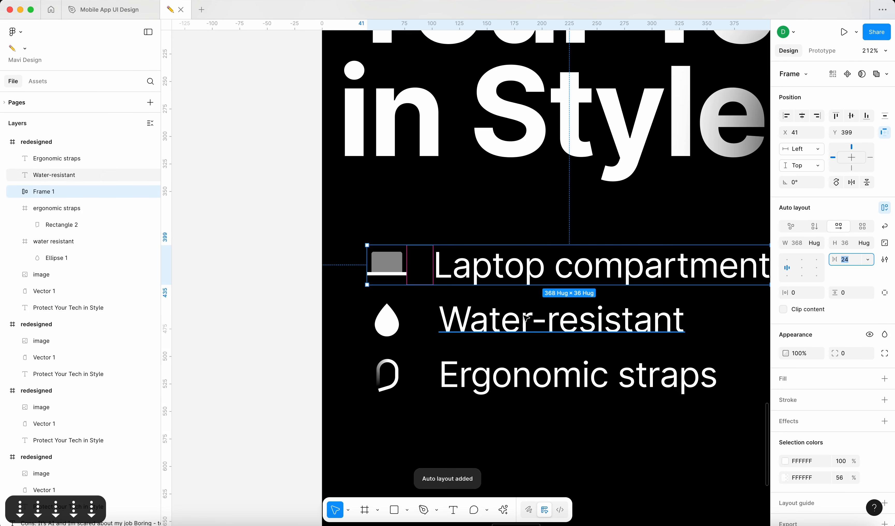
# Combine the drop icon and the "Water-resistant" label into a horizontal auto layout with a gap of 24.
pyautogui.click(470, 320)
pyautogui.keyDown('shift'); pyautogui.click(387, 321); pyautogui.keyUp('shift')
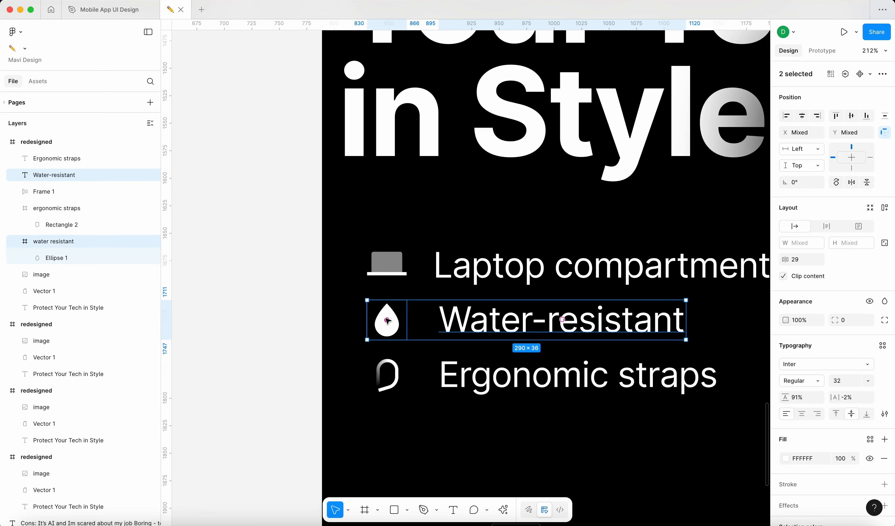
pyautogui.hotkey('shift', 'a')
pyautogui.click(844, 259)
pyautogui.press('Down')
pyautogui.press('Down')
pyautogui.press('Down')
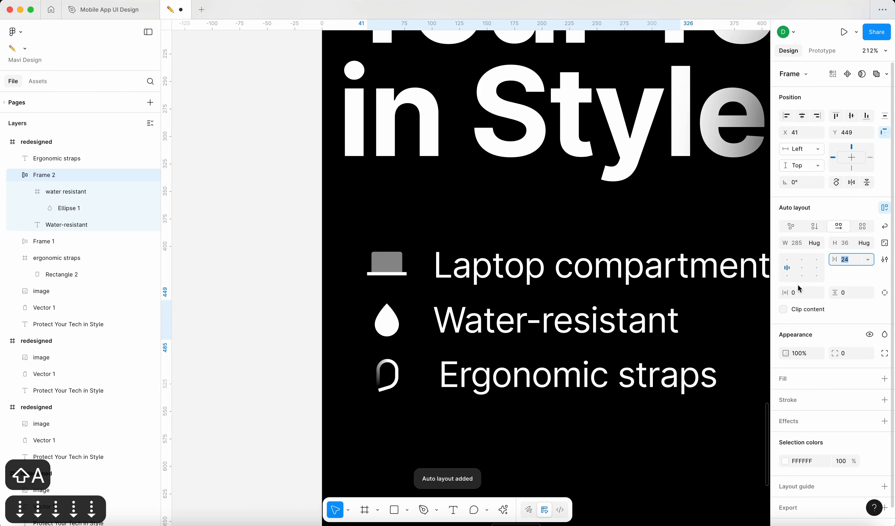
# Combine the loop icon and the "Ergonomic straps" label into a horizontal auto layout with a gap of 24.
pyautogui.click(577, 376)
pyautogui.keyDown('shift'); pyautogui.click(404, 379); pyautogui.keyUp('shift')
pyautogui.hotkey('shift', 'a')
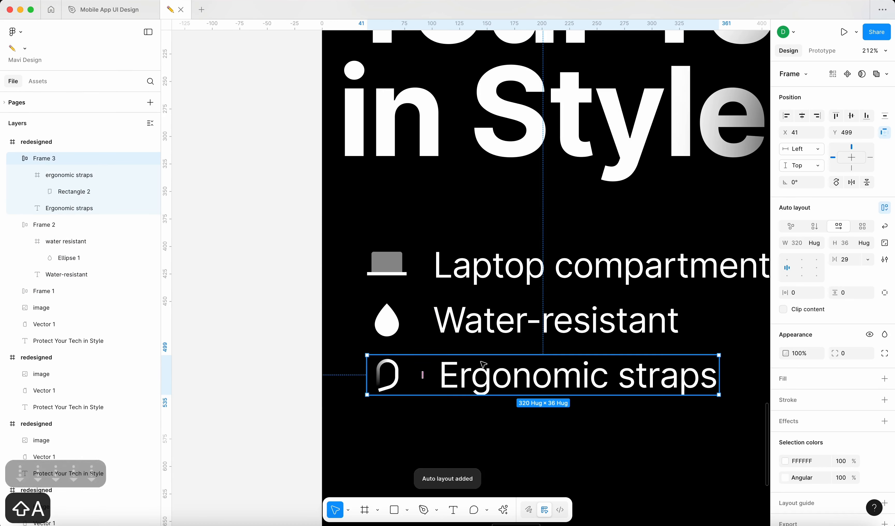
pyautogui.click(848, 260)
pyautogui.press('Down')
pyautogui.press('Down')
pyautogui.press('Down')
pyautogui.press('Down')
pyautogui.press('Down')
pyautogui.press('Return')
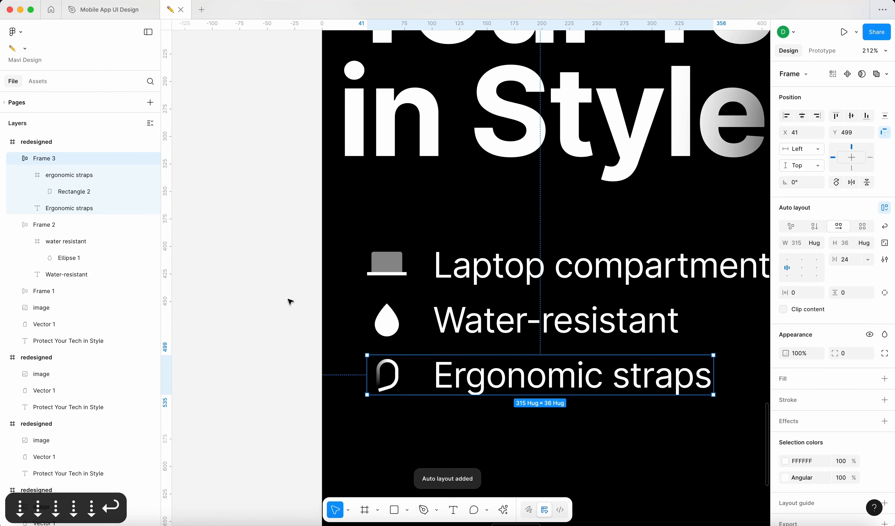
# Stack the three feature rows in a vertical auto layout, try tighter and looser spacing, and settle on a gap of 20.
pyautogui.scroll(-5, 285, 301)
pyautogui.moveTo(264, 267); pyautogui.dragTo(379, 348)
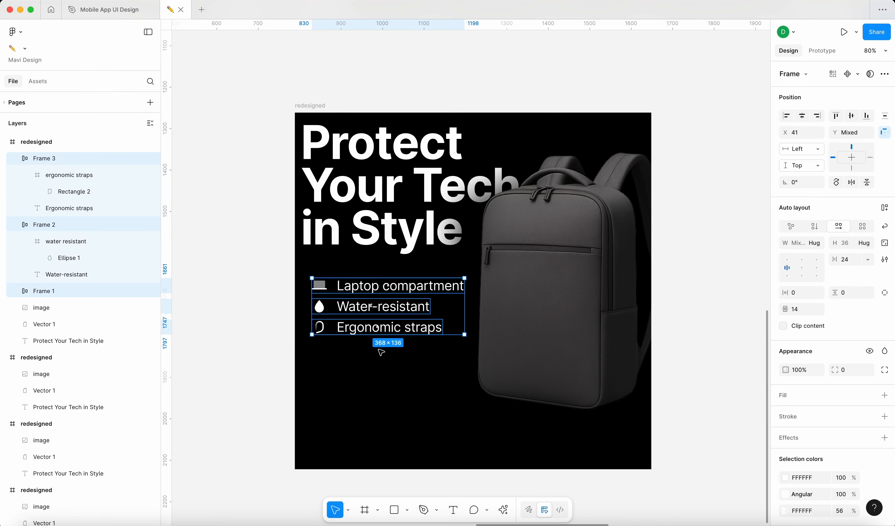
pyautogui.hotkey('shift', 'a')
pyautogui.click(846, 259)
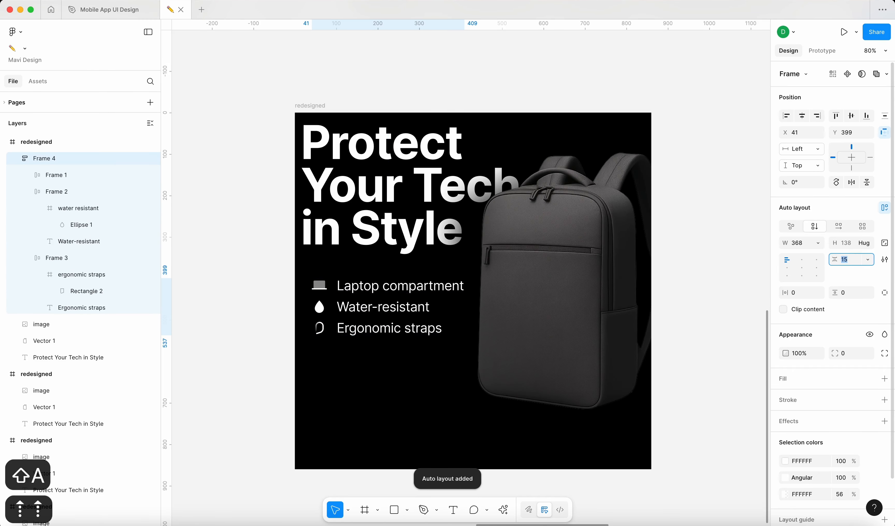
pyautogui.press('Up')
pyautogui.press('Up')
pyautogui.press('Up')
pyautogui.press('Up')
pyautogui.press('Up')
pyautogui.press('Up')
pyautogui.press('Up')
pyautogui.hotkey('shift', 'Down')
pyautogui.hotkey('shift', 'Down')
pyautogui.hotkey('shift', 'Up')
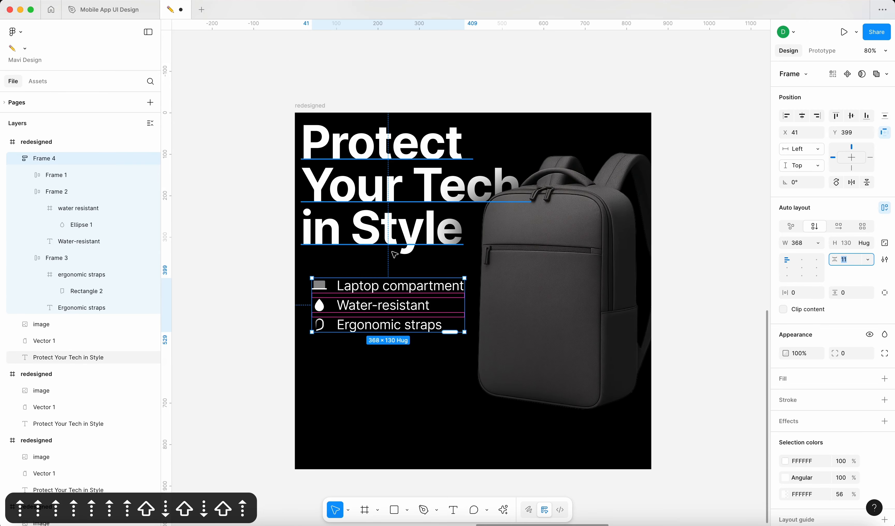
pyautogui.scroll(5, 365, 267)
pyautogui.hotkey('shift', 'Up')
pyautogui.hotkey('shift', 'Down')
pyautogui.scroll(-5, 365, 266)
pyautogui.hotkey('shift', 'Down')
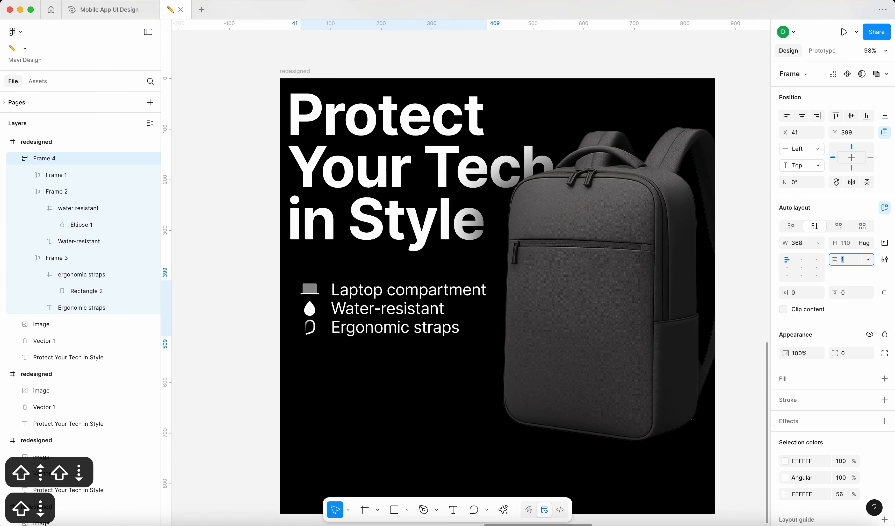
pyautogui.hotkey('shift', 'Up')
pyautogui.hotkey('shift', 'Up')
pyautogui.hotkey('shift', 'Down')
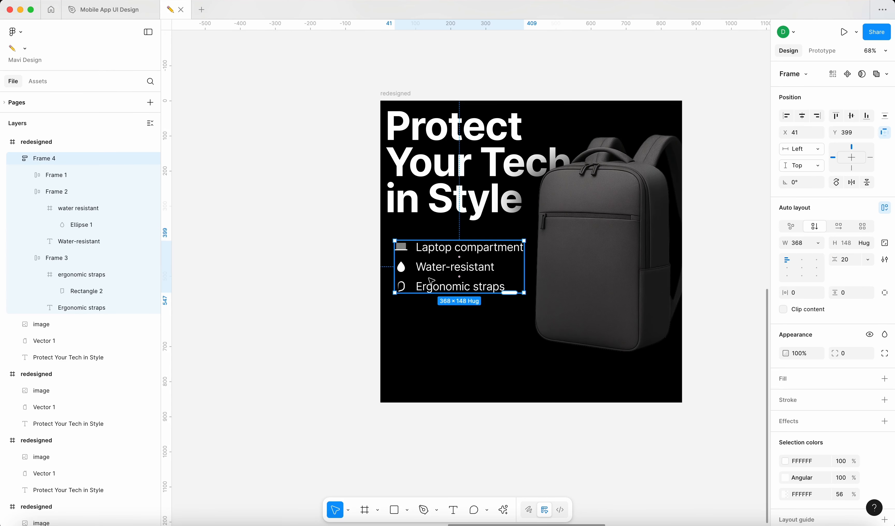
# Move the feature list up under the headline to X 27, Y 356.
pyautogui.scroll(-3, 431, 280)
pyautogui.moveTo(380, 296); pyautogui.dragTo(373, 288)
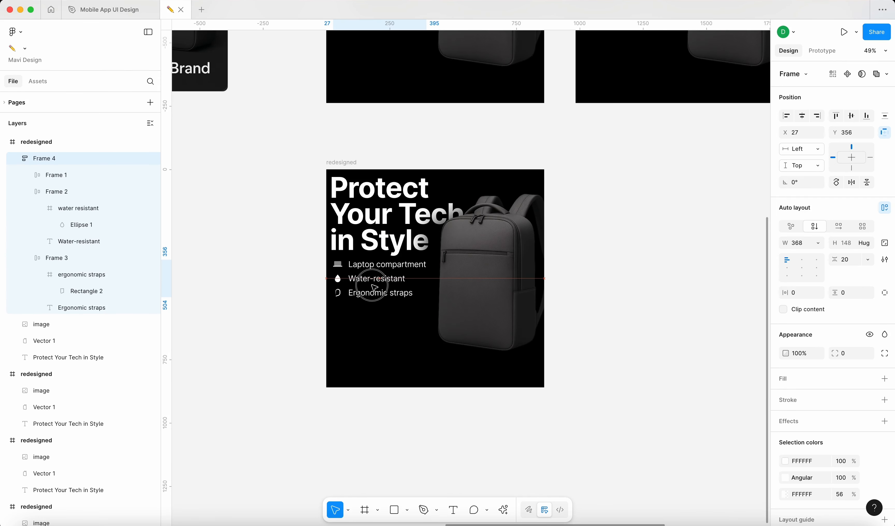
pyautogui.click(259, 312)
# Duplicate the lowest redesigned ad frame and place the copy directly to its right.
pyautogui.scroll(-3, 258, 311)
pyautogui.moveTo(324, 203); pyautogui.dragTo(492, 202)
pyautogui.scroll(6, 536, 282)
# Scale the feature list in the duplicated ad proportionally to a width of 453.
pyautogui.click(531, 316)
pyautogui.scroll(-3, 531, 316)
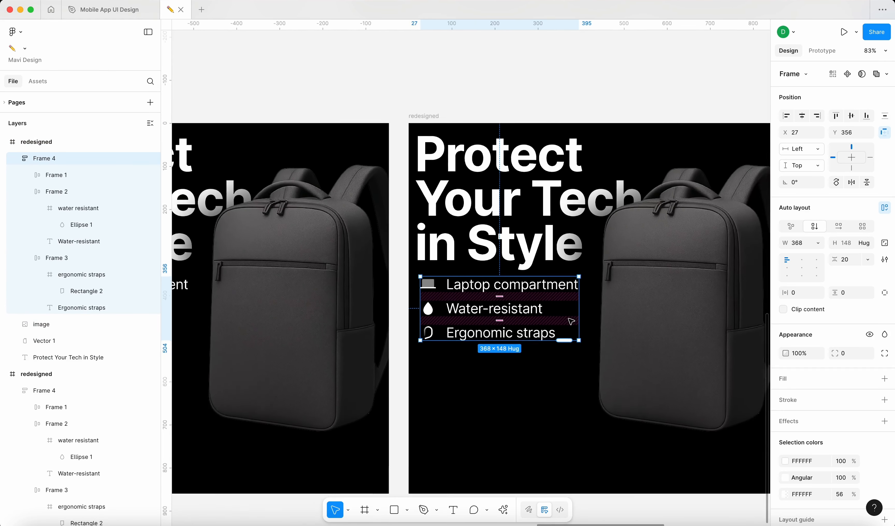
pyautogui.press('k')
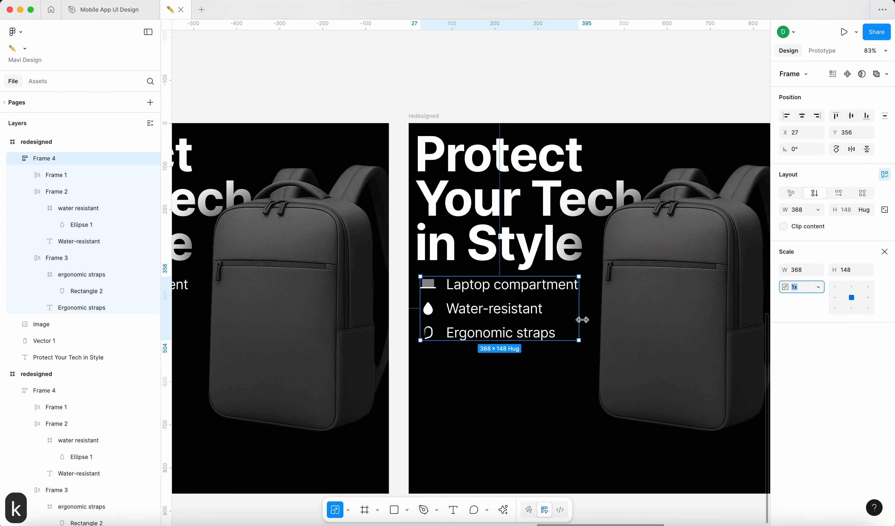
pyautogui.moveTo(586, 320); pyautogui.dragTo(616, 336)
pyautogui.press('v')
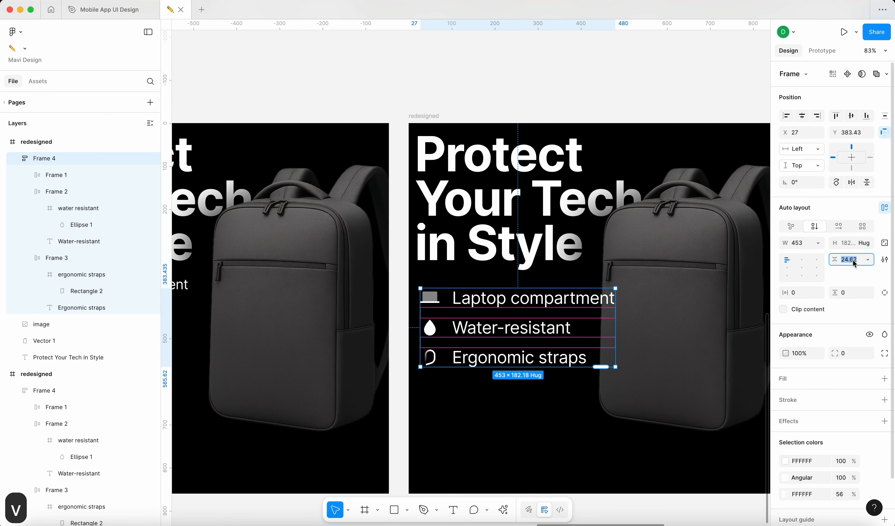
# Set the enlarged list's row gap to 10 and move it to about X 147, Y 445, overlapping the backpack.
pyautogui.hotkey('shift', 'Down')
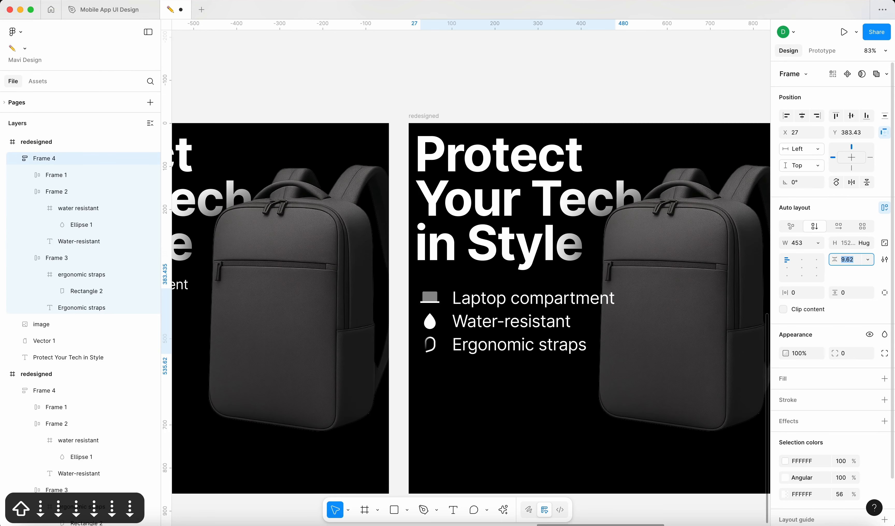
pyautogui.press('Down')
pyautogui.press('Down')
pyautogui.scroll(-5, 635, 364)
pyautogui.moveTo(401, 309); pyautogui.dragTo(457, 338)
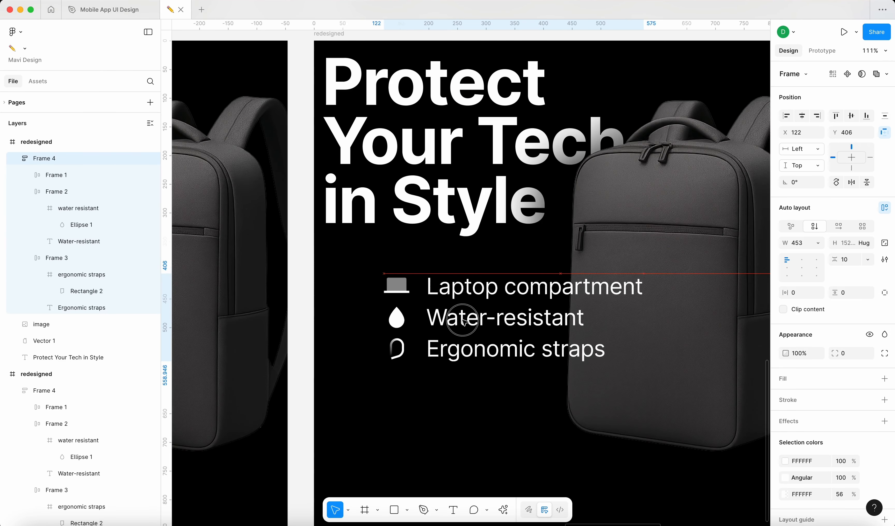
pyautogui.scroll(-2, 458, 332)
pyautogui.scroll(-3, 457, 331)
# Try placing the laptop, drop and loop icons after their labels in each feature row.
pyautogui.click(437, 322)
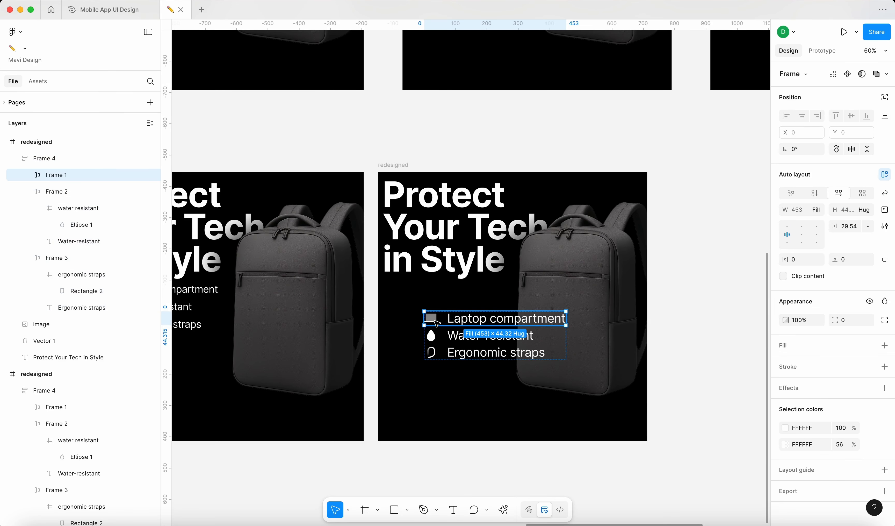
pyautogui.click(435, 320)
pyautogui.press('super+bracketright')
pyautogui.click(430, 335)
pyautogui.click(430, 335)
pyautogui.press('super+bracketright')
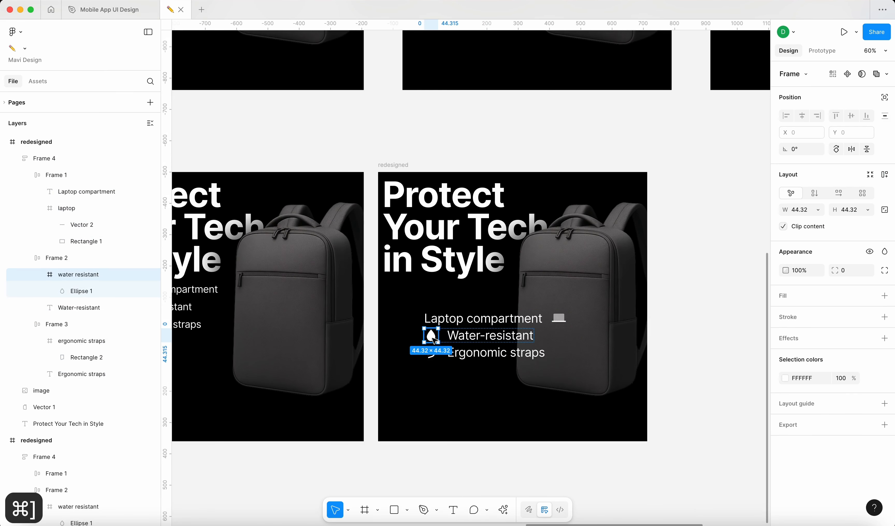
pyautogui.press('super+bracketright')
pyautogui.press('super+bracketright')
pyautogui.press('Escape')
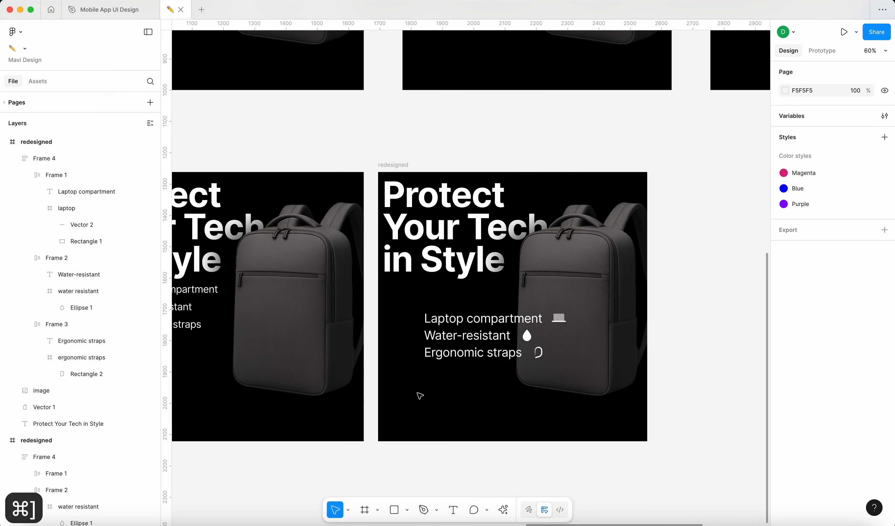
# Try aligning the rows of the feature list to the right so the icons line up.
pyautogui.click(475, 323)
pyautogui.click(816, 259)
pyautogui.click(709, 431)
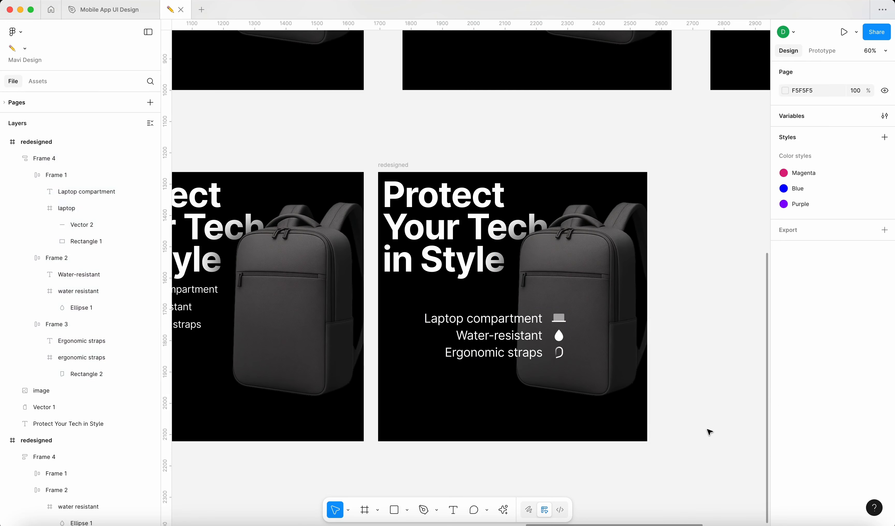
# Undo the list's last move, its right alignment and the reordering of icons and labels.
pyautogui.hscroll(-3, 709, 432)
pyautogui.press('super+z')
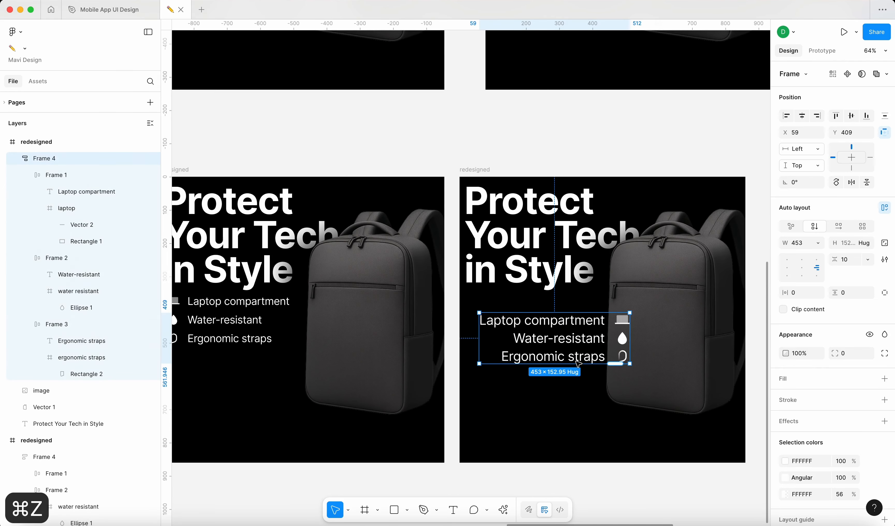
pyautogui.press('super+z')
pyautogui.press('super+z')
pyautogui.press('super+z')
pyautogui.press('super+z')
pyautogui.press('super+z')
pyautogui.press('super+z')
pyautogui.press('super+z')
pyautogui.press('super+z')
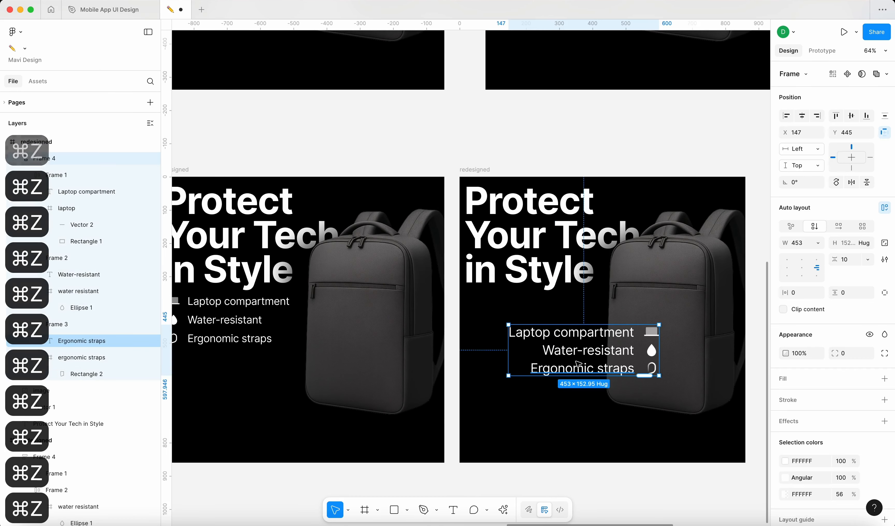
pyautogui.press('super+z')
pyautogui.press('super+z')
pyautogui.press('super+z')
pyautogui.press('super+z')
pyautogui.press('super+z')
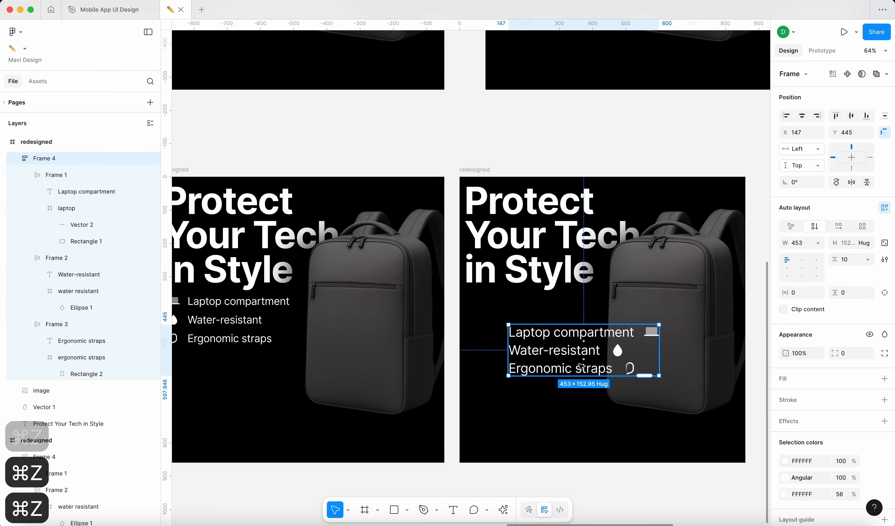
pyautogui.press('super+z')
pyautogui.press('super+z')
pyautogui.press('super+z')
pyautogui.press('super+z')
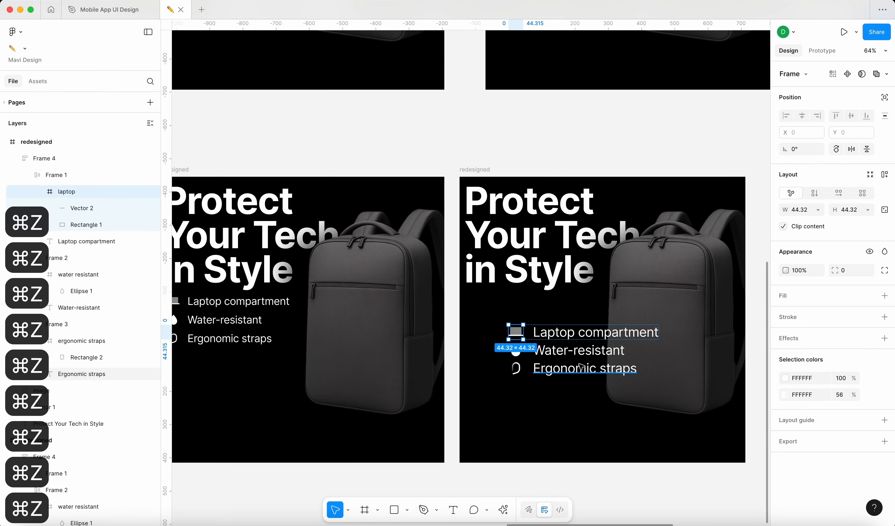
# Move the enlarged feature list under the headline's left edge, at about X 14, Y 374.
pyautogui.moveTo(571, 359); pyautogui.dragTo(527, 339)
pyautogui.scroll(-4, 521, 332)
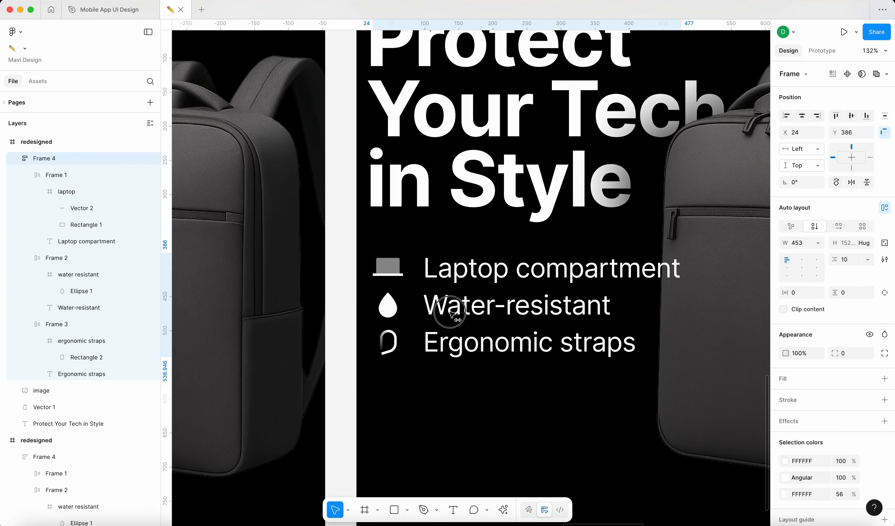
pyautogui.scroll(-5, 446, 317)
pyautogui.moveTo(479, 314); pyautogui.dragTo(479, 312)
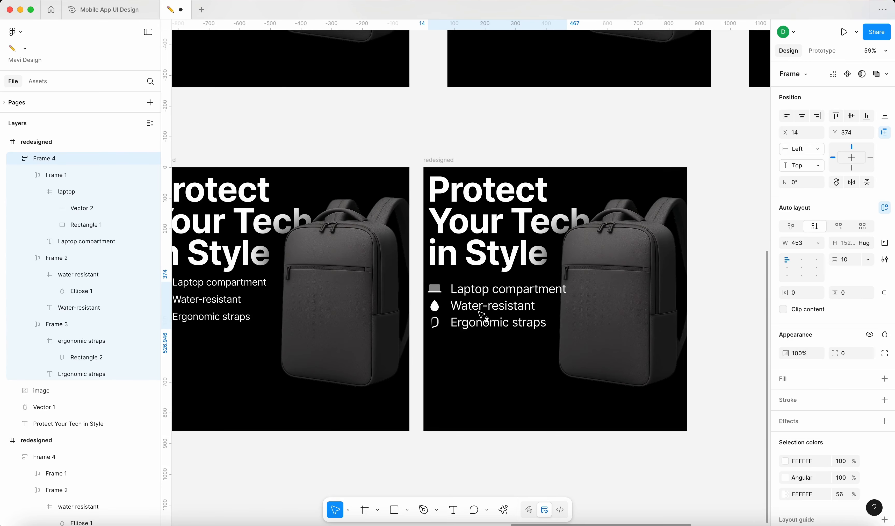
pyautogui.scroll(-5, 528, 316)
pyautogui.click(652, 329)
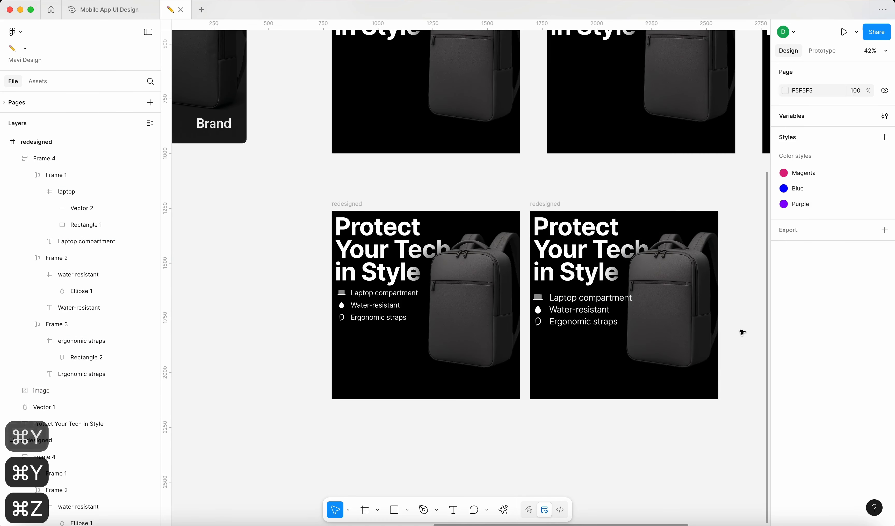
# Group the backpack image with its vector shape in the second ad frame.
pyautogui.moveTo(741, 330); pyautogui.dragTo(682, 318)
pyautogui.press('super+g')
# Try scaling the backpack group up to about 553 × 715.71 at X 430, beyond the frame's right edge.
pyautogui.scroll(5, 663, 314)
pyautogui.press('k')
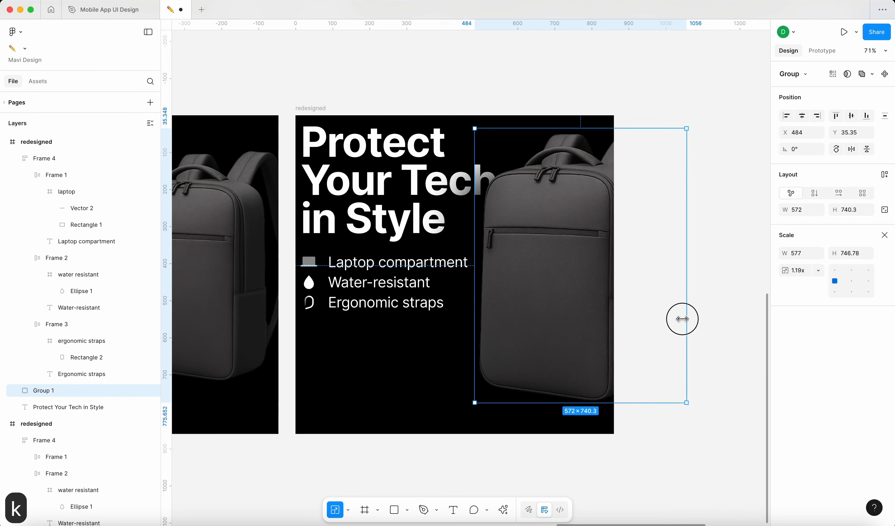
pyautogui.moveTo(682, 318); pyautogui.dragTo(675, 319)
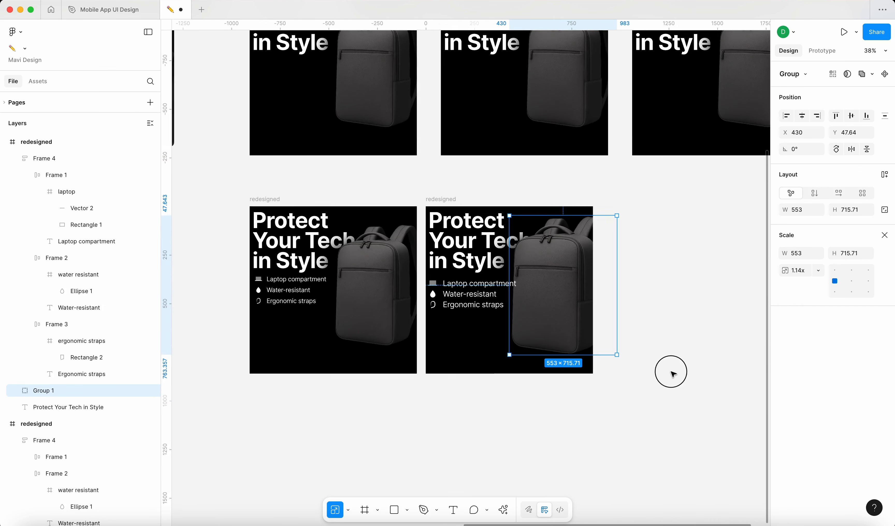
pyautogui.click(672, 373)
pyautogui.click(585, 311)
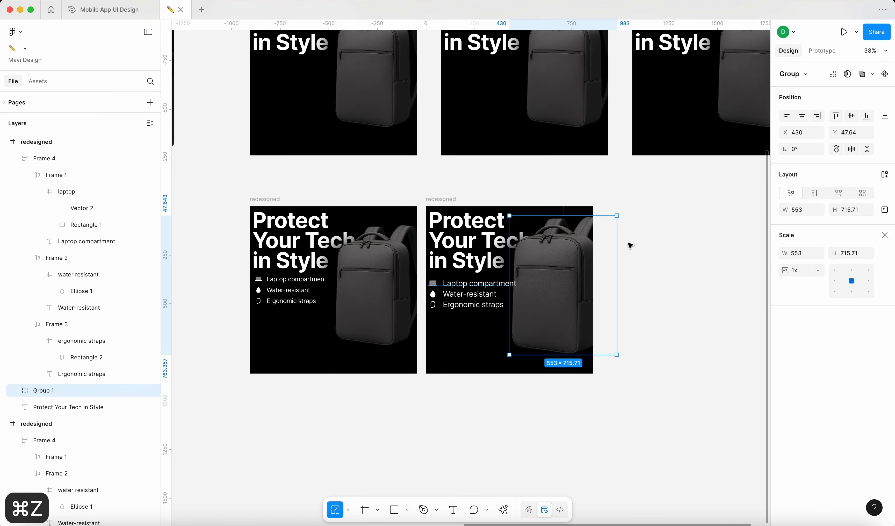
# Undo the enlargement and repositioning of the backpack group.
pyautogui.press('super+z')
pyautogui.press('super+z')
pyautogui.press('super+z')
pyautogui.press('super+z')
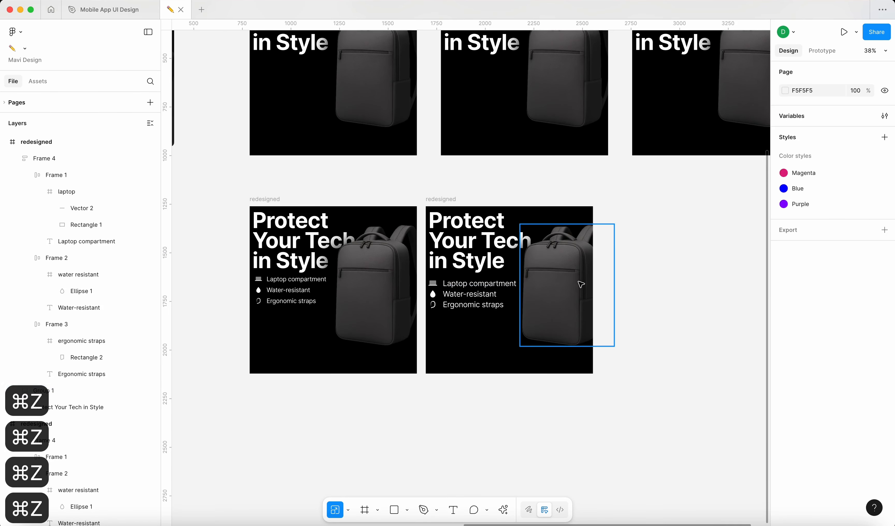
pyautogui.press('super+z')
pyautogui.click(656, 292)
# Scale the second ad's feature list down proportionally to about 393 × 132.69.
pyautogui.moveTo(575, 282); pyautogui.dragTo(562, 280)
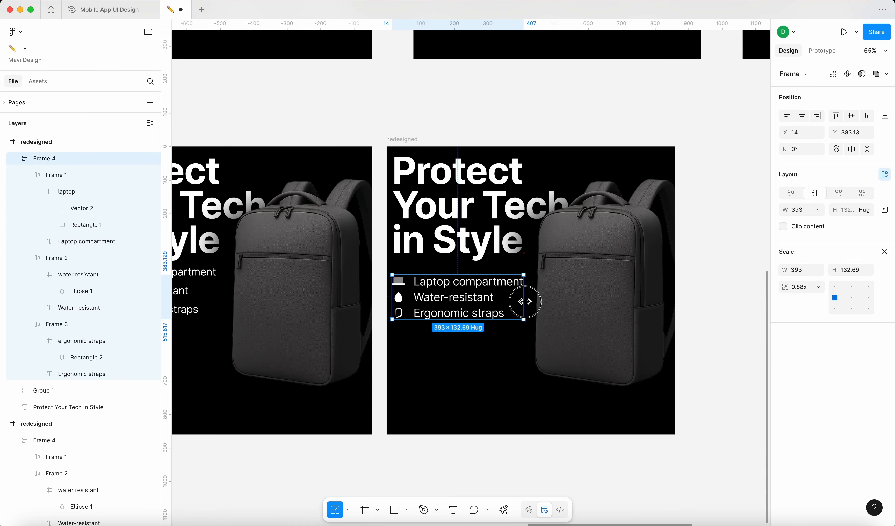
pyautogui.scroll(-3, 558, 307)
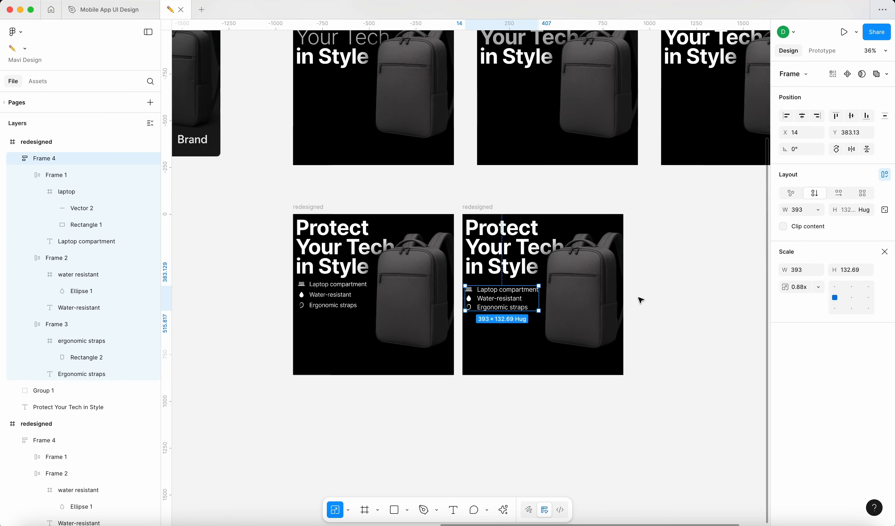
pyautogui.click(690, 333)
pyautogui.scroll(4, 560, 308)
pyautogui.click(466, 289)
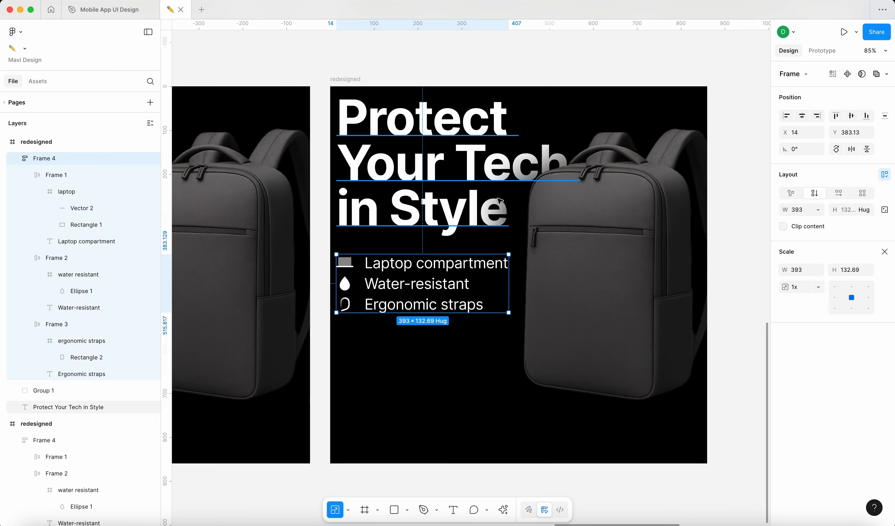
pyautogui.scroll(-3, 665, 298)
pyautogui.click(662, 297)
pyautogui.scroll(-3, 662, 297)
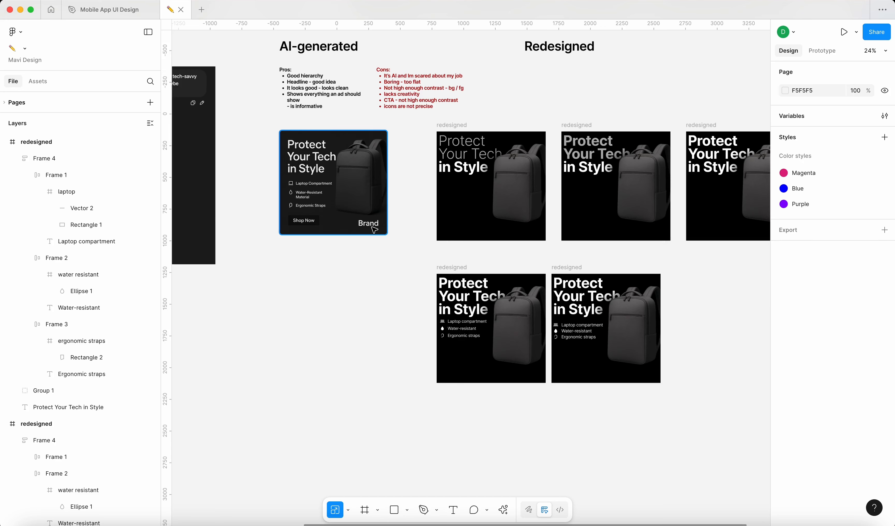
# Place a copy of the headline text below the AI-generated ad and change its wording to "Brand".
pyautogui.scroll(5, 374, 229)
pyautogui.scroll(-2, 372, 224)
pyautogui.moveTo(573, 358); pyautogui.dragTo(337, 316)
pyautogui.scroll(5, 316, 304)
pyautogui.doubleClick(314, 304)
pyautogui.write('Brand')
pyautogui.press('Escape')
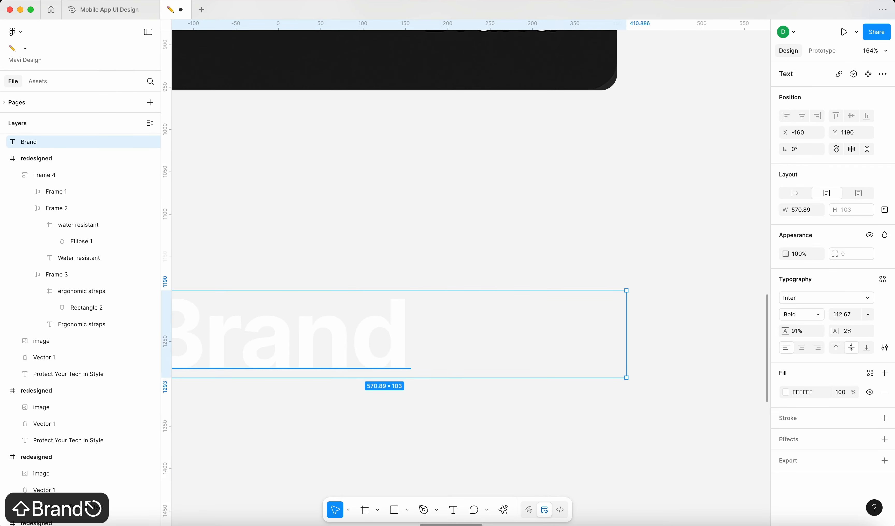
# Set the Brand text's weight to Semi Bold and its resizing to auto width.
pyautogui.scroll(-3, 319, 305)
pyautogui.click(796, 314)
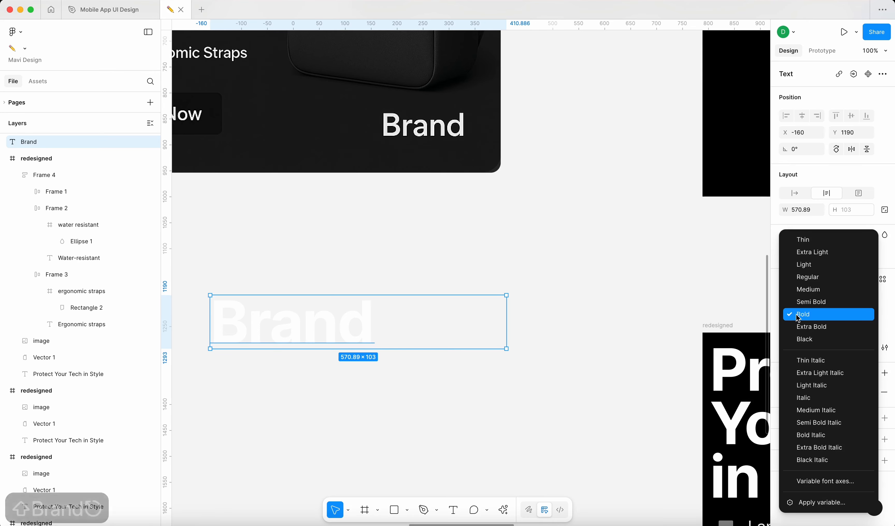
pyautogui.click(810, 302)
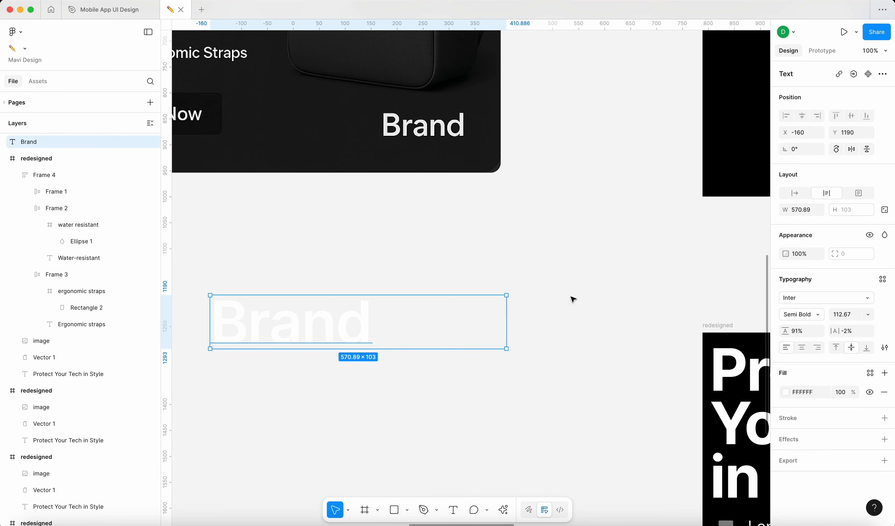
pyautogui.click(795, 193)
# Move the Brand text into the second ad frame and align it to the frame's top-right corner.
pyautogui.scroll(-5, 286, 320)
pyautogui.moveTo(286, 320); pyautogui.dragTo(655, 330)
pyautogui.scroll(5, 646, 334)
pyautogui.hotkey('alt', 'd')
pyautogui.hotkey('alt', 'w')
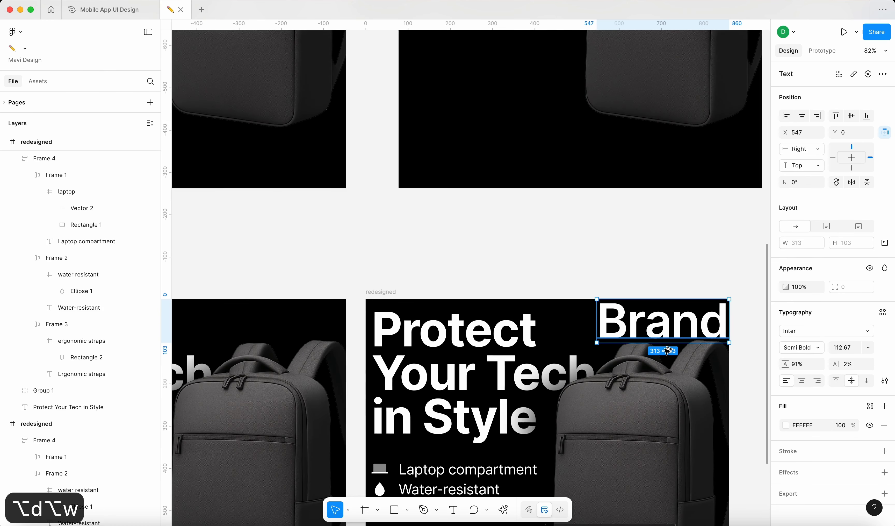
# Reduce the Brand text's font size to 32.67.
pyautogui.click(854, 348)
pyautogui.hotkey('shift', 'Down')
pyautogui.hotkey('shift', 'Down')
pyautogui.hotkey('shift', 'Down')
pyautogui.hotkey('shift', 'Down')
pyautogui.hotkey('shift', 'Down')
pyautogui.hotkey('shift', 'Down')
pyautogui.hotkey('shift', 'Down')
pyautogui.hotkey('shift', 'Down')
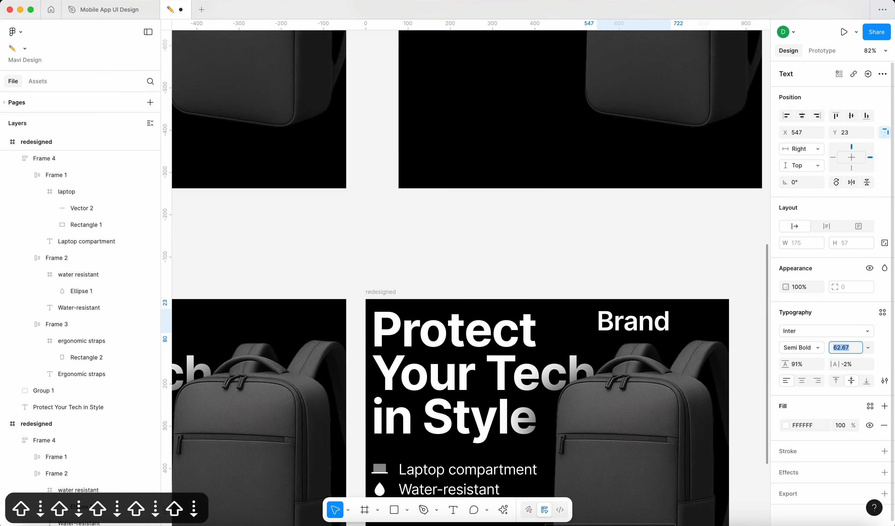
# Place the smaller Brand text near the ad's upper-right corner, above the backpack.
pyautogui.moveTo(623, 324); pyautogui.dragTo(697, 325)
pyautogui.scroll(-2, 579, 246)
pyautogui.click(651, 239)
pyautogui.scroll(-5, 652, 239)
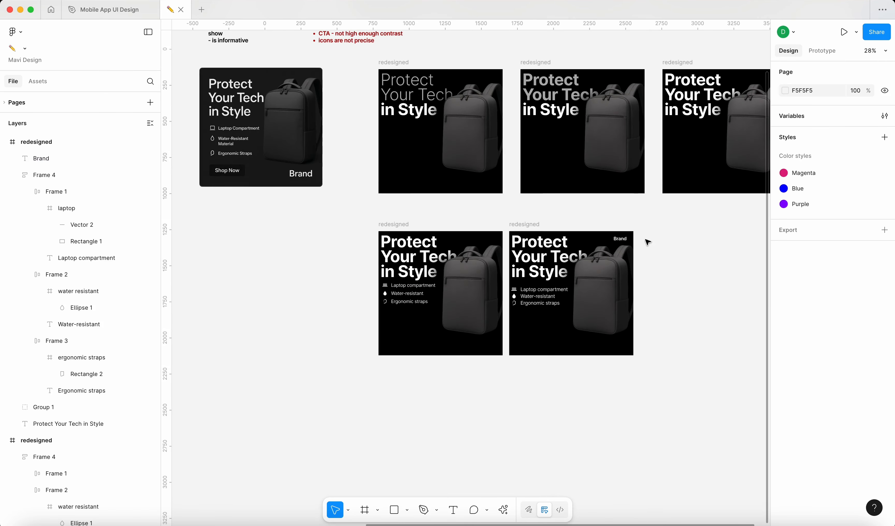
pyautogui.scroll(8, 635, 241)
pyautogui.click(620, 239)
pyautogui.click(634, 164)
pyautogui.scroll(-5, 633, 164)
pyautogui.scroll(5, 665, 195)
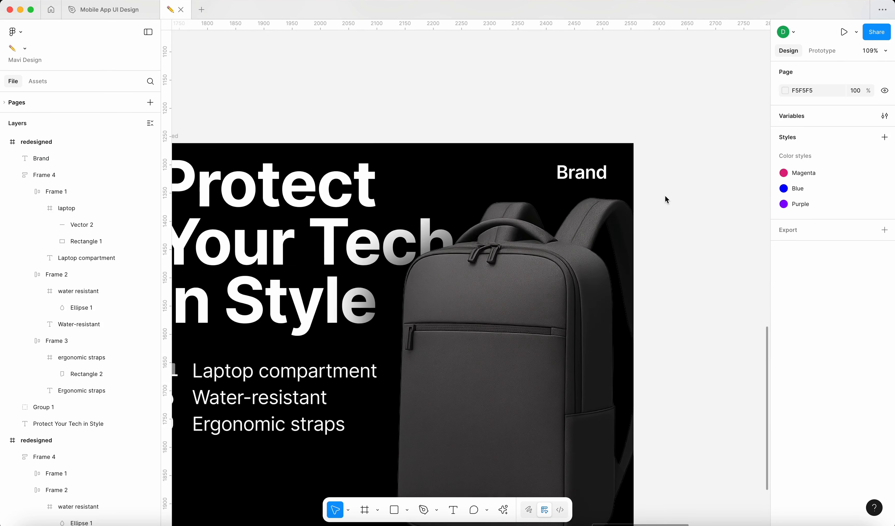
# Shift the Brand text inward from the upper-right corner to about X 717, Y 39.
pyautogui.click(593, 174)
pyautogui.scroll(-5, 594, 177)
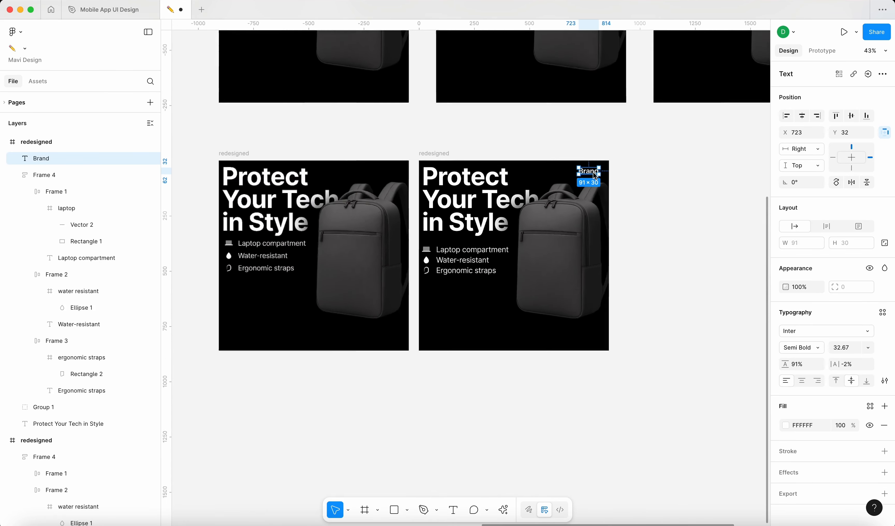
pyautogui.click(659, 196)
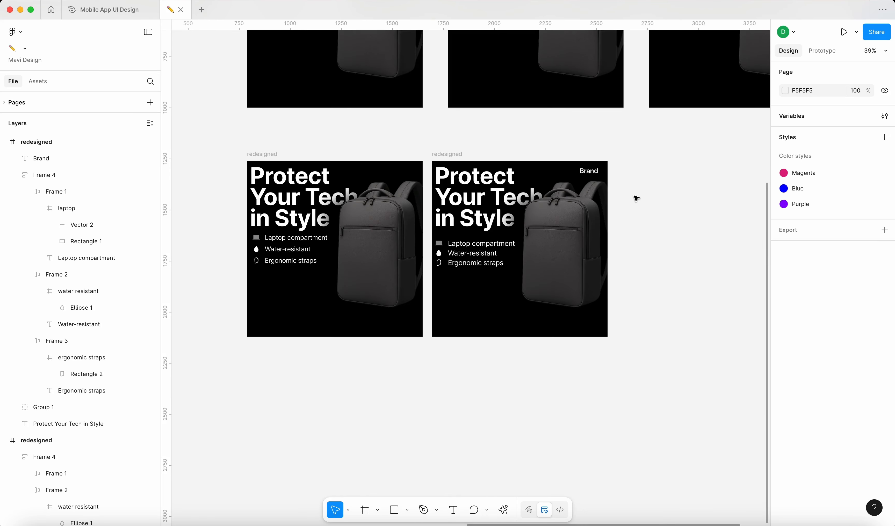
pyautogui.hscroll(-2, 636, 198)
pyautogui.scroll(1, 636, 198)
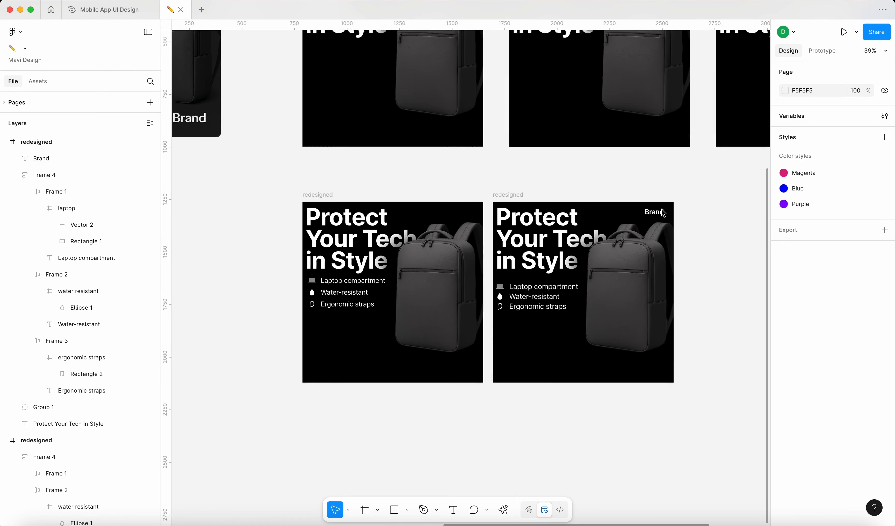
pyautogui.scroll(5, 657, 218)
pyautogui.moveTo(654, 217)
pyautogui.mouseDown()
pyautogui.moveTo(568, 222)
pyautogui.moveTo(648, 214)
pyautogui.mouseUp()
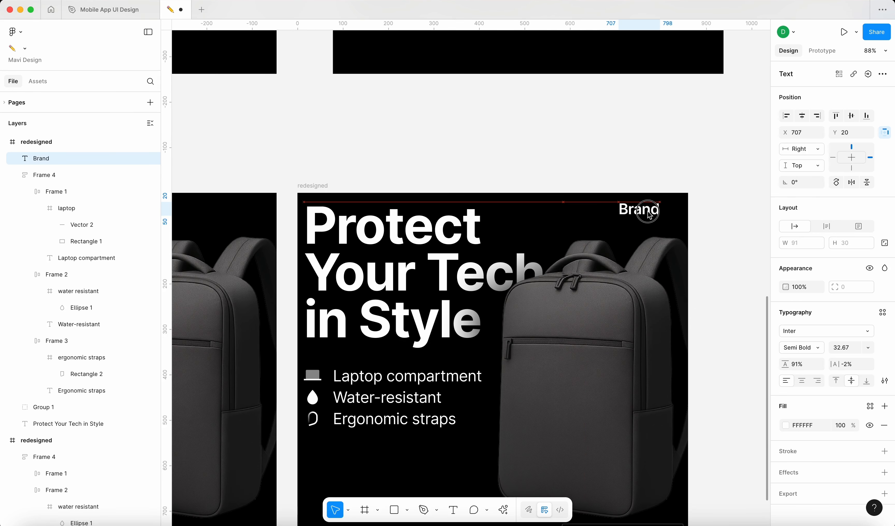
pyautogui.scroll(-5, 653, 221)
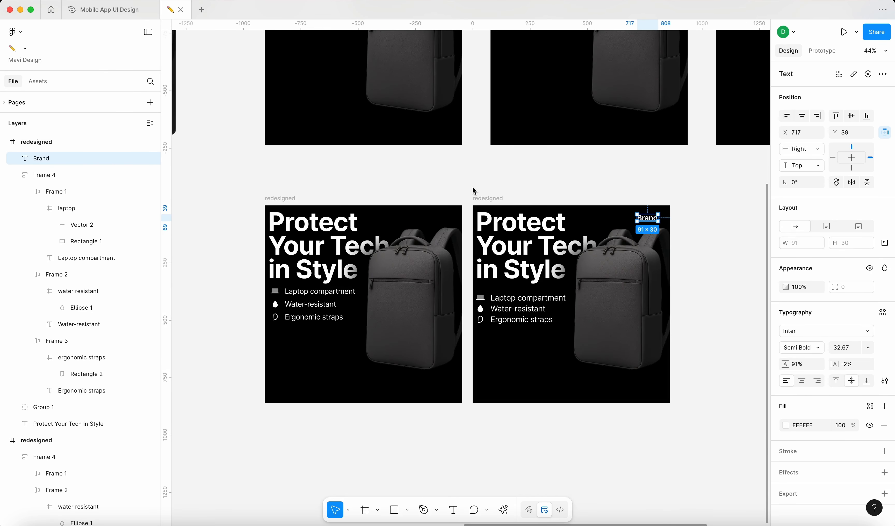
# Align the Brand text to the ad's bottom-right corner and inset it about 50 px from both edges.
pyautogui.moveTo(650, 218); pyautogui.dragTo(649, 384)
pyautogui.click(706, 387)
pyautogui.scroll(-3, 706, 387)
pyautogui.scroll(8, 703, 387)
pyautogui.click(582, 357)
pyautogui.hotkey('alt', 'd')
pyautogui.hotkey('alt', 'w')
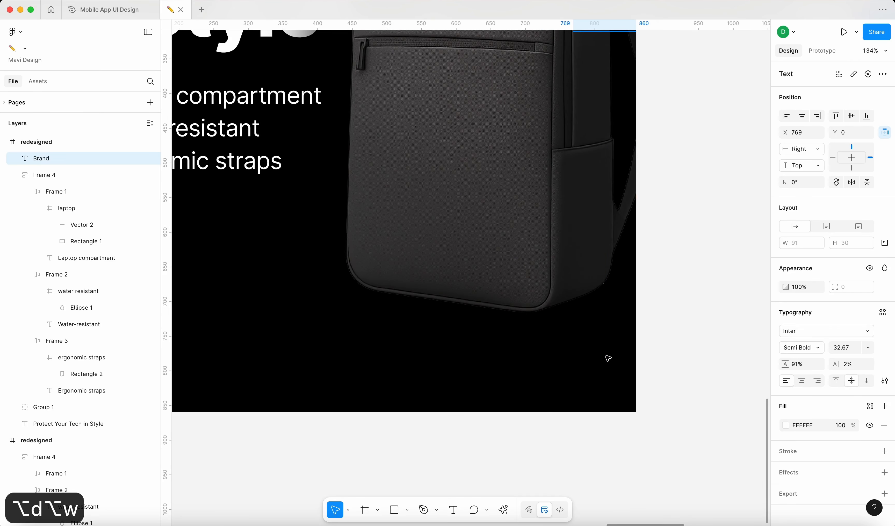
pyautogui.hotkey('alt', 's')
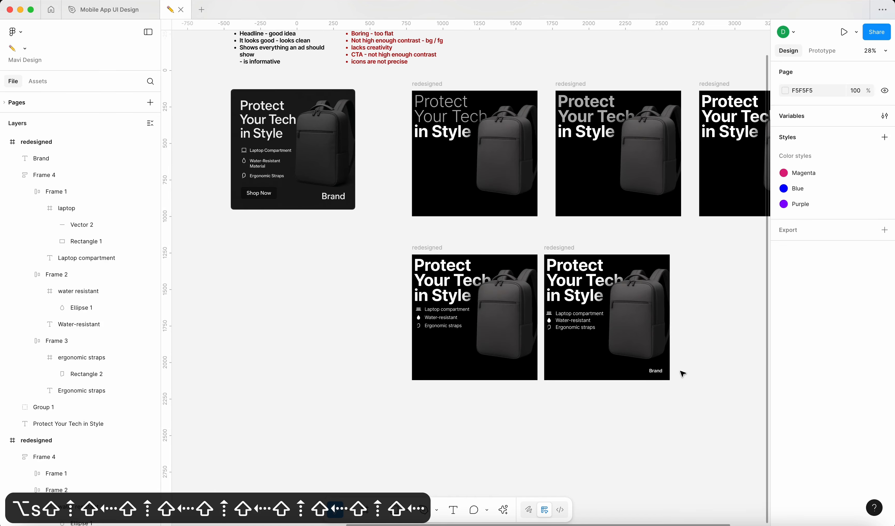
# Rotate the Brand text to -90° so it reads from top to bottom.
pyautogui.scroll(5, 682, 374)
pyautogui.click(609, 367)
pyautogui.moveTo(583, 357); pyautogui.dragTo(625, 356)
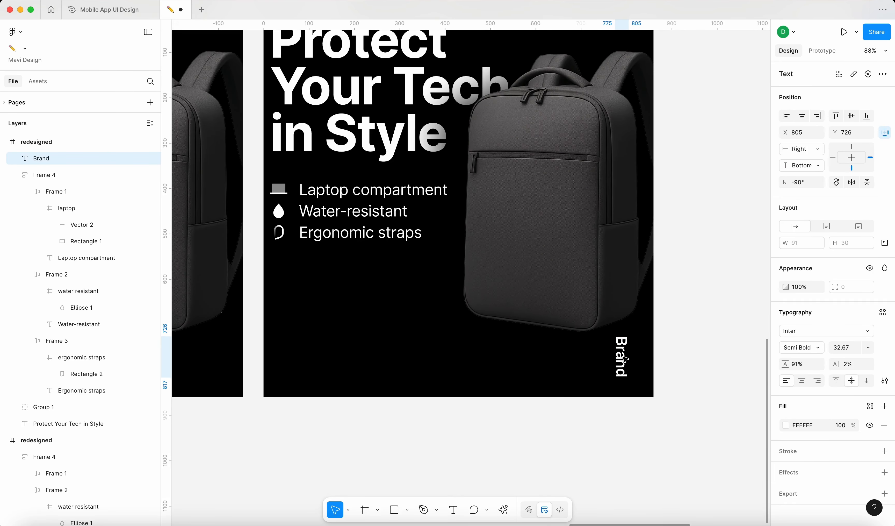
# Align the rotated Brand text to the ad's right and bottom edges with a 50 px inset from each.
pyautogui.hotkey('alt', 'd')
pyautogui.hotkey('alt', 's')
pyautogui.hotkey('shift', 'Up')
pyautogui.hotkey('shift', 'Up')
pyautogui.hotkey('shift', 'Up')
pyautogui.hotkey('shift', 'Up')
pyautogui.hotkey('shift', 'Up')
pyautogui.hotkey('shift', 'Left')
pyautogui.hotkey('shift', 'Left')
pyautogui.hotkey('shift', 'Left')
pyautogui.hotkey('shift', 'Left')
pyautogui.hotkey('shift', 'Left')
# Scale the vertical Brand text up proportionally to about 179 × 58, toward the upper left.
pyautogui.scroll(3, 571, 336)
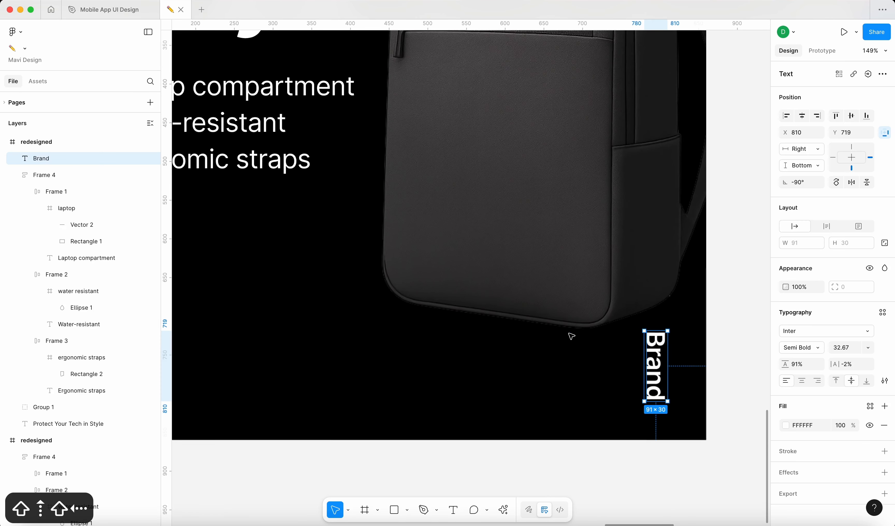
pyautogui.press('k')
pyautogui.moveTo(644, 331); pyautogui.dragTo(619, 316)
pyautogui.click(739, 330)
pyautogui.scroll(-5, 739, 330)
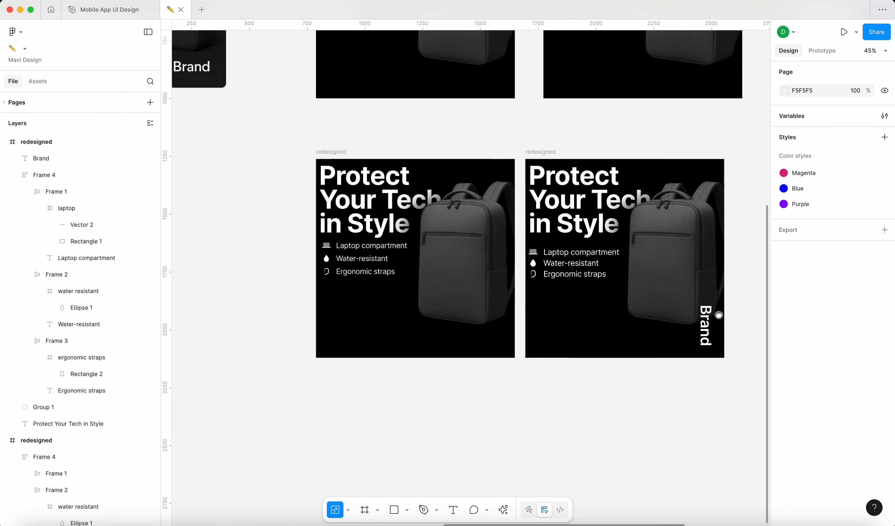
pyautogui.scroll(3, 690, 314)
pyautogui.click(585, 299)
pyautogui.click(650, 335)
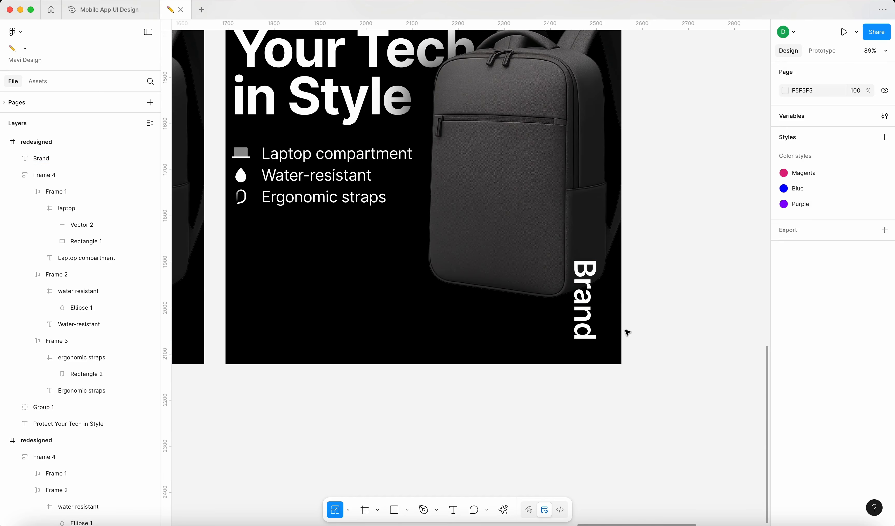
# Try rotating the Brand text to 90° so it reads from bottom to top.
pyautogui.click(596, 274)
pyautogui.moveTo(604, 253); pyautogui.dragTo(559, 370)
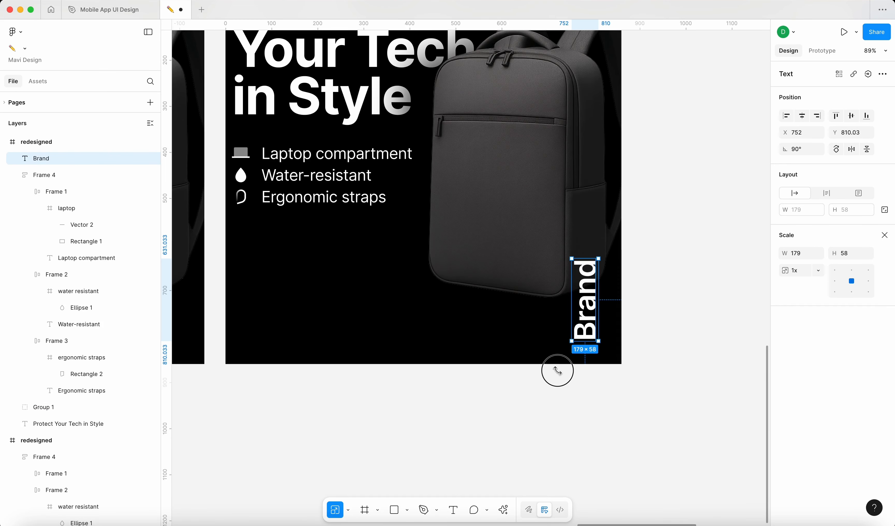
pyautogui.click(736, 332)
# Rotate the Brand text back to its top-to-bottom reading direction.
pyautogui.click(593, 265)
pyautogui.moveTo(603, 252); pyautogui.dragTo(627, 336)
pyautogui.click(698, 309)
# Examine the vertical Brand text's placement and compare this ad with the other redesigns and the AI-generated version.
pyautogui.scroll(2, 697, 310)
pyautogui.scroll(-5, 691, 304)
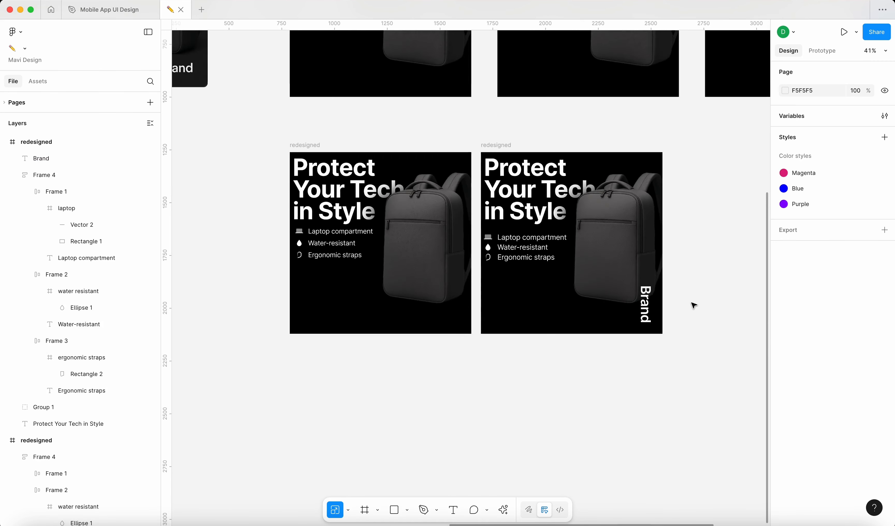
pyautogui.scroll(5, 689, 305)
pyautogui.scroll(10, 687, 305)
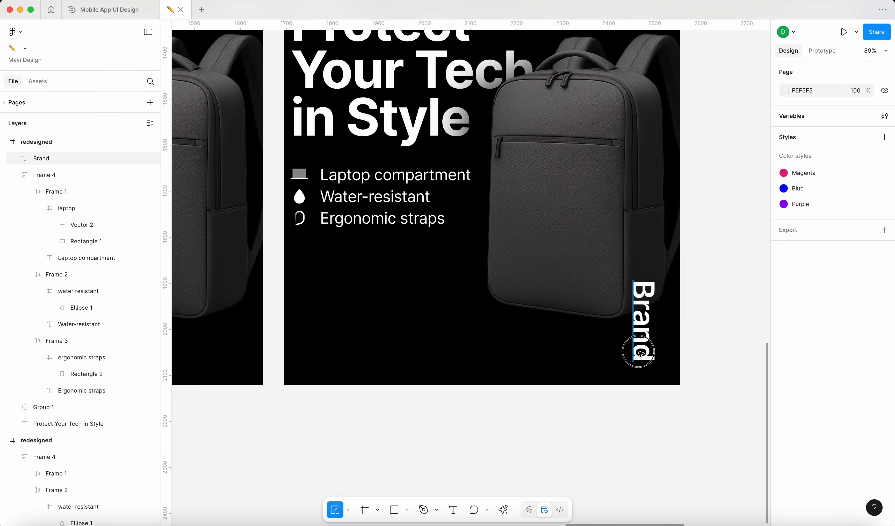
pyautogui.click(637, 339)
pyautogui.click(697, 372)
pyautogui.scroll(-5, 697, 372)
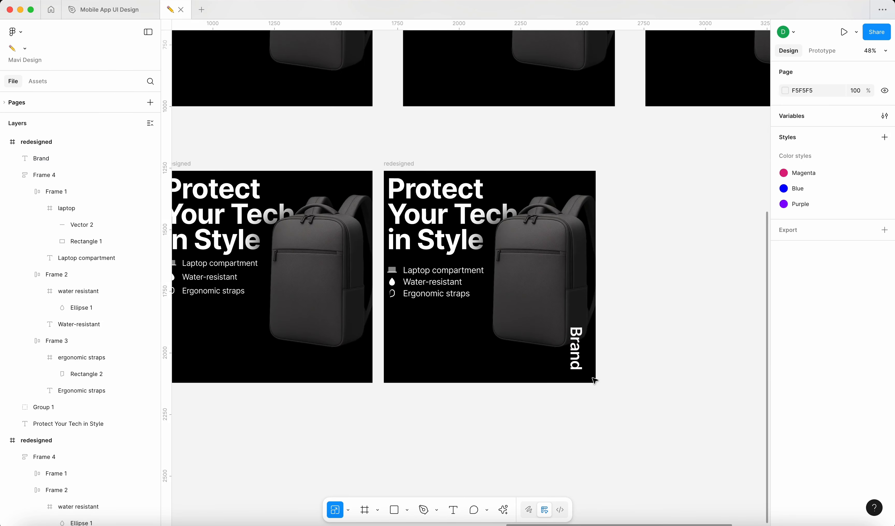
pyautogui.hscroll(-3, 581, 382)
pyautogui.scroll(2, 581, 382)
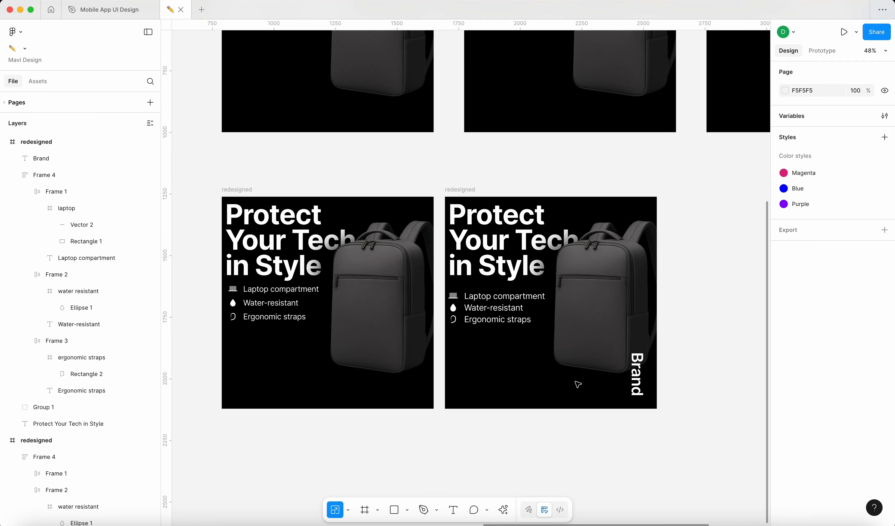
pyautogui.hscroll(-2, 473, 300)
pyautogui.scroll(2, 473, 299)
pyautogui.scroll(-5, 505, 317)
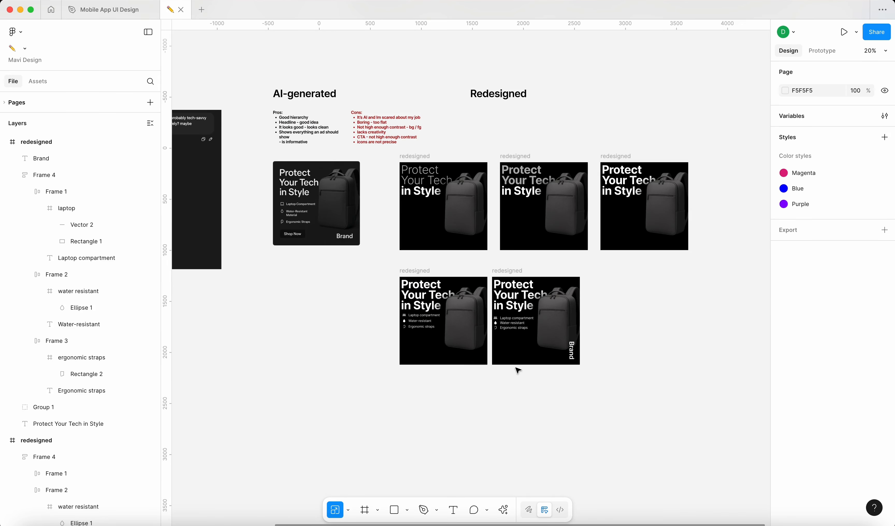
# Duplicate the vertical Brand text toward the lower left of the ad and rotate the copy to 0° so it reads horizontally.
pyautogui.scroll(4, 541, 347)
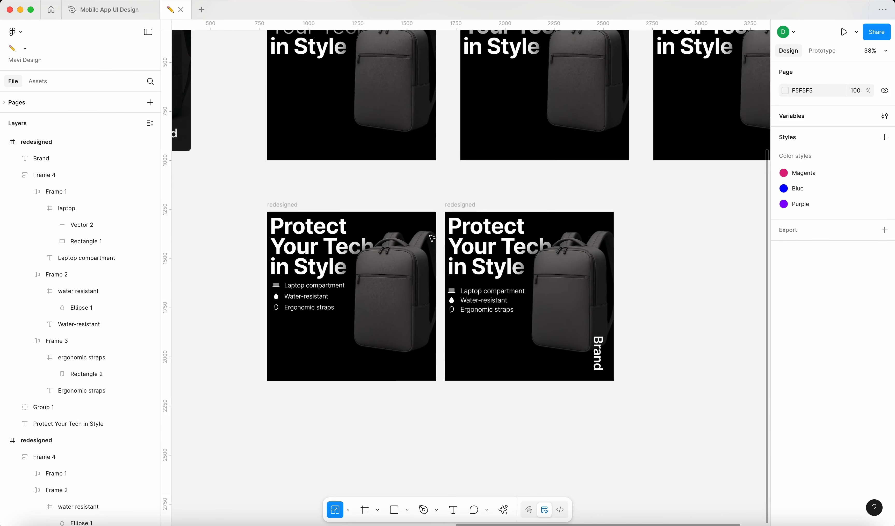
pyautogui.click(473, 221)
pyautogui.press('v')
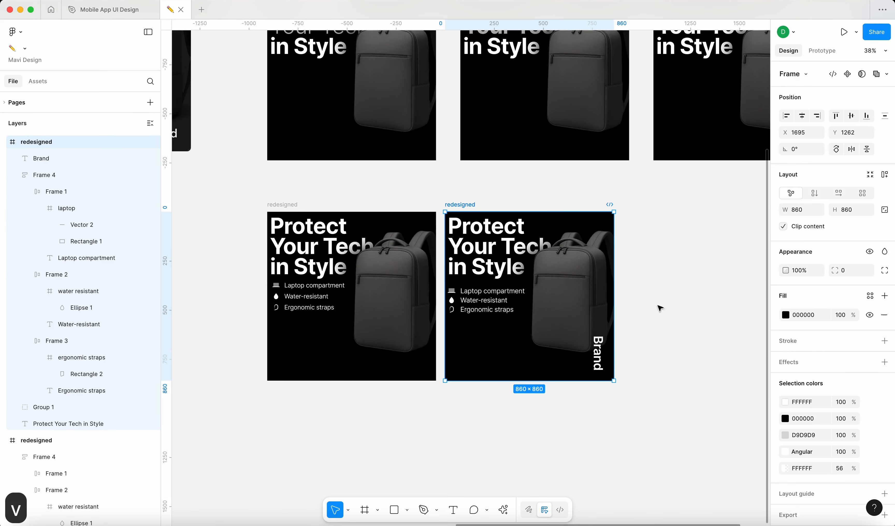
pyautogui.scroll(3, 597, 358)
pyautogui.click(606, 343)
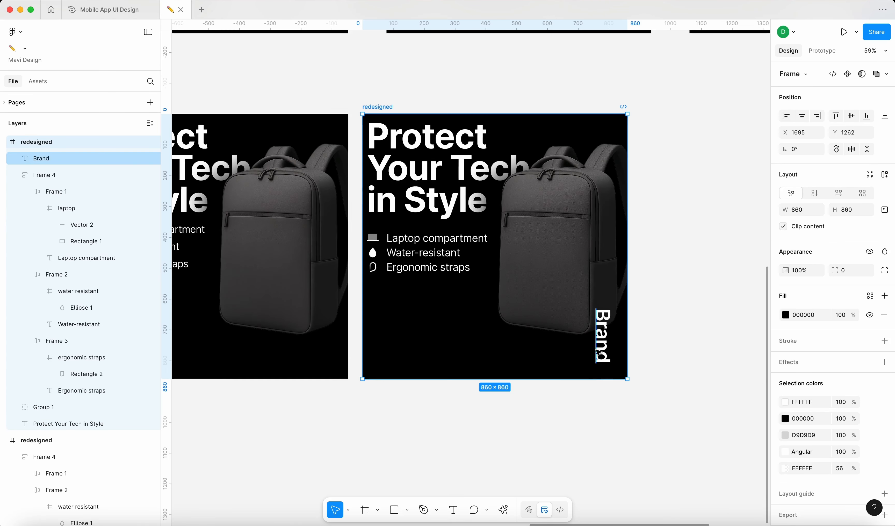
pyautogui.keyDown('alt'); pyautogui.moveTo(572, 340); pyautogui.dragTo(457, 340); pyautogui.keyUp('alt')
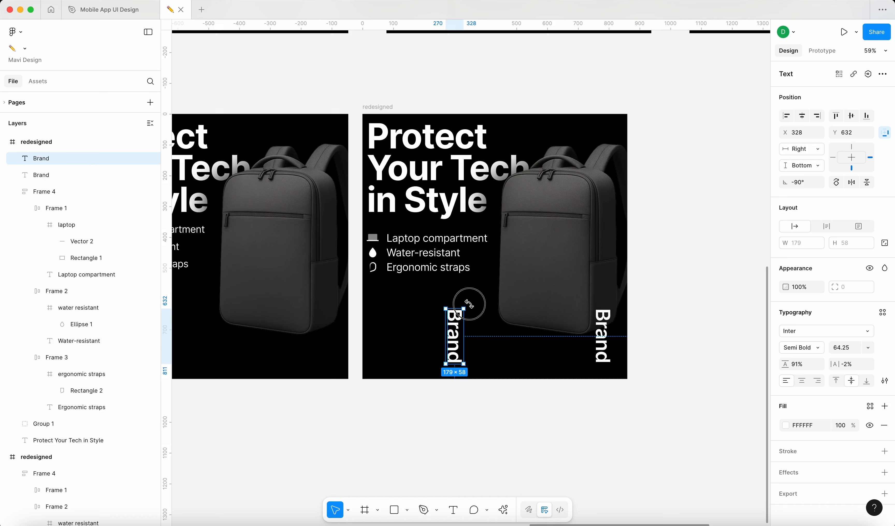
pyautogui.moveTo(469, 304); pyautogui.dragTo(433, 326)
pyautogui.scroll(5, 453, 339)
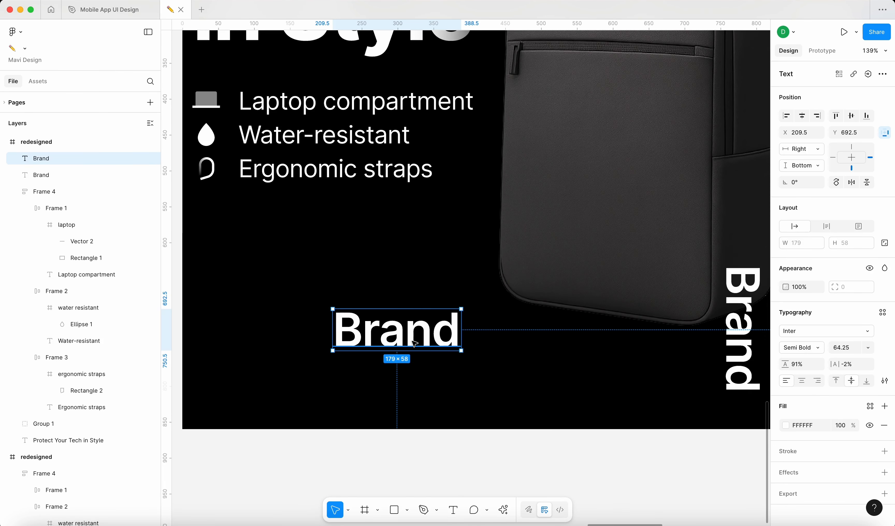
# Set the horizontal Brand text's font size to 40.
pyautogui.click(837, 348)
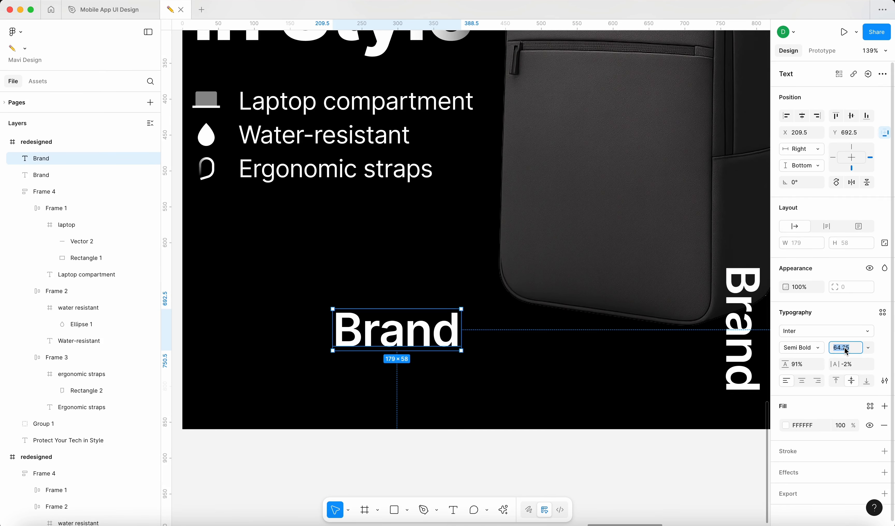
pyautogui.write('40')
pyautogui.press('Return')
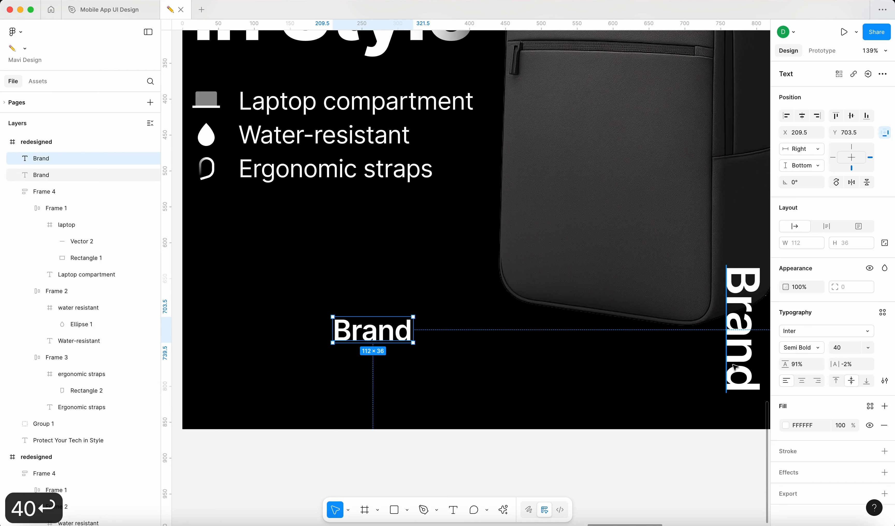
# Wrap the horizontal Brand text in an auto layout frame with a white fill and make the text black (000000).
pyautogui.hotkey('shift', 'a')
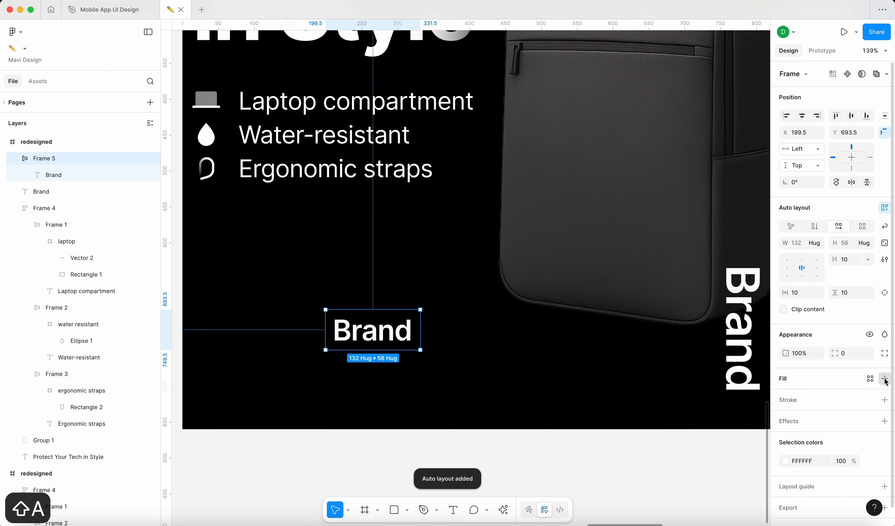
pyautogui.click(884, 378)
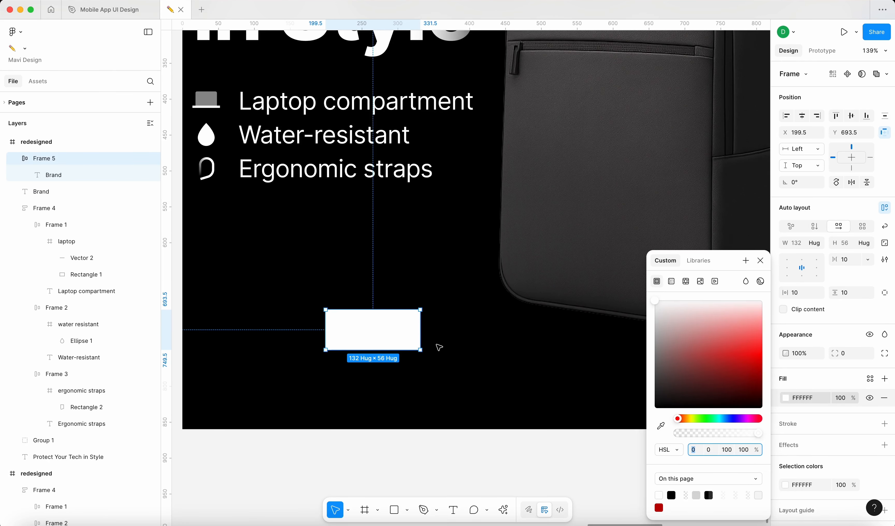
pyautogui.doubleClick(401, 331)
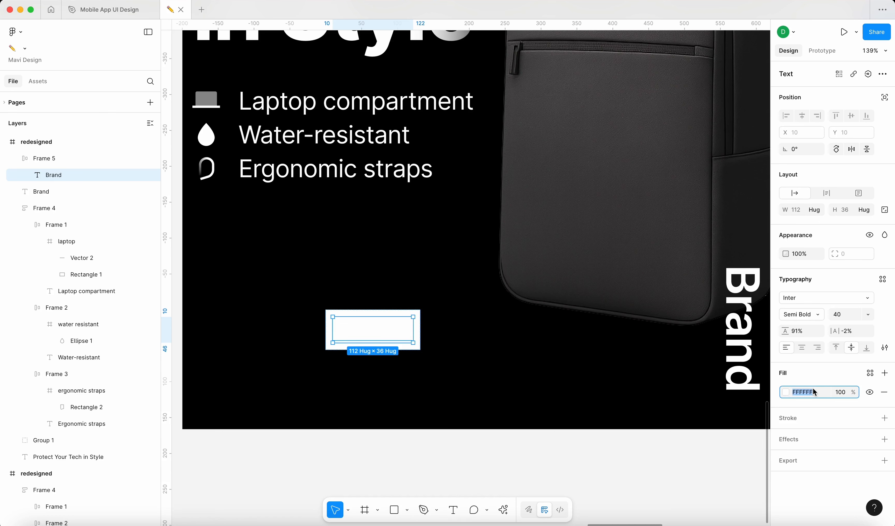
pyautogui.press('Return')
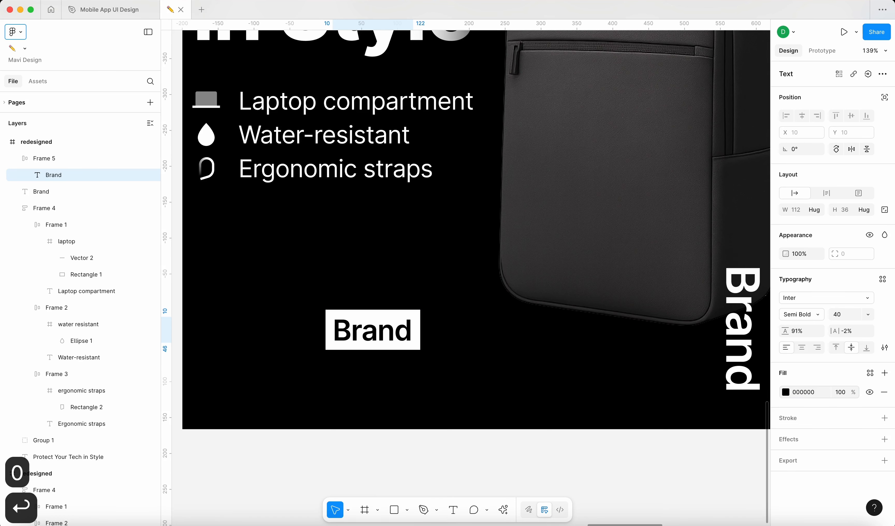
pyautogui.click(695, 461)
# Set the white frame's padding to 40 horizontal and 30 vertical, and move it up to about X 182, Y 653.
pyautogui.click(373, 330)
pyautogui.click(844, 292)
pyautogui.hotkey('shift', 'Up')
pyautogui.hotkey('shift', 'Up')
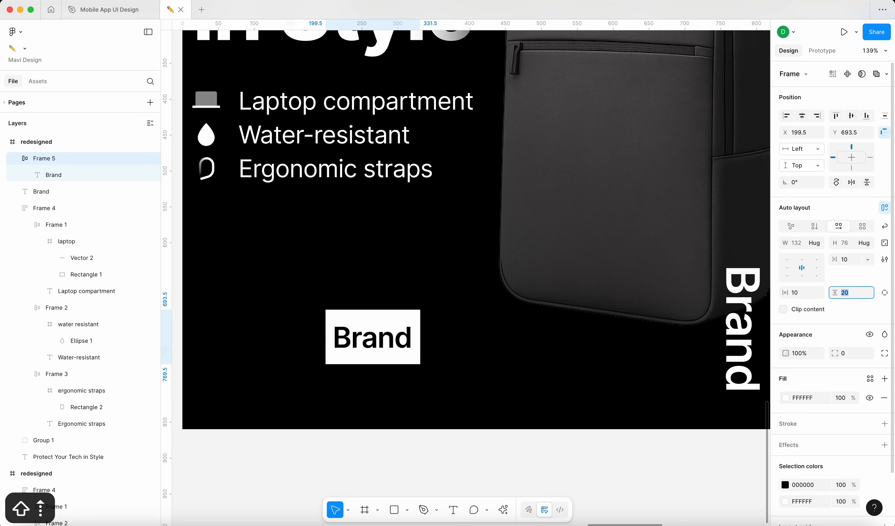
pyautogui.click(794, 296)
pyautogui.hotkey('shift', 'Up')
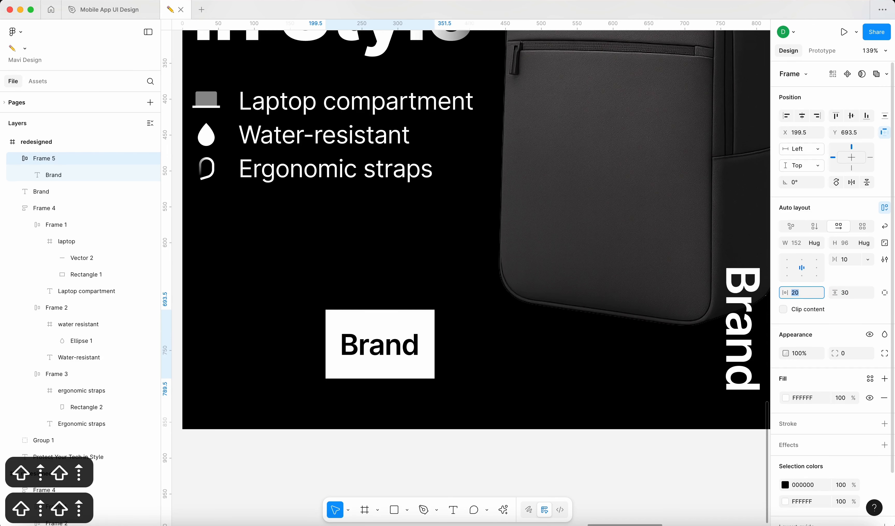
pyautogui.hotkey('shift', 'Up')
pyautogui.hotkey('shift', 'Up')
pyautogui.click(413, 361)
pyautogui.moveTo(414, 361); pyautogui.dragTo(400, 332)
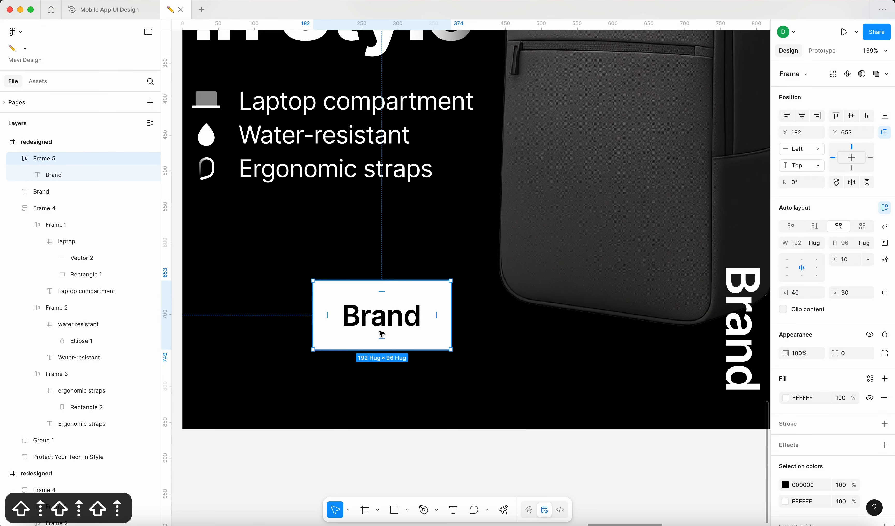
# Rename the white auto layout frame as CTA.
pyautogui.press('super+r')
pyautogui.write('CTA')
pyautogui.press('Return')
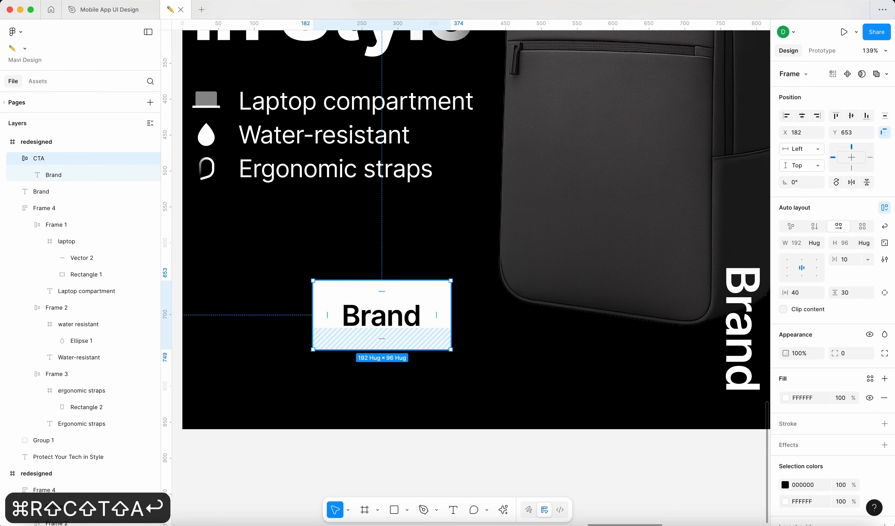
# Increase the CTA frame's padding to 70 horizontal and 40 vertical, and move it to about X 33, Y 643.
pyautogui.click(793, 292)
pyautogui.hotkey('shift', 'Up')
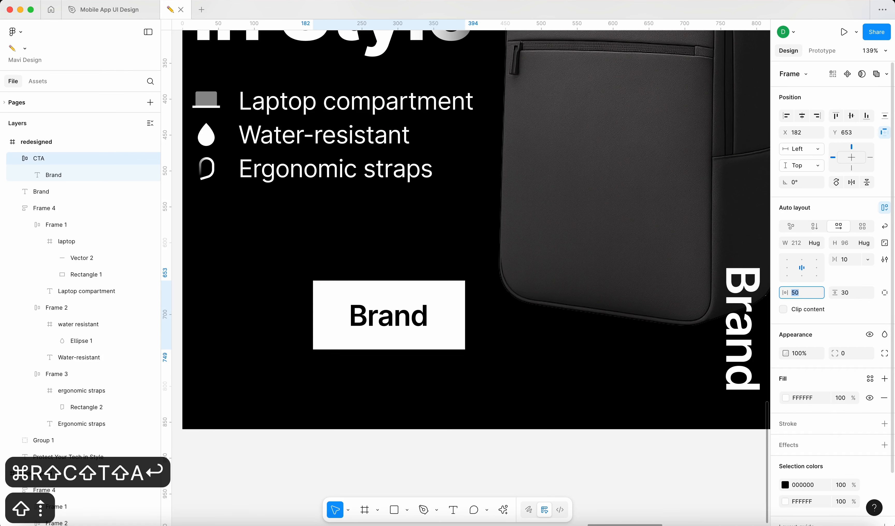
pyautogui.click(857, 295)
pyautogui.hotkey('shift', 'Up')
pyautogui.hotkey('shift', 'Down')
pyautogui.click(805, 294)
pyautogui.hotkey('shift', 'Up')
pyautogui.scroll(-5, 718, 287)
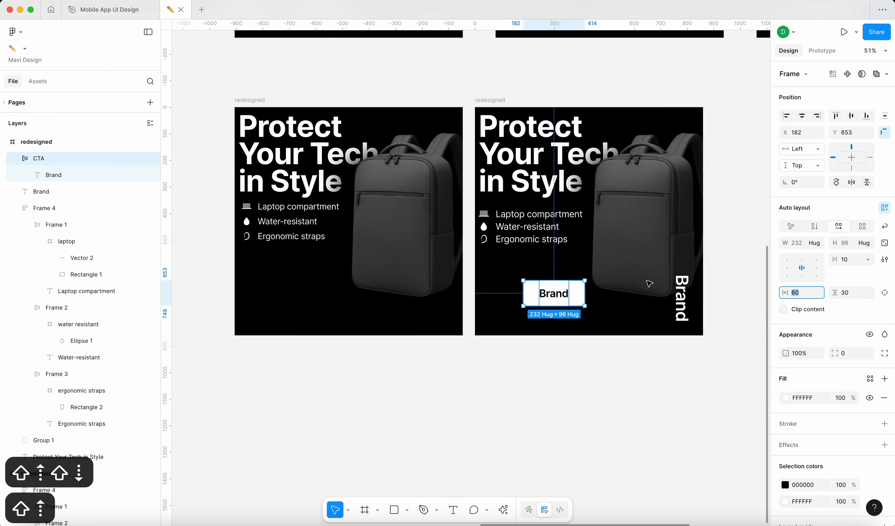
pyautogui.hotkey('shift', 'Up')
pyautogui.click(850, 294)
pyautogui.hotkey('shift', 'Up')
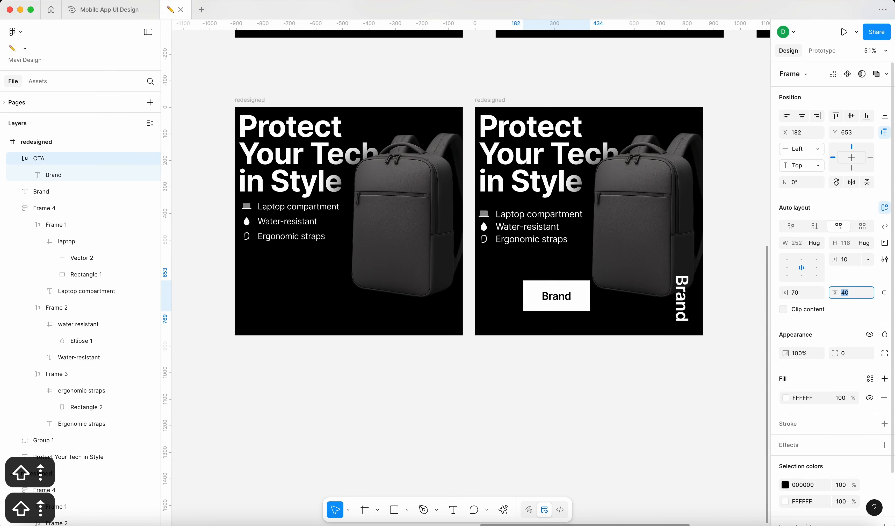
pyautogui.click(675, 350)
pyautogui.moveTo(556, 296); pyautogui.dragTo(516, 293)
# Try a corner radius of 10 on the CTA frame and return it to square corners.
pyautogui.scroll(5, 516, 293)
pyautogui.click(862, 352)
pyautogui.hotkey('shift', 'Up')
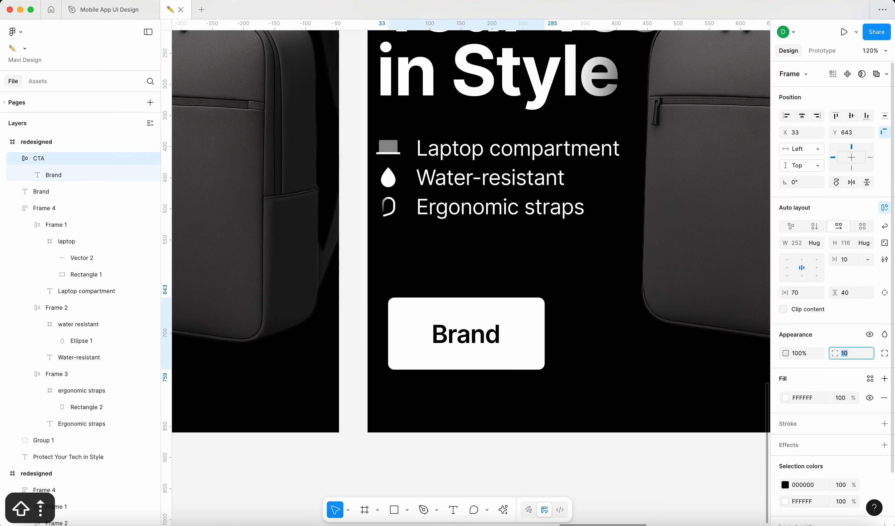
pyautogui.hotkey('shift', 'Down')
pyautogui.click(685, 396)
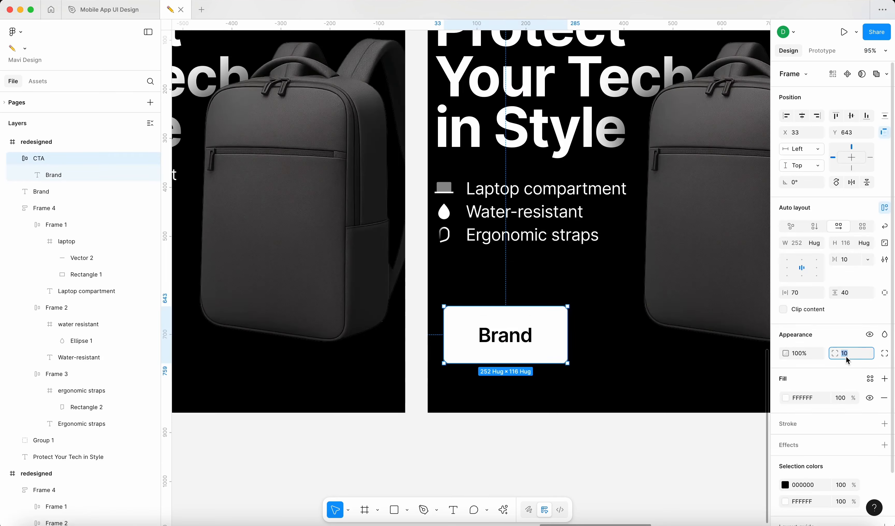
pyautogui.click(689, 421)
pyautogui.scroll(-6, 690, 422)
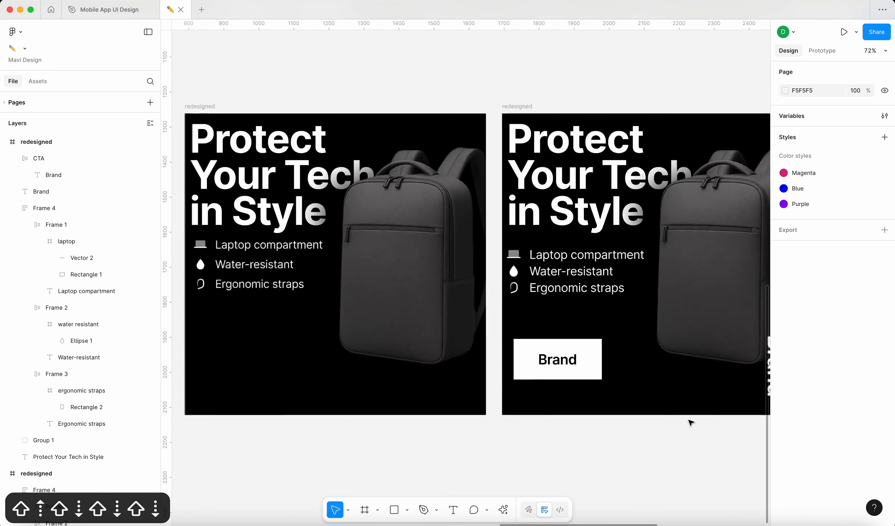
pyautogui.click(465, 315)
pyautogui.scroll(8, 467, 317)
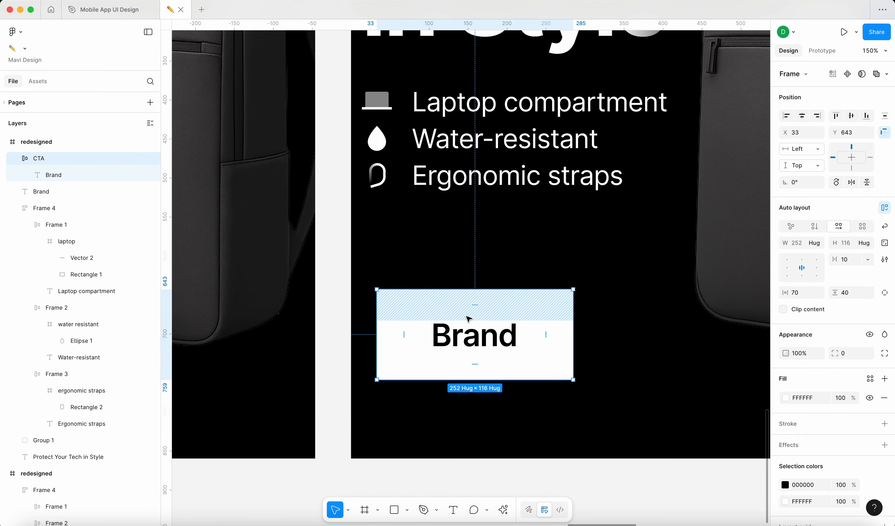
pyautogui.scroll(-5, 466, 318)
pyautogui.click(540, 425)
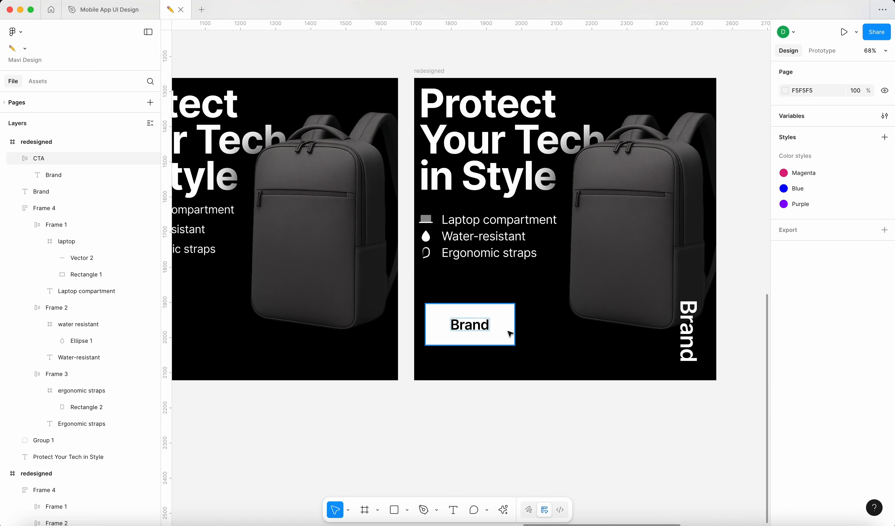
# Move the CTA frame flush against the ad's left edge, at X 0.
pyautogui.moveTo(510, 335); pyautogui.dragTo(505, 360)
pyautogui.click(526, 409)
pyautogui.scroll(-5, 525, 410)
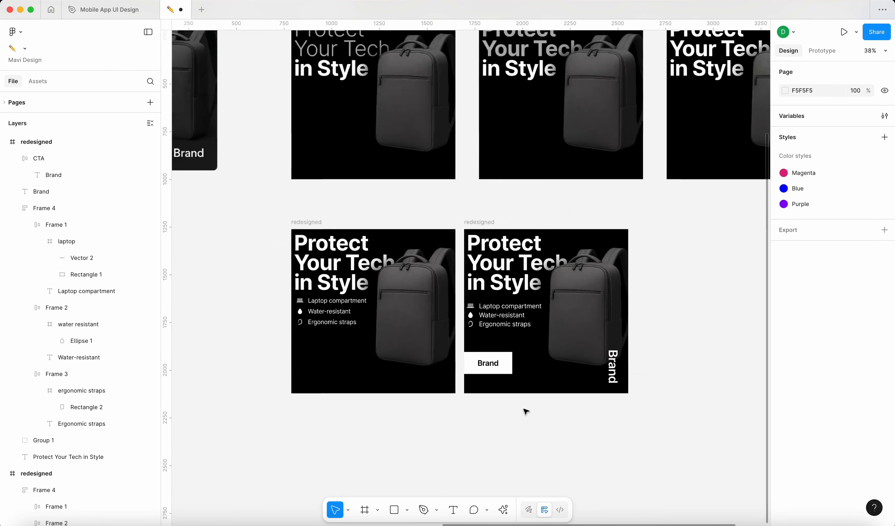
# Replace the text inside the CTA frame with "Shop Now".
pyautogui.scroll(5, 576, 393)
pyautogui.doubleClick(337, 329)
pyautogui.scroll(-6, 338, 330)
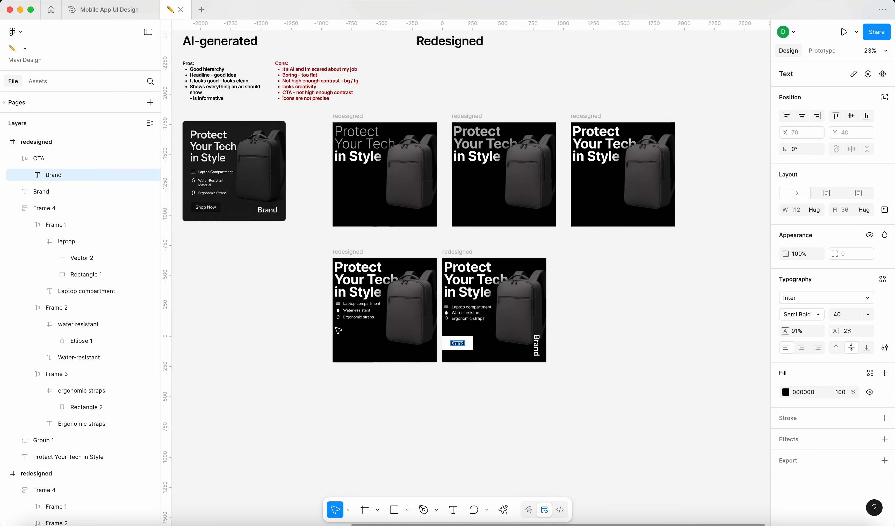
pyautogui.hscroll(-1, 338, 329)
pyautogui.scroll(4, 338, 330)
pyautogui.write('Shop')
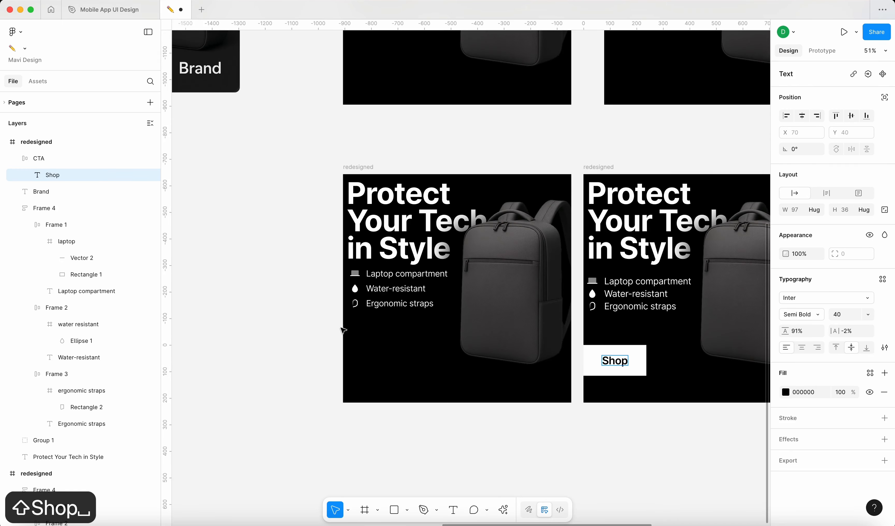
pyautogui.scroll(-3, 350, 330)
pyautogui.write('Now')
pyautogui.press('Escape')
# Add a horizontal arrow 100 long below the ad and set its stroke weight to 4.
pyautogui.hscroll(3, 350, 331)
pyautogui.click(585, 426)
pyautogui.scroll(5, 639, 408)
pyautogui.hotkey('shift', 'l')
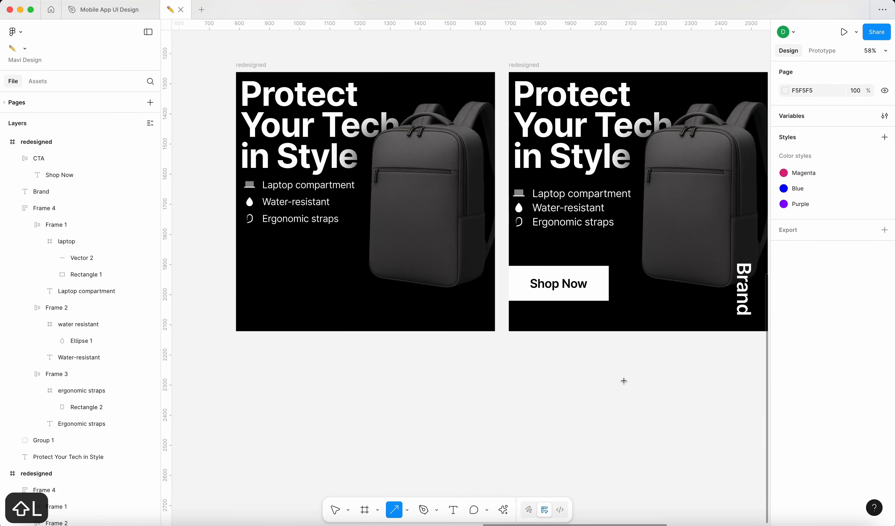
pyautogui.click(617, 368)
pyautogui.scroll(4, 665, 402)
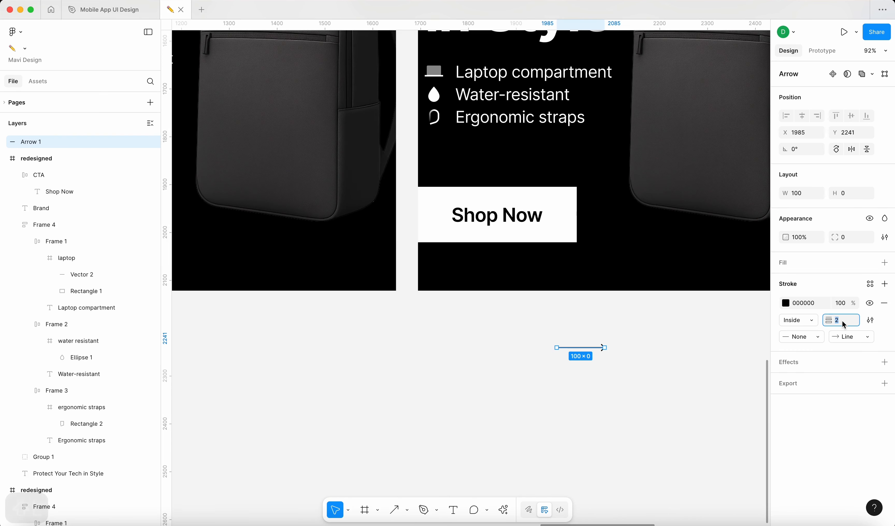
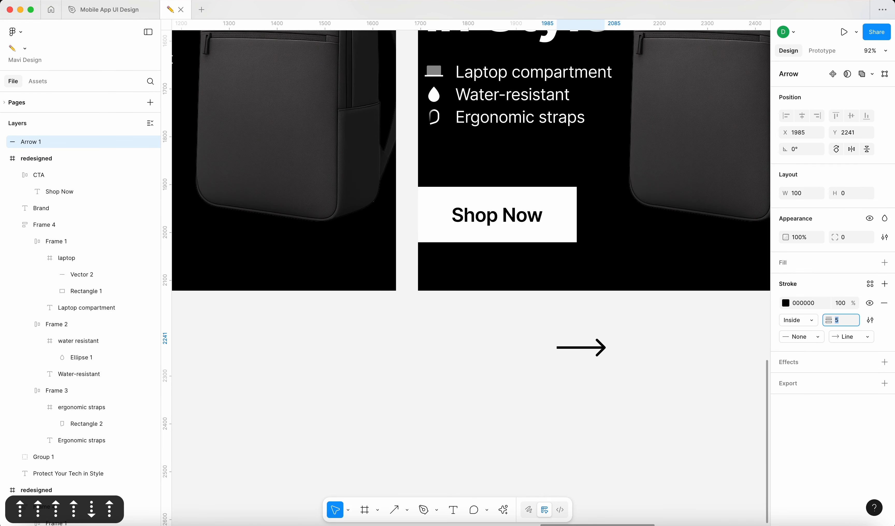
pyautogui.press('Return')
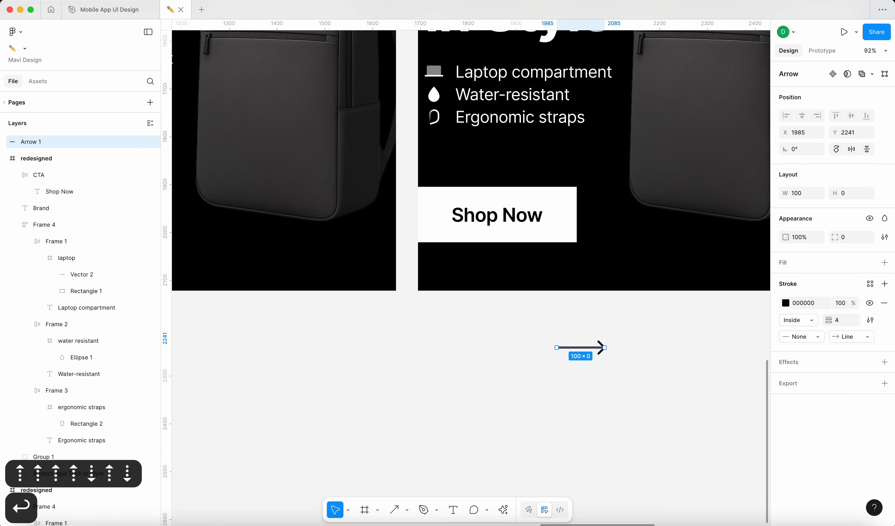
# Shorten the arrow to about half its length by moving its start point toward the arrowhead.
pyautogui.press('Return')
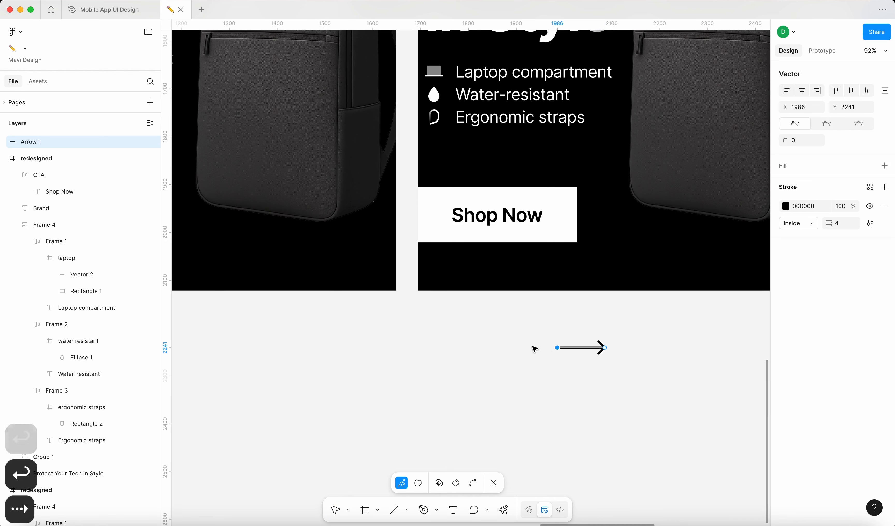
pyautogui.press('Right')
pyautogui.hotkey('shift', 'Right')
pyautogui.hotkey('shift', 'Right')
pyautogui.hotkey('shift', 'Right')
pyautogui.hotkey('shift', 'Right')
pyautogui.hotkey('shift', 'Right')
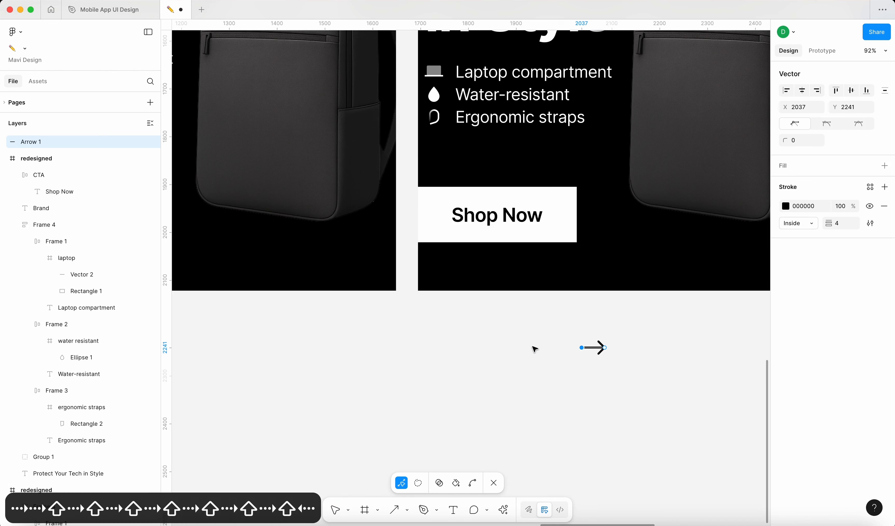
pyautogui.press('Escape')
# Cut the arrow from the canvas and paste it into the CTA frame after the Shop Now text.
pyautogui.press('super+x')
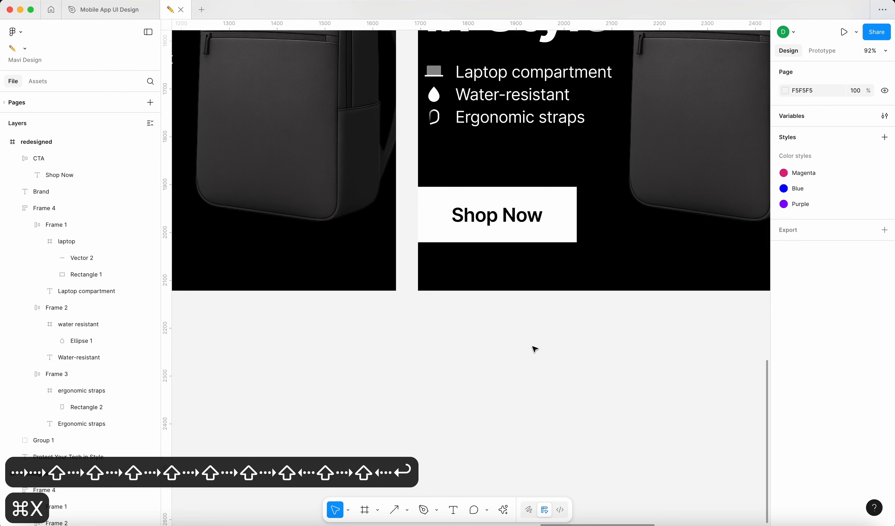
pyautogui.click(517, 228)
pyautogui.press('super+v')
pyautogui.scroll(-5, 600, 355)
# Set the CTA frame's gap between the Shop Now text and the arrow to 30.
pyautogui.click(593, 293)
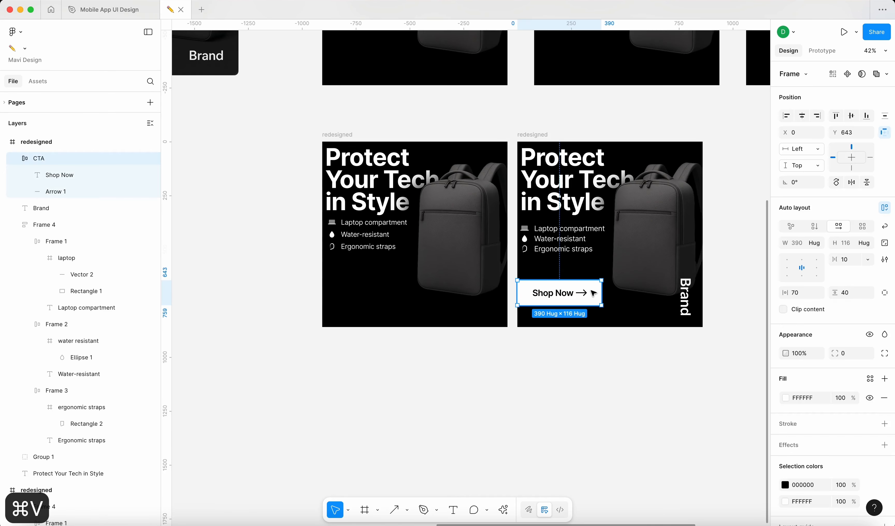
pyautogui.hotkey('shift', '0')
pyautogui.click(847, 259)
pyautogui.hotkey('shift', 'Up')
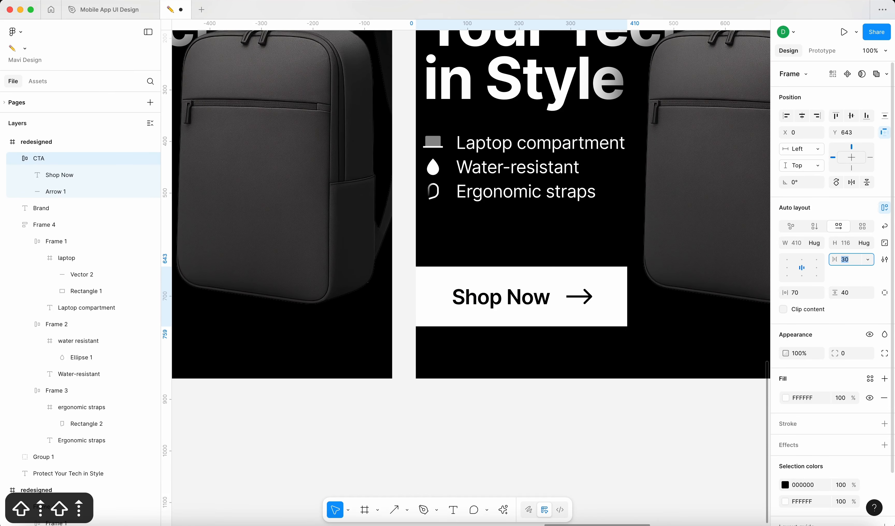
# Set the CTA frame's gap between the Shop Now text and the arrow to 32.
pyautogui.hotkey('shift', 'Down')
pyautogui.hotkey('shift', 'Up')
pyautogui.press('Up')
pyautogui.press('Up')
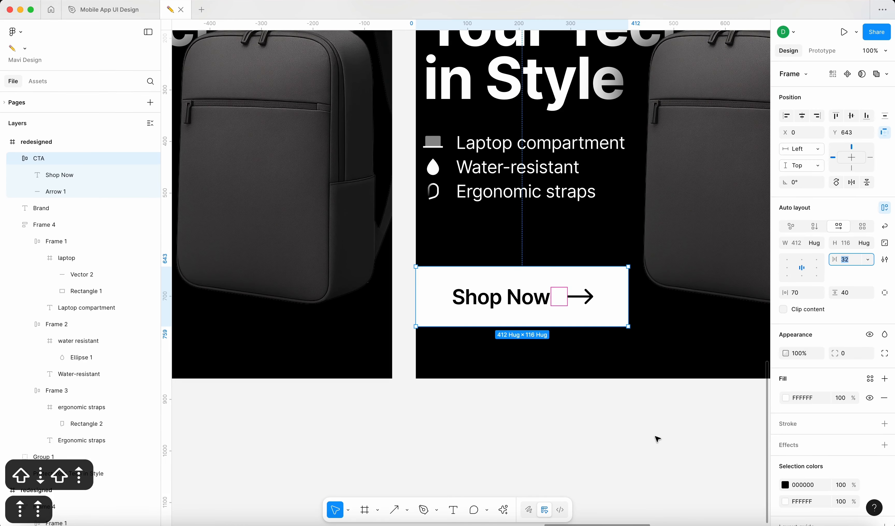
pyautogui.click(657, 439)
# Move the CTA frame up to Y 631 so its upper edge lines up with the Brand text box.
pyautogui.scroll(-5, 657, 439)
pyautogui.hscroll(3, 657, 439)
pyautogui.scroll(5, 577, 361)
pyautogui.click(470, 332)
pyautogui.moveTo(469, 333); pyautogui.dragTo(470, 364)
pyautogui.click(609, 468)
pyautogui.scroll(-5, 605, 464)
pyautogui.moveTo(546, 416); pyautogui.dragTo(547, 398)
pyautogui.click(726, 395)
pyautogui.scroll(2, 724, 412)
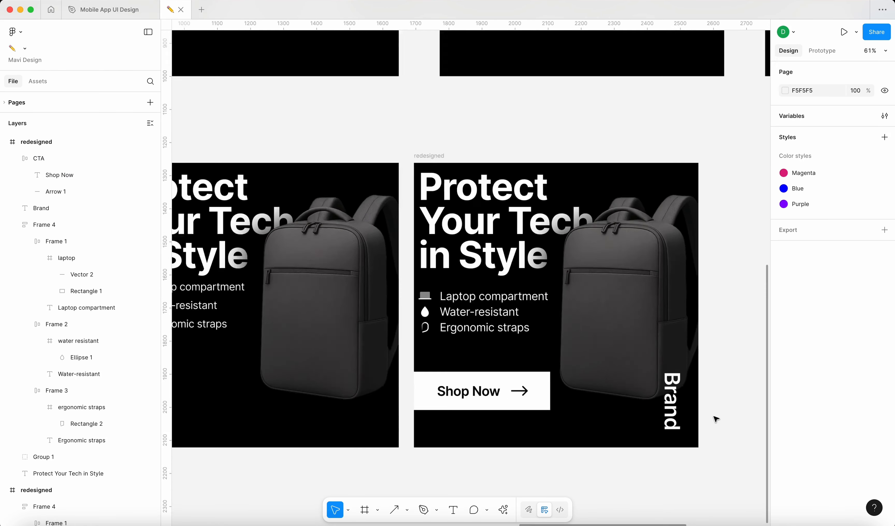
# Add a horizontal guide and place it at Y 635, along the top of the Brand text's first letter.
pyautogui.scroll(5, 715, 419)
pyautogui.moveTo(617, 24); pyautogui.dragTo(604, 344)
pyautogui.click(246, 351)
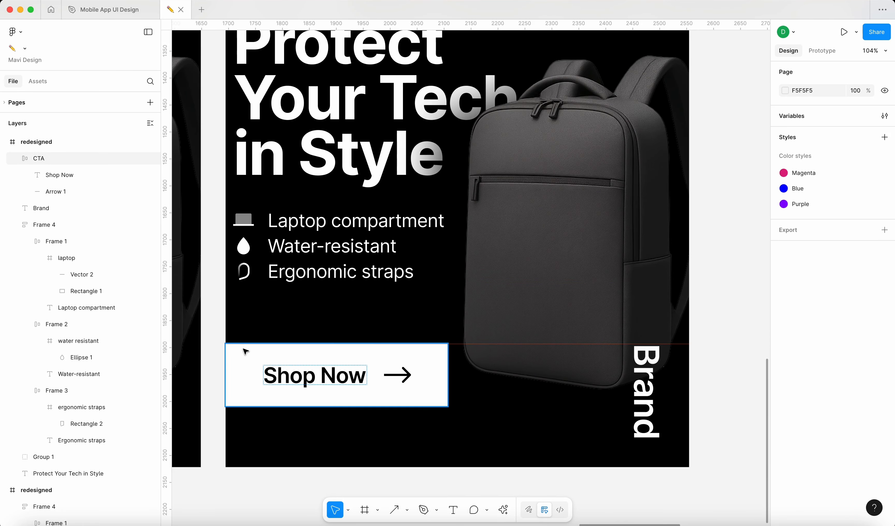
pyautogui.click(644, 387)
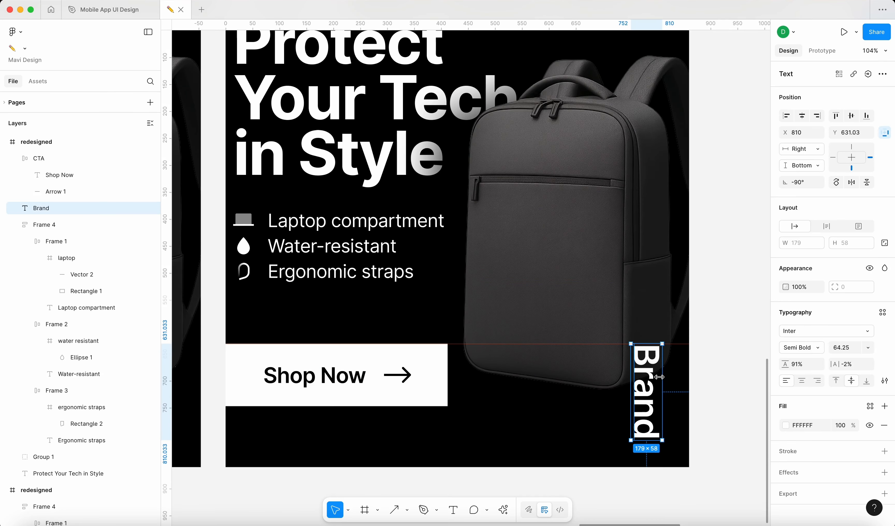
pyautogui.scroll(10, 675, 334)
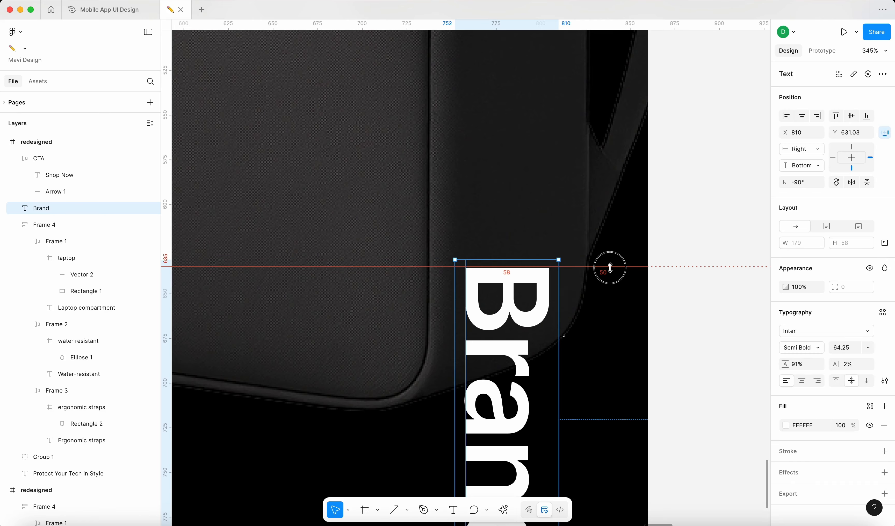
# Move the CTA frame down to Y 636 to meet the guide, and remove the guide.
pyautogui.scroll(-5, 609, 268)
pyautogui.click(454, 275)
pyautogui.scroll(5, 453, 275)
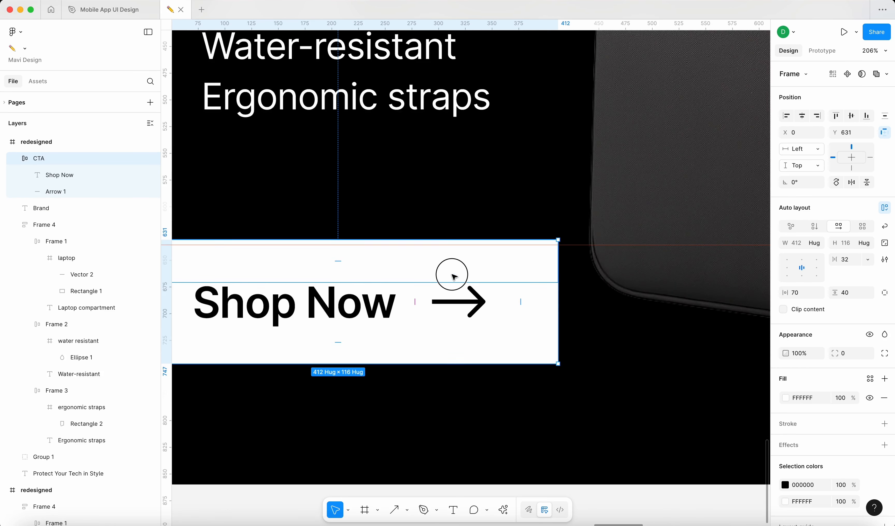
pyautogui.scroll(-10, 454, 281)
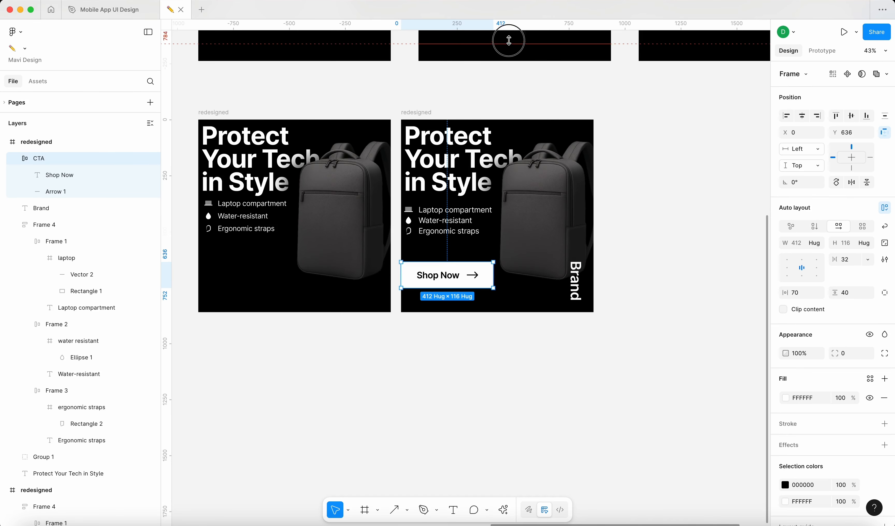
pyautogui.click(713, 292)
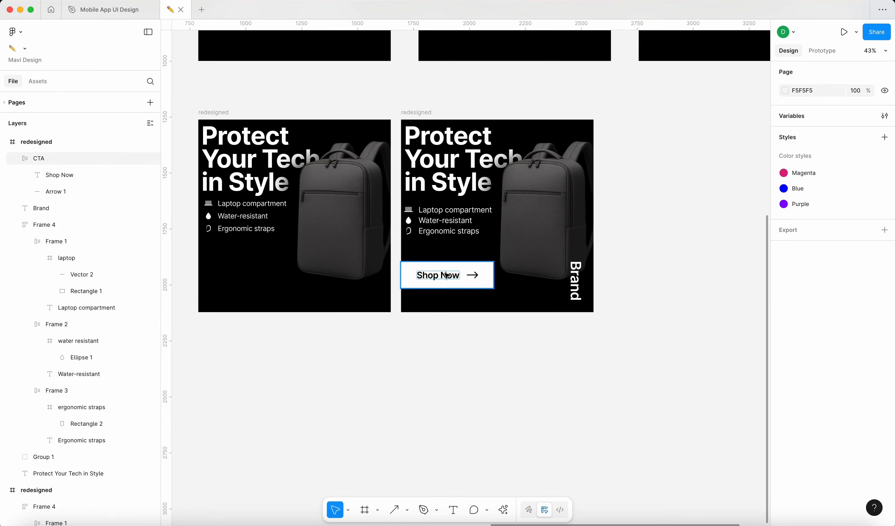
# Set the CTA frame's horizontal padding to 60.
pyautogui.hscroll(-5, 600, 367)
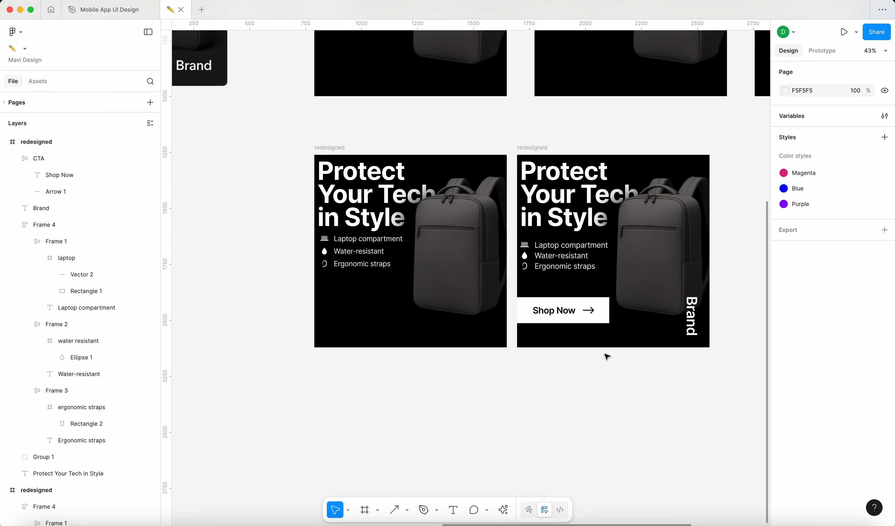
pyautogui.hscroll(5, 607, 357)
pyautogui.click(485, 300)
pyautogui.scroll(5, 480, 294)
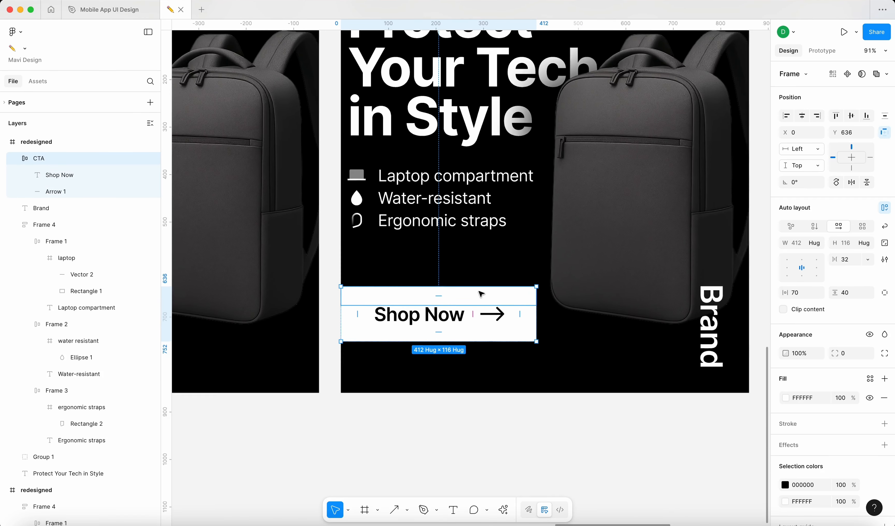
pyautogui.click(795, 293)
pyautogui.hotkey('shift', 'Down')
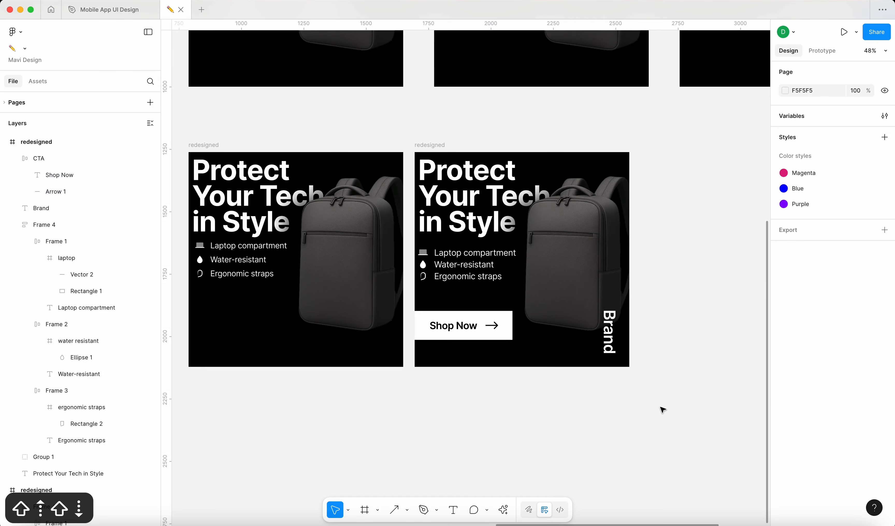
pyautogui.scroll(5, 663, 409)
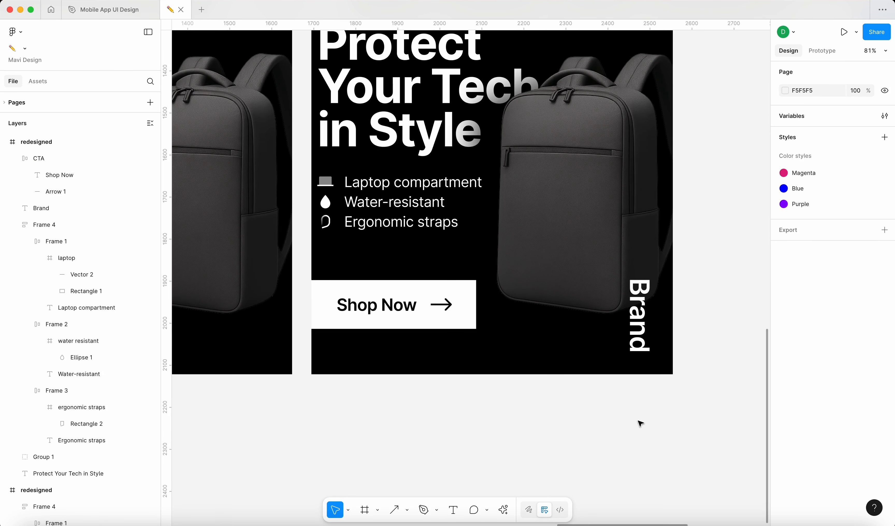
# Draw an 860 × 83 rectangle just below the ad, spanning the ad's full width.
pyautogui.press('r')
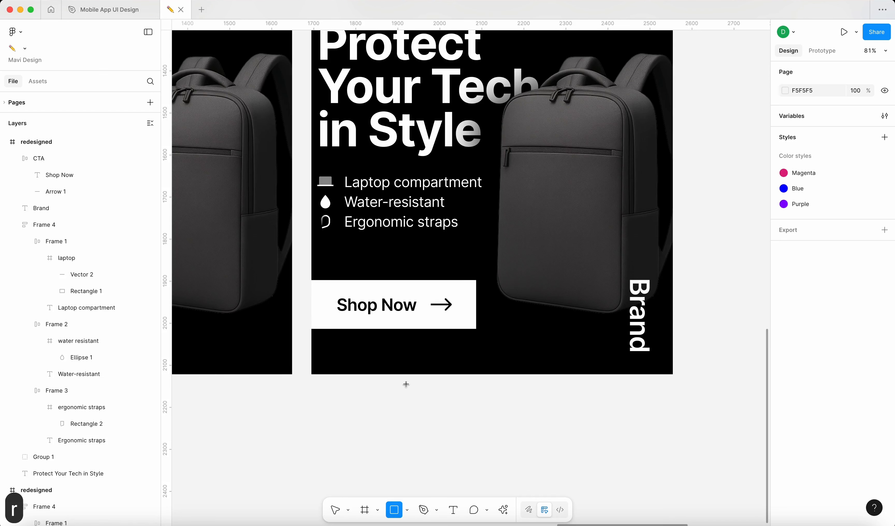
pyautogui.moveTo(310, 385); pyautogui.dragTo(673, 420)
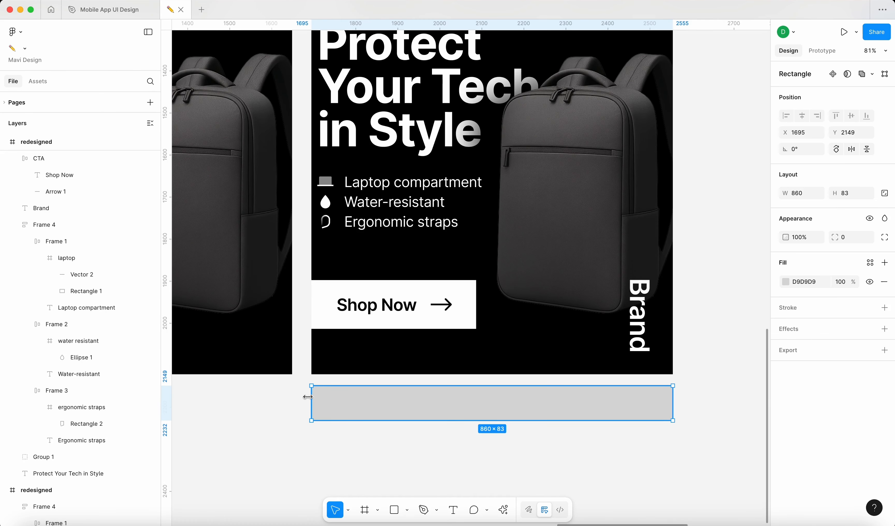
pyautogui.moveTo(308, 404); pyautogui.dragTo(311, 404)
pyautogui.click(519, 425)
pyautogui.scroll(-3, 512, 397)
pyautogui.click(493, 308)
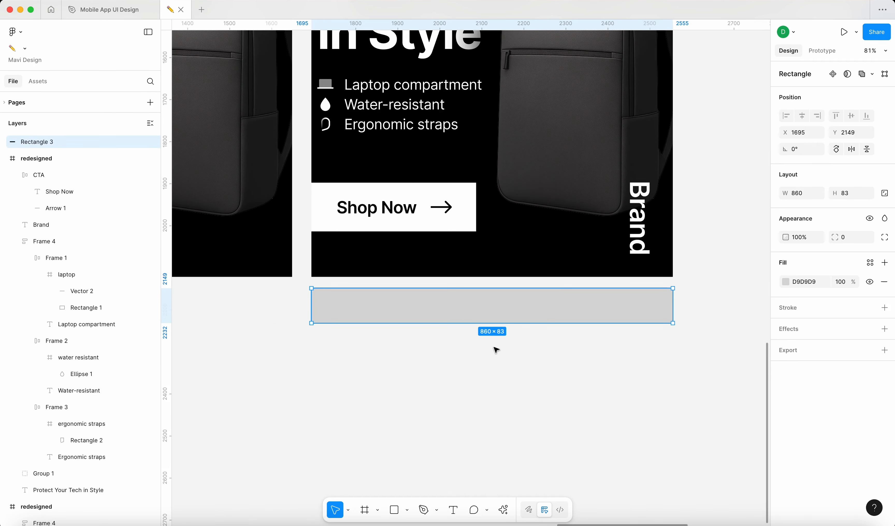
# Add the text 1.618 below the grey rectangle and check the rectangle's width.
pyautogui.press('t')
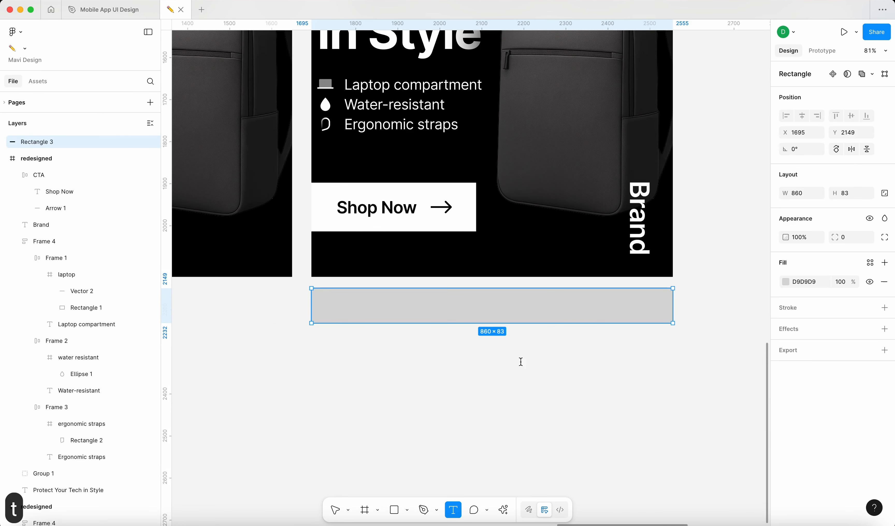
pyautogui.click(501, 360)
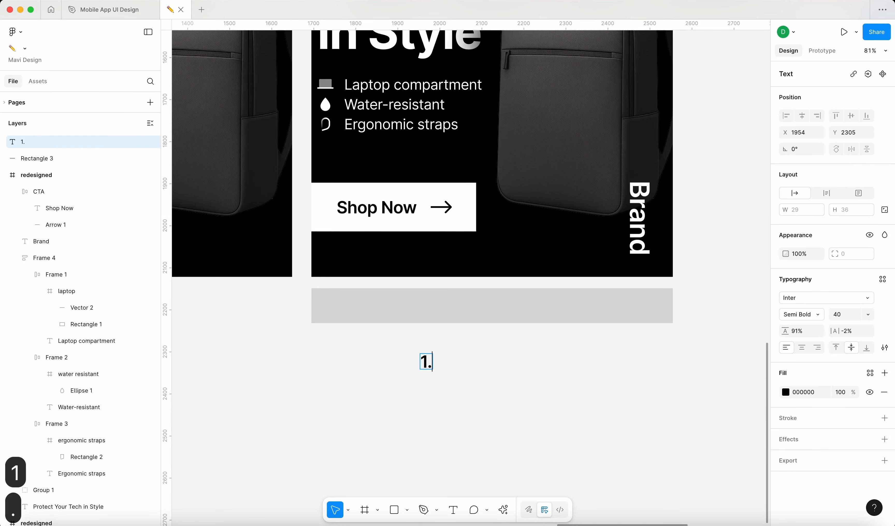
pyautogui.press('Escape')
pyautogui.click(535, 316)
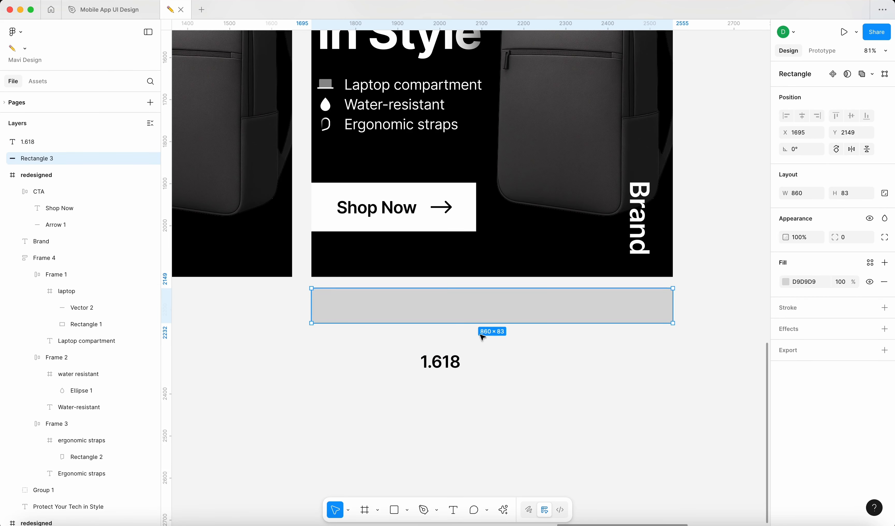
# Extend the 1.618 text to read 860/1.618 = 530.
pyautogui.doubleClick(438, 365)
pyautogui.press('Left')
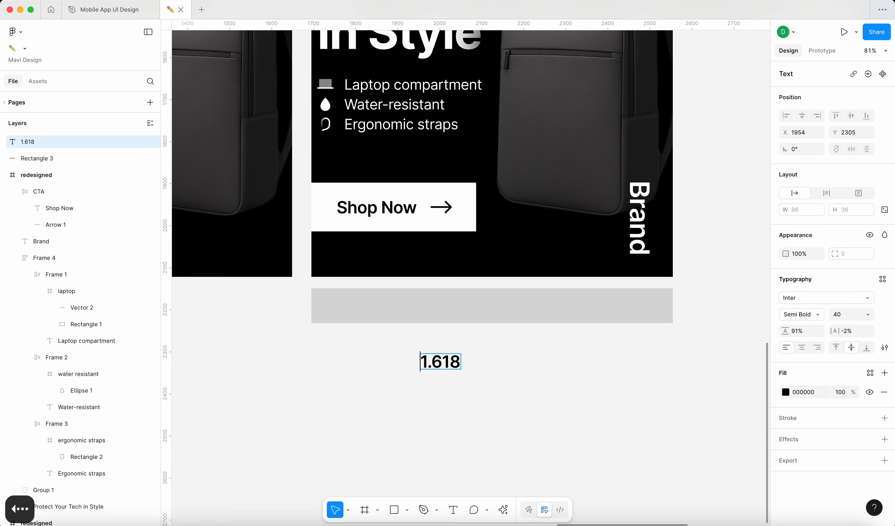
pyautogui.write('860/')
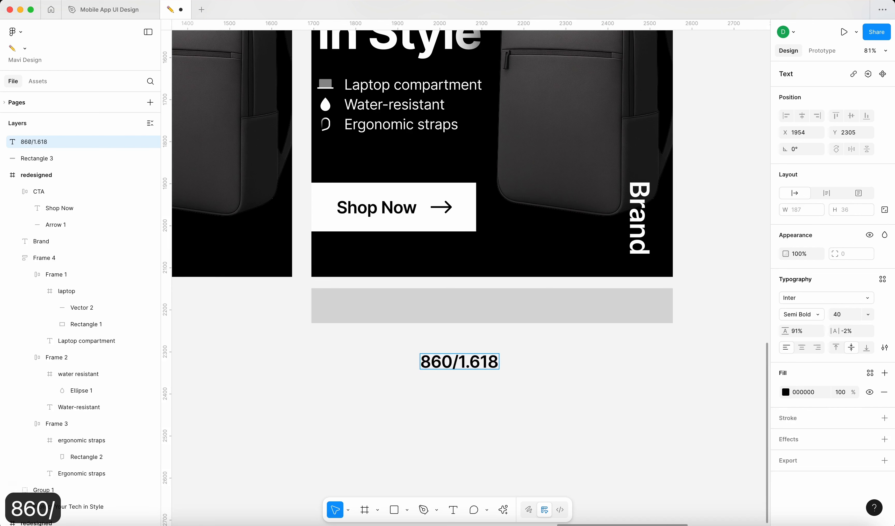
pyautogui.press('super+Right')
pyautogui.write('=')
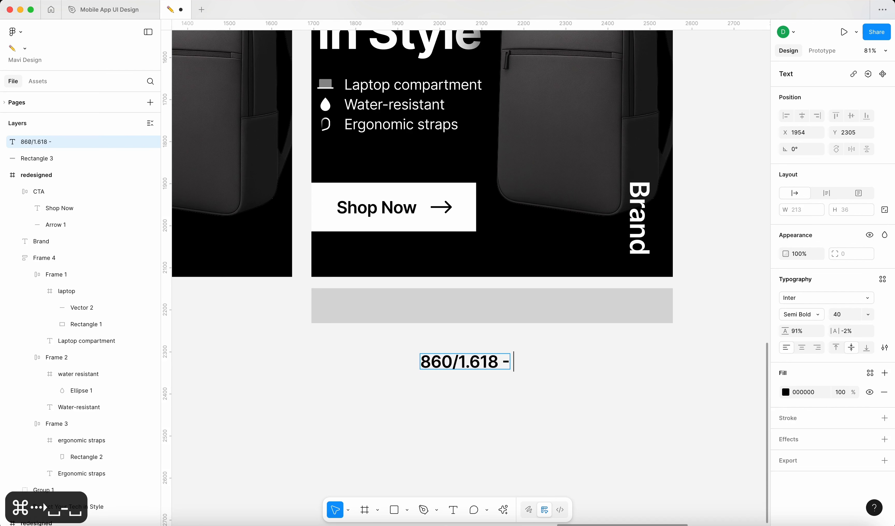
pyautogui.press('super+a')
pyautogui.press('Escape')
pyautogui.write('53')
pyautogui.press('Escape')
# Set the grey rectangle's width to 530 and move it flush with the ad's right edge.
pyautogui.click(511, 316)
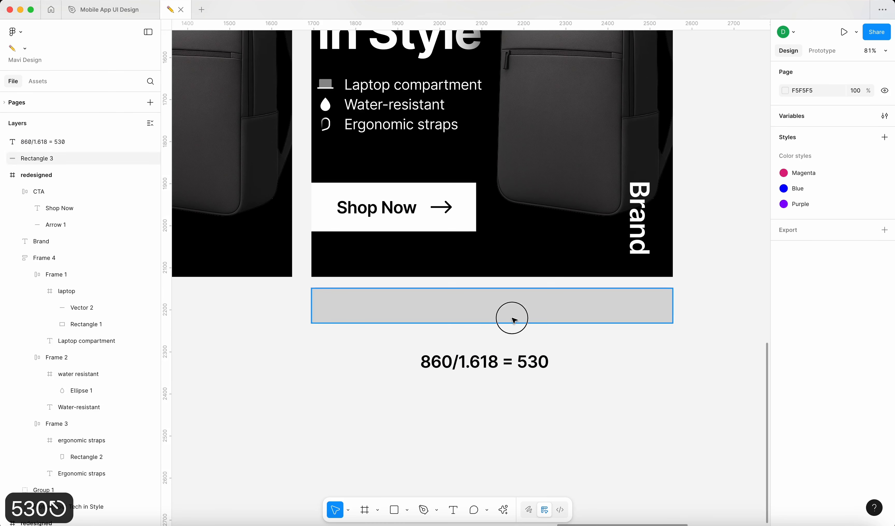
pyautogui.click(809, 197)
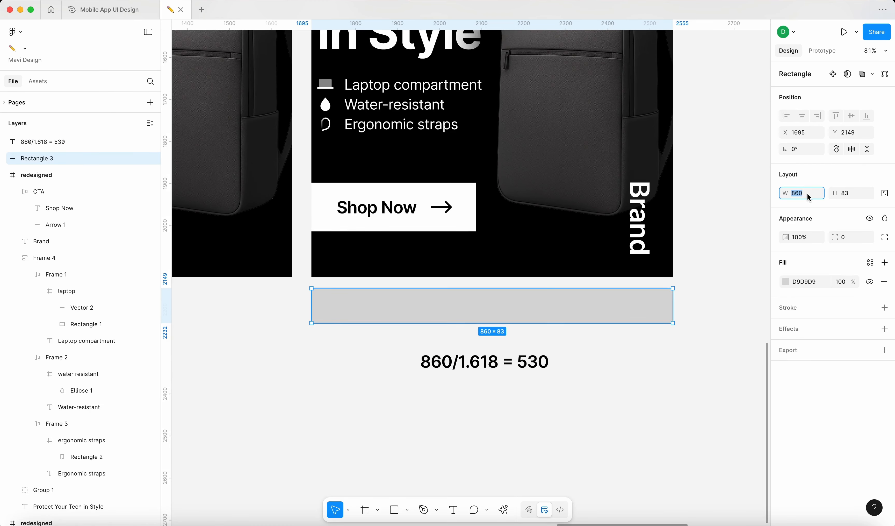
pyautogui.write('530')
pyautogui.press('Return')
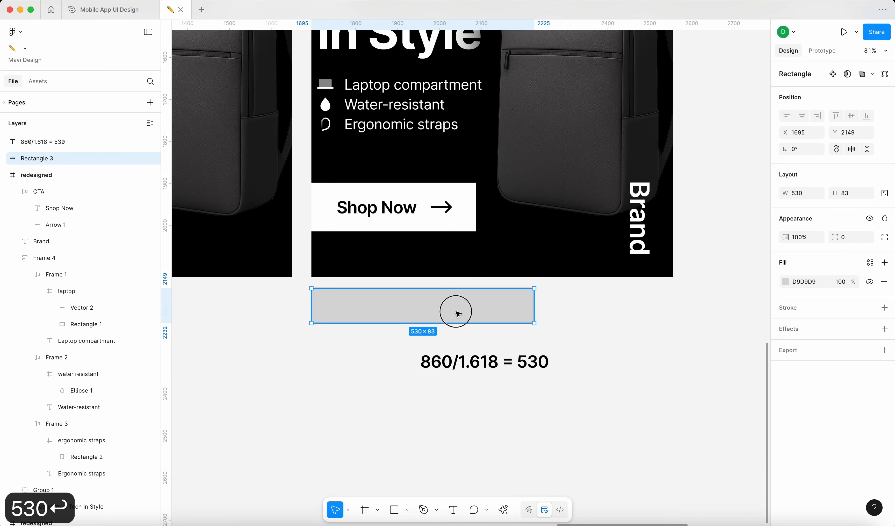
pyautogui.moveTo(458, 309); pyautogui.dragTo(596, 312)
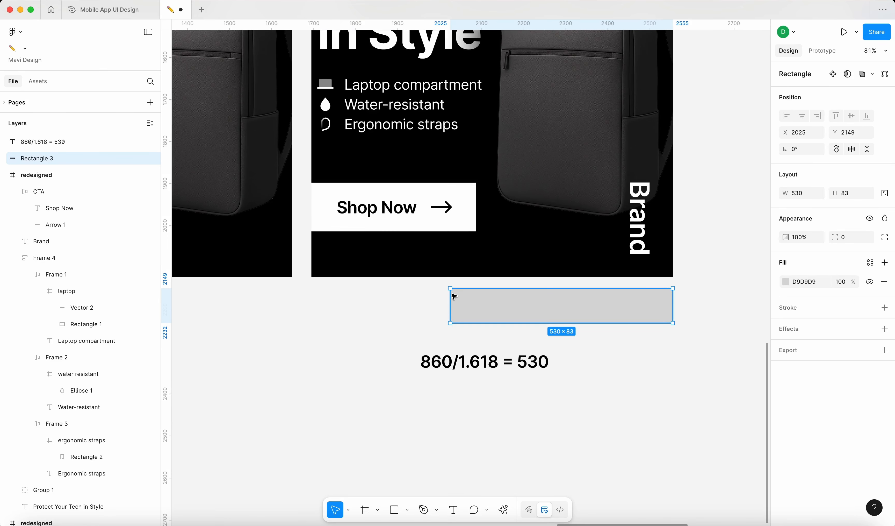
# Reduce the CTA frame's horizontal padding to 30 so the frame ends near the grey rectangle's left edge.
pyautogui.click(428, 222)
pyautogui.click(803, 293)
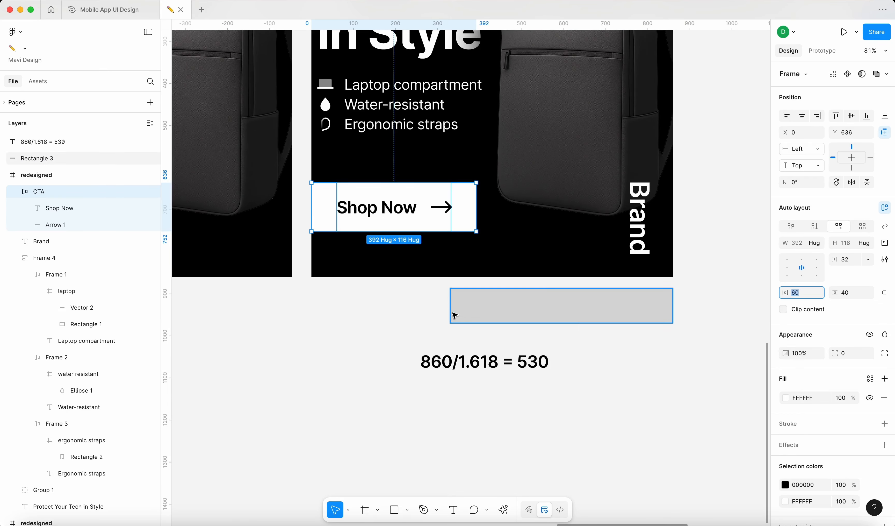
pyautogui.click(801, 292)
pyautogui.hotkey('shift', 'Down')
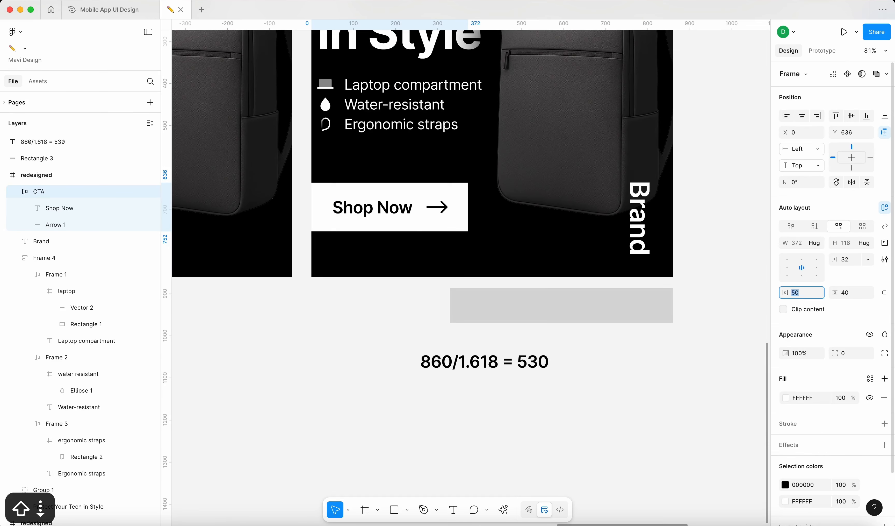
pyautogui.hotkey('shift', 'Down')
pyautogui.hotkey('shift', 'Down')
pyautogui.hotkey('shift', 'Up')
pyautogui.hotkey('shift', 'Down')
pyautogui.click(643, 360)
pyautogui.scroll(-5, 644, 360)
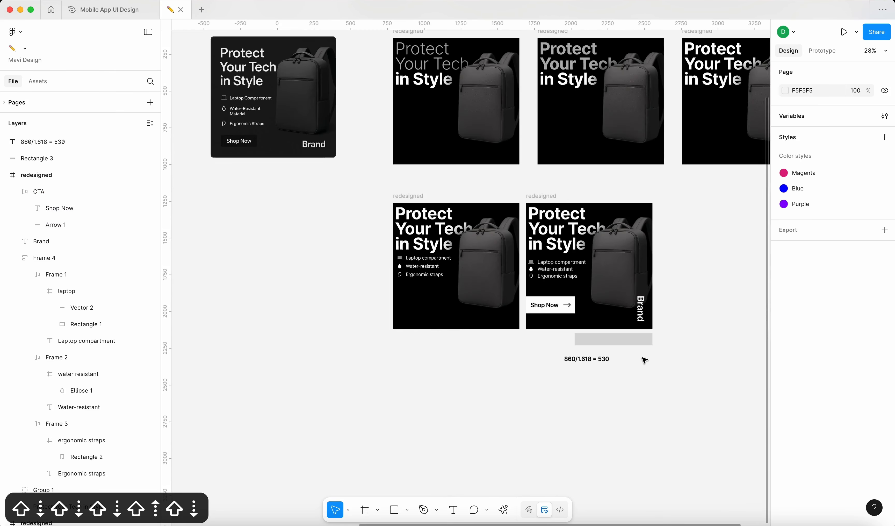
pyautogui.scroll(3, 639, 358)
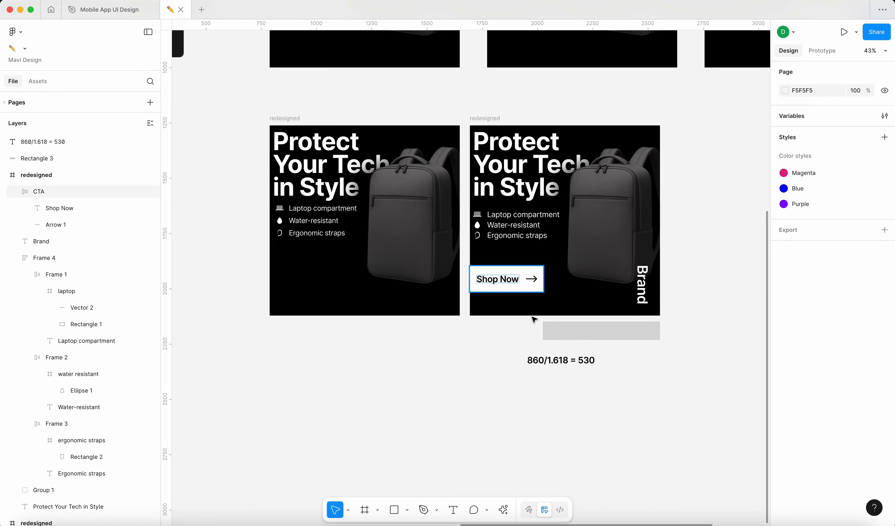
pyautogui.scroll(5, 563, 301)
pyautogui.scroll(-5, 535, 296)
# Set the CTA frame's horizontal padding to 70.
pyautogui.click(500, 294)
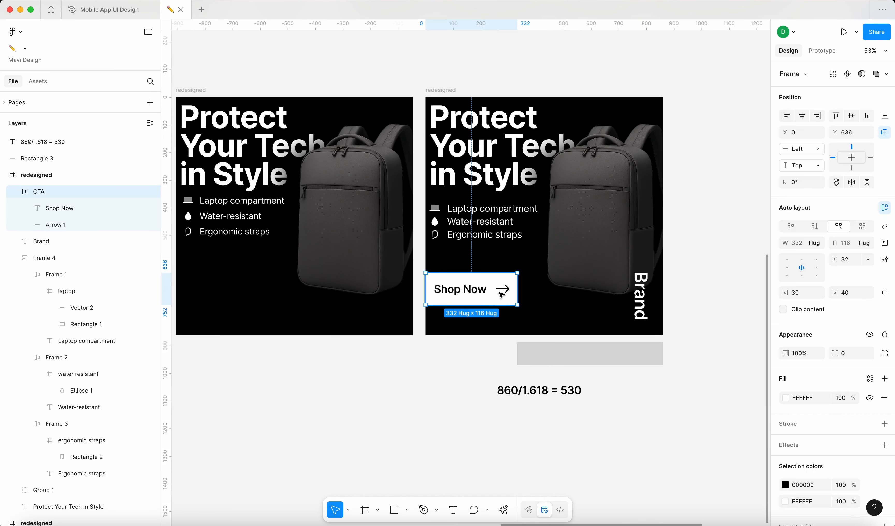
pyautogui.click(790, 293)
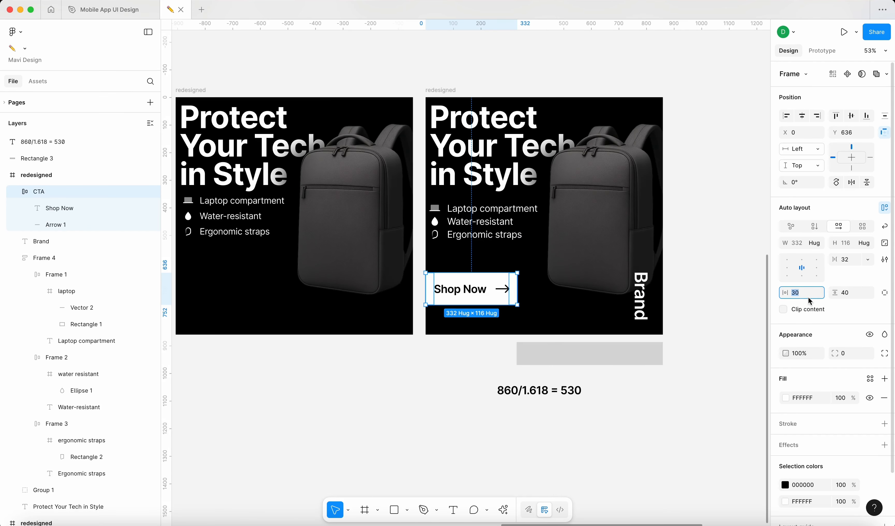
pyautogui.hotkey('shift', 'Up')
pyautogui.hotkey('shift', 'Up')
pyautogui.hotkey('shift', 'Up')
pyautogui.hotkey('shift', 'Up')
pyautogui.click(701, 432)
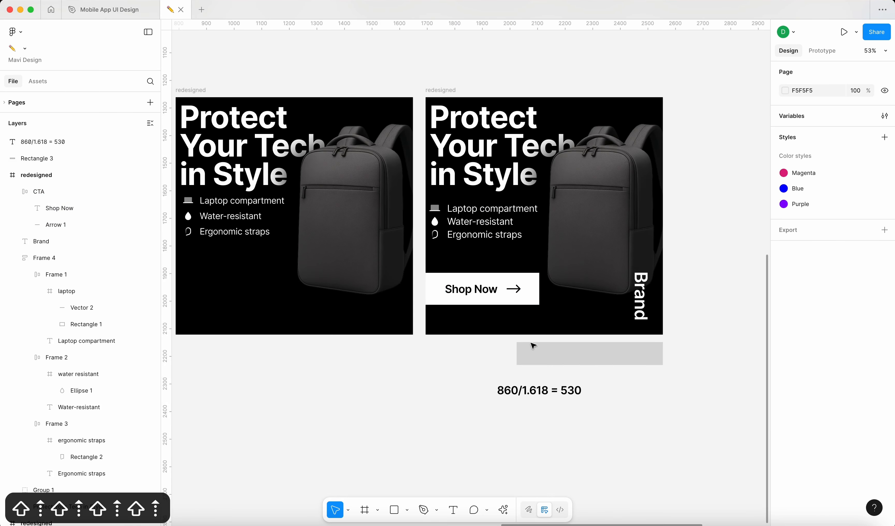
pyautogui.hscroll(3, 577, 429)
pyautogui.moveTo(503, 368)
pyautogui.mouseDown()
pyautogui.moveTo(635, 286)
pyautogui.moveTo(595, 352)
pyautogui.moveTo(504, 366)
pyautogui.mouseUp()
pyautogui.click(639, 359)
pyautogui.scroll(-5, 639, 361)
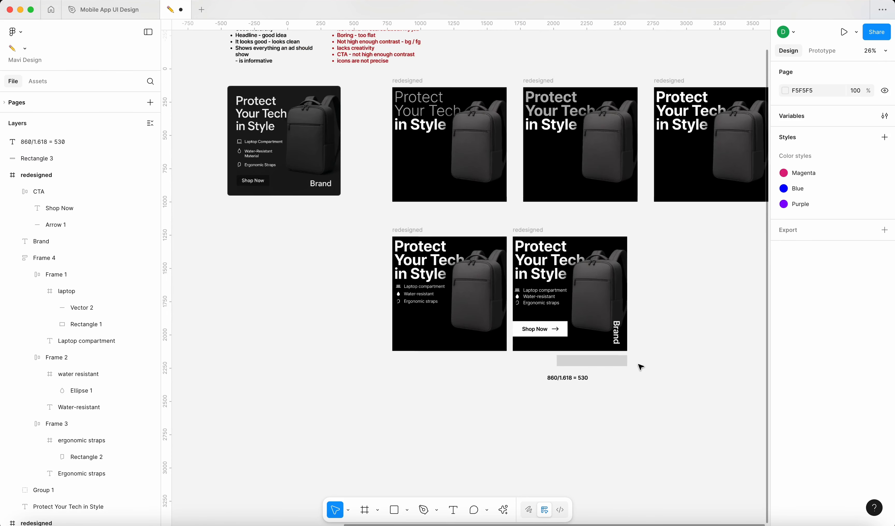
pyautogui.scroll(3, 632, 363)
pyautogui.scroll(1, 626, 362)
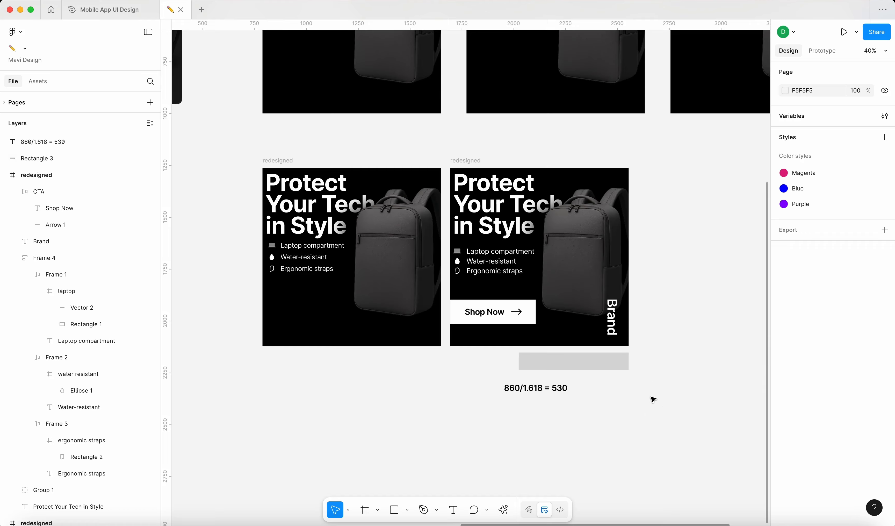
pyautogui.click(558, 228)
pyautogui.scroll(3, 570, 247)
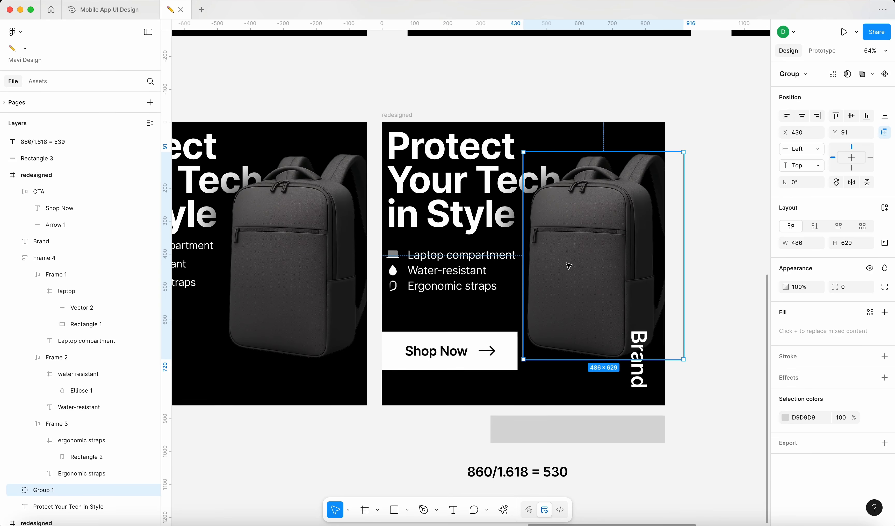
pyautogui.moveTo(682, 257); pyautogui.dragTo(592, 254)
pyautogui.press('super+z')
pyautogui.press('super+z')
pyautogui.scroll(-3, 592, 254)
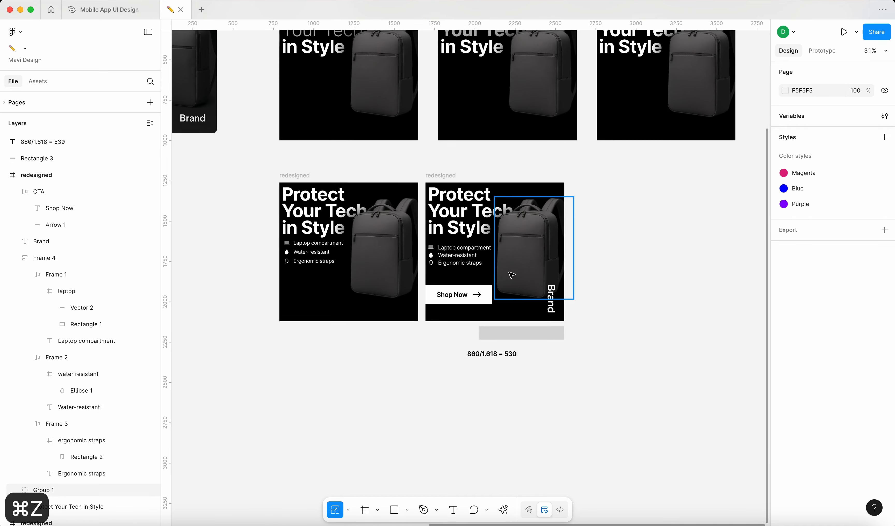
# Move the grey rectangle away from the ad's edge so it sits beside the 860/1.618 = 530 text.
pyautogui.scroll(5, 505, 272)
pyautogui.scroll(-5, 685, 458)
pyautogui.moveTo(622, 420); pyautogui.dragTo(520, 442)
# Try a linear gradient on the redesigned ad's background, running horizontally from grey at the left edge to black over the backpack.
pyautogui.click(516, 242)
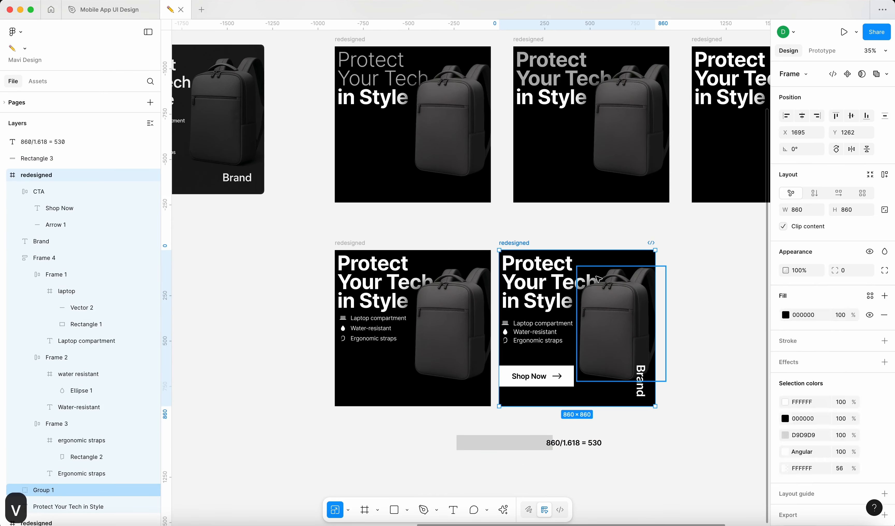
pyautogui.hotkey('shift', '2')
pyautogui.click(785, 315)
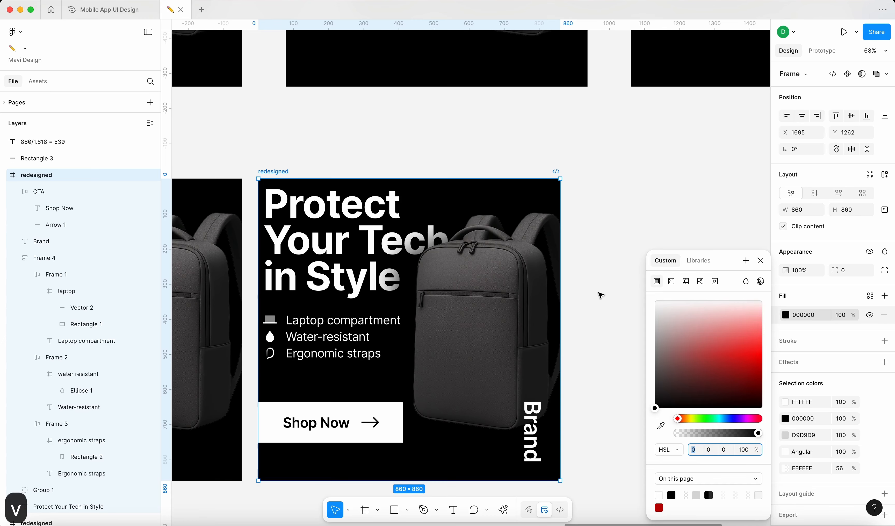
pyautogui.click(671, 281)
pyautogui.scroll(-2, 388, 346)
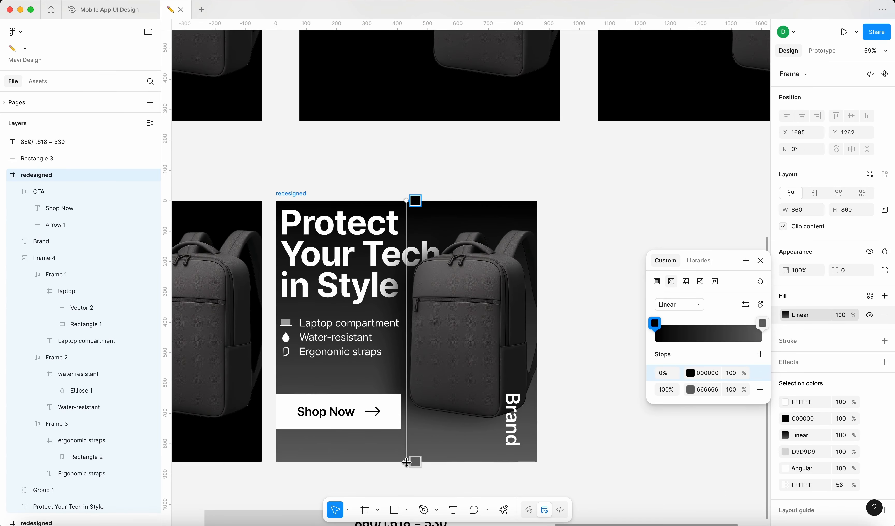
pyautogui.moveTo(407, 462)
pyautogui.mouseDown()
pyautogui.moveTo(390, 455)
pyautogui.moveTo(415, 454)
pyautogui.moveTo(295, 392)
pyautogui.moveTo(285, 333)
pyautogui.moveTo(277, 334)
pyautogui.mouseUp()
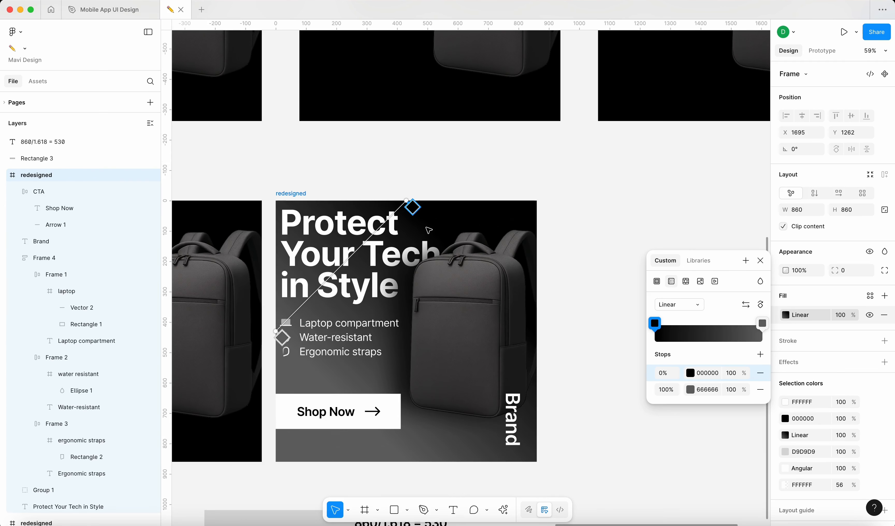
pyautogui.moveTo(405, 198)
pyautogui.mouseDown()
pyautogui.moveTo(450, 240)
pyautogui.moveTo(519, 340)
pyautogui.moveTo(537, 339)
pyautogui.moveTo(489, 338)
pyautogui.mouseUp()
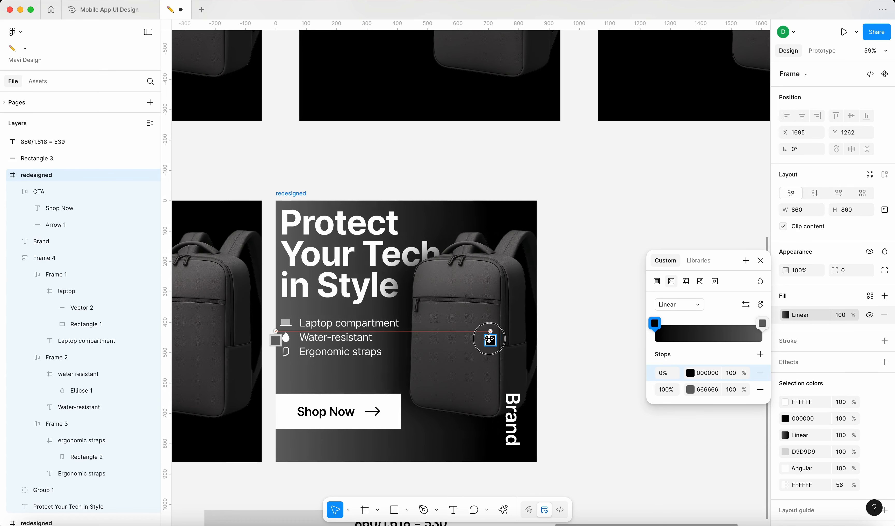
# Darken the background gradient's 100% stop to 353535.
pyautogui.click(690, 389)
pyautogui.moveTo(563, 375); pyautogui.dragTo(495, 390)
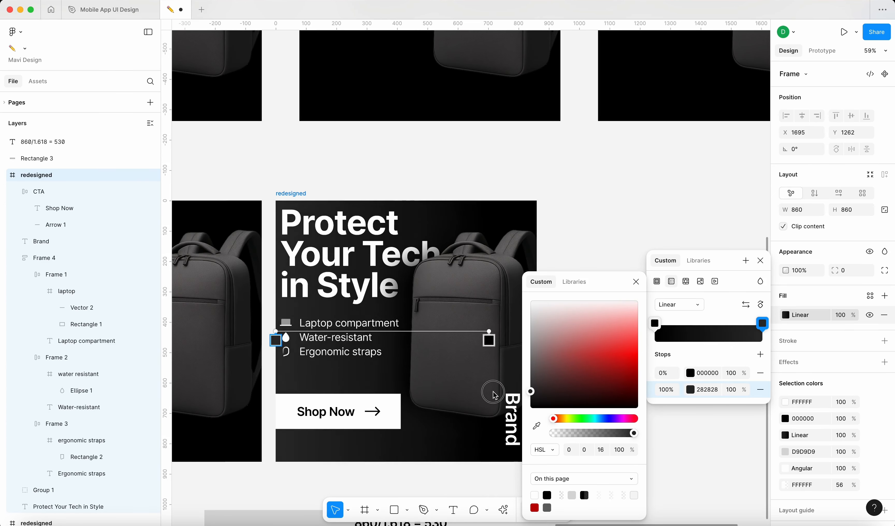
pyautogui.press('Escape')
pyautogui.scroll(-3, 600, 254)
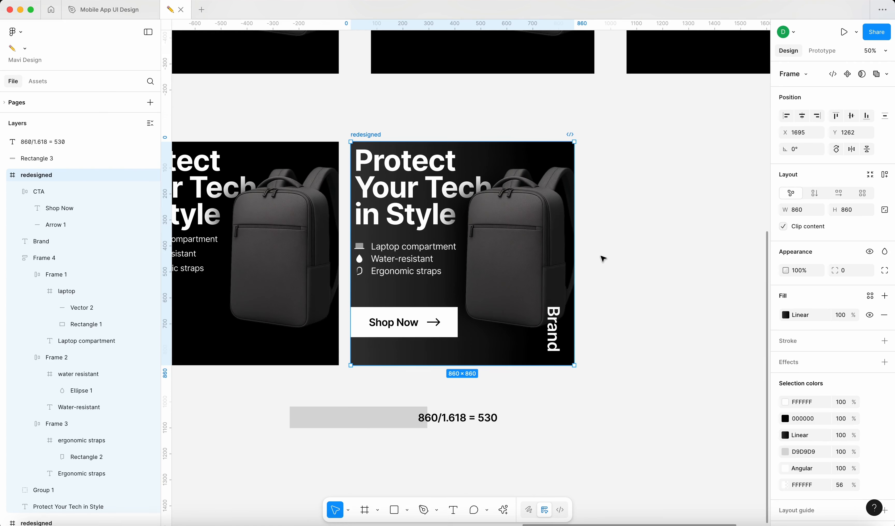
# Return the redesigned ad's background from the gradient to solid black.
pyautogui.click(786, 315)
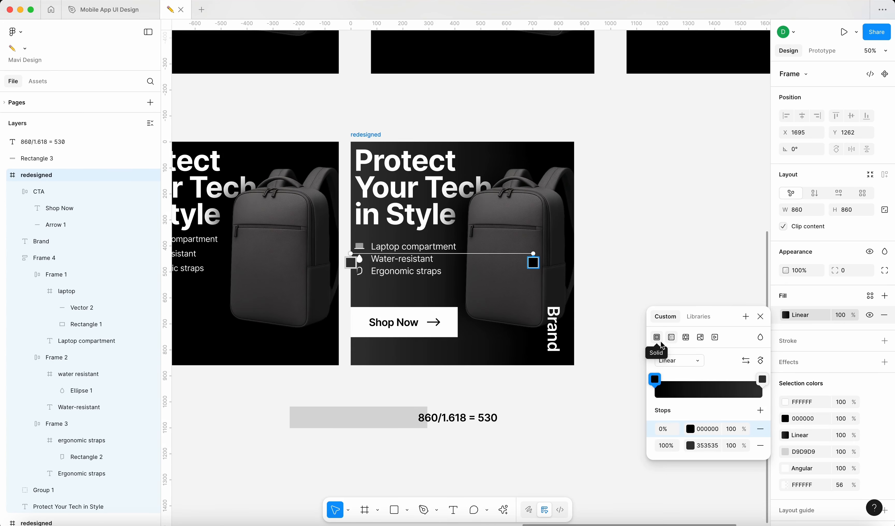
pyautogui.click(573, 422)
pyautogui.hotkey('shift', '1')
pyautogui.scroll(5, 604, 268)
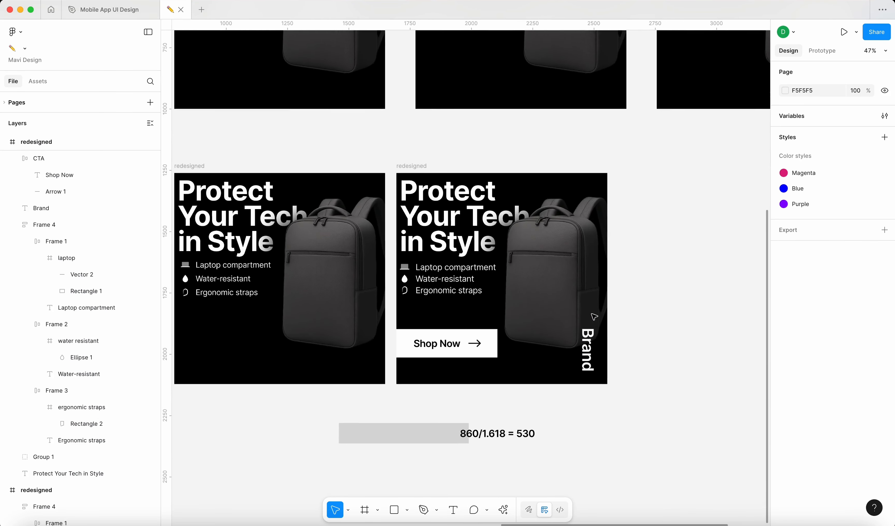
# Draw a straight vertical white line with the Pen tool through the backpack at X 576, spanning nearly the ad's full height.
pyautogui.scroll(-2, 592, 314)
pyautogui.hscroll(1, 591, 314)
pyautogui.press('p')
pyautogui.click(502, 164)
pyautogui.keyDown('shift'); pyautogui.click(502, 258); pyautogui.keyUp('shift')
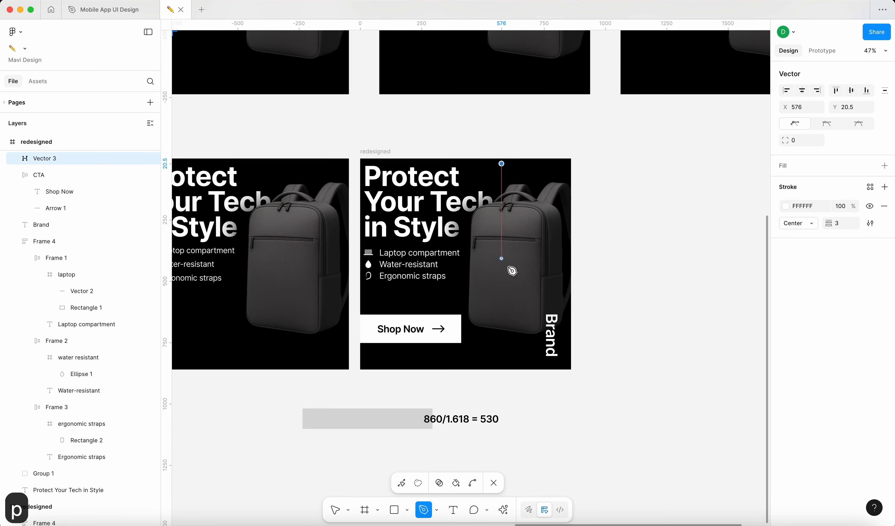
pyautogui.press('Return')
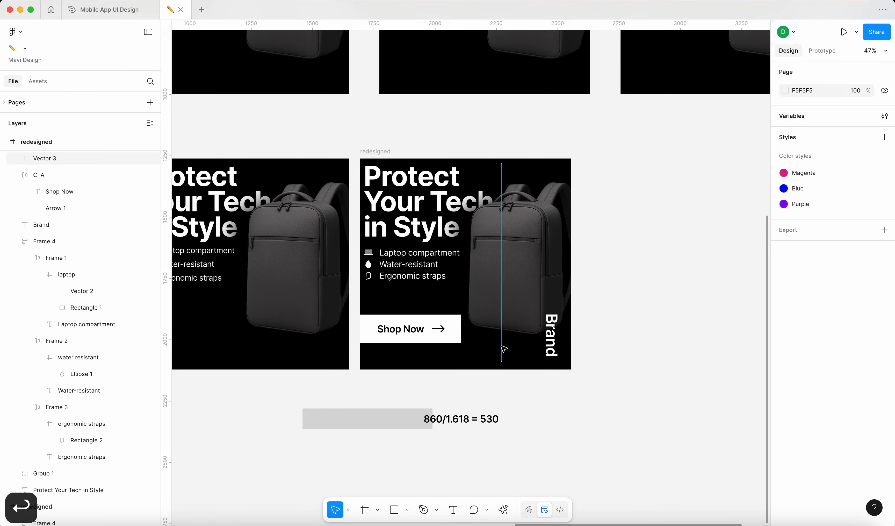
# Send the vertical line to the back, behind the backpack and text.
pyautogui.click(502, 340)
pyautogui.press('alt+super+bracketleft')
pyautogui.click(666, 381)
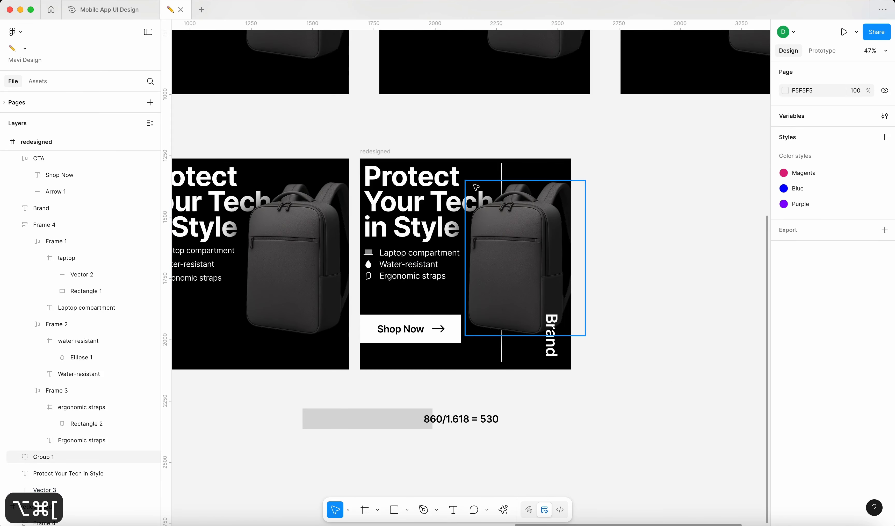
# Extend the line's upper end beyond the ad for a height of 892.5 and align the line with the frame's top.
pyautogui.scroll(5, 496, 162)
pyautogui.click(513, 182)
pyautogui.press('Return')
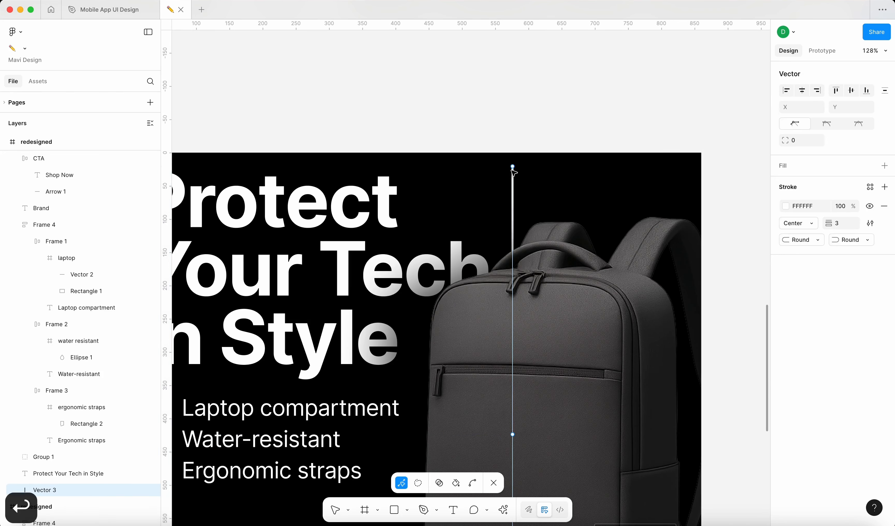
pyautogui.moveTo(513, 166); pyautogui.dragTo(513, 109)
pyautogui.press('Return')
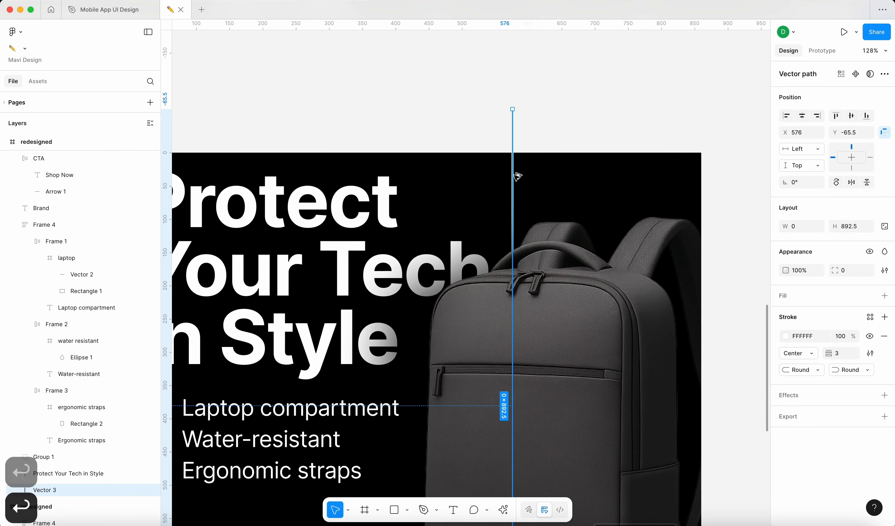
pyautogui.scroll(-5, 518, 176)
pyautogui.scroll(-5, 721, 276)
pyautogui.click(721, 276)
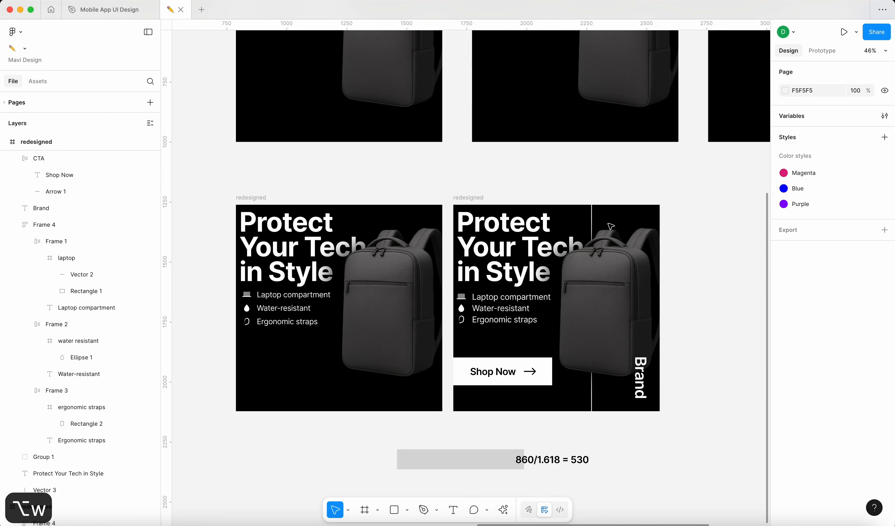
# Move the vertical line right to X 758 so it meets the left edge of the vertical Brand text.
pyautogui.click(594, 217)
pyautogui.moveTo(596, 215); pyautogui.dragTo(633, 216)
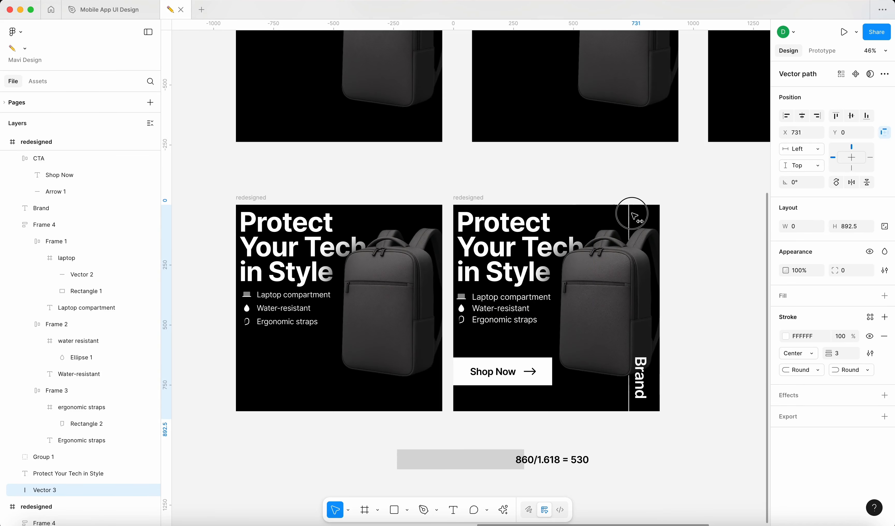
pyautogui.click(731, 277)
pyautogui.scroll(3, 732, 278)
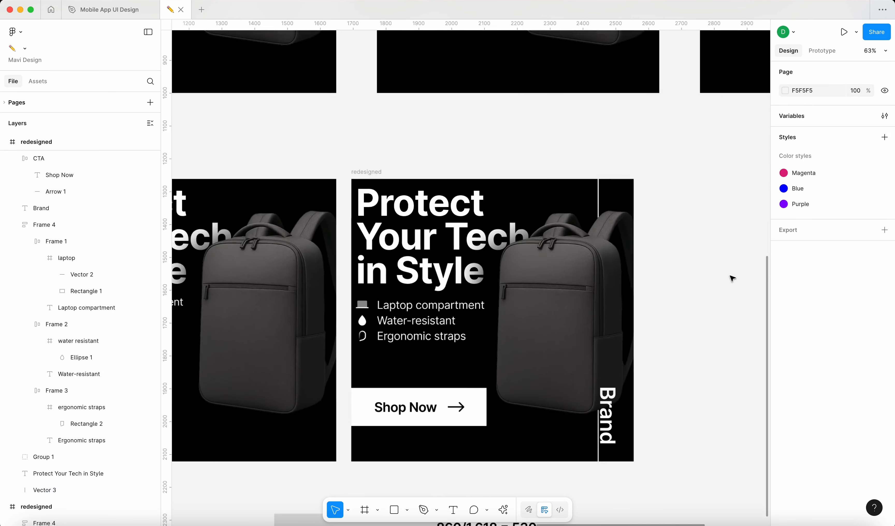
pyautogui.click(599, 197)
pyautogui.scroll(5, 599, 196)
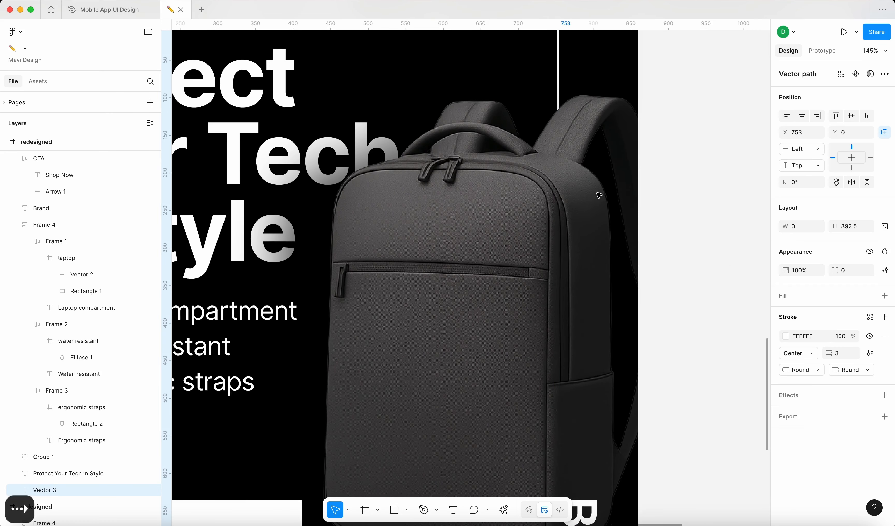
pyautogui.press('Right')
pyautogui.press('Right')
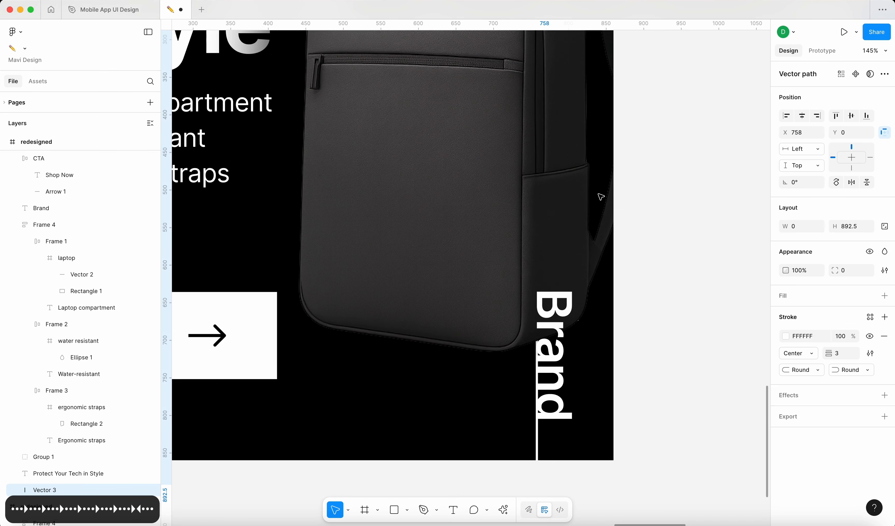
pyautogui.press('Escape')
# Set the vertical line's opacity to 50%.
pyautogui.scroll(-8, 642, 247)
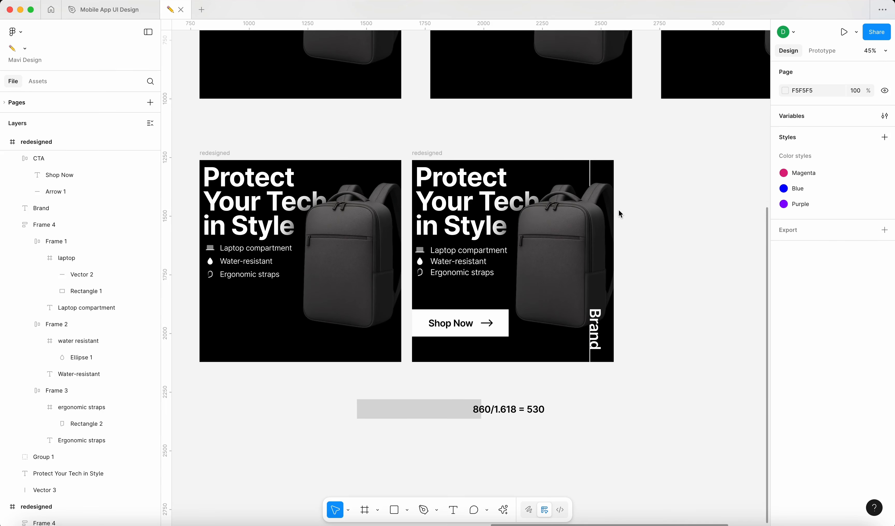
pyautogui.click(591, 167)
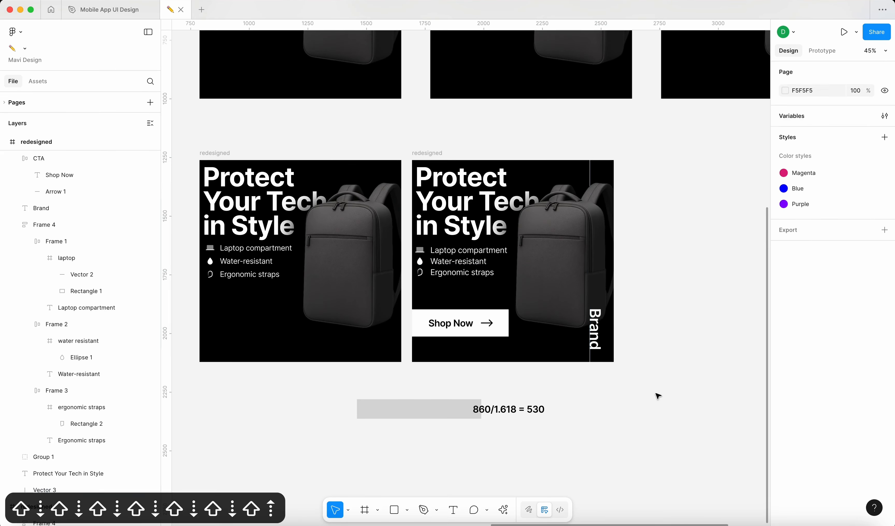
pyautogui.scroll(2, 650, 386)
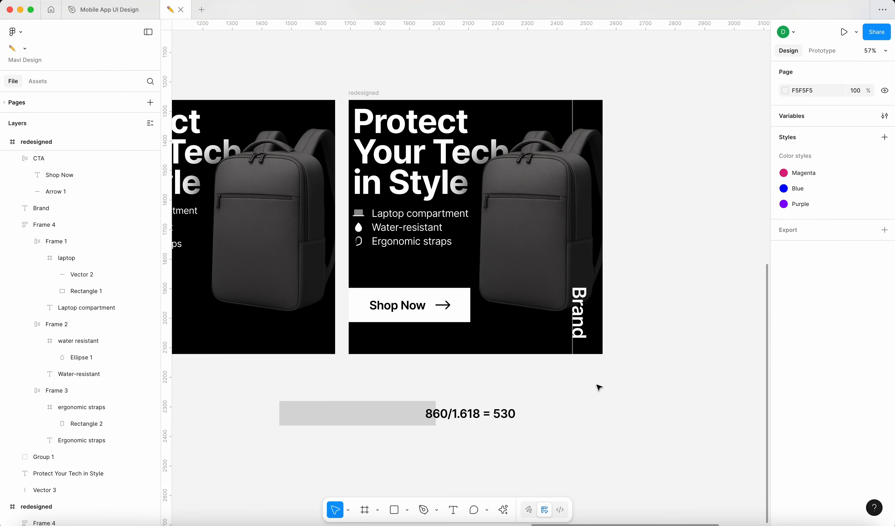
pyautogui.click(579, 330)
pyautogui.click(595, 449)
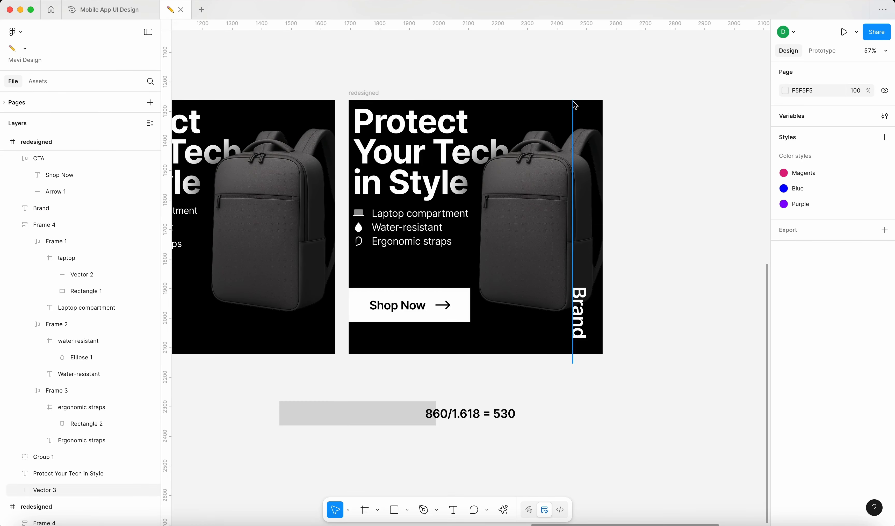
# Try the layout on a temporary copy of the ad rotated by 90°, and delete the copy.
pyautogui.click(360, 93)
pyautogui.hscroll(2, 360, 94)
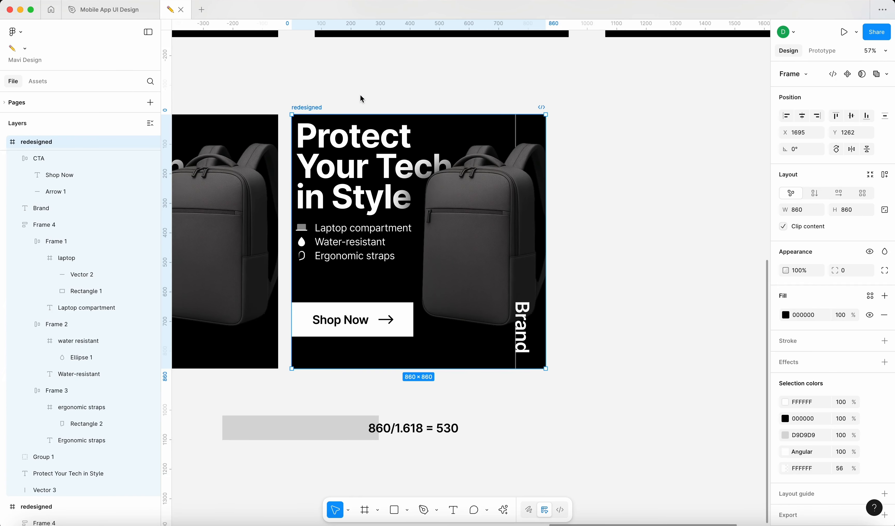
pyautogui.keyDown('alt'); pyautogui.moveTo(305, 106); pyautogui.dragTo(603, 106); pyautogui.keyUp('alt')
pyautogui.hscroll(6, 437, 123)
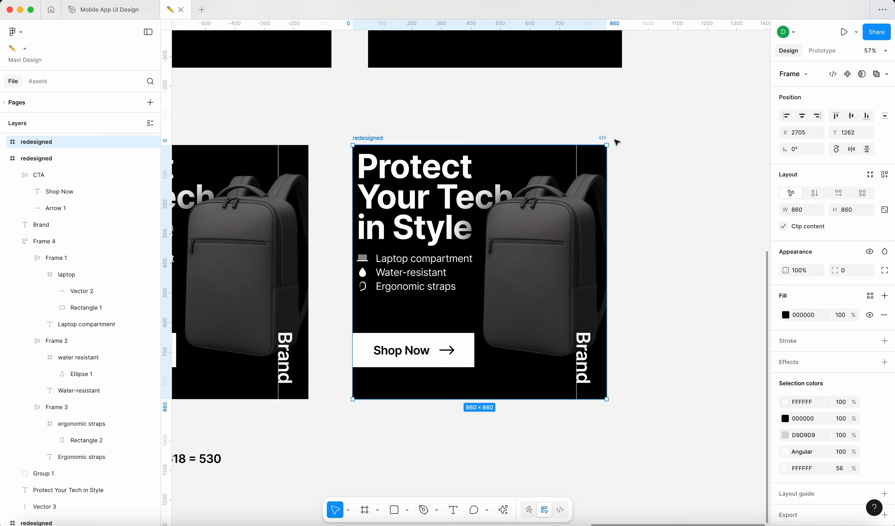
pyautogui.moveTo(611, 143); pyautogui.dragTo(394, 170)
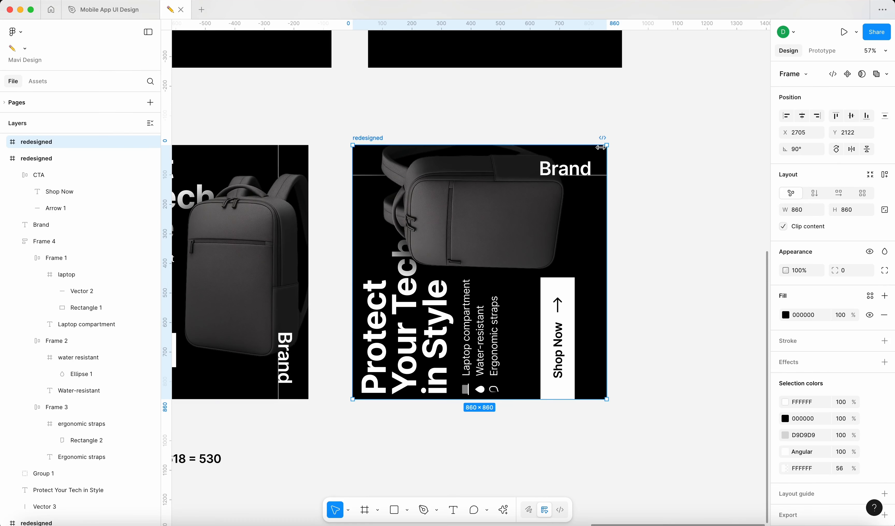
pyautogui.moveTo(349, 140); pyautogui.dragTo(555, 219)
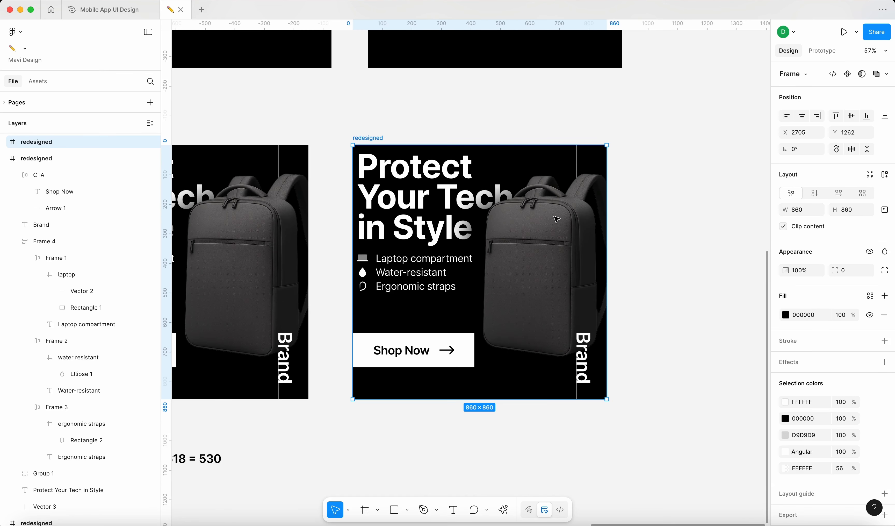
pyautogui.press('BackSpace')
pyautogui.hscroll(-5, 555, 218)
pyautogui.hscroll(-2, 634, 236)
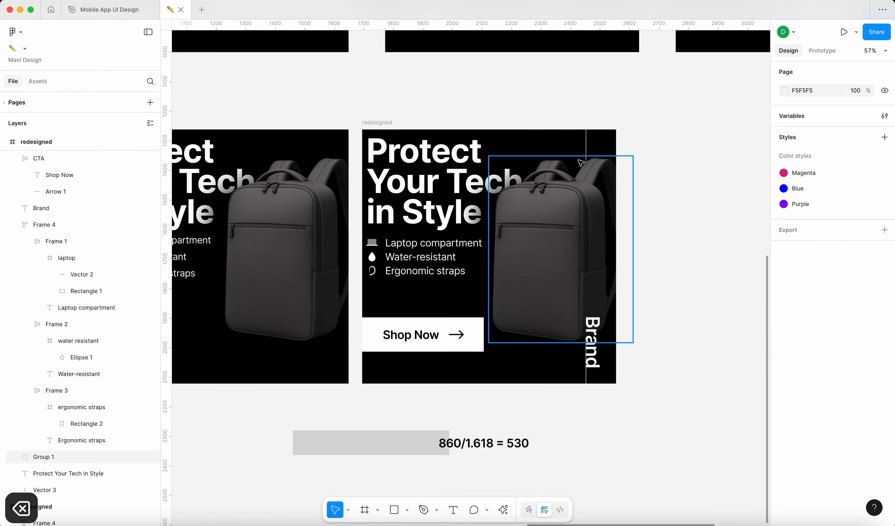
# Try a different opacity on the vertical line beside the Brand text and return it to 50%.
pyautogui.click(586, 160)
pyautogui.click(649, 346)
pyautogui.click(586, 145)
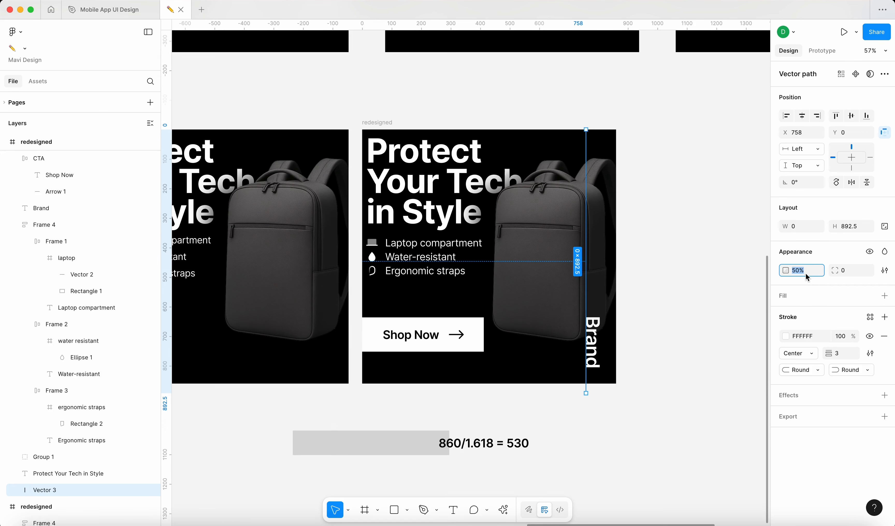
pyautogui.hotkey('shift', 'Down')
pyautogui.hotkey('shift', 'Up')
pyautogui.click(718, 332)
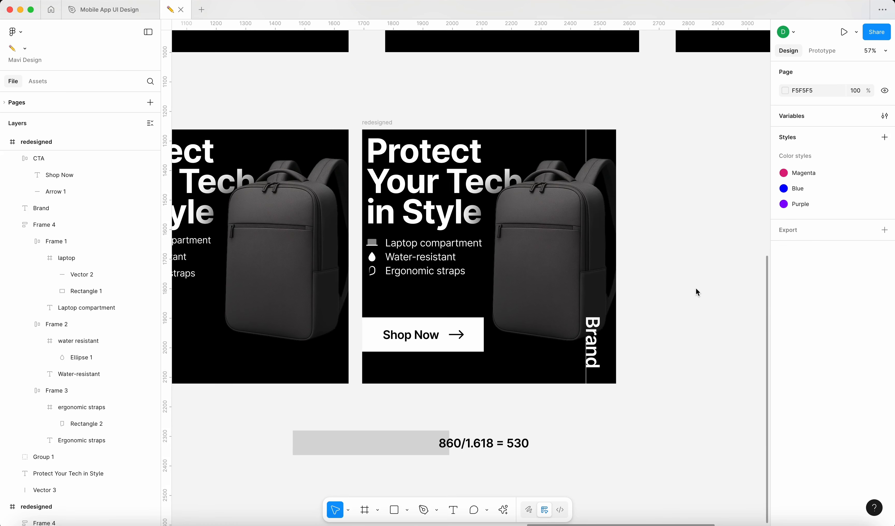
# Duplicate the vertical line and place the copy at X 412, along the right edge of the Shop Now box.
pyautogui.click(587, 142)
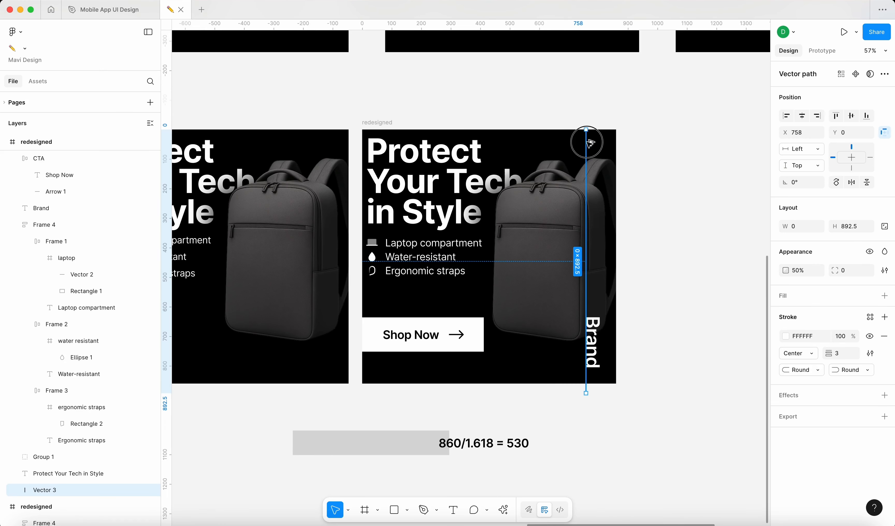
pyautogui.moveTo(587, 142); pyautogui.dragTo(500, 161)
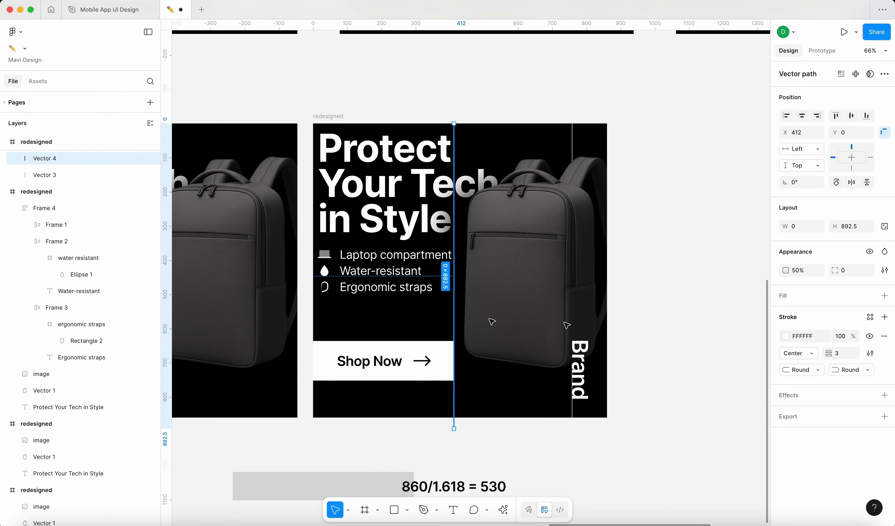
pyautogui.click(693, 322)
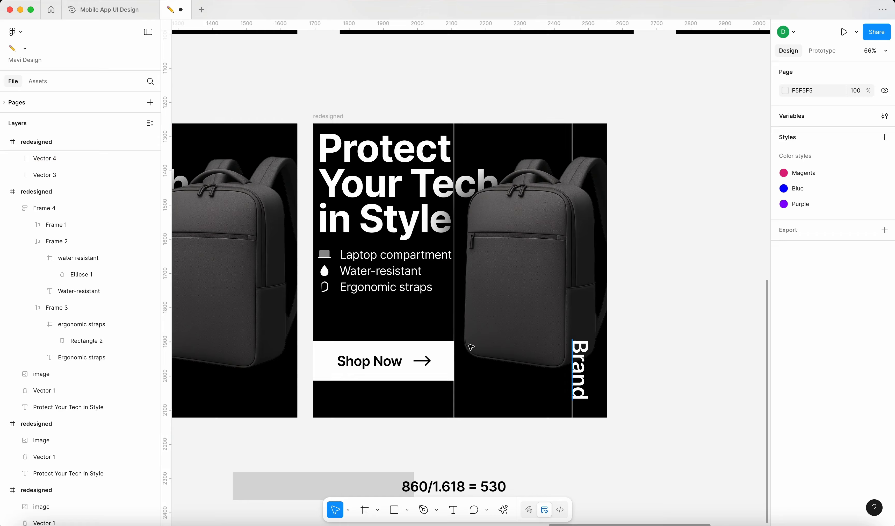
# Move the copied vertical line from the Shop Now box's edge to X 539, at the end of the word Tech.
pyautogui.scroll(-3, 350, 365)
pyautogui.scroll(6, 349, 368)
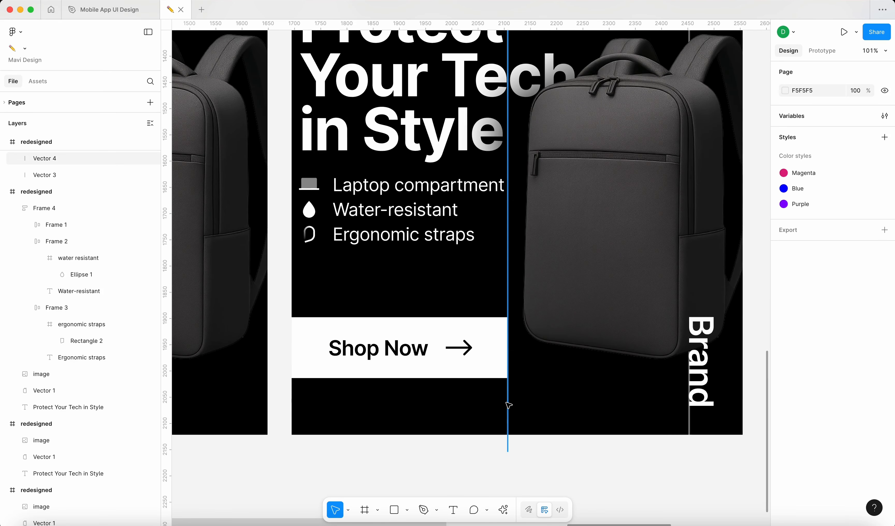
pyautogui.moveTo(508, 404); pyautogui.dragTo(571, 401)
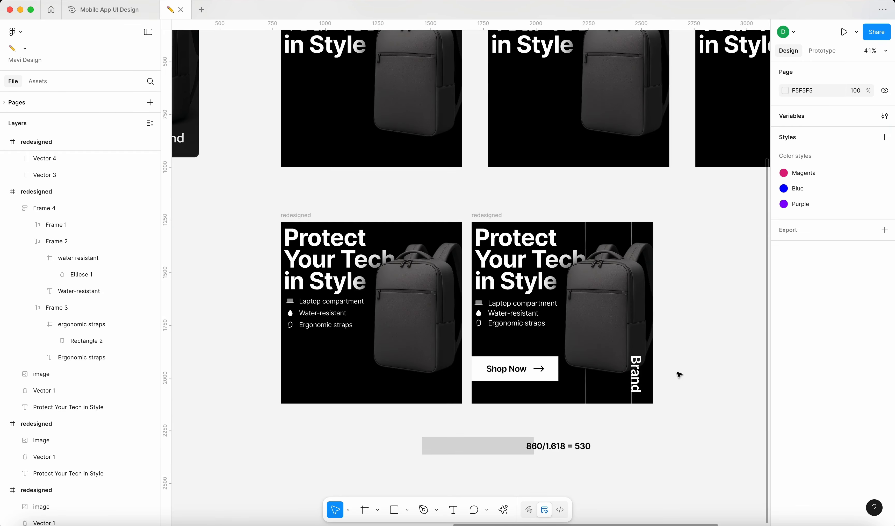
pyautogui.scroll(5, 664, 376)
# Lower the opacity of the vertical line at the end of Tech to 17%.
pyautogui.click(526, 401)
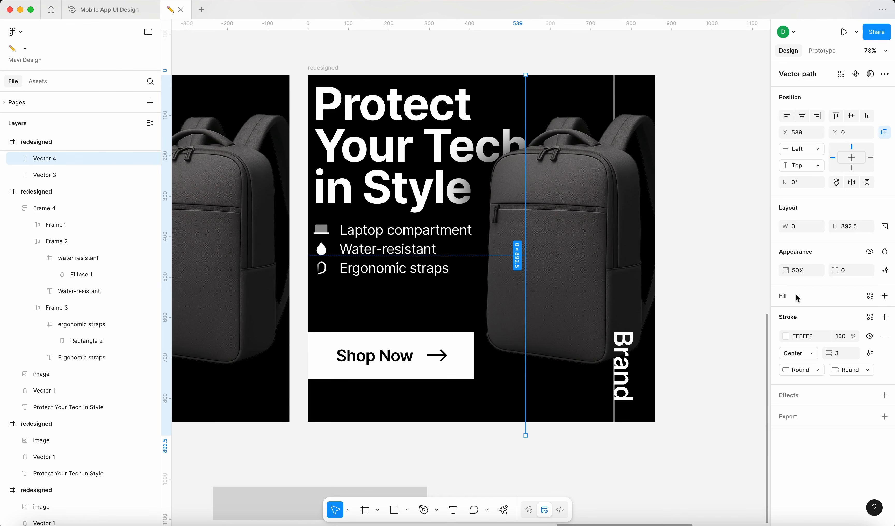
pyautogui.hotkey('shift', 'Down')
pyautogui.hotkey('shift', 'Down')
pyautogui.hotkey('shift', 'Down')
pyautogui.hotkey('shift', 'Down')
pyautogui.hotkey('shift', 'Up')
pyautogui.hotkey('shift', 'Down')
pyautogui.hotkey('shift', 'Up')
pyautogui.hotkey('shift', 'Down')
pyautogui.hotkey('shift', 'Up')
pyautogui.press('Down')
pyautogui.press('Down')
pyautogui.press('Down')
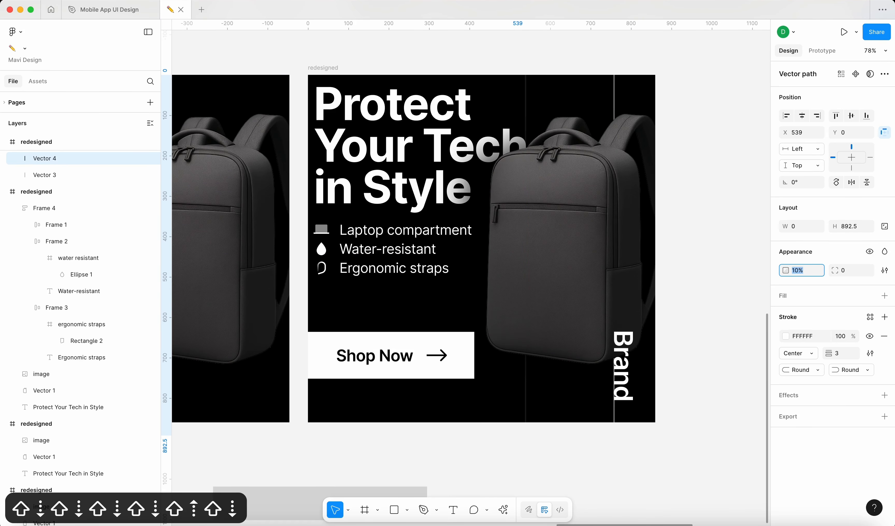
pyautogui.click(697, 360)
pyautogui.scroll(-3, 698, 361)
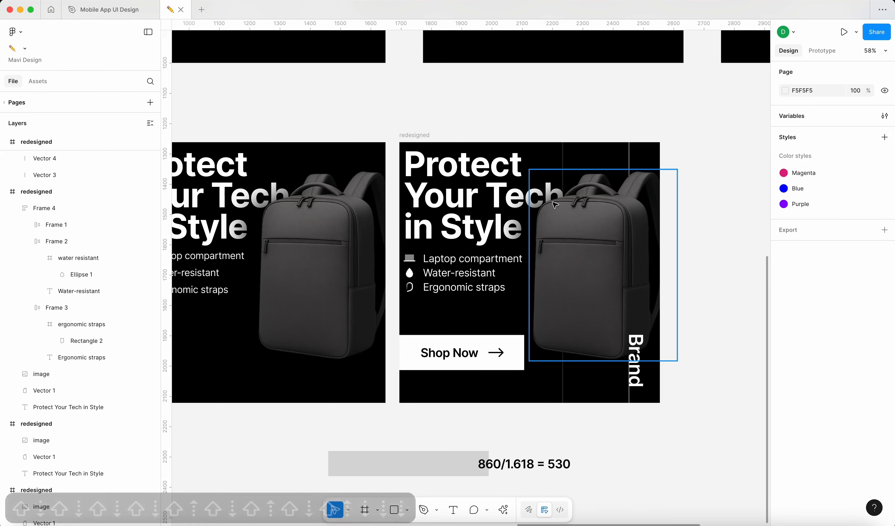
# Place the grey 530-wide rectangle directly under the ad, flush with its left edge, and move the 860/1.618 calculation text beneath it.
pyautogui.click(437, 461)
pyautogui.moveTo(435, 461); pyautogui.dragTo(503, 417)
pyautogui.press('Escape')
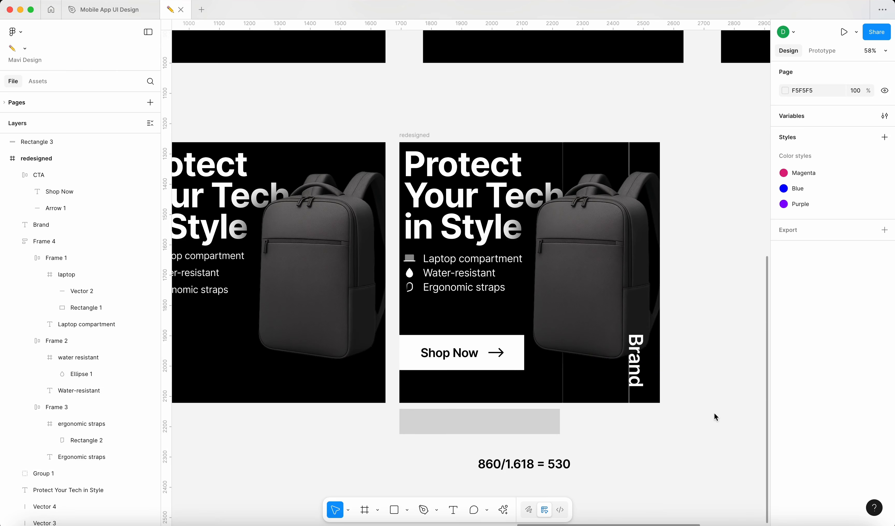
pyautogui.scroll(-2, 715, 415)
pyautogui.hscroll(3, 715, 415)
pyautogui.scroll(5, 487, 381)
pyautogui.click(460, 373)
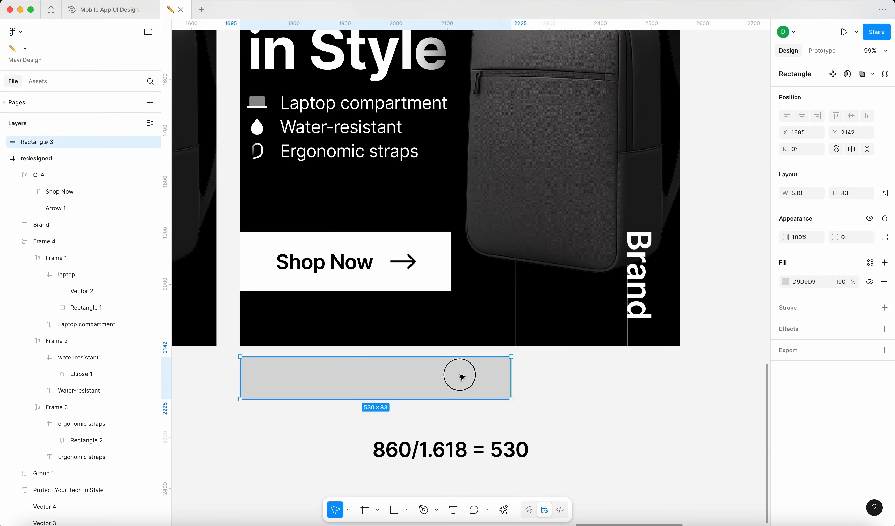
pyautogui.moveTo(460, 374); pyautogui.dragTo(460, 372)
pyautogui.moveTo(463, 448); pyautogui.dragTo(356, 425)
pyautogui.click(554, 408)
pyautogui.click(502, 376)
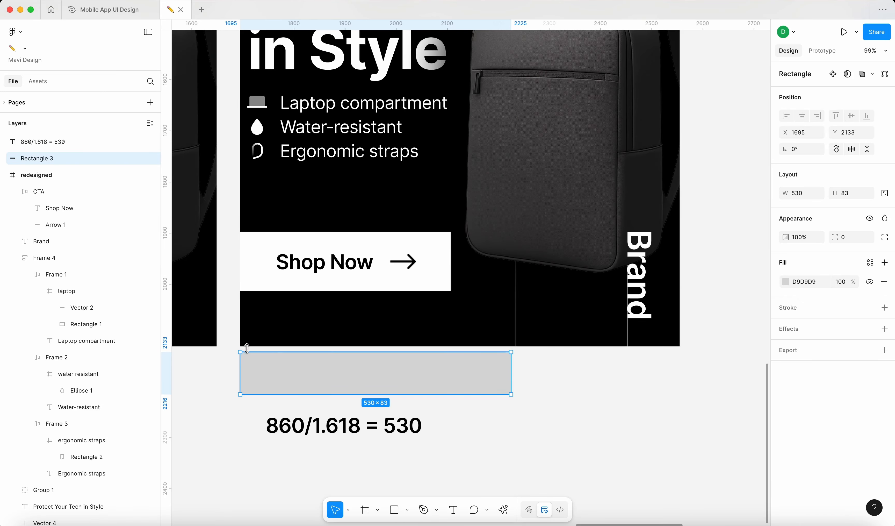
# Examine how the two vertical lines sit against the headline, the backpack and the golden-ratio rectangle.
pyautogui.click(590, 375)
pyautogui.scroll(-5, 486, 286)
pyautogui.scroll(10, 489, 146)
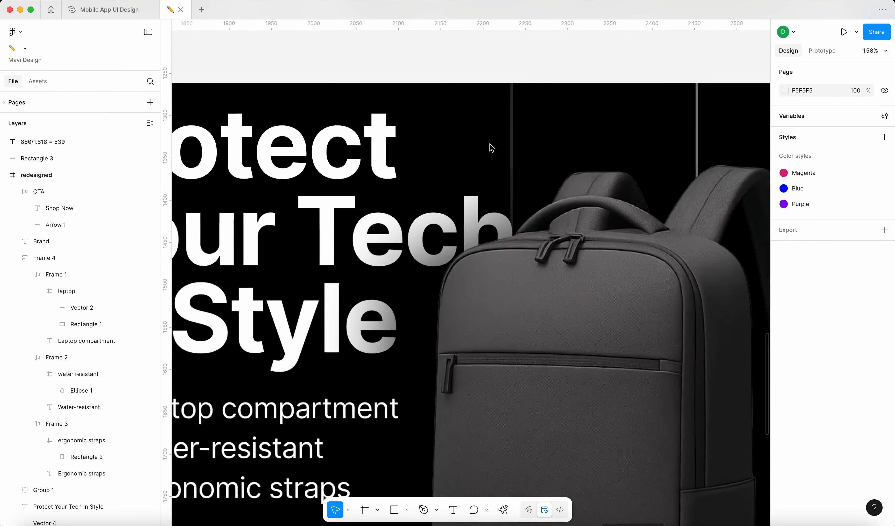
pyautogui.click(520, 113)
pyautogui.scroll(-5, 525, 115)
pyautogui.click(713, 260)
pyautogui.moveTo(713, 260); pyautogui.dragTo(613, 212)
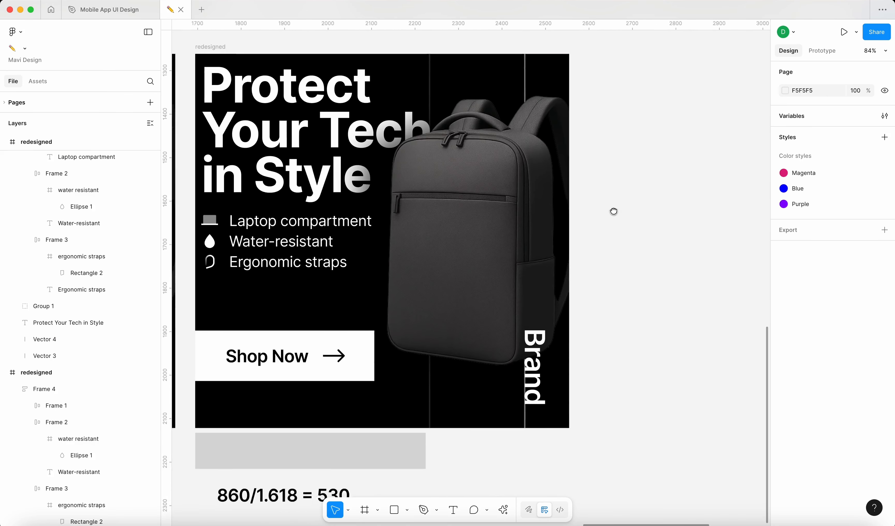
pyautogui.scroll(-3, 609, 208)
# Set the opacity of the vertical line at the end of Tech to 12%.
pyautogui.click(526, 142)
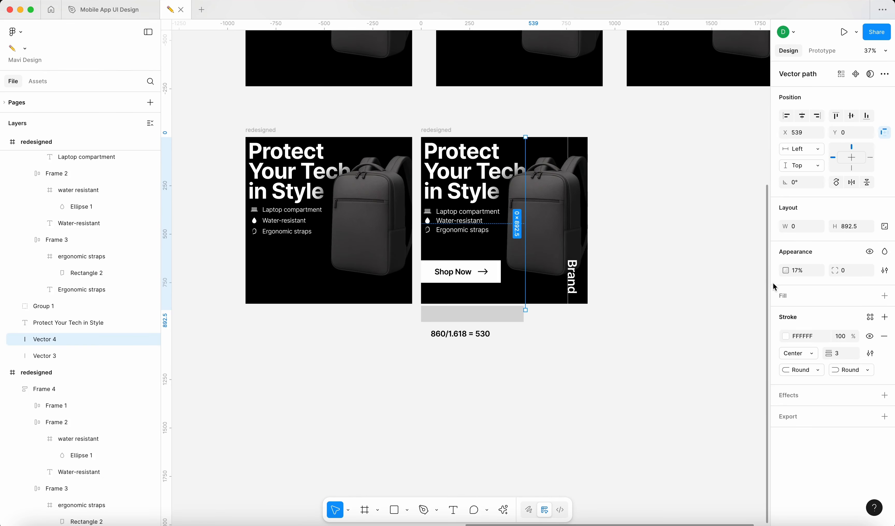
pyautogui.hotkey('shift', 'Down')
pyautogui.press('Up')
pyautogui.press('Up')
pyautogui.press('Up')
pyautogui.press('Up')
pyautogui.press('Up')
pyautogui.press('Up')
pyautogui.press('Up')
pyautogui.scroll(5, 661, 207)
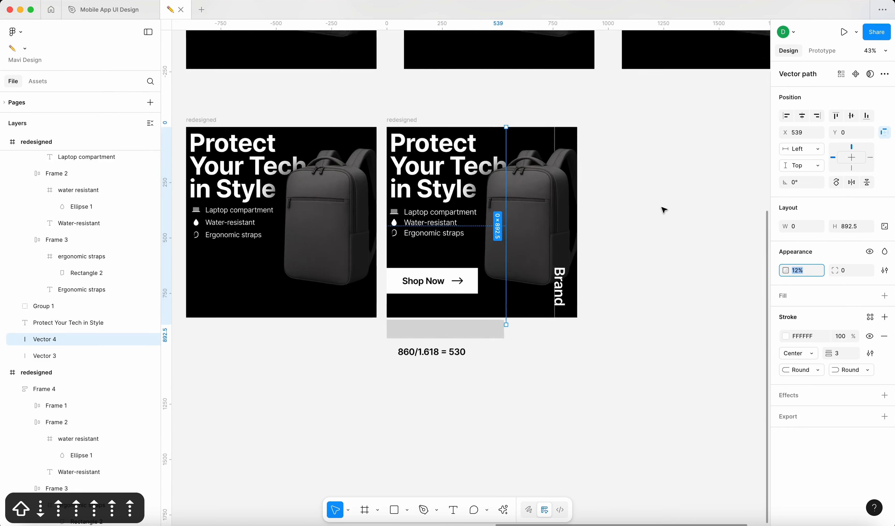
pyautogui.press('Return')
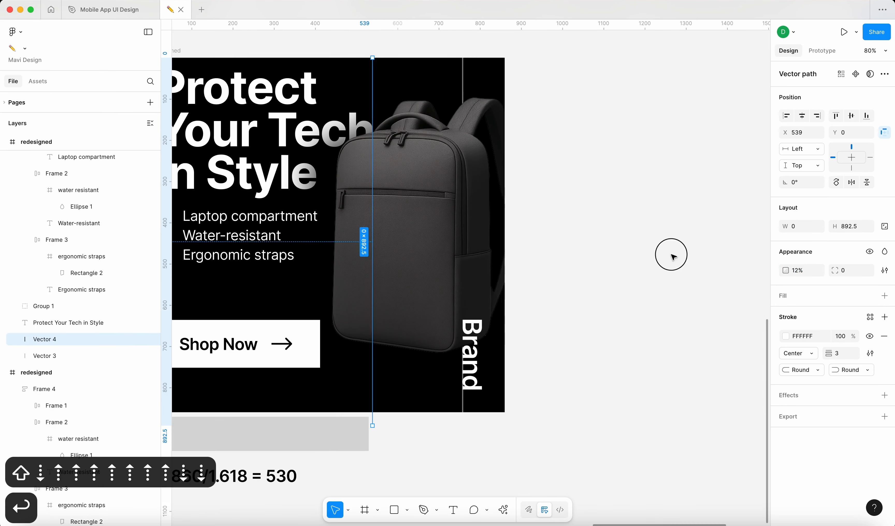
pyautogui.click(671, 254)
pyautogui.scroll(-5, 671, 253)
pyautogui.scroll(5, 501, 358)
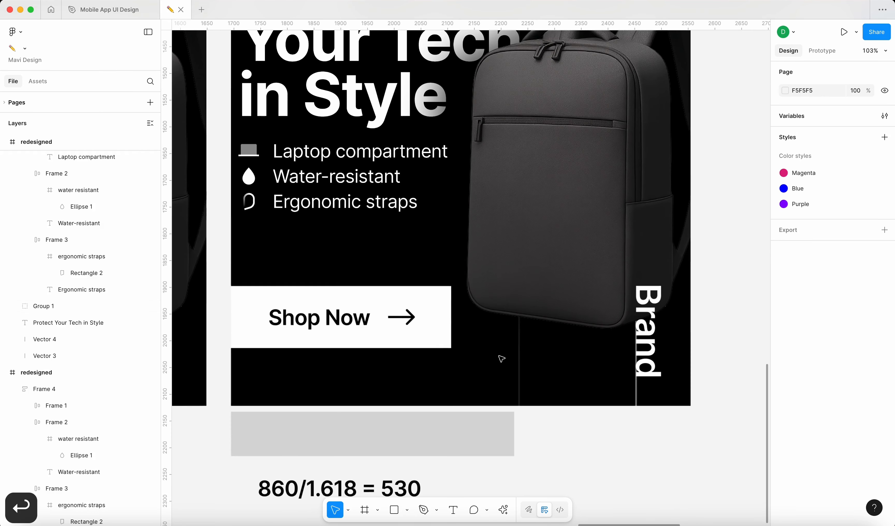
# Try 13% opacity on the vertical line at the end of Tech and return it to 12%.
pyautogui.click(520, 379)
pyautogui.press('Up')
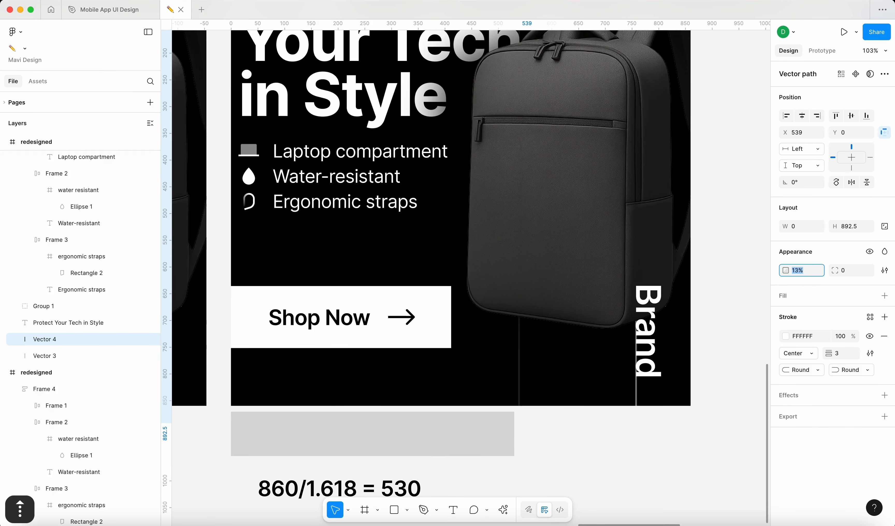
pyautogui.press('Down')
pyautogui.click(735, 320)
pyautogui.scroll(-6, 721, 269)
pyautogui.press('super+z')
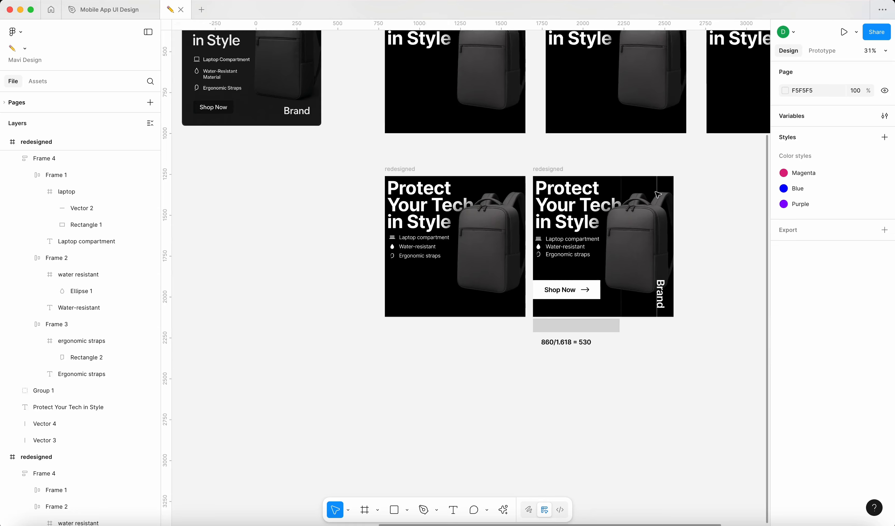
# Raise the opacity of the vertical line at the end of Tech by four percentage points.
pyautogui.scroll(5, 654, 187)
pyautogui.click(575, 176)
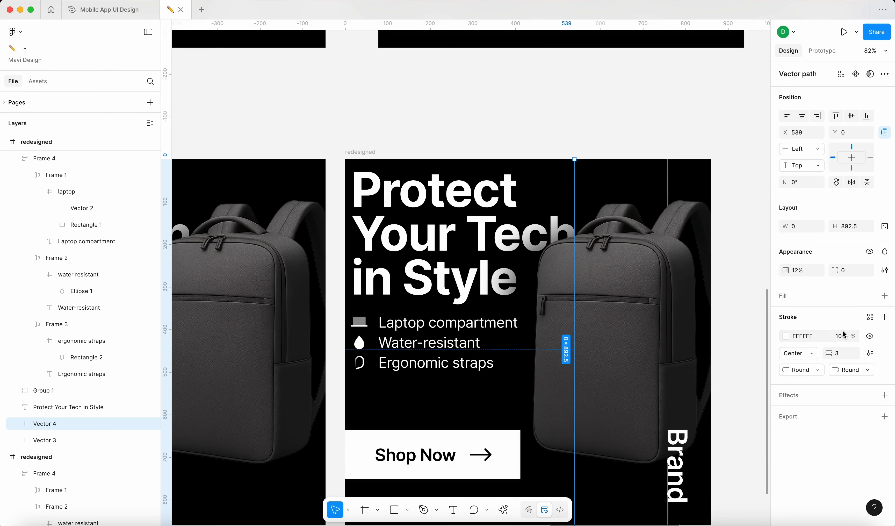
pyautogui.click(805, 271)
pyautogui.press('Up')
pyautogui.press('Up')
pyautogui.press('Up')
pyautogui.press('Up')
pyautogui.click(740, 240)
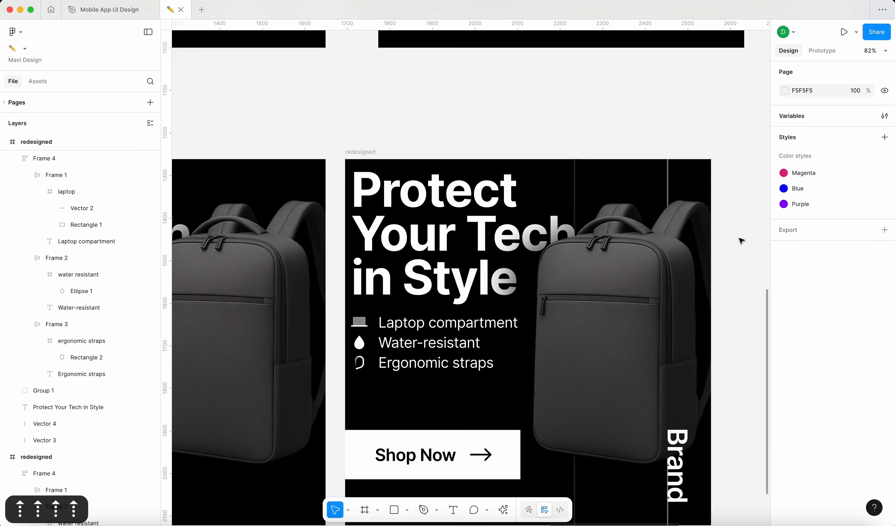
pyautogui.scroll(-5, 642, 119)
pyautogui.hscroll(1, 642, 116)
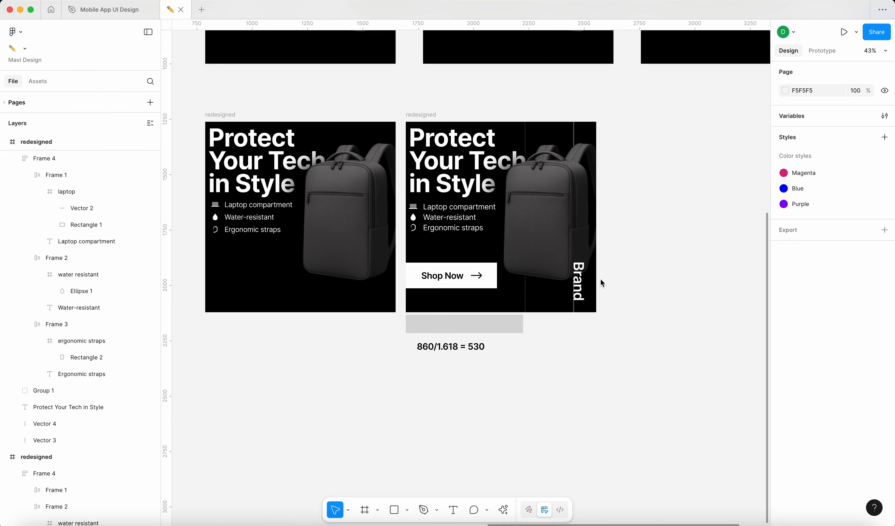
# Move the grey golden-ratio rectangle away from the ad to X 1985, Y 2332, below the calculation text.
pyautogui.scroll(2, 600, 278)
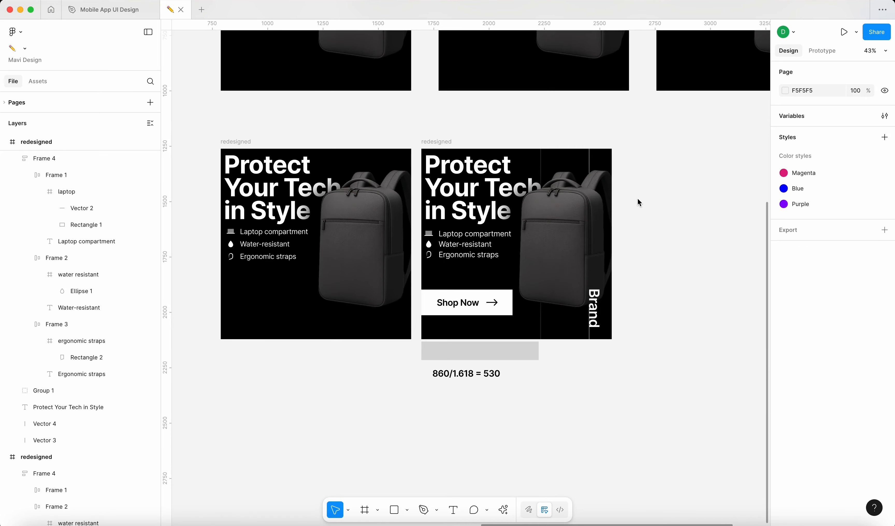
pyautogui.click(519, 356)
pyautogui.moveTo(520, 356); pyautogui.dragTo(583, 401)
pyautogui.scroll(-5, 589, 380)
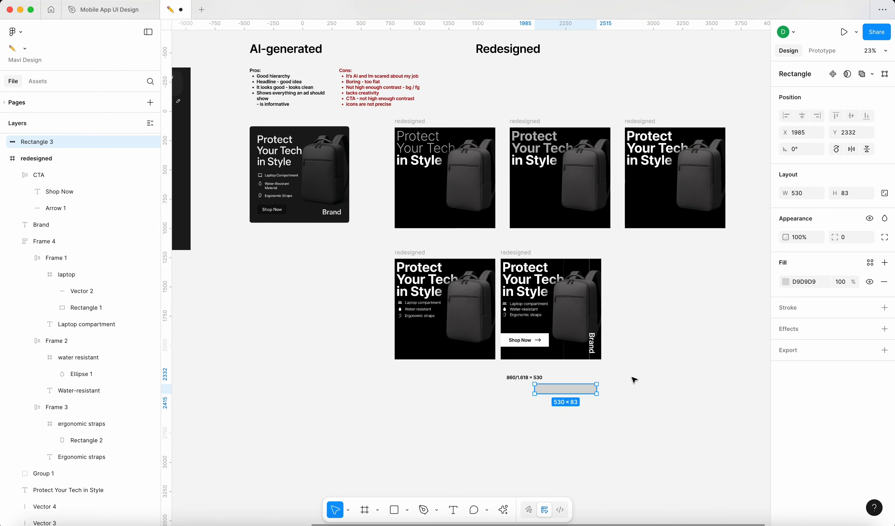
pyautogui.scroll(-2, 634, 380)
pyautogui.click(625, 336)
pyautogui.scroll(-3, 582, 228)
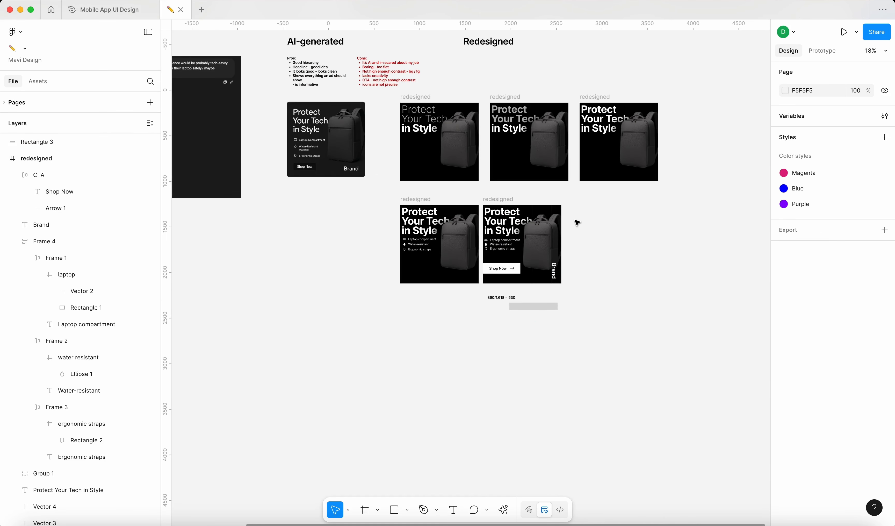
# Move the finished ad below the AI-generated one and shift the earlier drafts and golden-ratio helpers far to the right on the canvas.
pyautogui.scroll(3, 499, 202)
pyautogui.click(488, 203)
pyautogui.keyDown('shift'); pyautogui.click(347, 204); pyautogui.keyUp('shift')
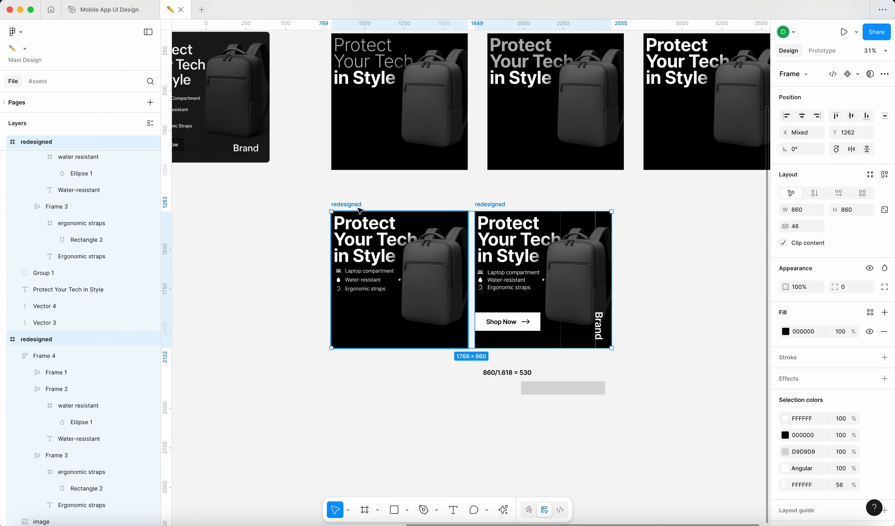
pyautogui.moveTo(405, 235); pyautogui.dragTo(406, 208)
pyautogui.moveTo(669, 405); pyautogui.dragTo(345, 159)
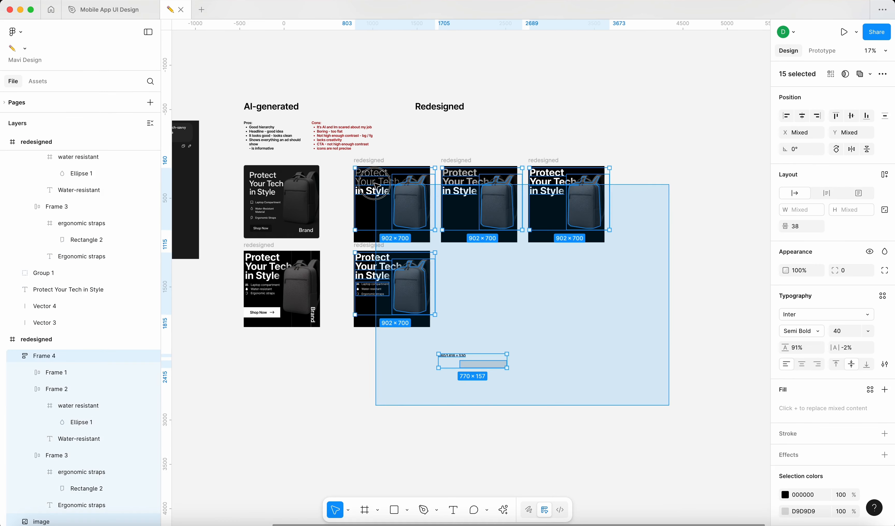
pyautogui.moveTo(378, 202); pyautogui.dragTo(614, 207)
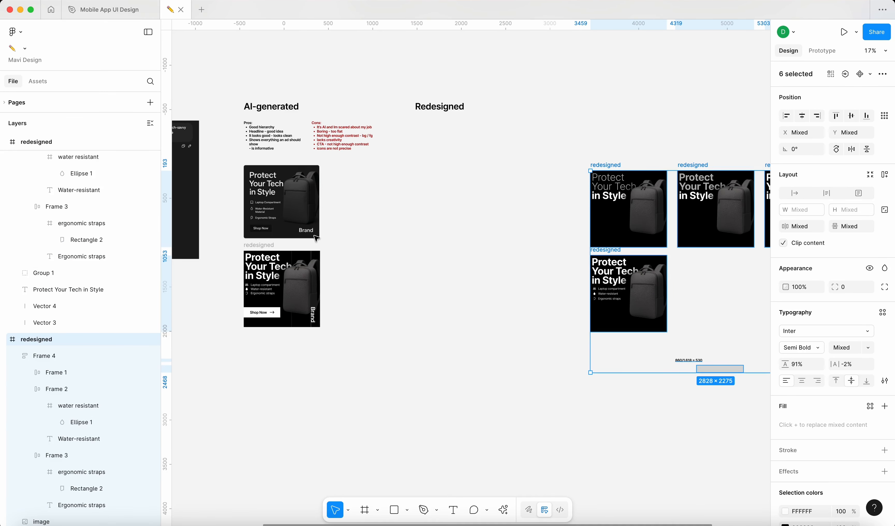
# Place the finished ad to the right of the AI-generated ad and move both down to Y 1578.
pyautogui.moveTo(273, 247); pyautogui.dragTo(376, 161)
pyautogui.keyDown('shift'); pyautogui.click(285, 197); pyautogui.keyUp('shift')
pyautogui.moveTo(285, 197); pyautogui.dragTo(285, 326)
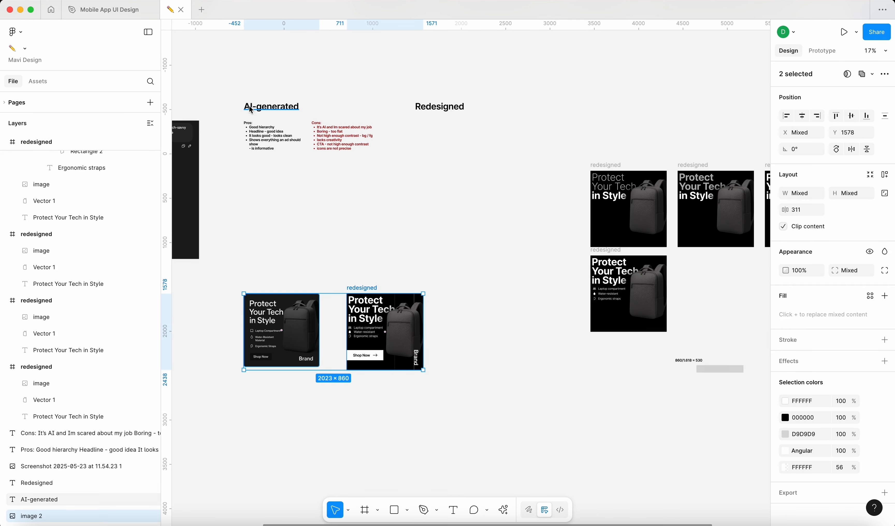
# Move the AI-generated and Redesigned headings down so each sits above its matching ad.
pyautogui.moveTo(251, 109); pyautogui.dragTo(252, 275)
pyautogui.moveTo(437, 108); pyautogui.dragTo(371, 266)
pyautogui.click(378, 234)
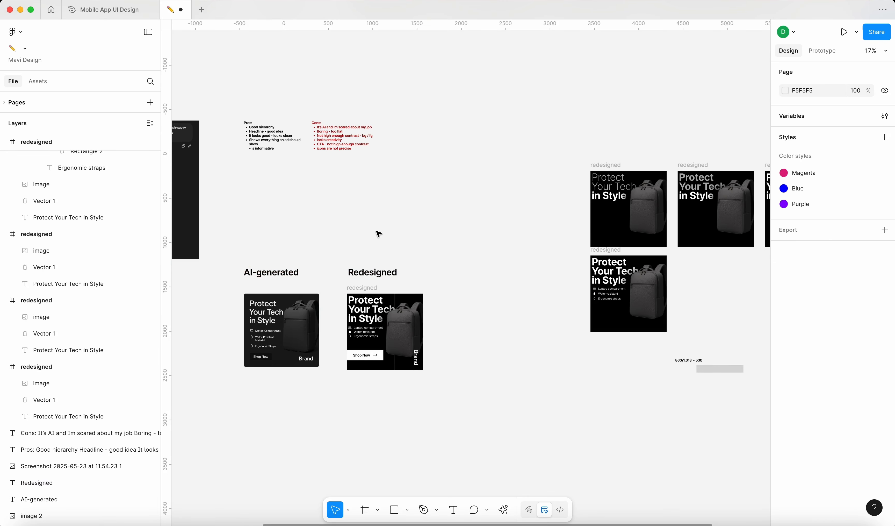
# Group the finished redesigned ad into a single object.
pyautogui.scroll(5, 378, 234)
pyautogui.click(503, 172)
pyautogui.press('super+g')
pyautogui.click(580, 165)
pyautogui.click(658, 302)
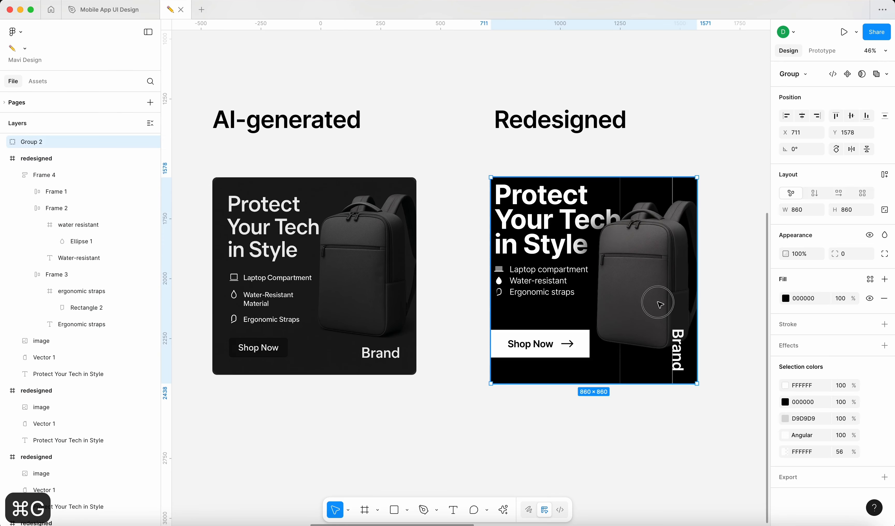
pyautogui.click(701, 396)
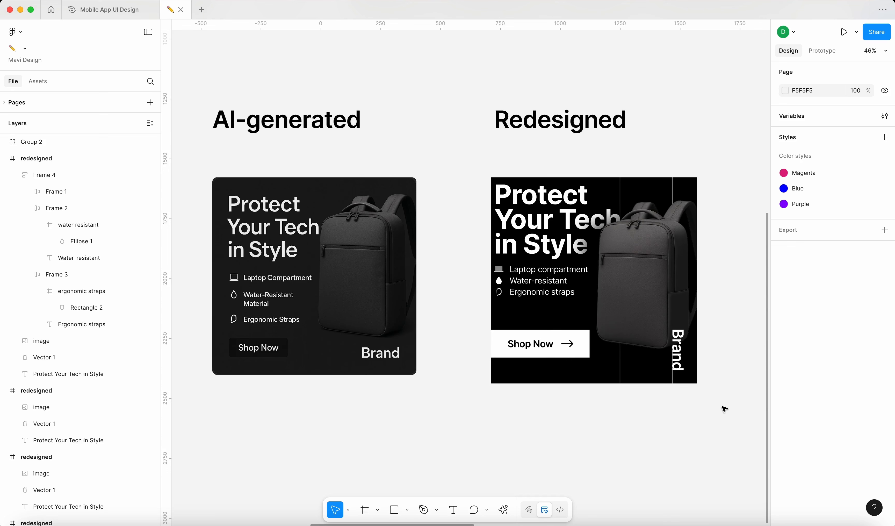